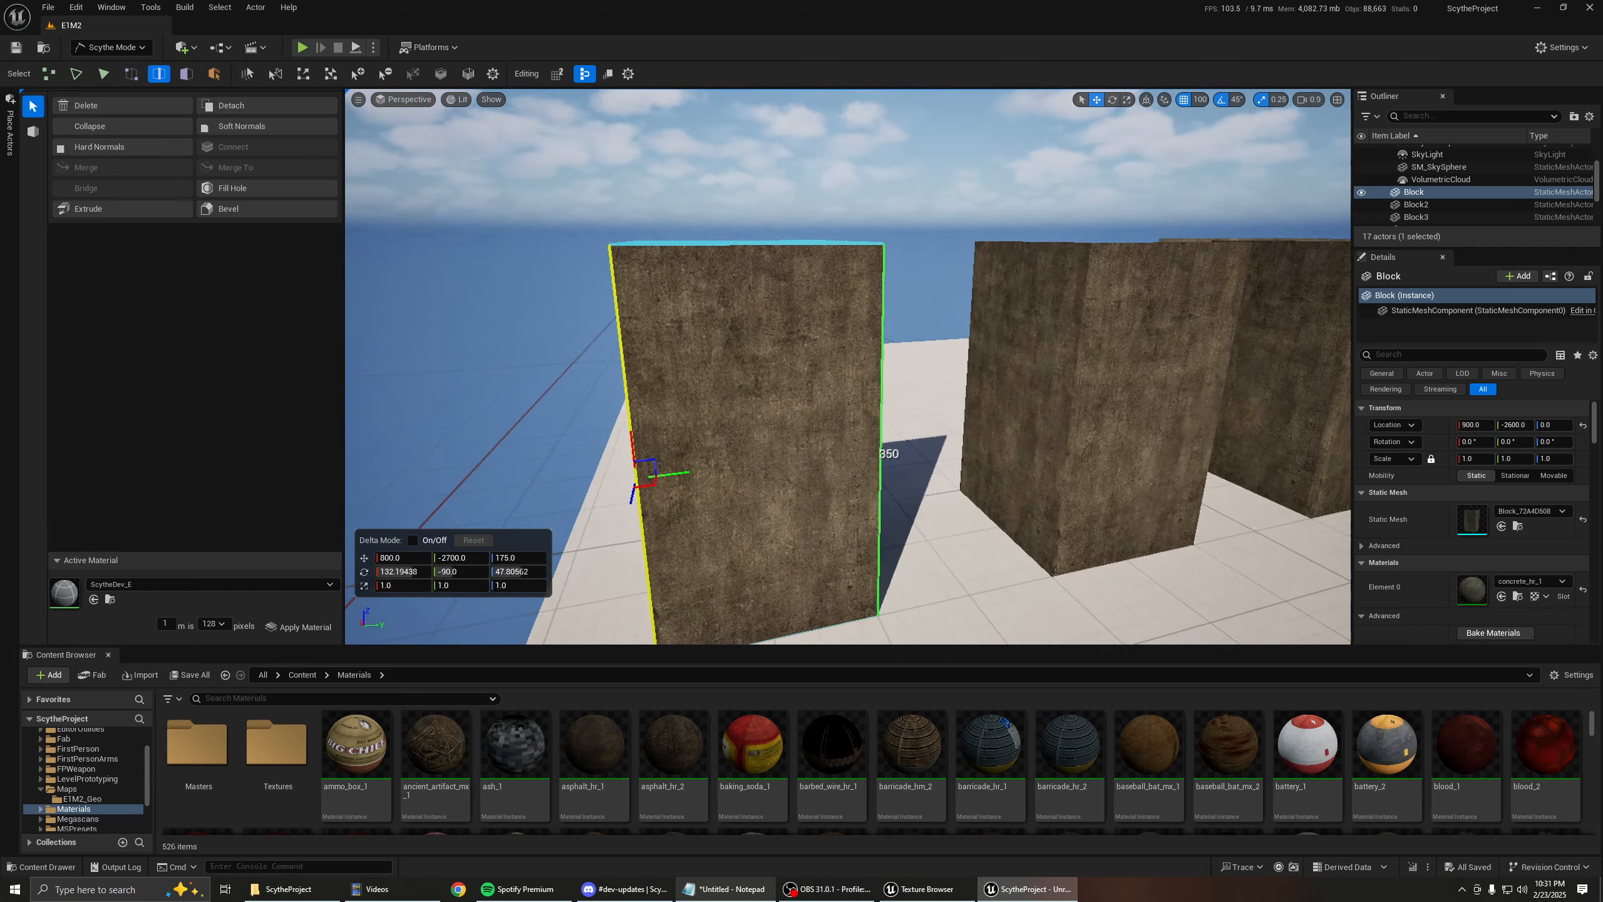
Examine the row of concrete blocks and the narrow vertical strips beside the corners of Block4.
{"action": "key", "text": "3"}
{"action": "right_click_drag", "start_coordinate": [849, 366], "coordinate": [909, 394]}
{"action": "key", "text": "Escape"}
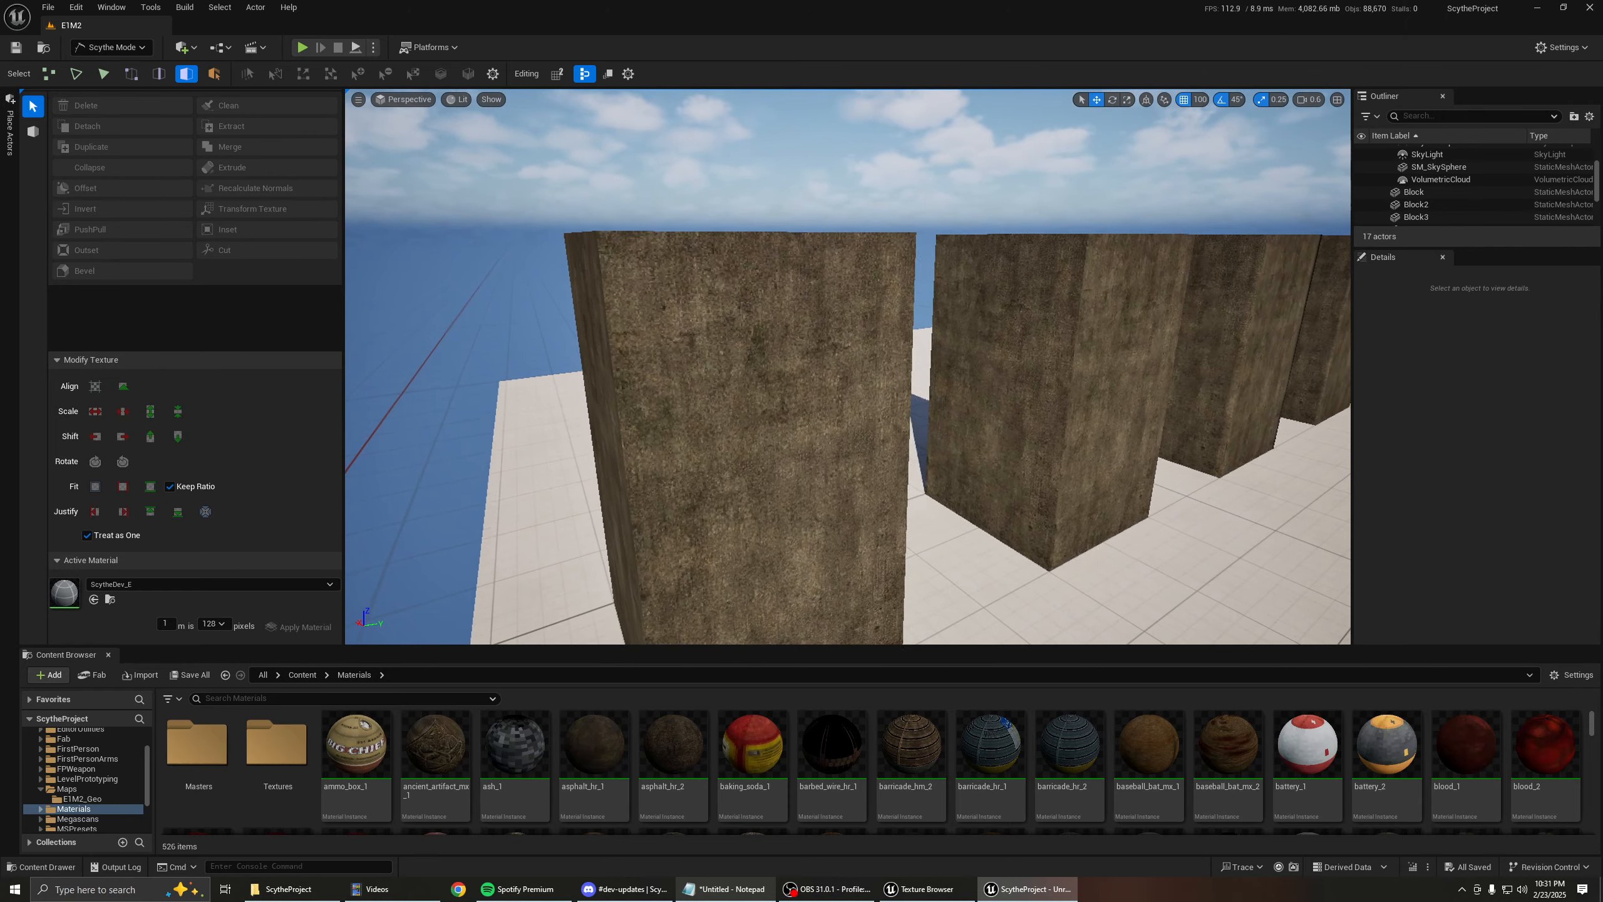
{"action": "right_click_drag", "start_coordinate": [721, 289], "coordinate": [757, 290]}
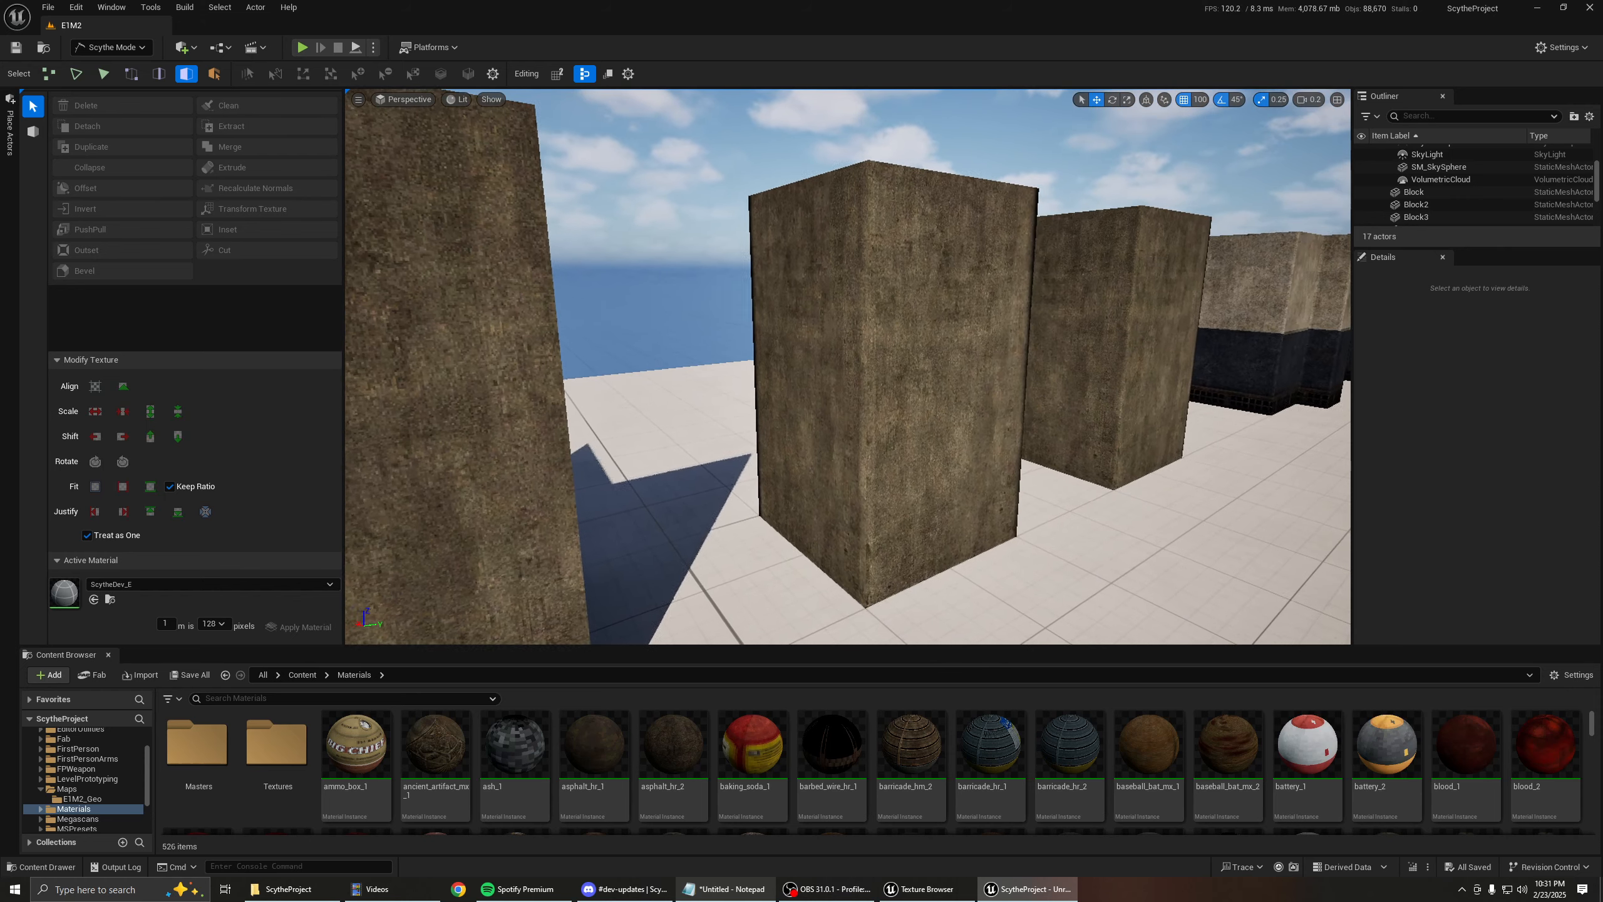
{"action": "mouse_move", "coordinate": [849, 366]}
{"action": "right_mouse_down"}
{"action": "mouse_move", "coordinate": [915, 366]}
{"action": "mouse_move", "coordinate": [830, 360]}
{"action": "mouse_move", "coordinate": [878, 357]}
{"action": "right_mouse_up"}
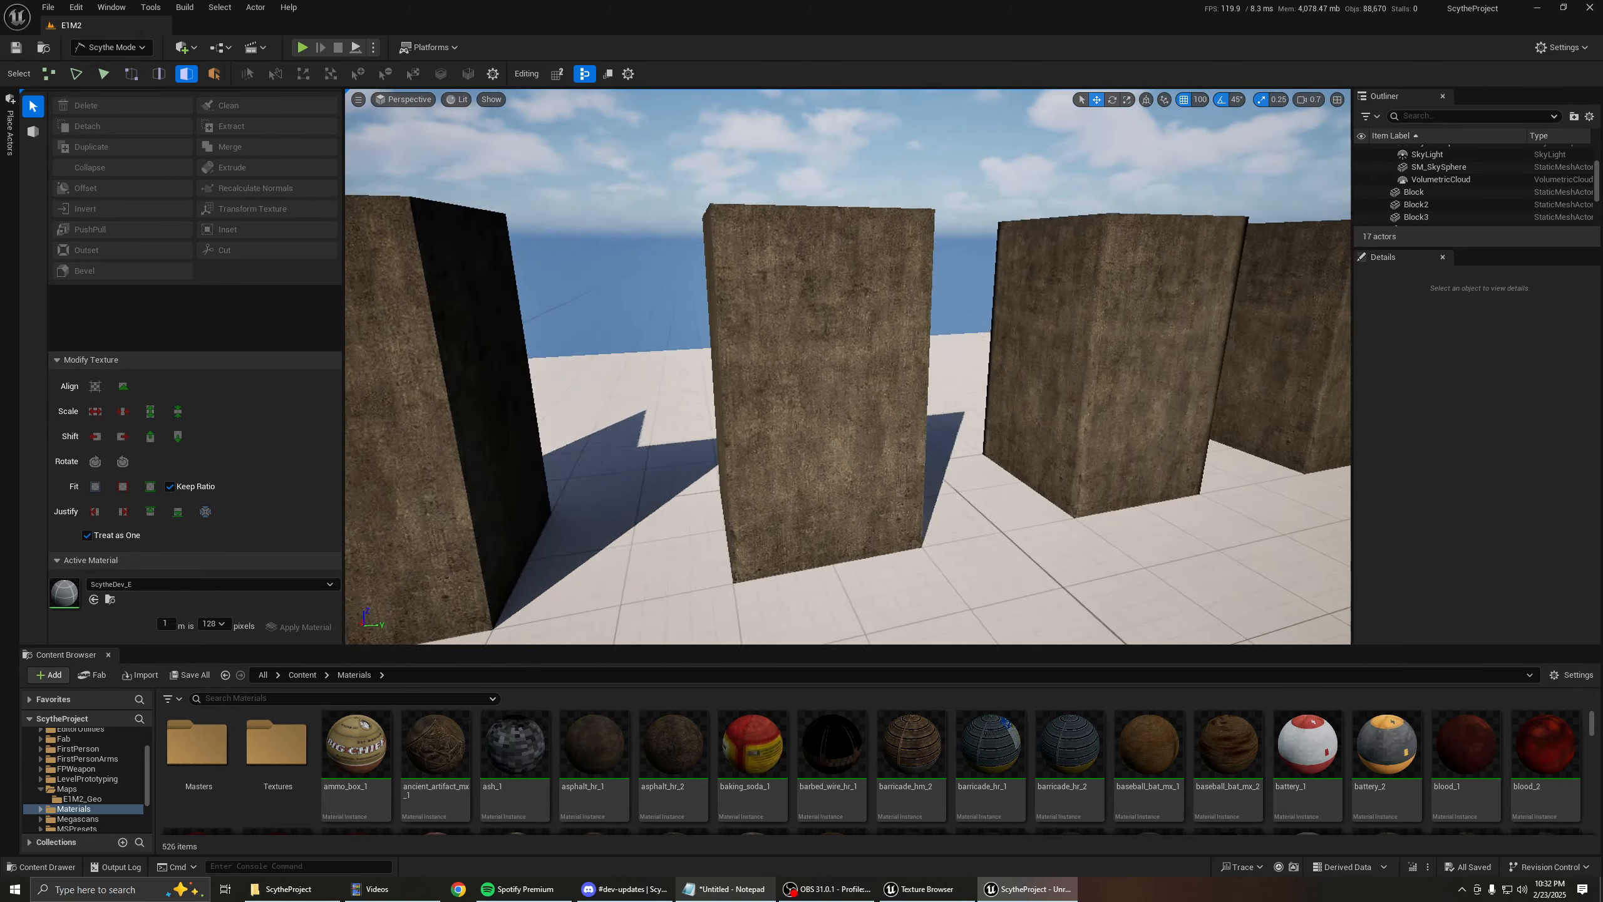
{"action": "right_click_drag", "start_coordinate": [884, 330], "coordinate": [915, 361]}
{"action": "left_click", "coordinate": [816, 329]}
{"action": "key", "text": "d"}
{"action": "left_click", "coordinate": [902, 332]}
{"action": "key", "text": "w"}
{"action": "key", "text": "e"}
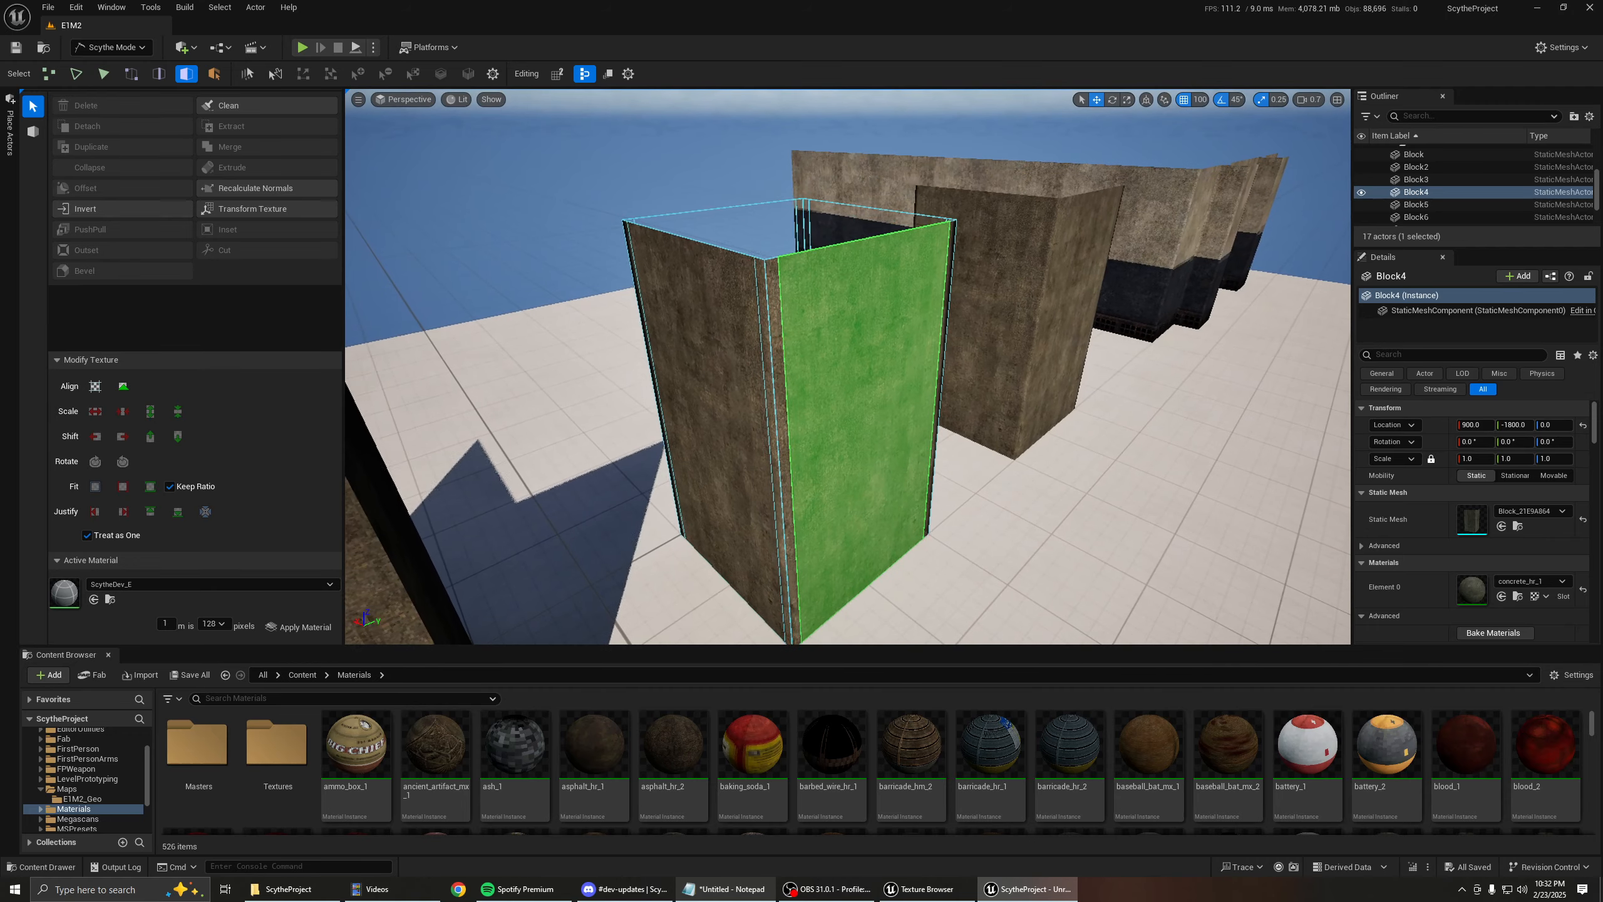
Apply soft normals to the vertical corner edge between the narrow strips on Block4, and clear the selection.
{"action": "key", "text": "a"}
{"action": "right_click_drag", "start_coordinate": [789, 341], "coordinate": [783, 263]}
{"action": "left_click", "coordinate": [814, 302]}
{"action": "key", "text": "d"}
{"action": "key", "text": "2"}
{"action": "left_click", "coordinate": [792, 257]}
{"action": "key", "text": "s"}
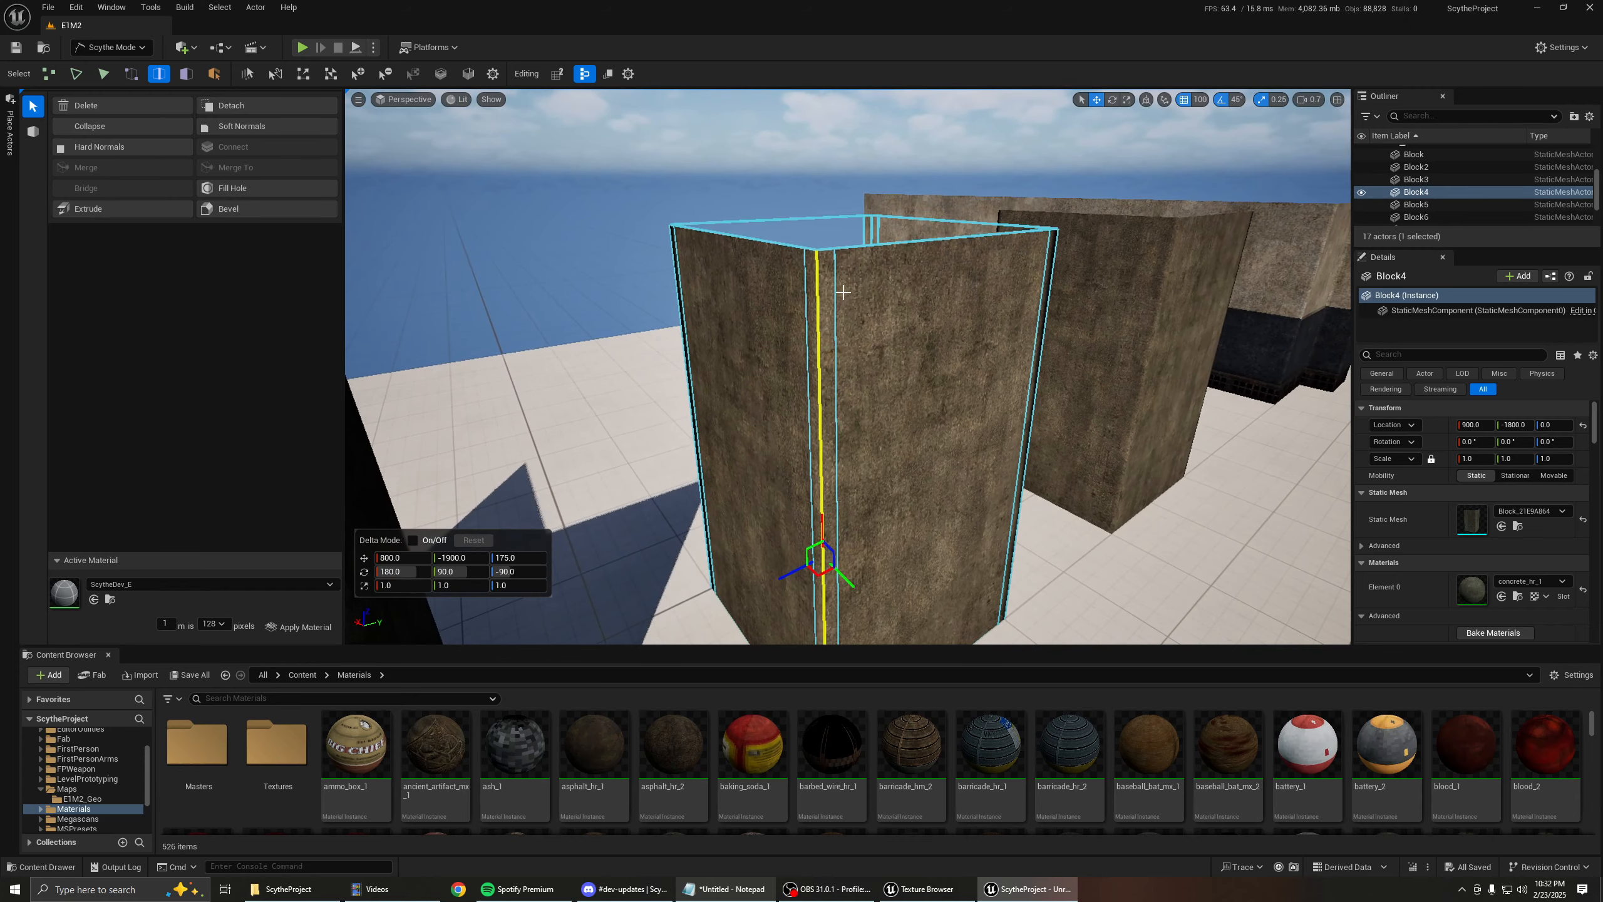
{"action": "left_click", "coordinate": [232, 129]}
{"action": "key", "text": "Escape"}
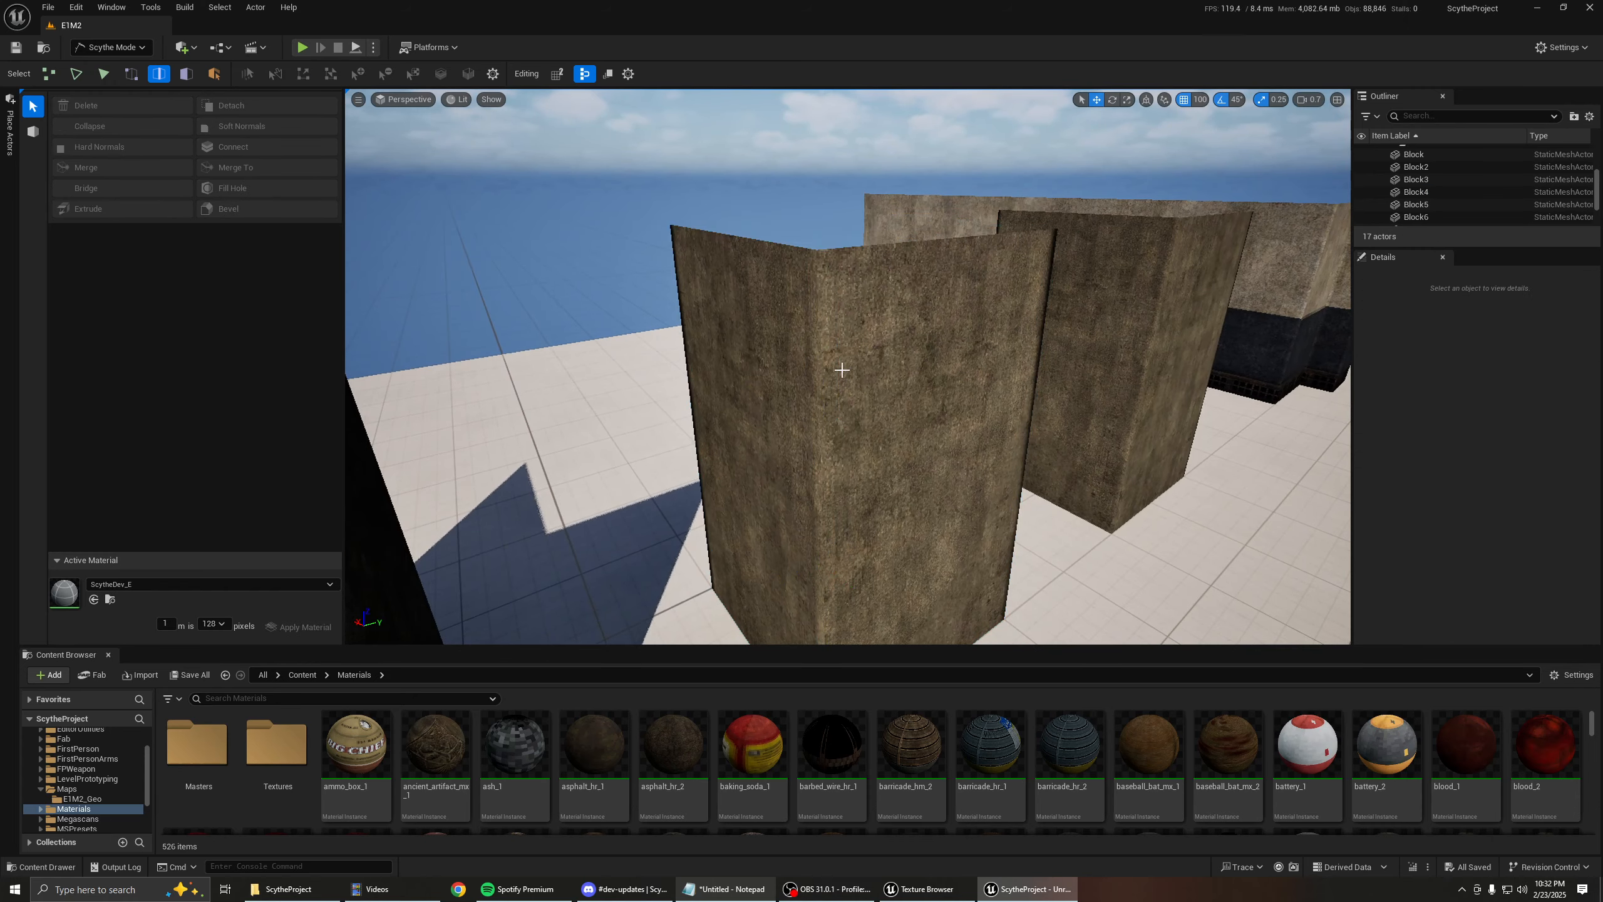
Start a Cut on all faces of Block3 and set the grid snap size to 10.
{"action": "right_click_drag", "start_coordinate": [840, 369], "coordinate": [756, 326]}
{"action": "key", "text": "s"}
{"action": "key", "text": "a"}
{"action": "key", "text": "w"}
{"action": "left_click", "coordinate": [840, 355]}
{"action": "key", "text": "3"}
{"action": "left_click", "coordinate": [841, 327]}
{"action": "key", "text": "s"}
{"action": "key", "text": "d"}
{"action": "double_click", "coordinate": [821, 360]}
{"action": "key", "text": "a"}
{"action": "key", "text": "w"}
{"action": "right_click_drag", "start_coordinate": [789, 272], "coordinate": [759, 289]}
{"action": "key", "text": "e"}
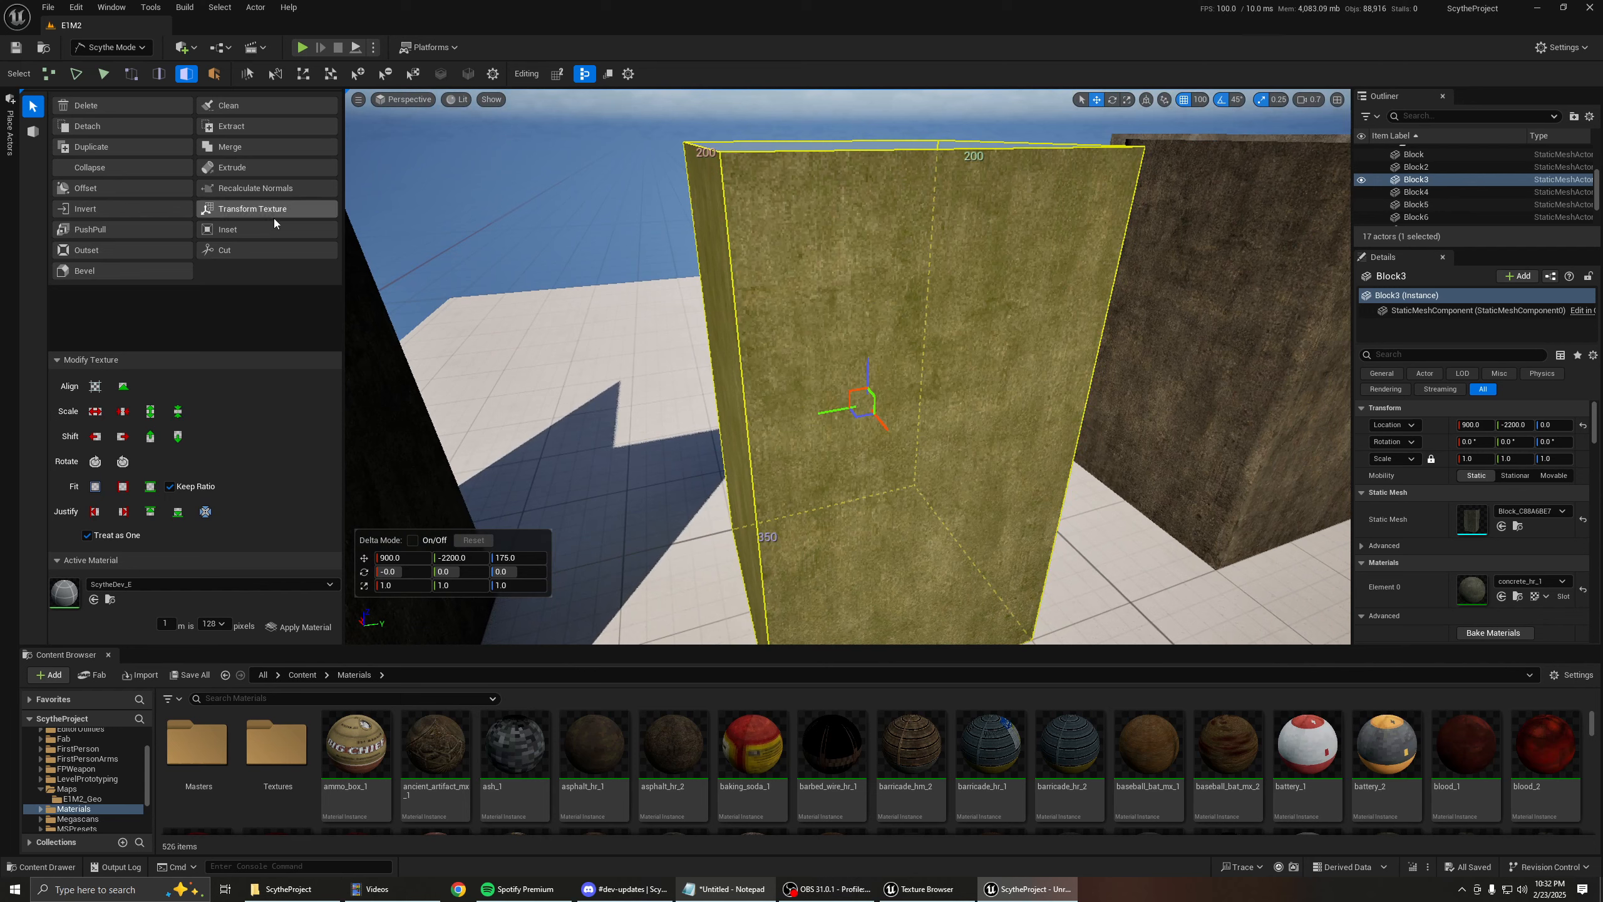
{"action": "left_click", "coordinate": [235, 248]}
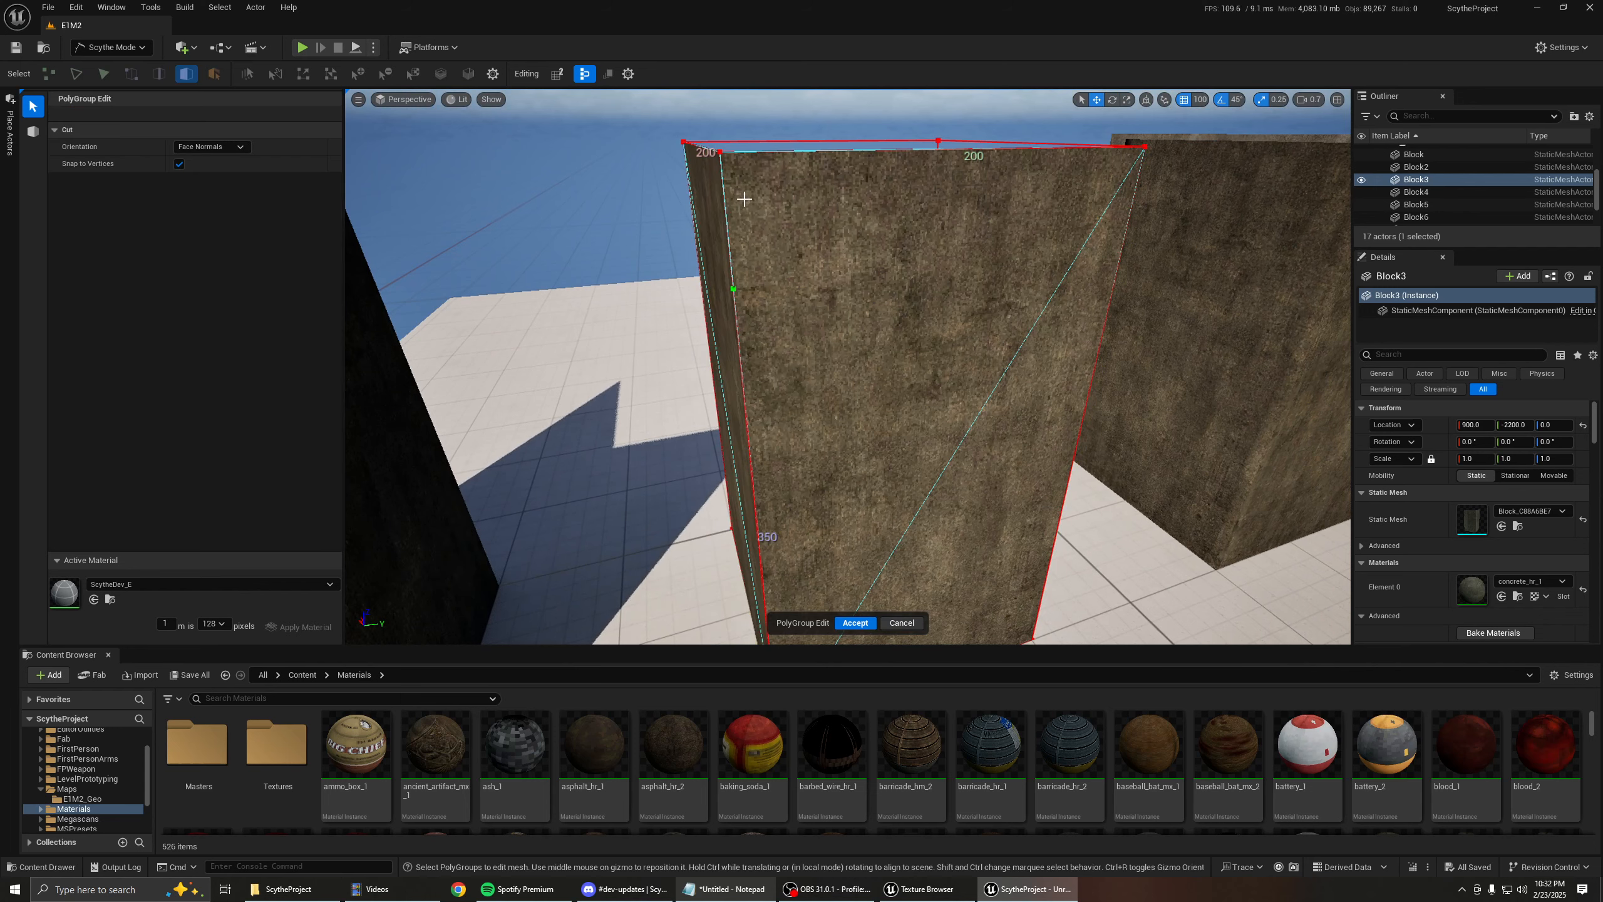
{"action": "key", "text": "bracketleft"}
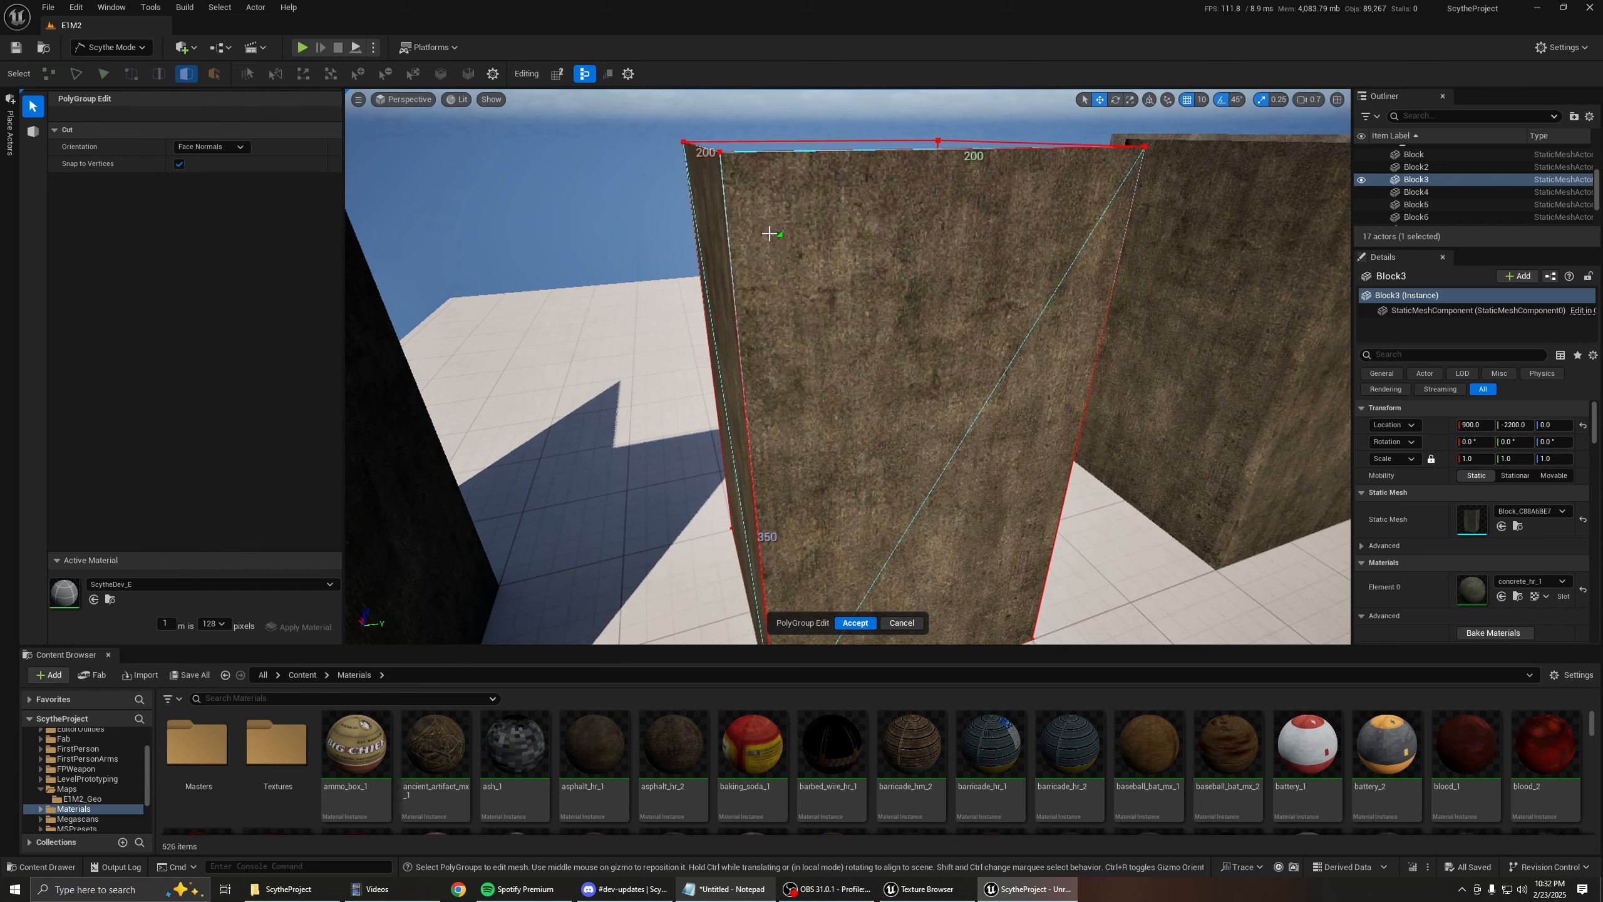
Cancel the pending Cut, reselect all faces of Block3 and cut them vertically close to one corner edge.
{"action": "right_click_drag", "start_coordinate": [769, 234], "coordinate": [832, 306]}
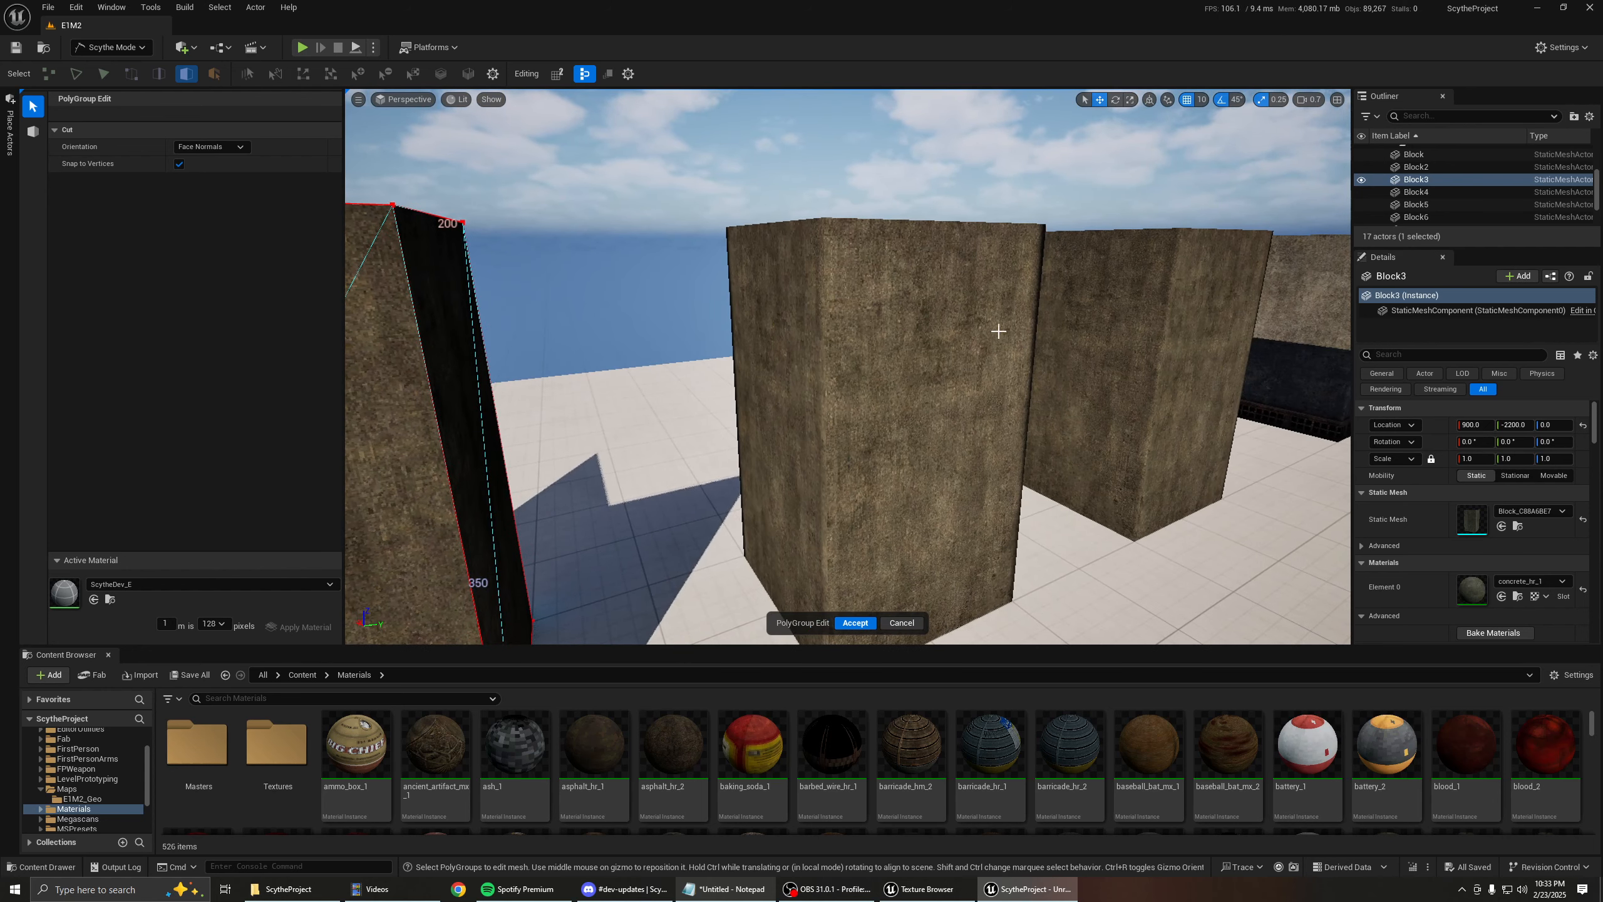
{"action": "mouse_move", "coordinate": [1178, 312]}
{"action": "right_mouse_down"}
{"action": "mouse_move", "coordinate": [1256, 325]}
{"action": "mouse_move", "coordinate": [1179, 323]}
{"action": "right_mouse_up"}
{"action": "scroll", "coordinate": [1220, 320], "scroll_direction": "down", "scroll_amount": 3}
{"action": "scroll", "coordinate": [1209, 324], "scroll_direction": "up", "scroll_amount": 1}
{"action": "right_click_drag", "start_coordinate": [778, 285], "coordinate": [777, 284]}
{"action": "key", "text": "Escape"}
{"action": "left_click", "coordinate": [832, 314]}
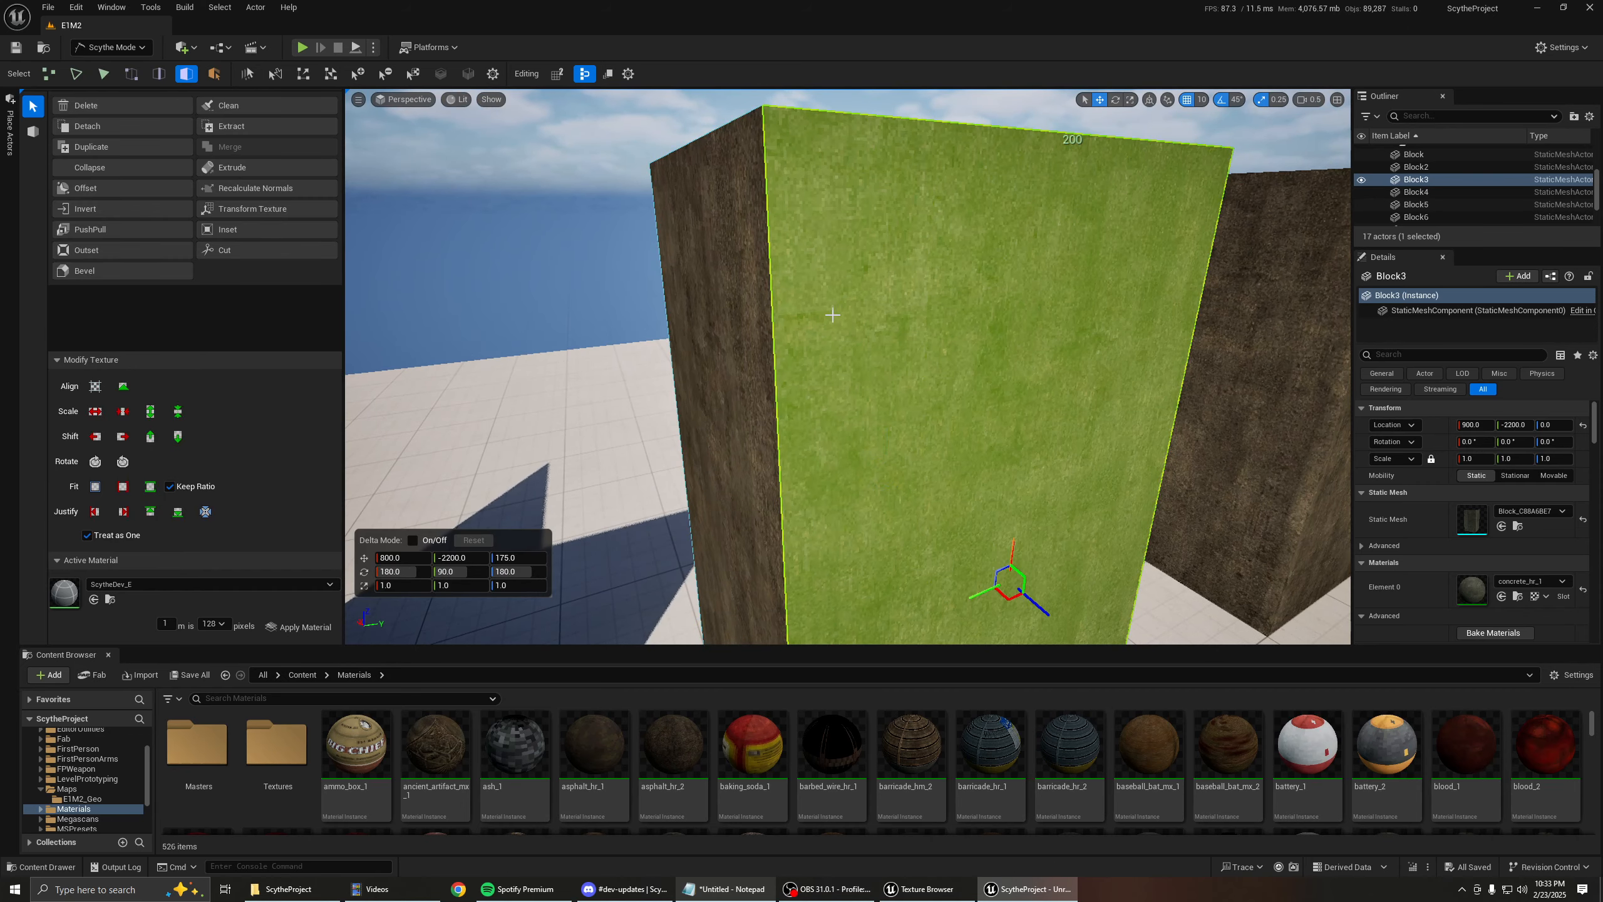
{"action": "double_click", "coordinate": [874, 357]}
{"action": "key", "text": "c"}
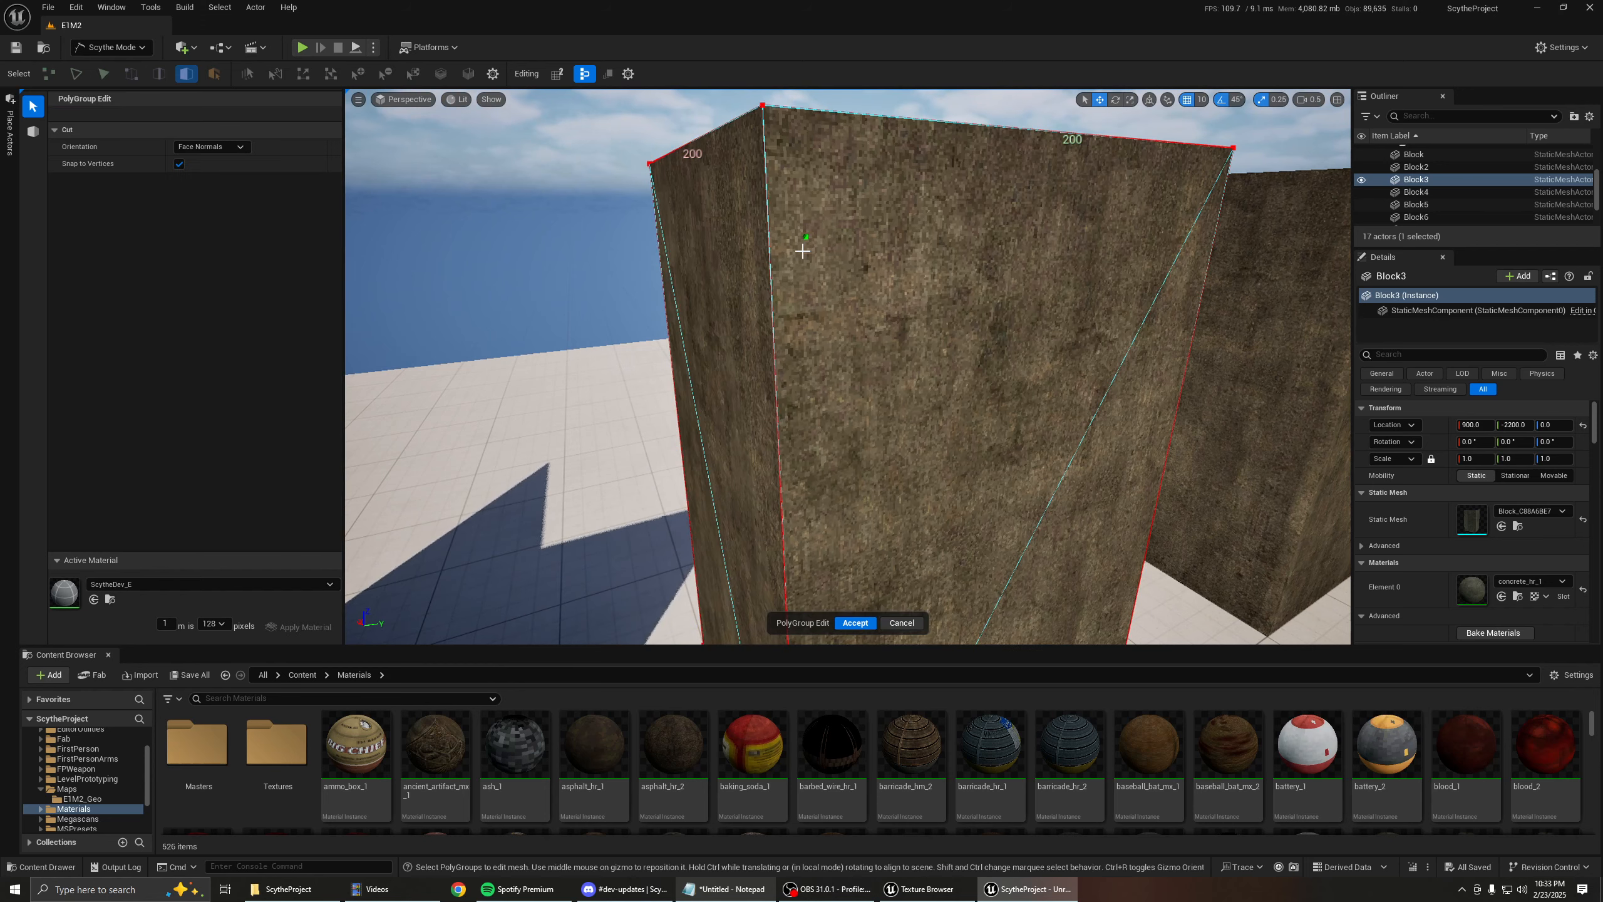
{"action": "left_click", "coordinate": [800, 294]}
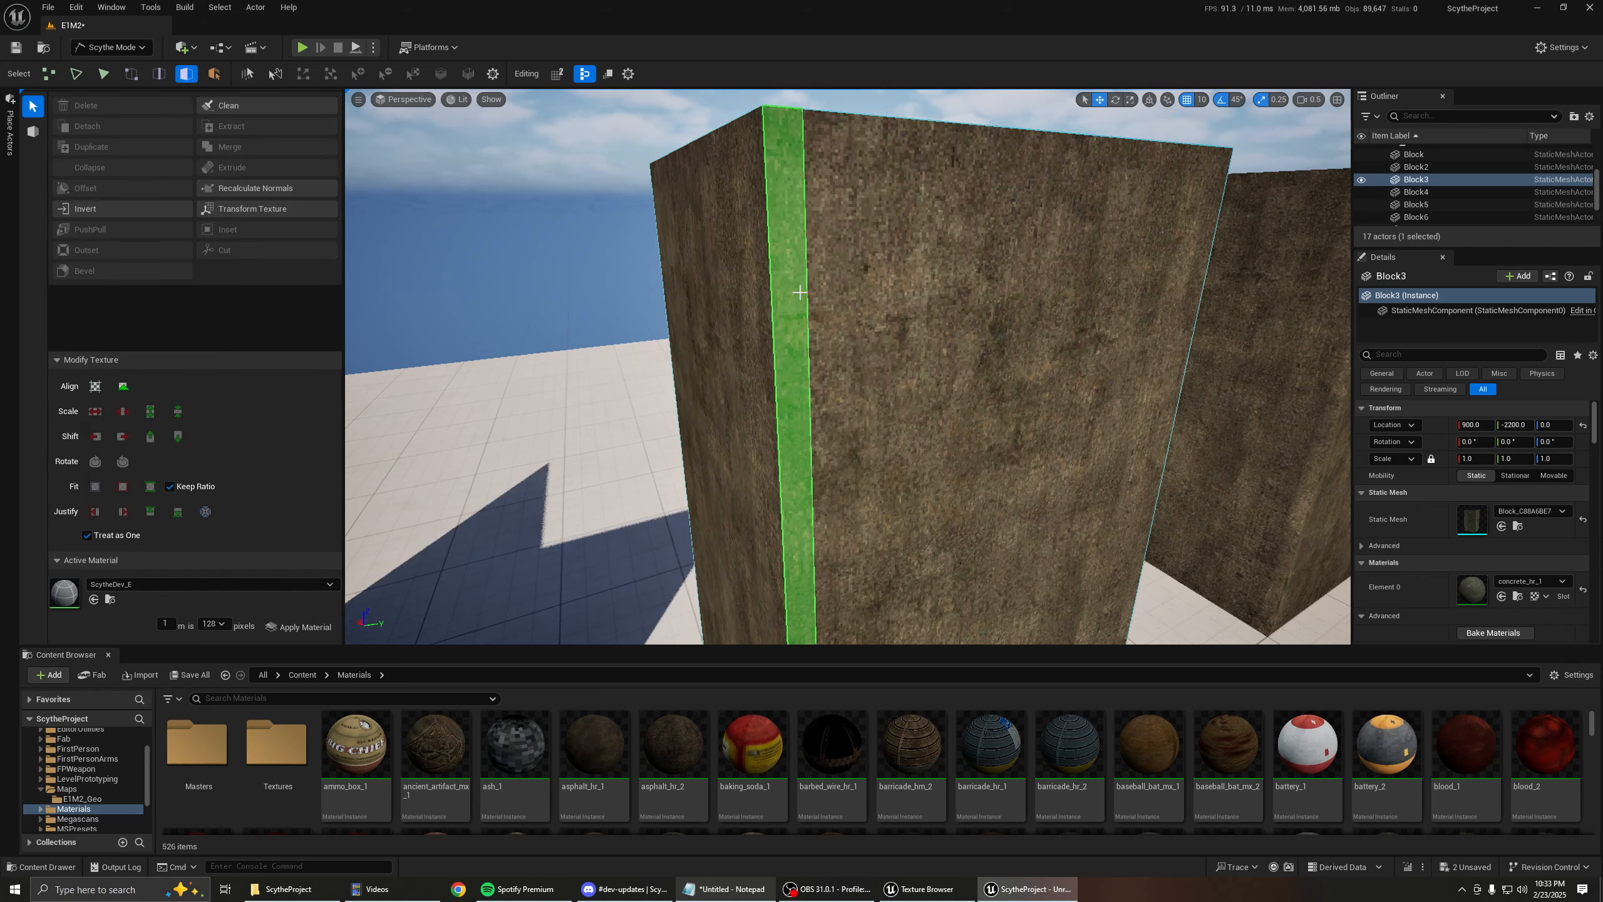
Make a second vertical cut through all faces of Block3, close to another corner edge.
{"action": "right_click_drag", "start_coordinate": [798, 294], "coordinate": [1079, 290]}
{"action": "key", "text": "d"}
{"action": "key", "text": "a"}
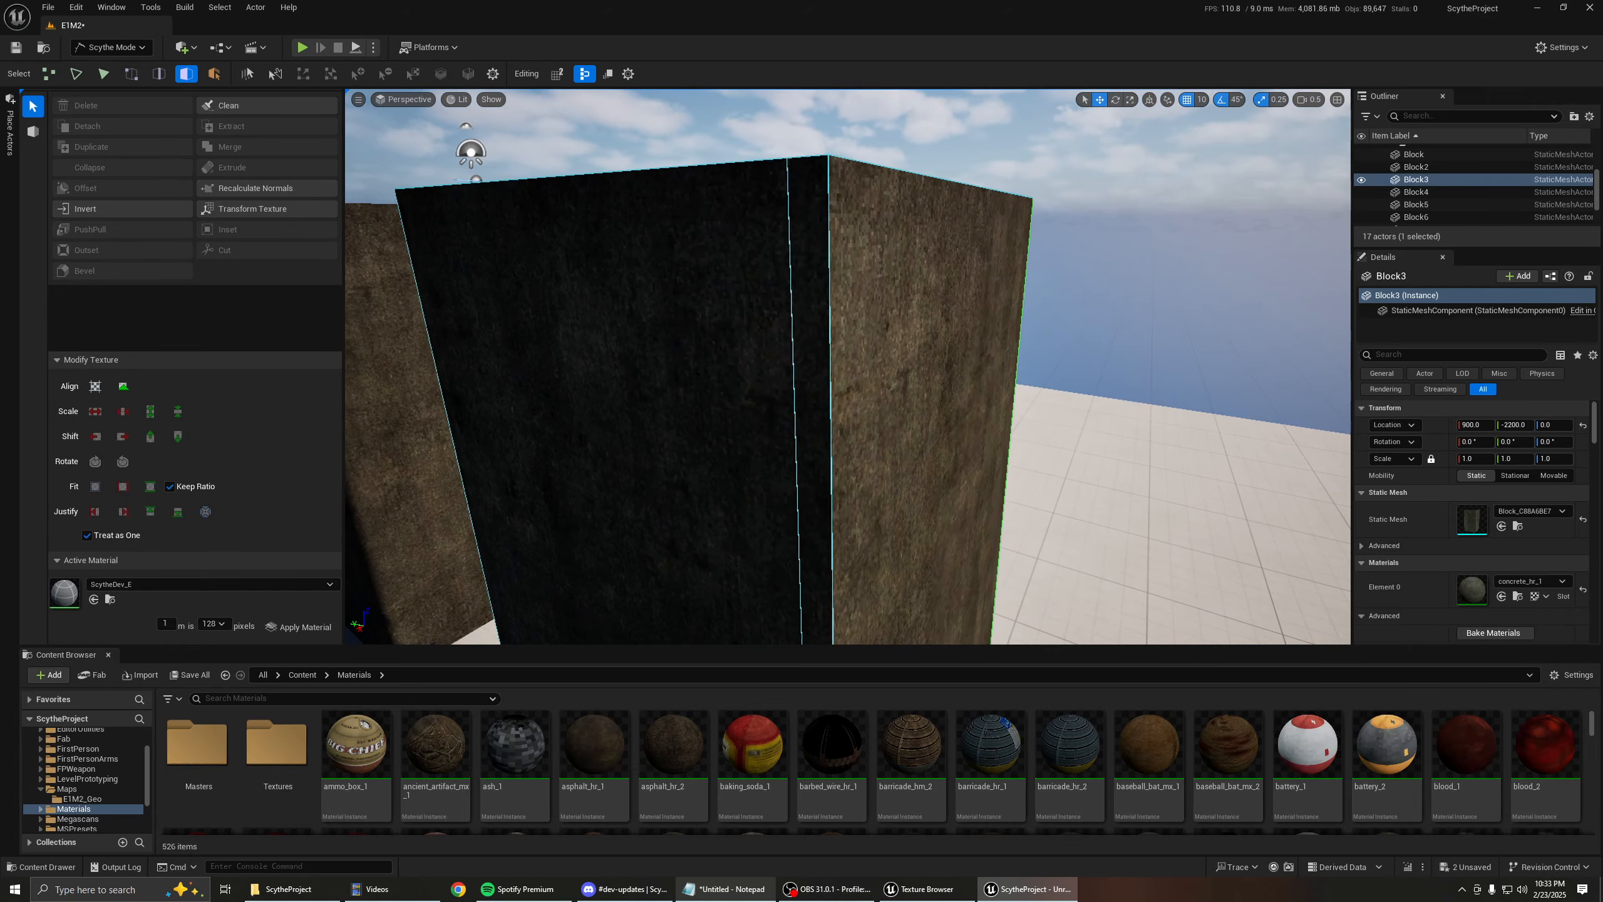
{"action": "left_click", "coordinate": [952, 301]}
{"action": "key", "text": "d"}
{"action": "right_click_drag", "start_coordinate": [922, 335], "coordinate": [883, 290]}
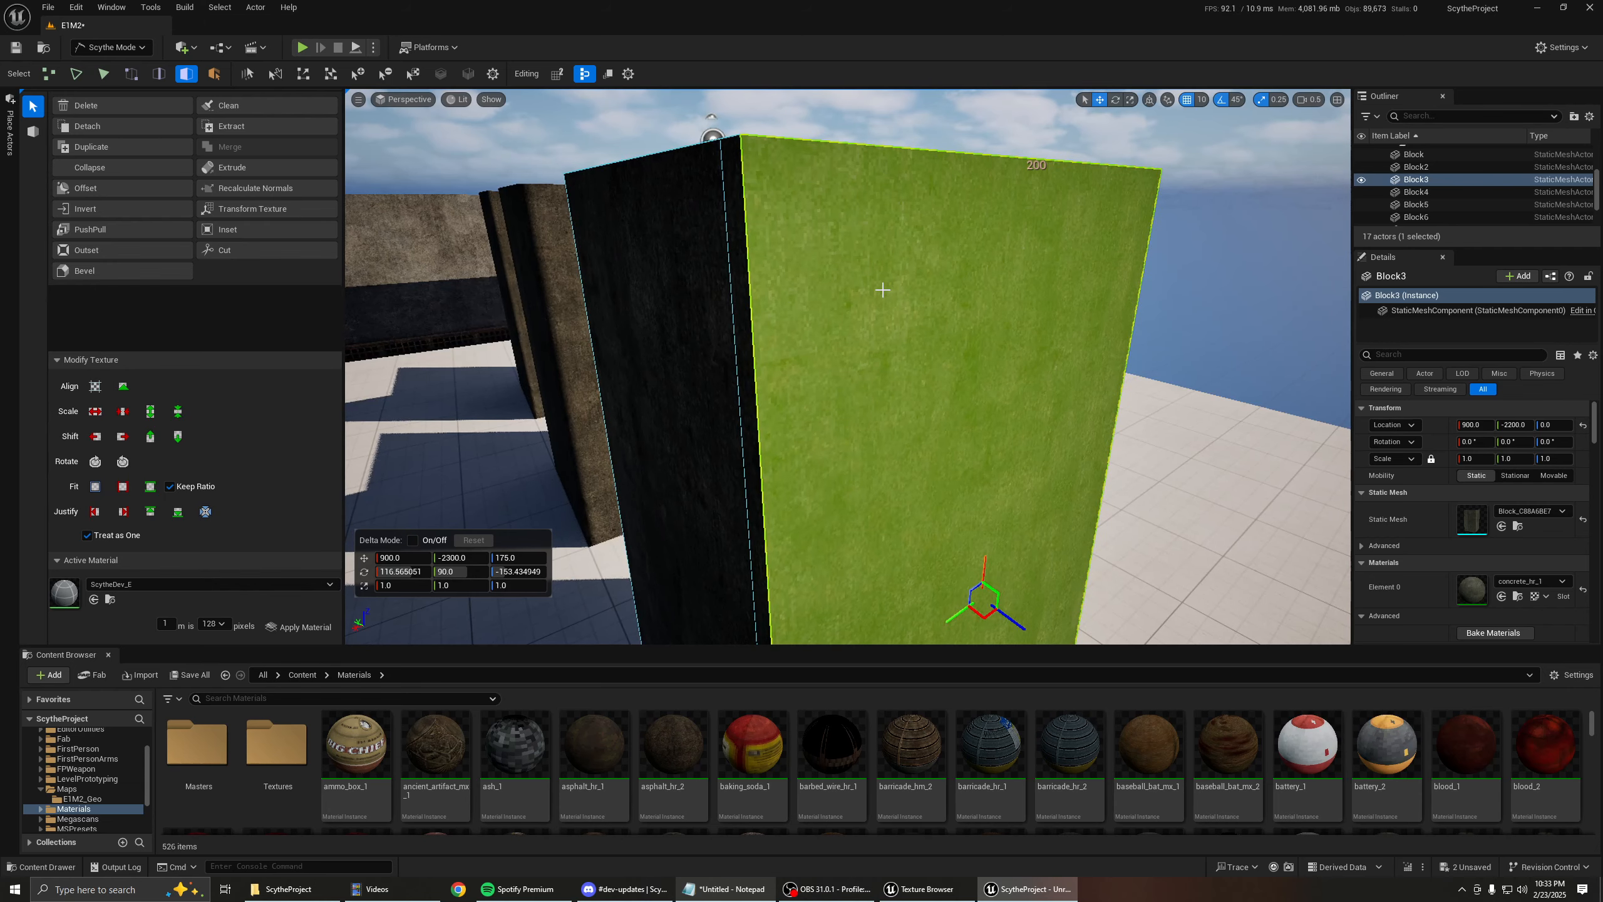
{"action": "double_click", "coordinate": [883, 290]}
{"action": "key", "text": "d"}
{"action": "right_click_drag", "start_coordinate": [774, 354], "coordinate": [657, 335]}
{"action": "key", "text": "d"}
{"action": "double_click", "coordinate": [787, 254]}
{"action": "key", "text": "c"}
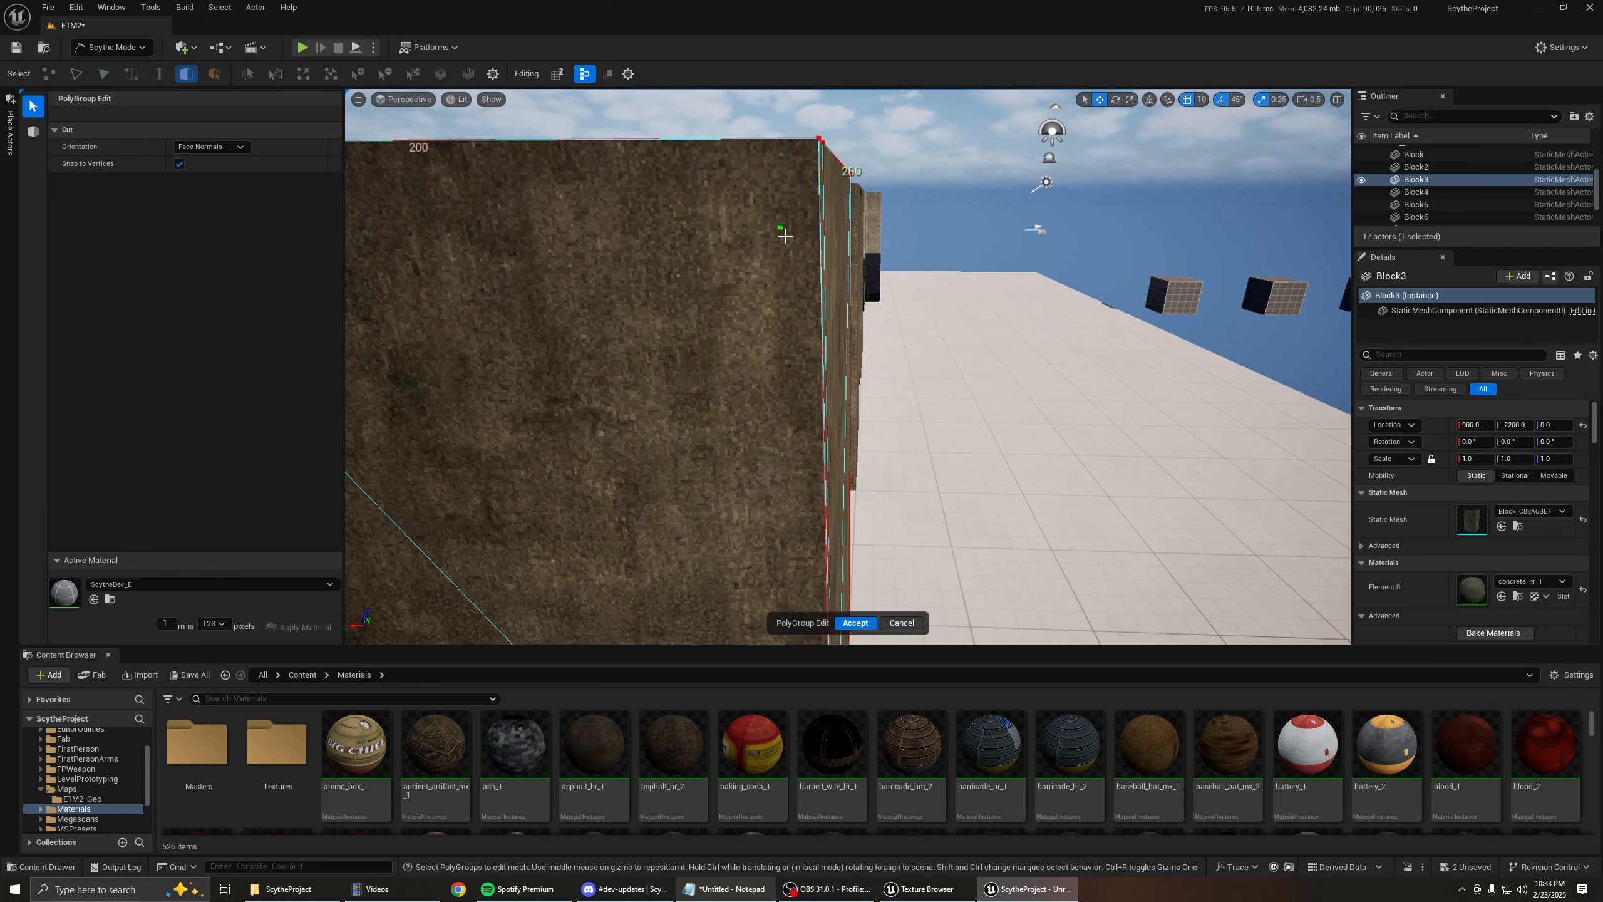
{"action": "key", "text": "Escape"}
Add two more vertical cuts through Block3 so that narrow strips flank all its corner edges.
{"action": "right_click_drag", "start_coordinate": [783, 284], "coordinate": [653, 303]}
{"action": "key", "text": "a"}
{"action": "left_click", "coordinate": [716, 301]}
{"action": "key", "text": "c"}
{"action": "left_click", "coordinate": [627, 319]}
{"action": "key", "text": "d"}
{"action": "left_click", "coordinate": [804, 325]}
{"action": "key", "text": "c"}
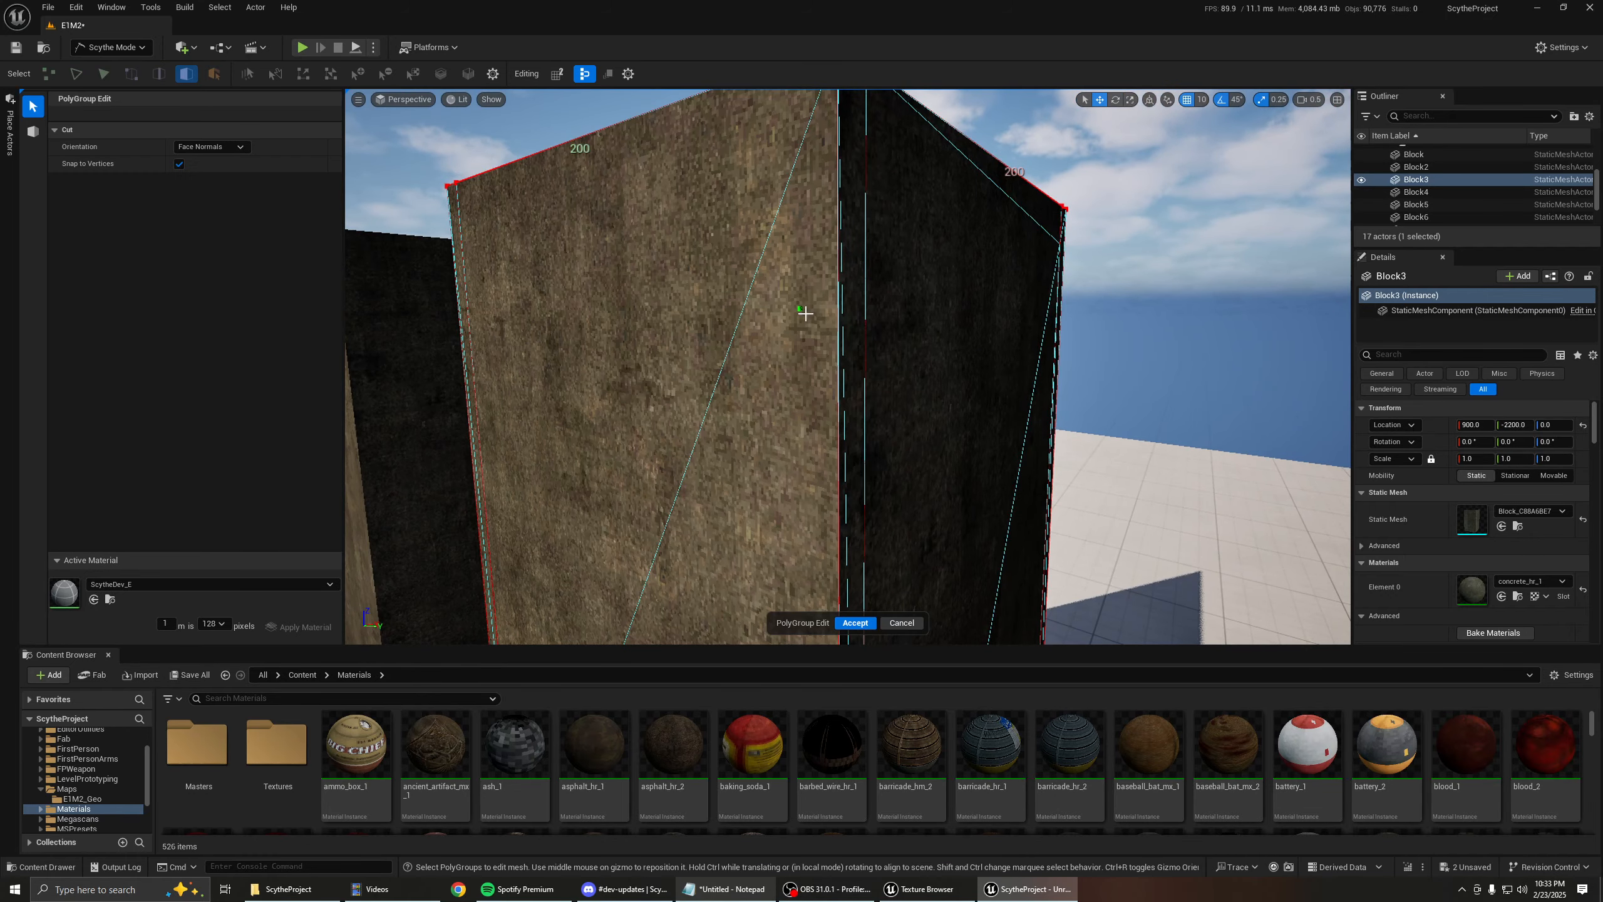
{"action": "left_click", "coordinate": [807, 351]}
Apply soft normals to all four vertical corner edges of Block3, and clear the selection.
{"action": "key", "text": "d"}
{"action": "right_click_drag", "start_coordinate": [896, 354], "coordinate": [978, 376]}
{"action": "key", "text": "s"}
{"action": "key", "text": "a"}
{"action": "key", "text": "2"}
{"action": "left_click", "coordinate": [768, 330]}
{"action": "right_click_drag", "start_coordinate": [834, 367], "coordinate": [1029, 368]}
{"action": "key", "text": "a"}
{"action": "left_click", "coordinate": [717, 313], "text": "shift"}
{"action": "key", "text": "a"}
{"action": "right_click_drag", "start_coordinate": [717, 312], "coordinate": [953, 312]}
{"action": "left_click", "coordinate": [730, 298], "text": "shift"}
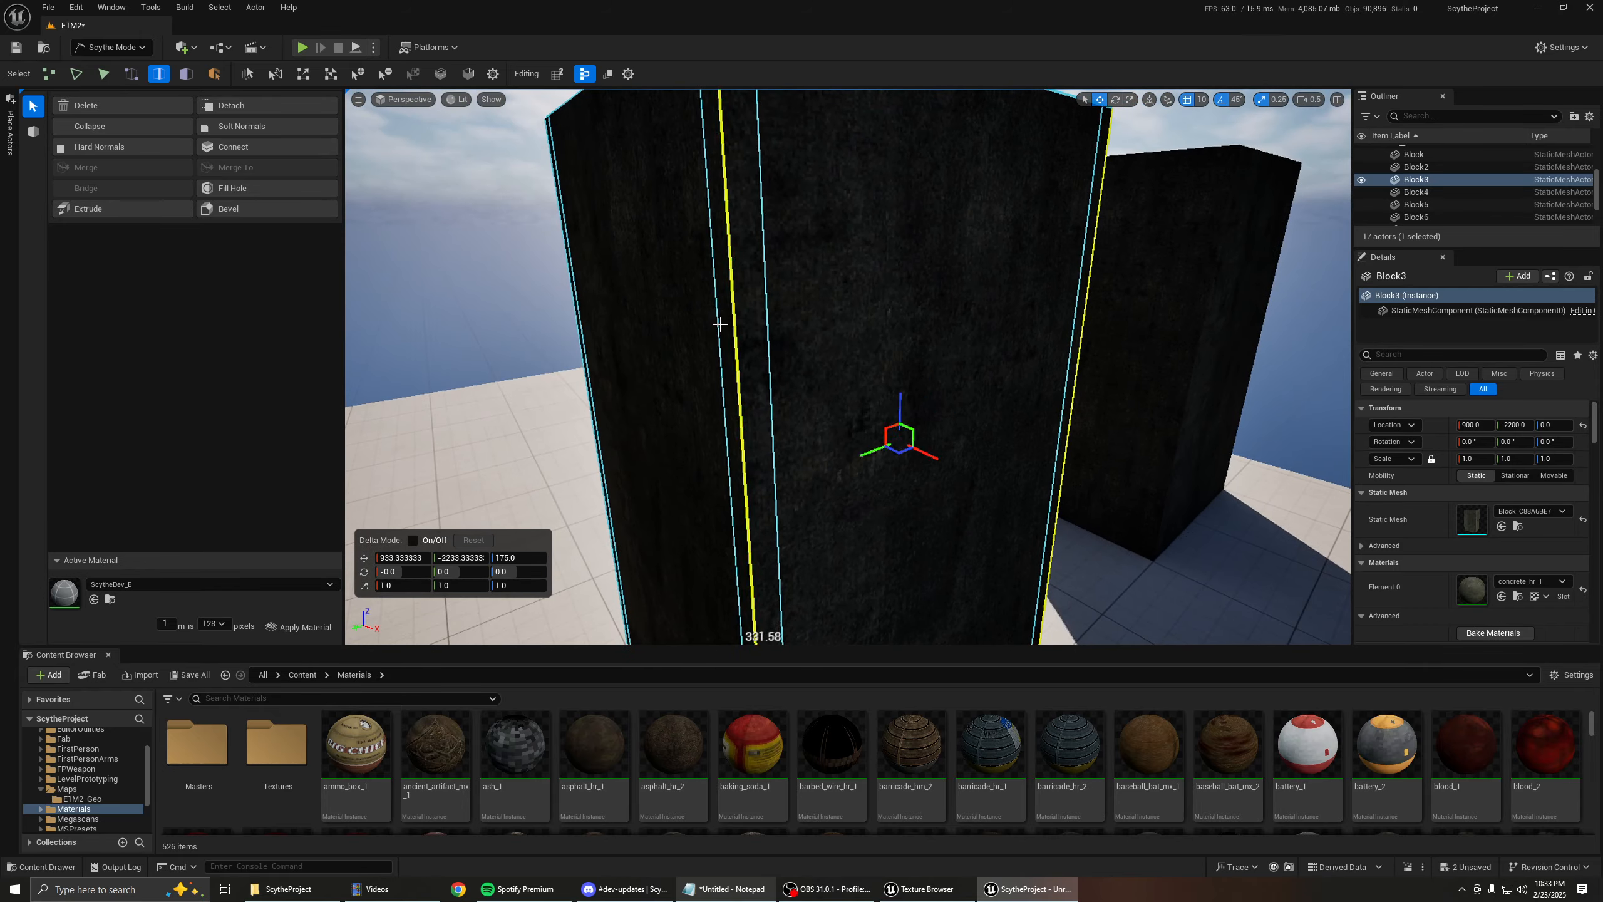
{"action": "key", "text": "a"}
{"action": "right_click_drag", "start_coordinate": [726, 316], "coordinate": [923, 304]}
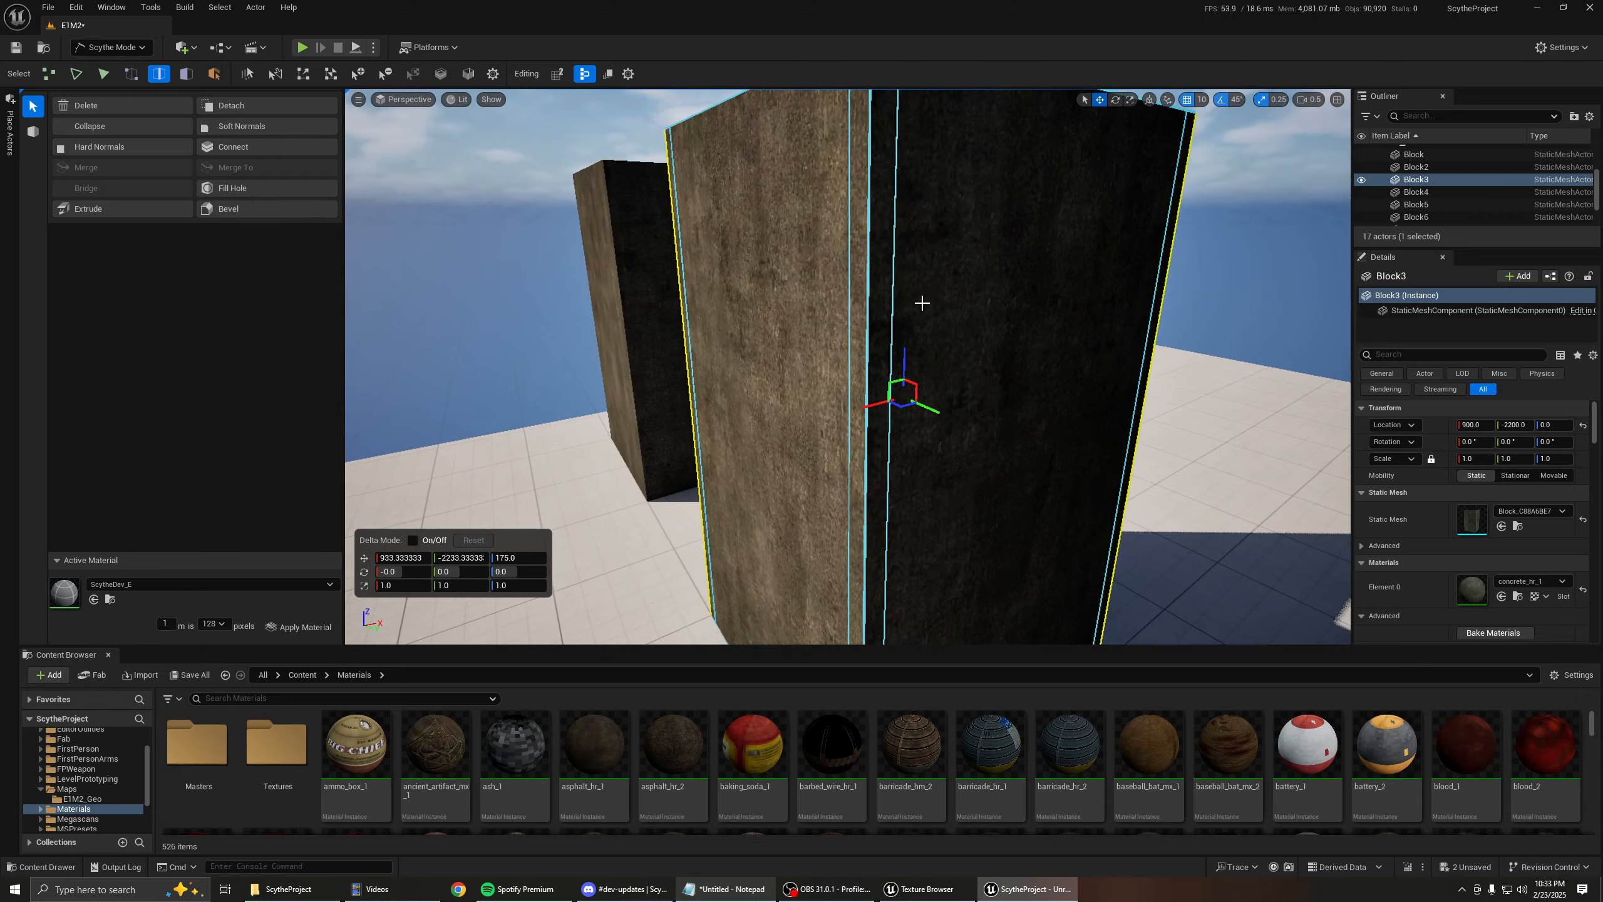
{"action": "left_click", "coordinate": [872, 298], "text": "shift"}
{"action": "key", "text": "a"}
{"action": "right_click_drag", "start_coordinate": [694, 302], "coordinate": [934, 302]}
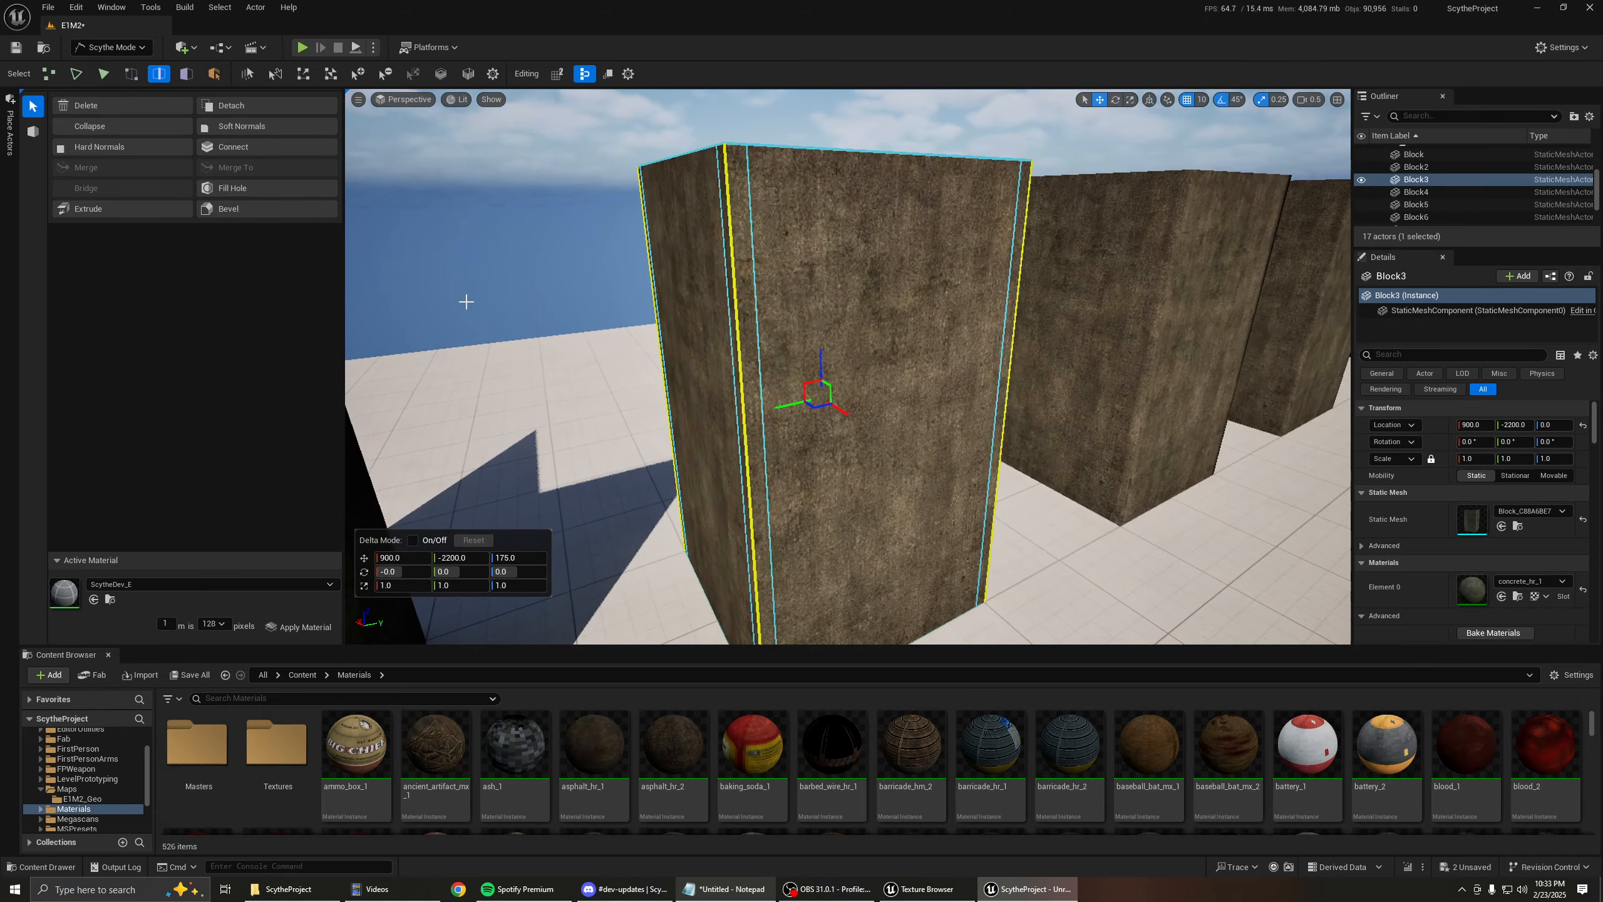
{"action": "left_click", "coordinate": [255, 125]}
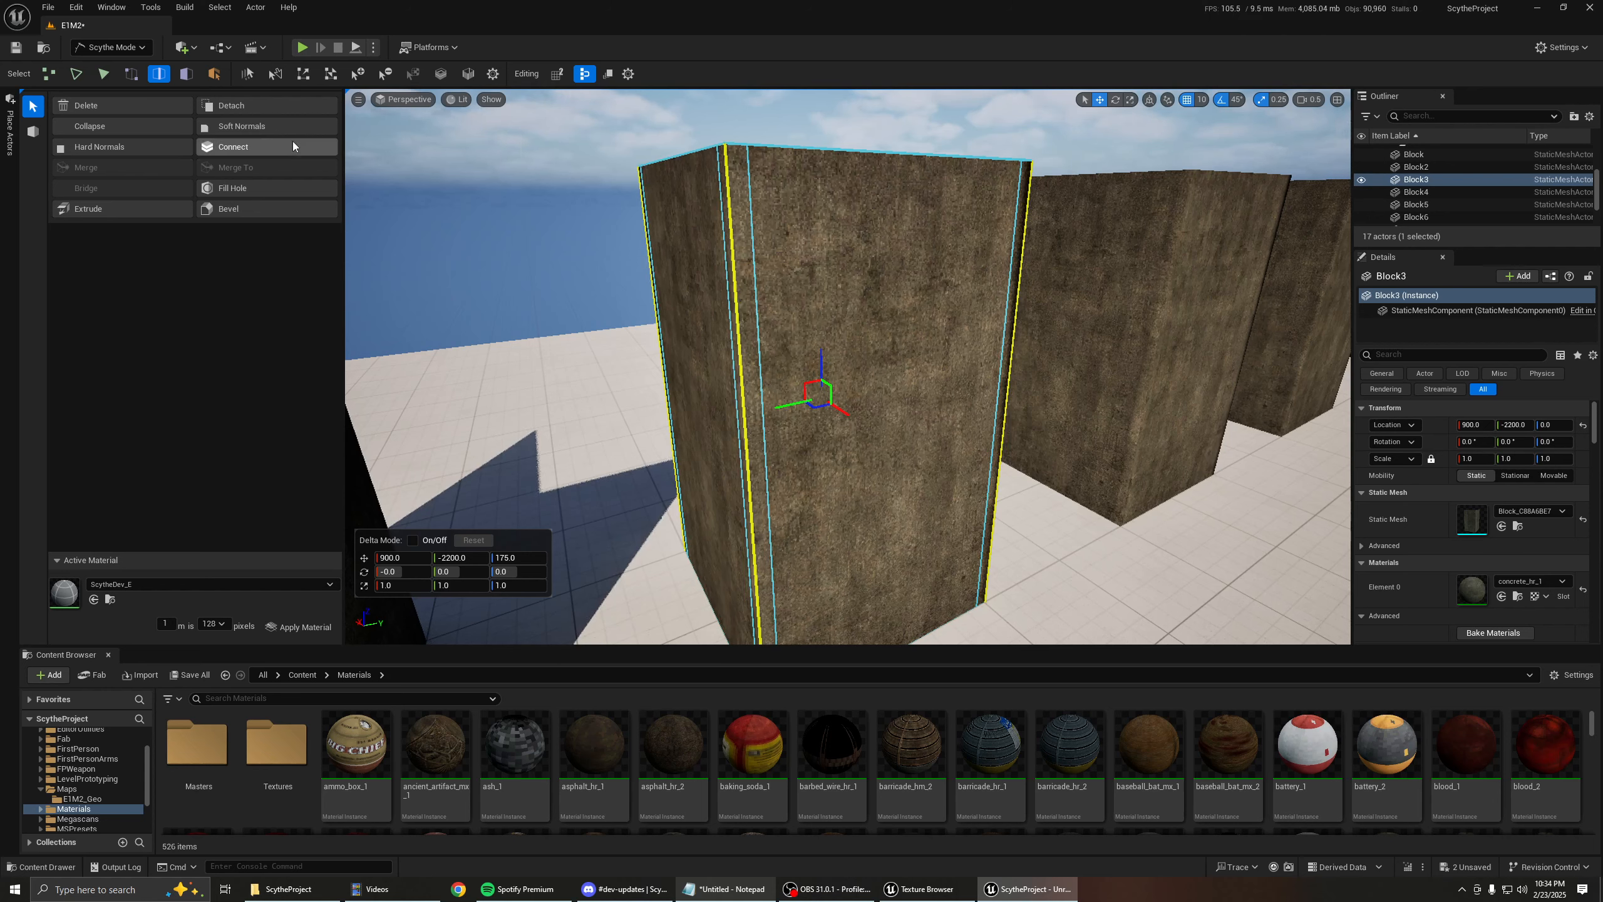
{"action": "key", "text": "Escape"}
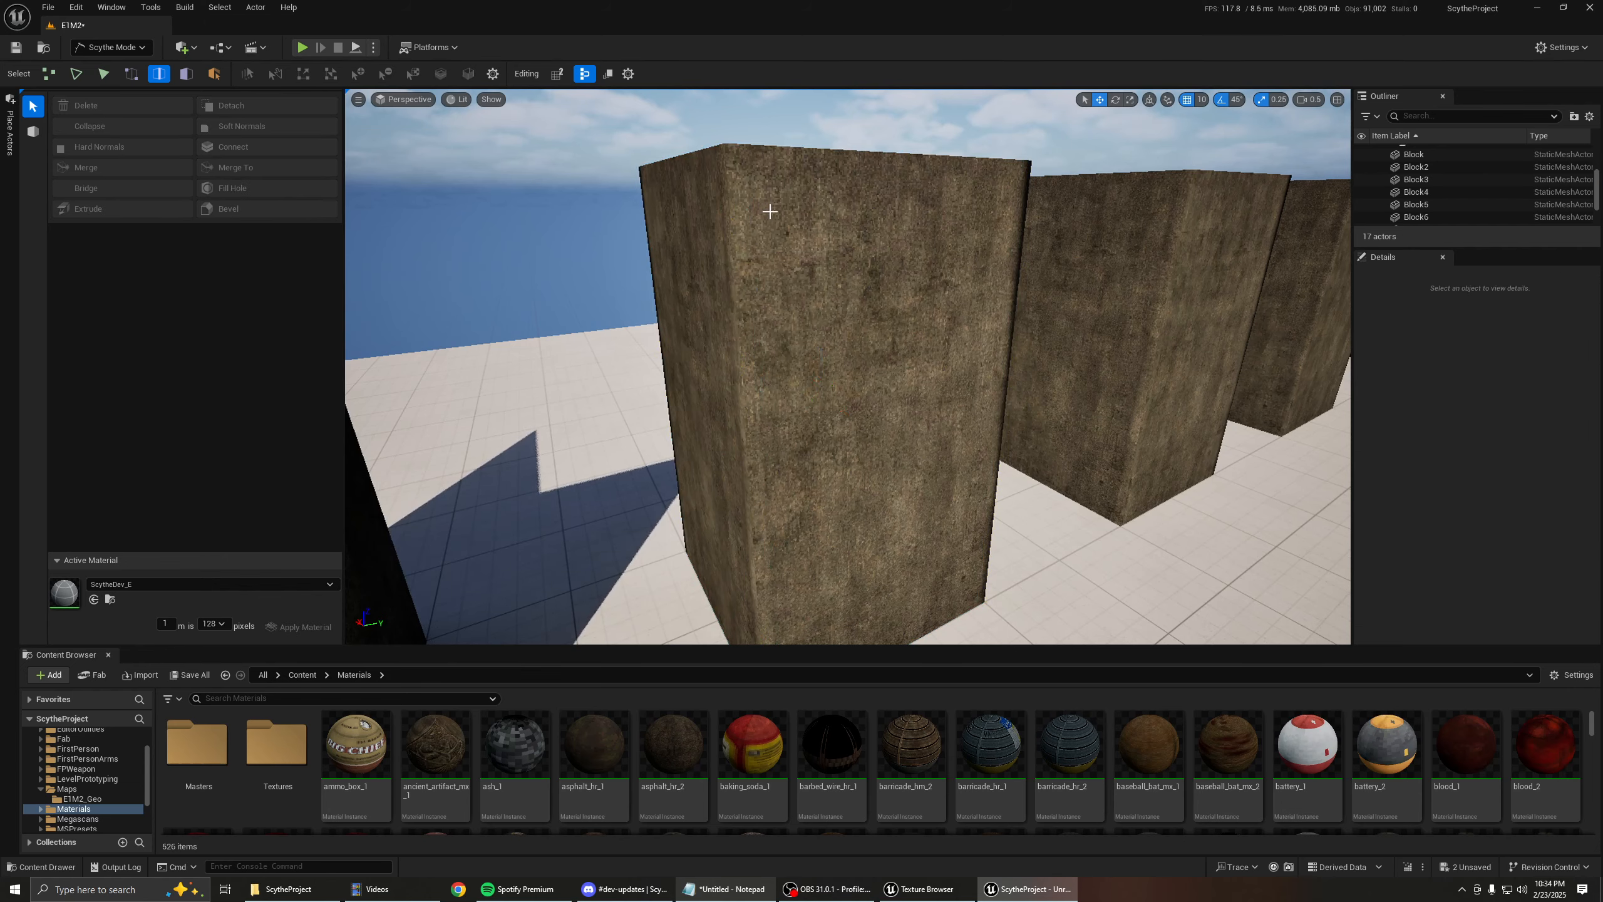
Select a vertical corner edge of Block and extend the selection to all of its vertical edges.
{"action": "mouse_move", "coordinate": [770, 212]}
{"action": "right_mouse_down"}
{"action": "mouse_move", "coordinate": [859, 247]}
{"action": "mouse_move", "coordinate": [935, 235]}
{"action": "mouse_move", "coordinate": [780, 215]}
{"action": "right_mouse_up"}
{"action": "key", "text": "a"}
{"action": "key", "text": "s"}
{"action": "key", "text": "w"}
{"action": "key", "text": "a"}
{"action": "key", "text": "d"}
{"action": "left_click", "coordinate": [726, 239]}
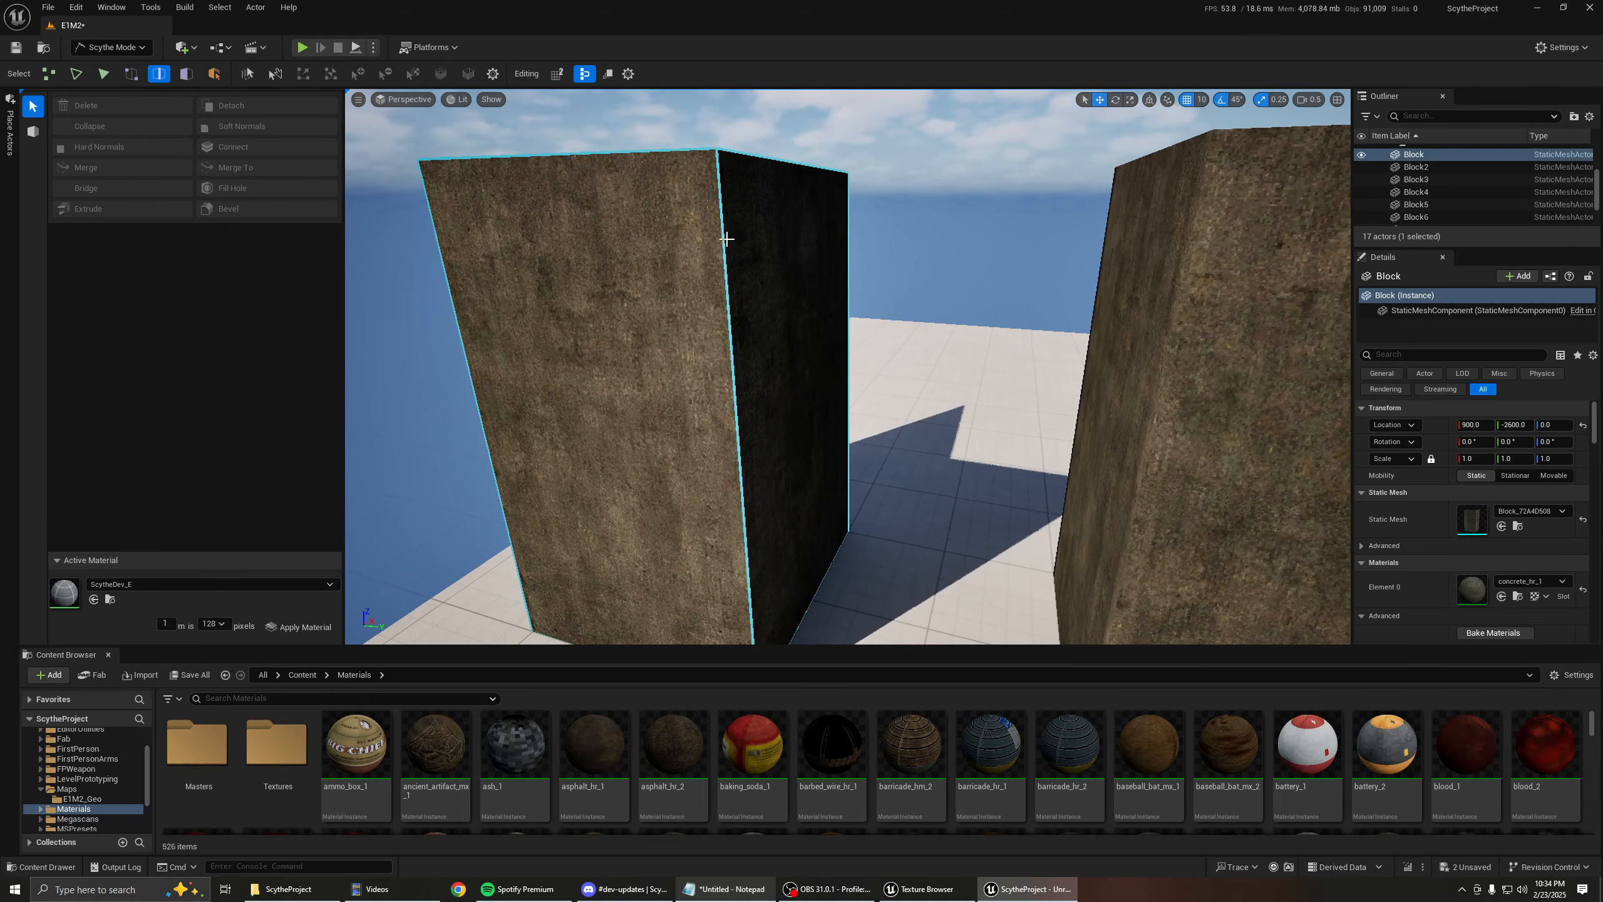
{"action": "left_click", "coordinate": [721, 242]}
{"action": "key", "text": "g"}
Compare the corner shading of the neighbouring concrete blocks from several angles.
{"action": "right_click_drag", "start_coordinate": [637, 287], "coordinate": [556, 321]}
{"action": "key", "text": "s"}
{"action": "key", "text": "a"}
{"action": "key", "text": "w"}
{"action": "key", "text": "d"}
{"action": "key", "text": "s"}
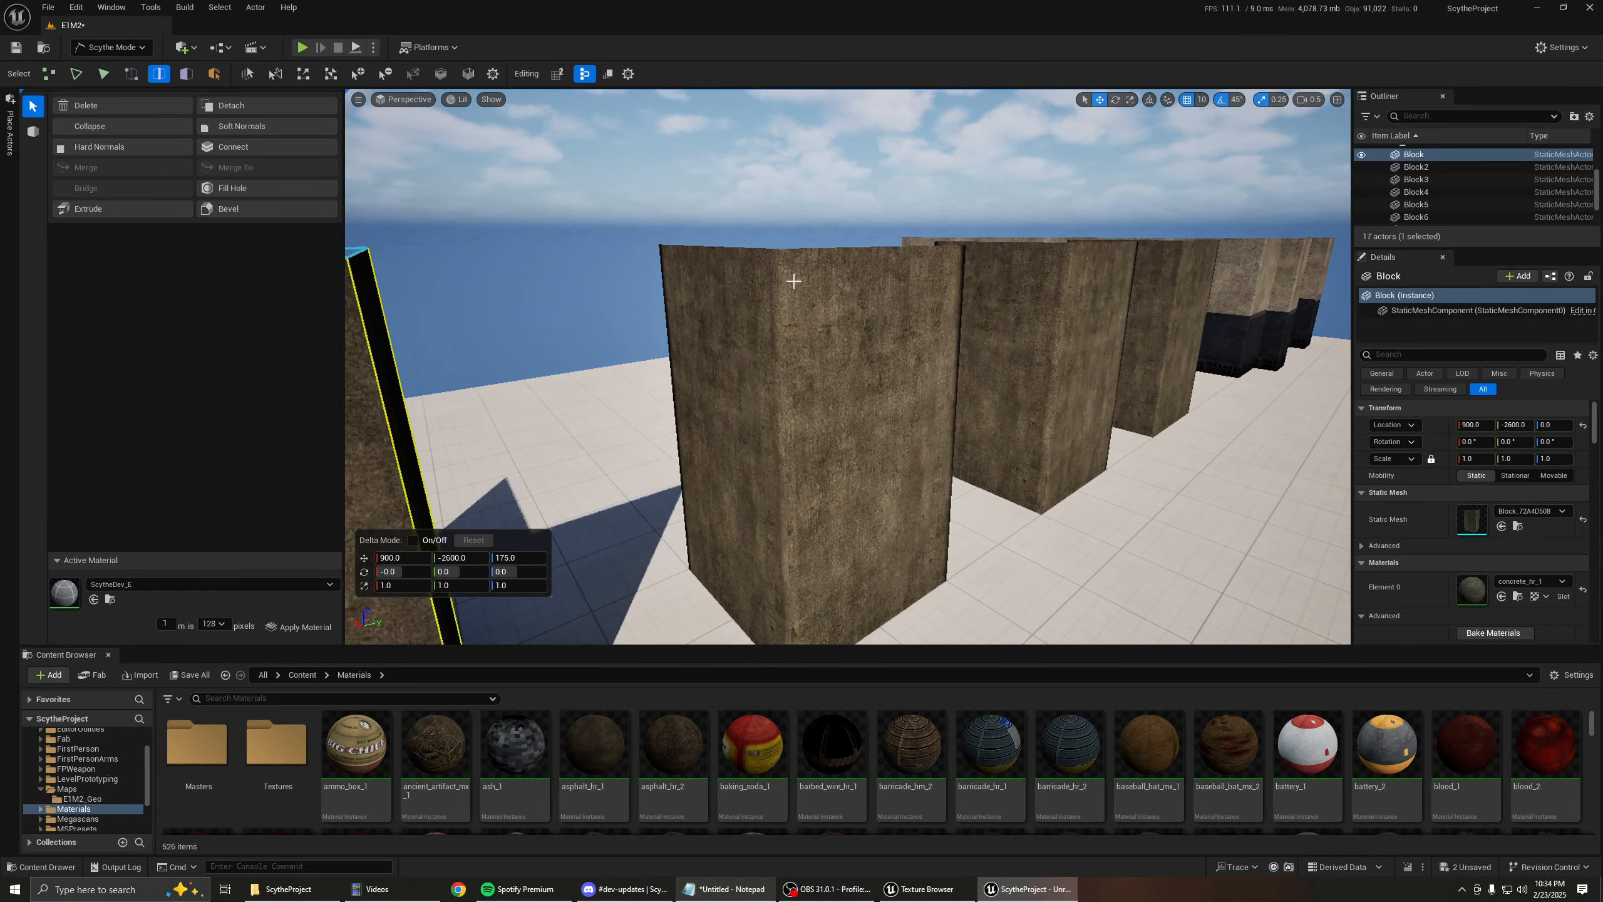
{"action": "key", "text": "w"}
{"action": "mouse_move", "coordinate": [801, 280]}
{"action": "right_mouse_down"}
{"action": "mouse_move", "coordinate": [823, 274]}
{"action": "mouse_move", "coordinate": [733, 278]}
{"action": "mouse_move", "coordinate": [815, 273]}
{"action": "right_mouse_up"}
{"action": "key", "text": "d"}
{"action": "key", "text": "s"}
{"action": "key", "text": "w"}
{"action": "scroll", "coordinate": [789, 276], "scroll_direction": "up", "scroll_amount": 2}
{"action": "key", "text": "d"}
{"action": "mouse_move", "coordinate": [1013, 311]}
{"action": "right_mouse_down"}
{"action": "mouse_move", "coordinate": [1024, 328]}
{"action": "mouse_move", "coordinate": [1013, 310]}
{"action": "right_mouse_up"}
{"action": "key", "text": "s"}
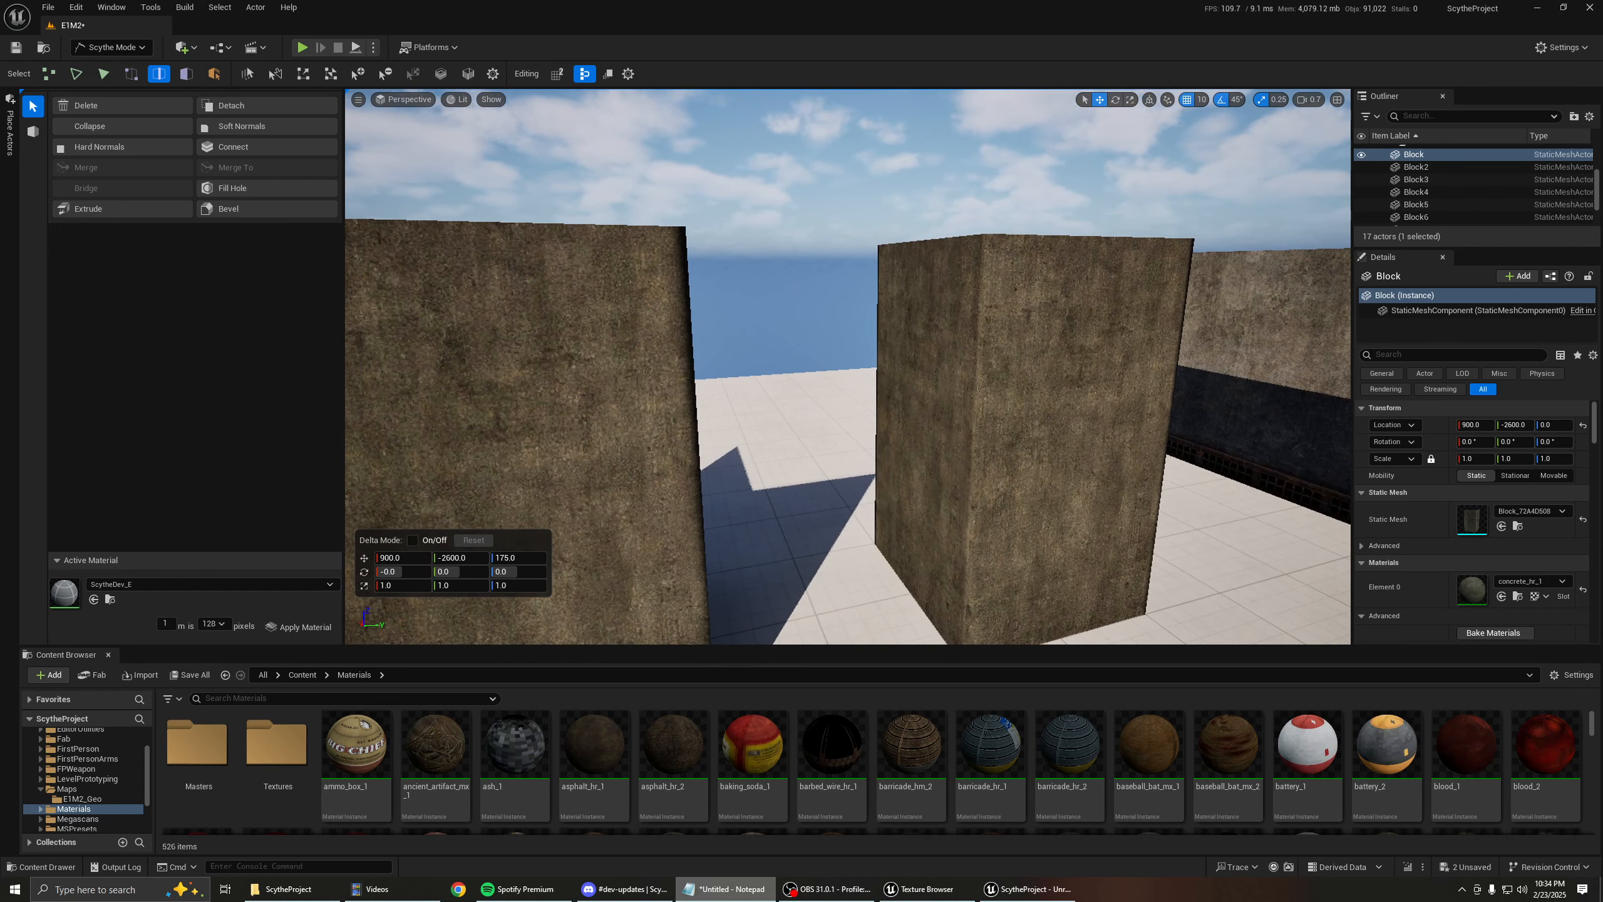
Duplicate the top face of the grid-textured cube Block6 and raise the copy to a Z position of 140.
{"action": "right_click_drag", "start_coordinate": [1035, 297], "coordinate": [1209, 315]}
{"action": "key", "text": "w"}
{"action": "key", "text": "w"}
{"action": "mouse_move", "coordinate": [988, 362]}
{"action": "right_mouse_down"}
{"action": "mouse_move", "coordinate": [975, 404]}
{"action": "mouse_move", "coordinate": [988, 362]}
{"action": "right_mouse_up"}
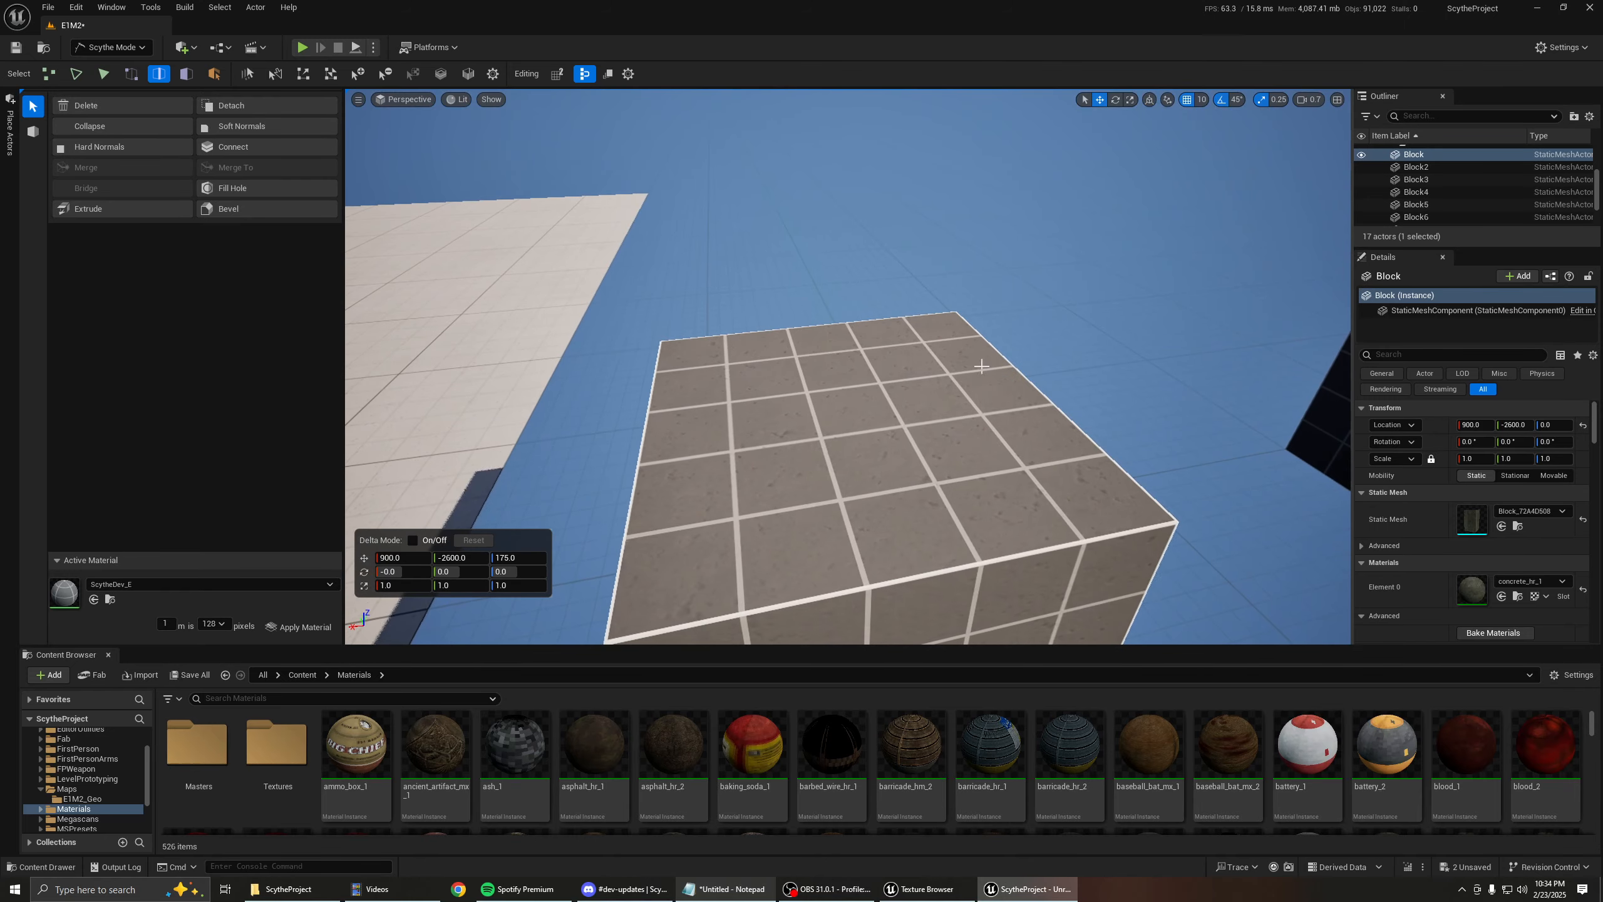
{"action": "left_click", "coordinate": [692, 427]}
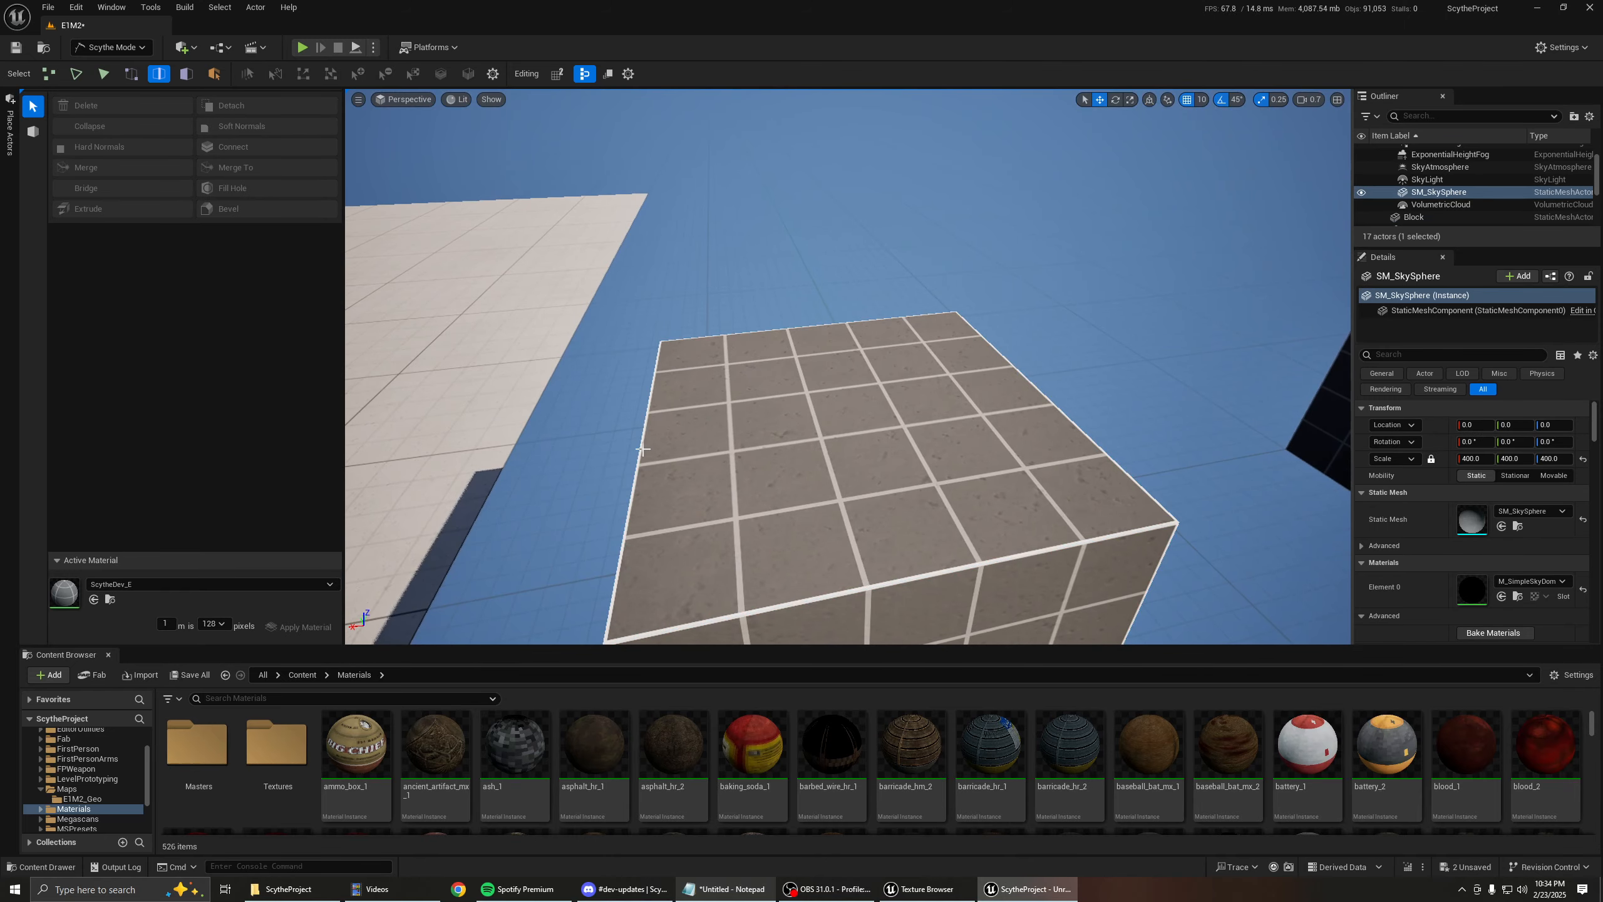
{"action": "scroll", "coordinate": [831, 404], "scroll_direction": "down", "scroll_amount": 3}
{"action": "right_click_drag", "start_coordinate": [831, 404], "coordinate": [864, 400]}
{"action": "key", "text": "3"}
{"action": "left_click", "coordinate": [831, 404]}
{"action": "key", "text": "a"}
{"action": "key", "text": "s"}
{"action": "right_click_drag", "start_coordinate": [597, 469], "coordinate": [597, 429]}
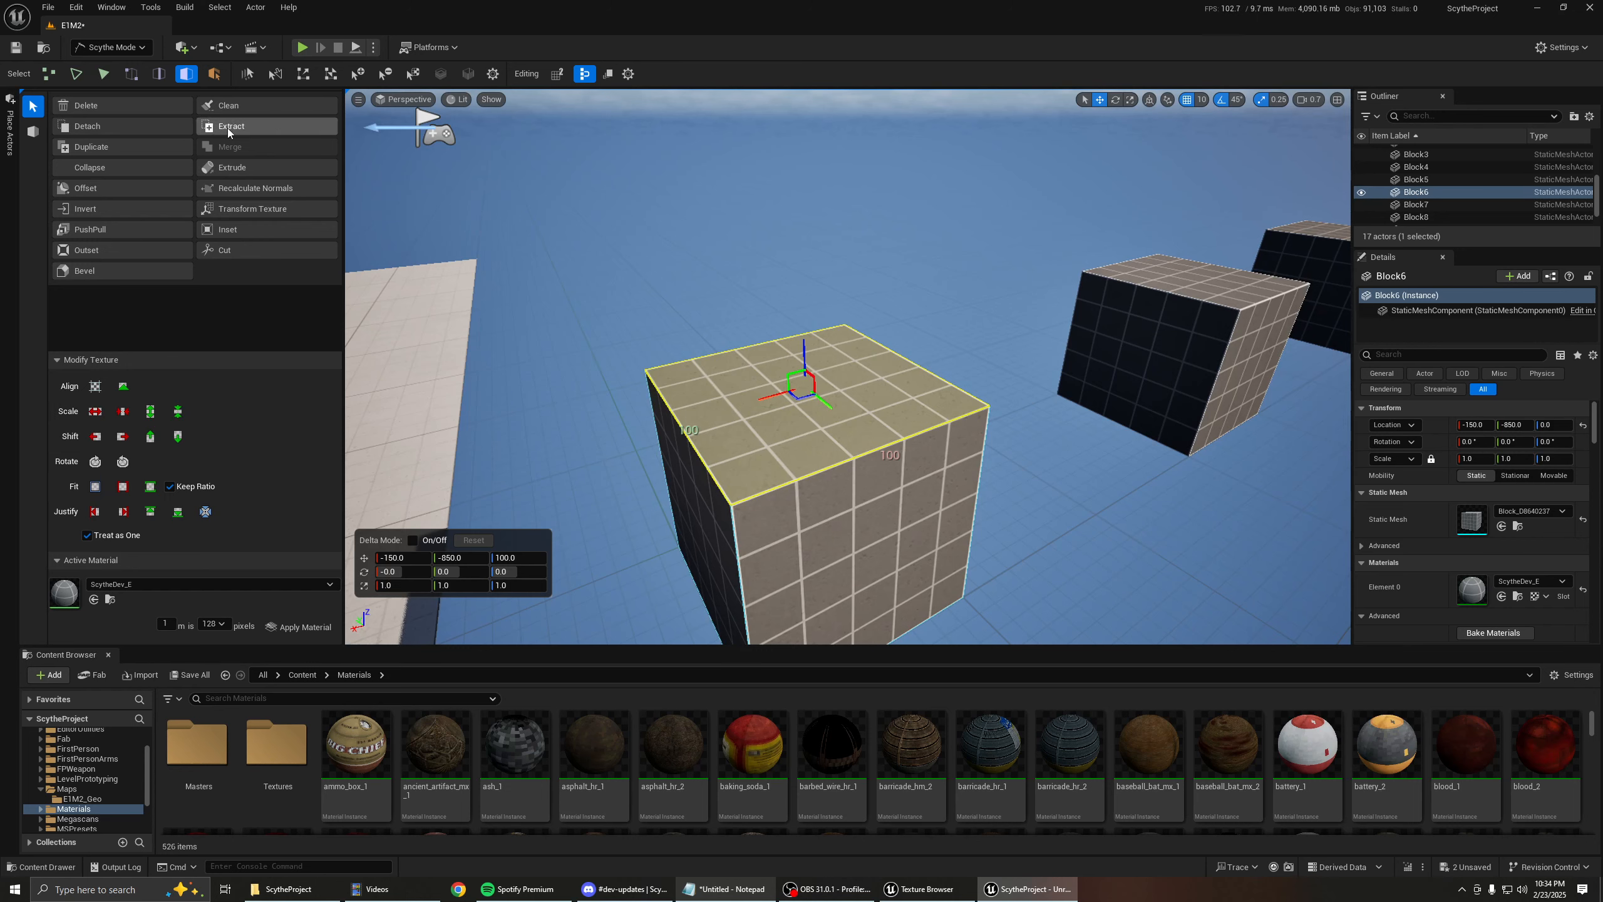
{"action": "left_click", "coordinate": [108, 145]}
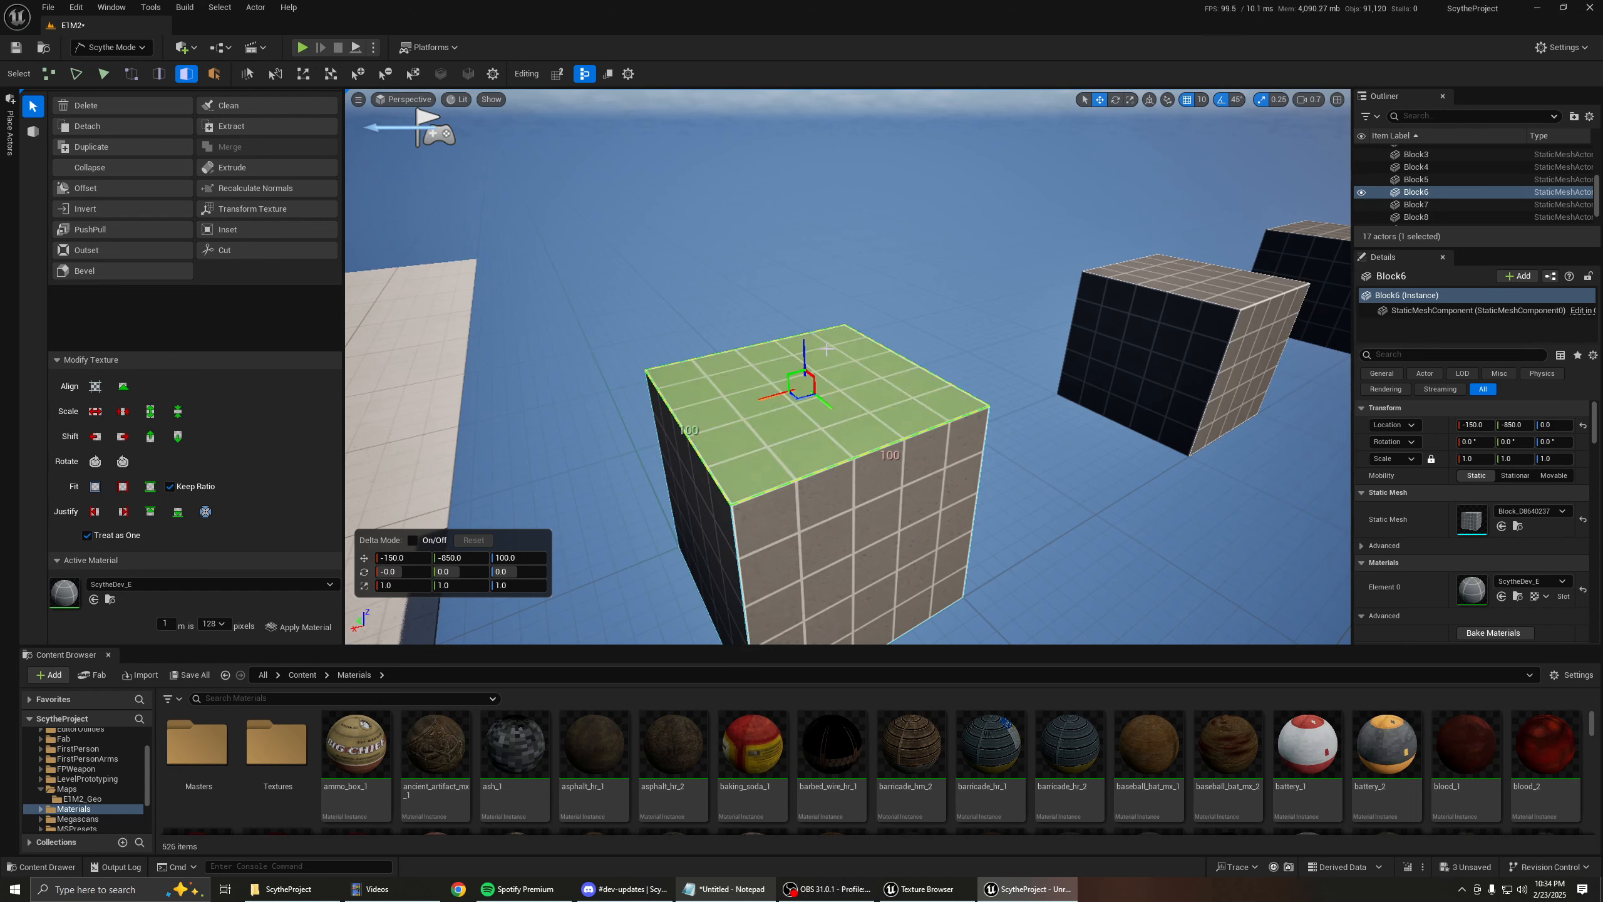
{"action": "left_click", "coordinate": [812, 250]}
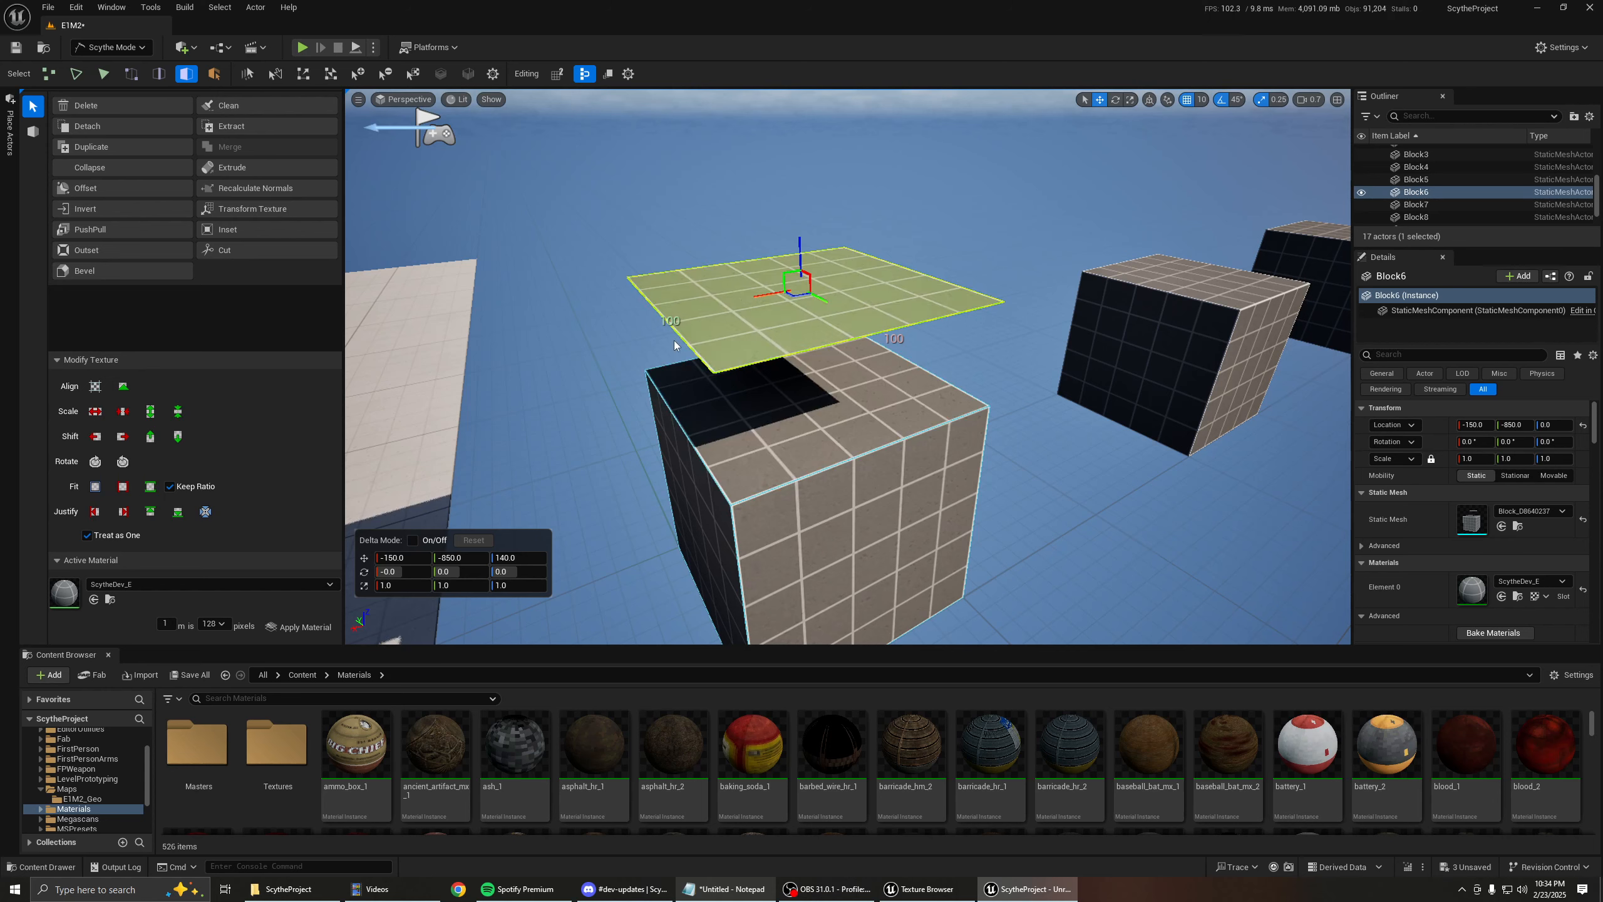
Extract the raised face into its own object, and select Block6 as a whole mesh.
{"action": "left_click", "coordinate": [245, 124]}
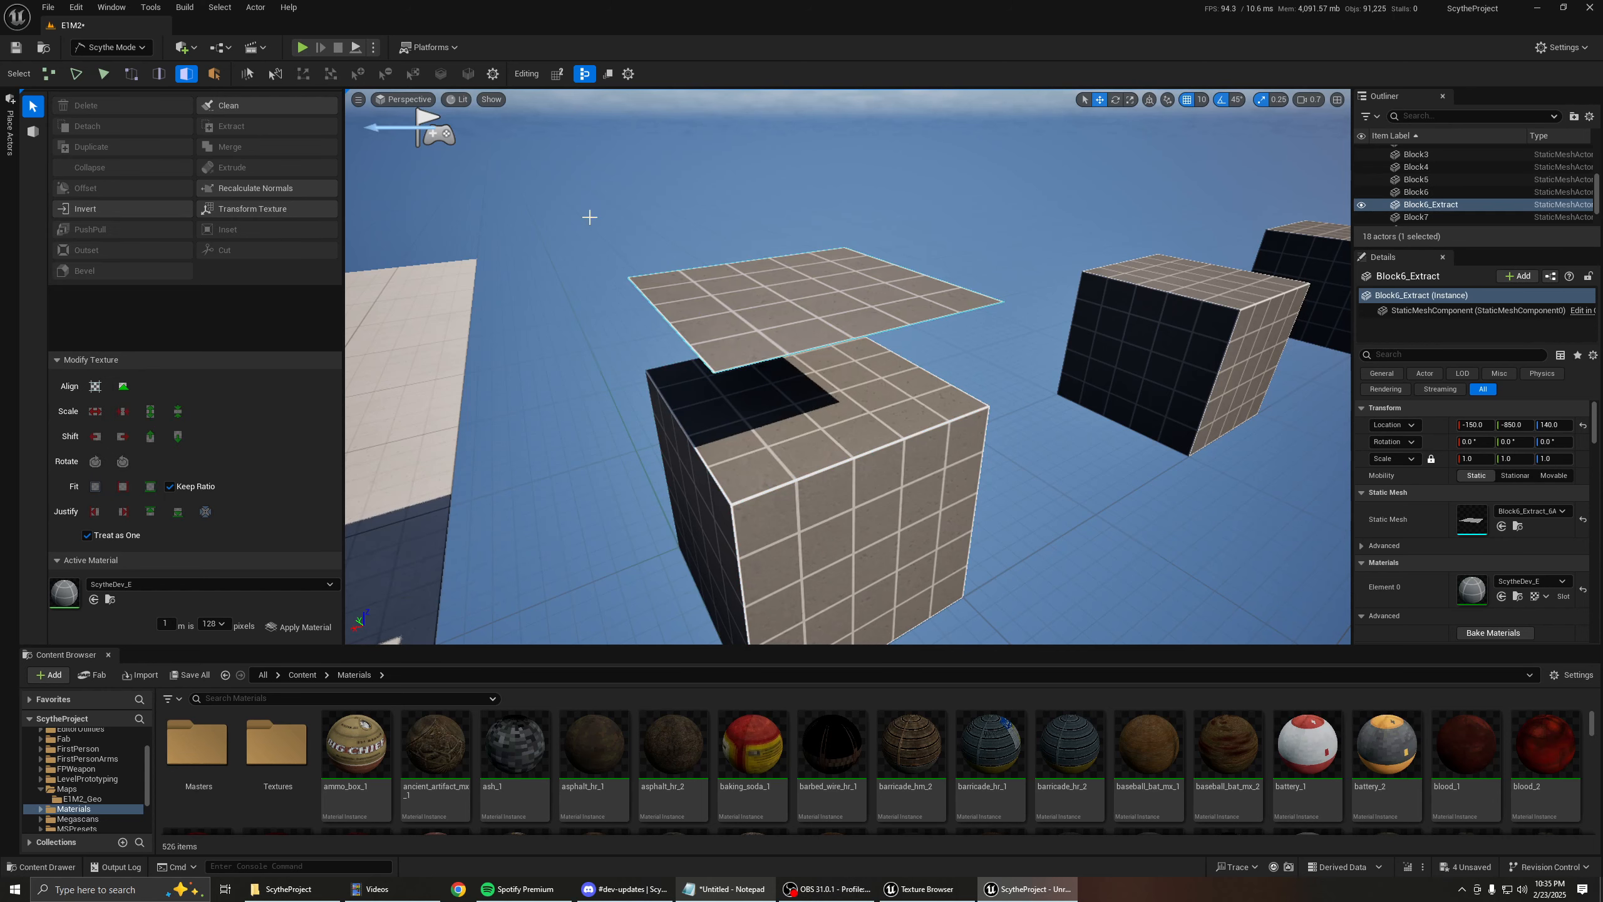
{"action": "left_click", "coordinate": [814, 292]}
{"action": "key", "text": "4"}
{"action": "right_click_drag", "start_coordinate": [797, 228], "coordinate": [726, 226]}
{"action": "right_click_drag", "start_coordinate": [808, 281], "coordinate": [757, 295]}
{"action": "left_click", "coordinate": [846, 384]}
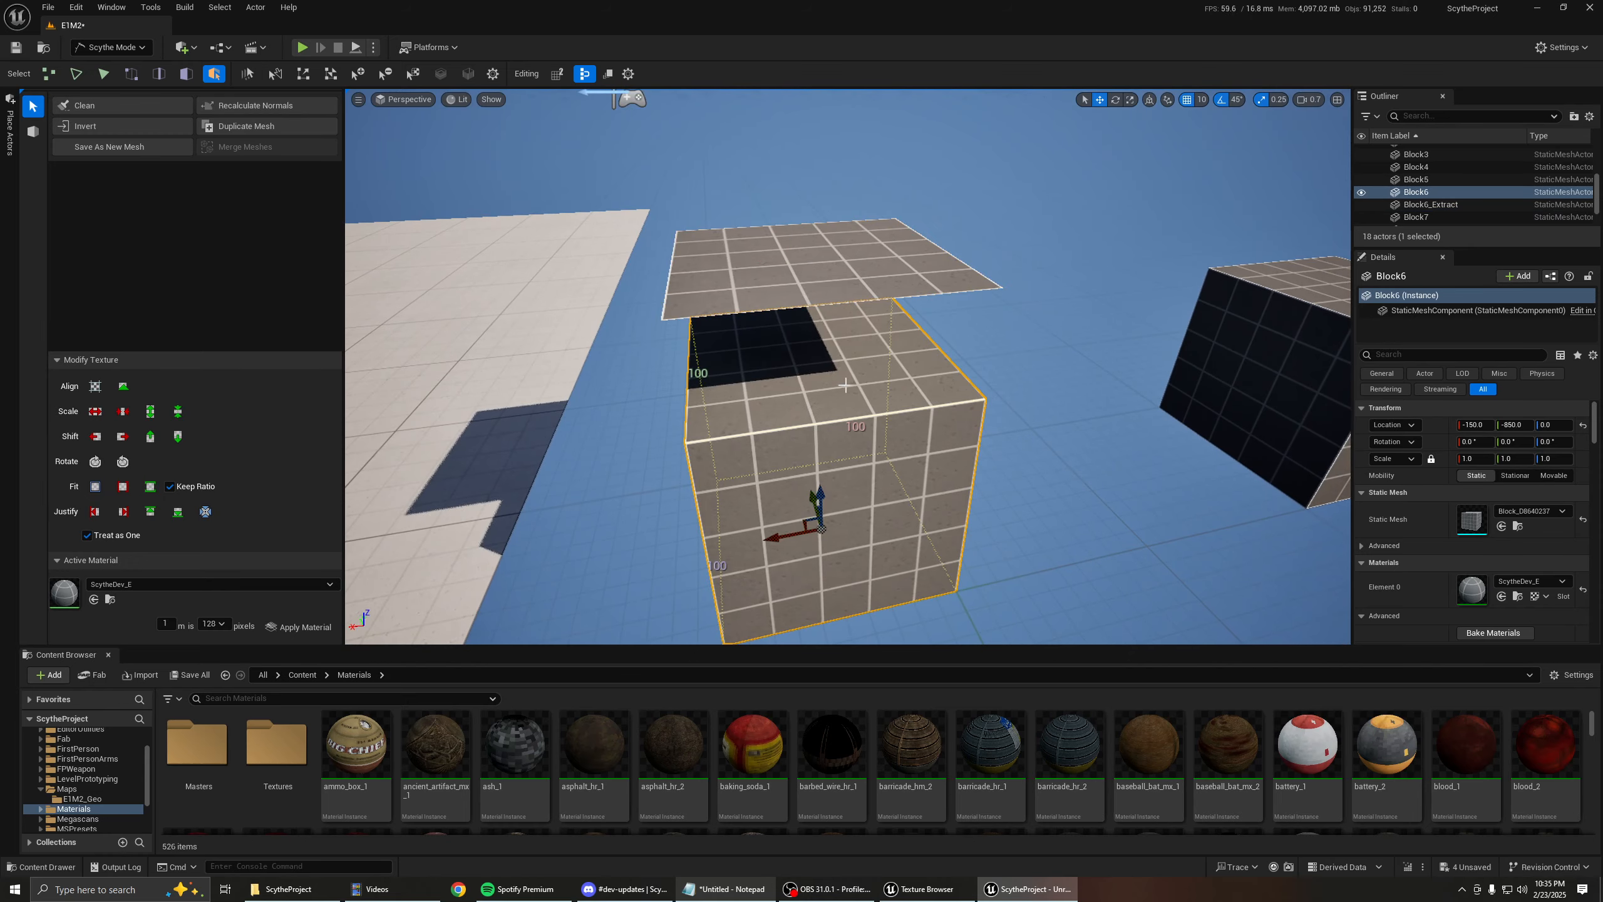
Select the face of the extracted plane and examine it together with the cube below.
{"action": "left_click", "coordinate": [786, 266]}
{"action": "key", "text": "3"}
{"action": "left_click", "coordinate": [735, 266]}
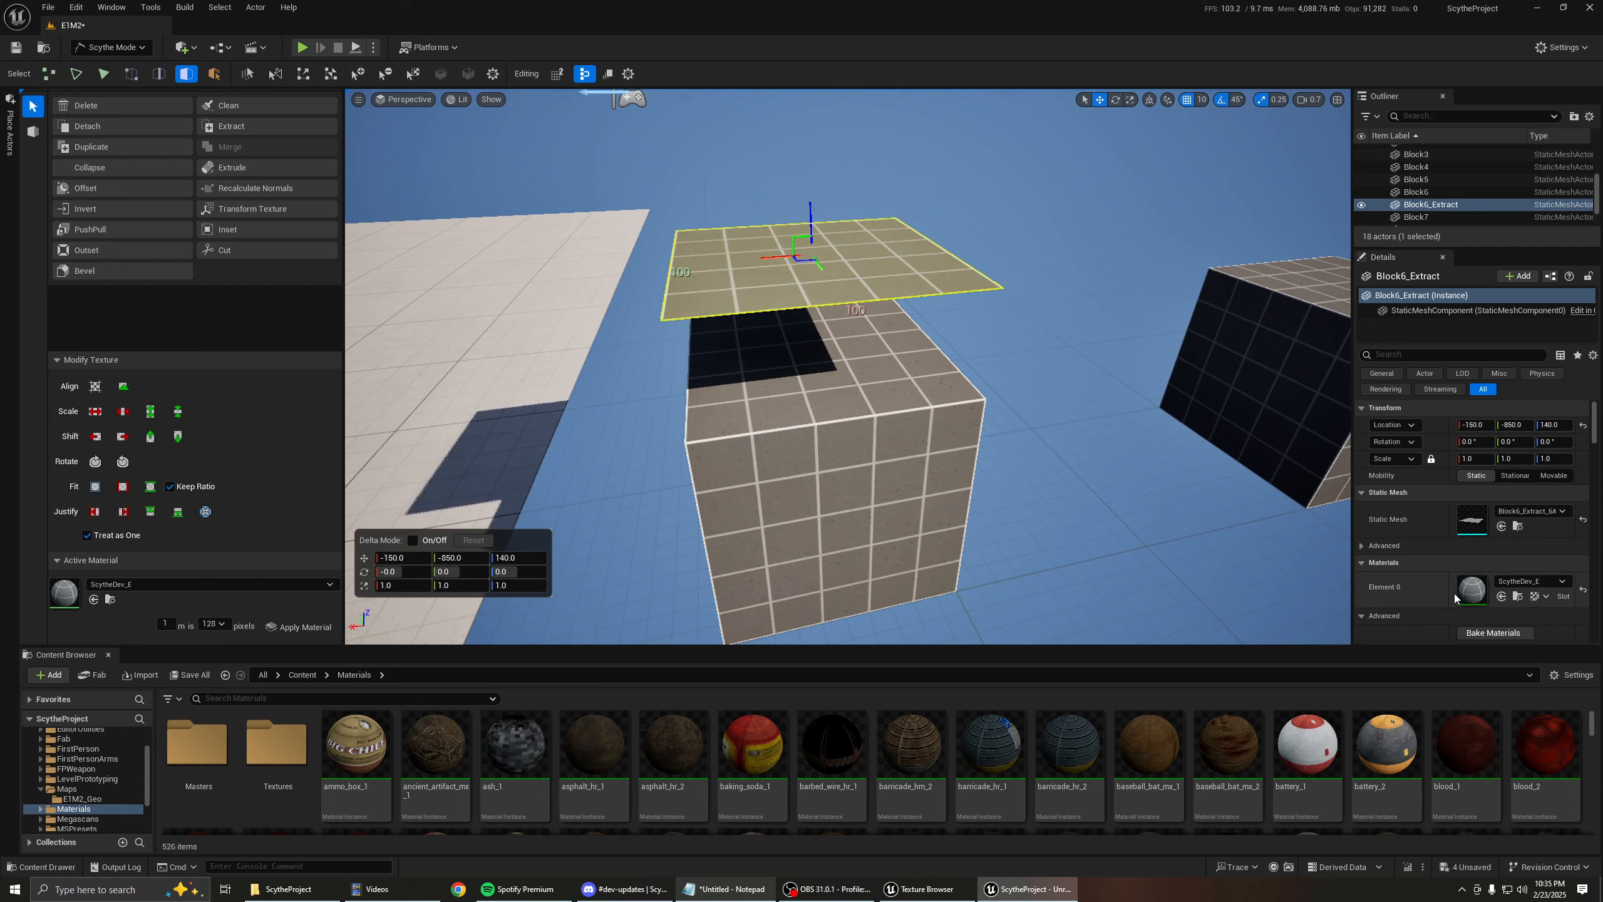
{"action": "key", "text": "s"}
{"action": "right_click_drag", "start_coordinate": [968, 406], "coordinate": [985, 376]}
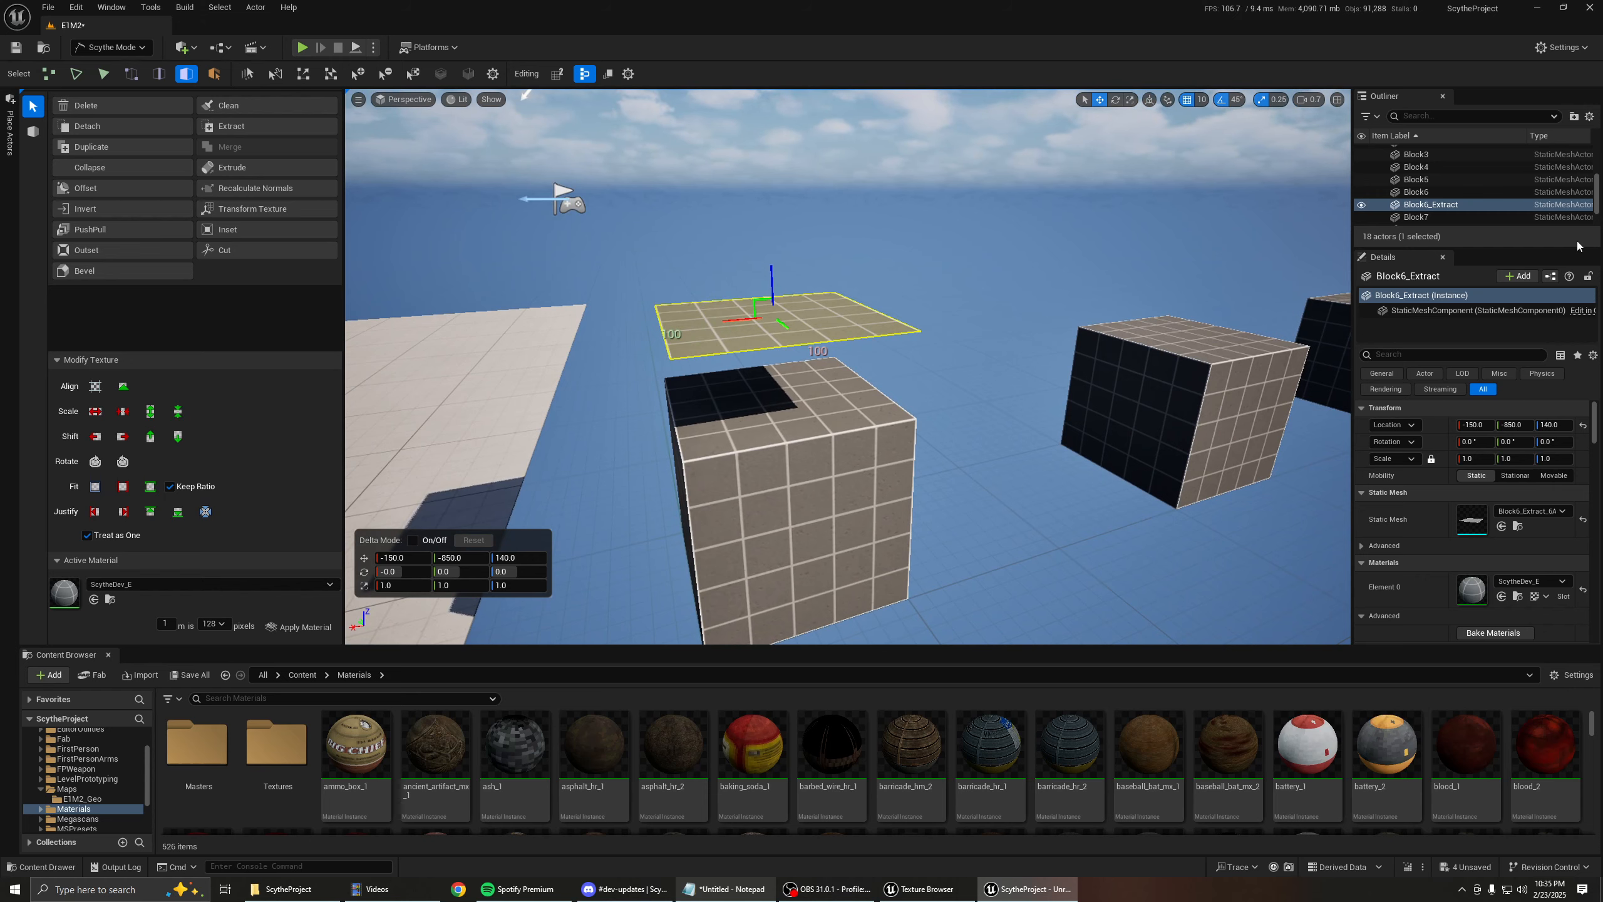
{"action": "mouse_move", "coordinate": [914, 362]}
{"action": "right_mouse_down"}
{"action": "mouse_move", "coordinate": [839, 374]}
{"action": "mouse_move", "coordinate": [906, 380]}
{"action": "right_mouse_up"}
{"action": "key", "text": "d"}
{"action": "key", "text": "a"}
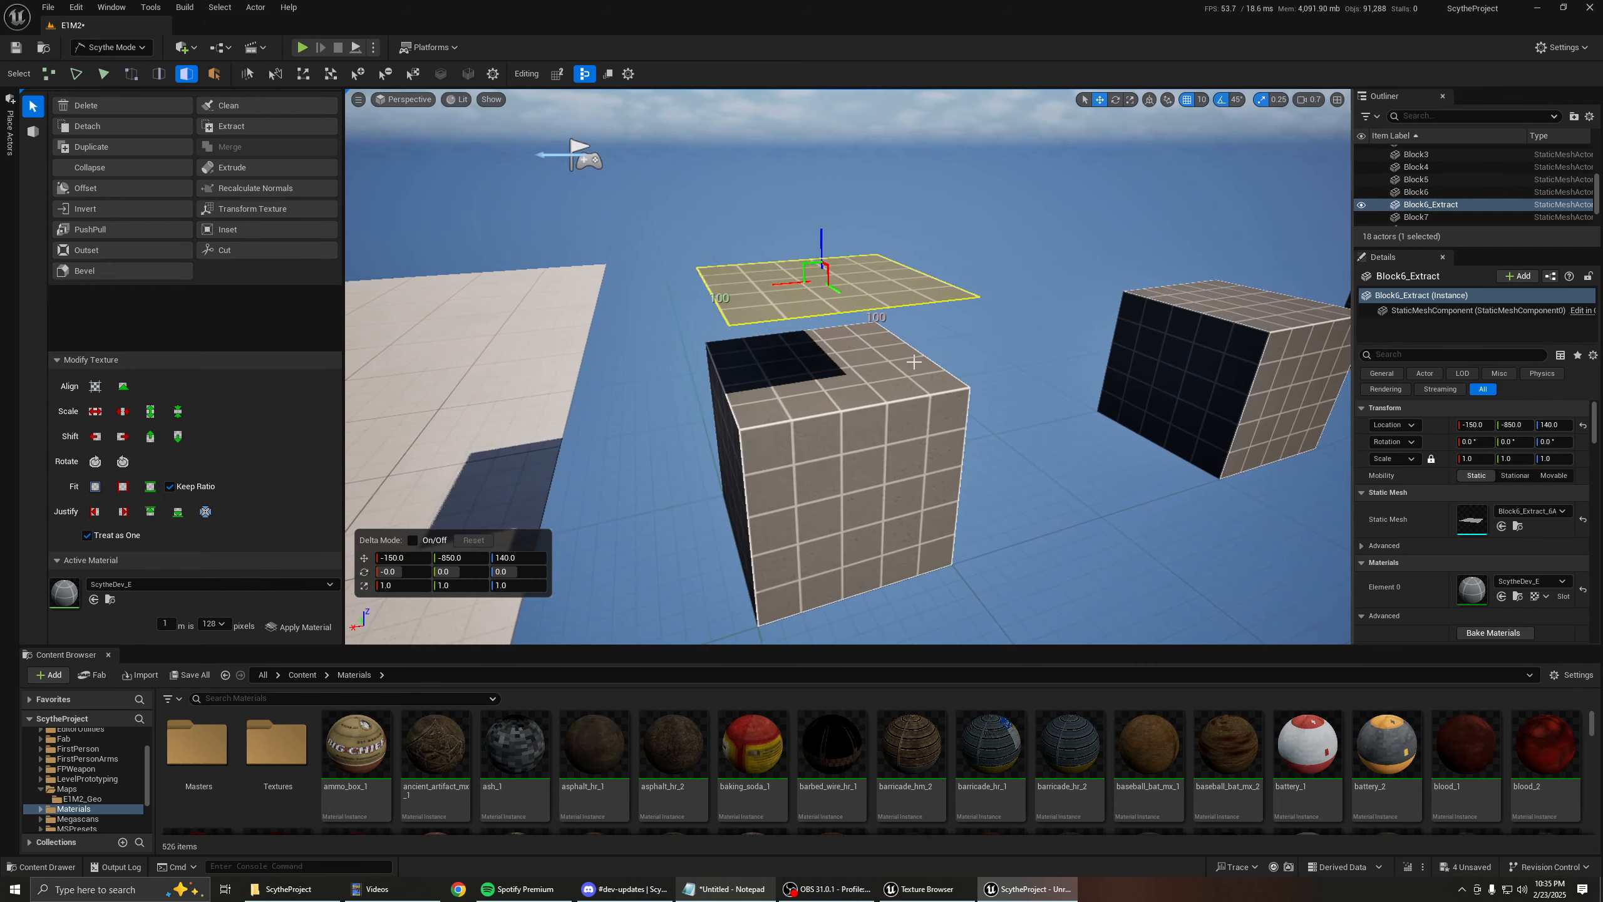
Select the top face of the grid-textured cube Block6.
{"action": "left_click", "coordinate": [825, 406]}
{"action": "left_click", "coordinate": [825, 409]}
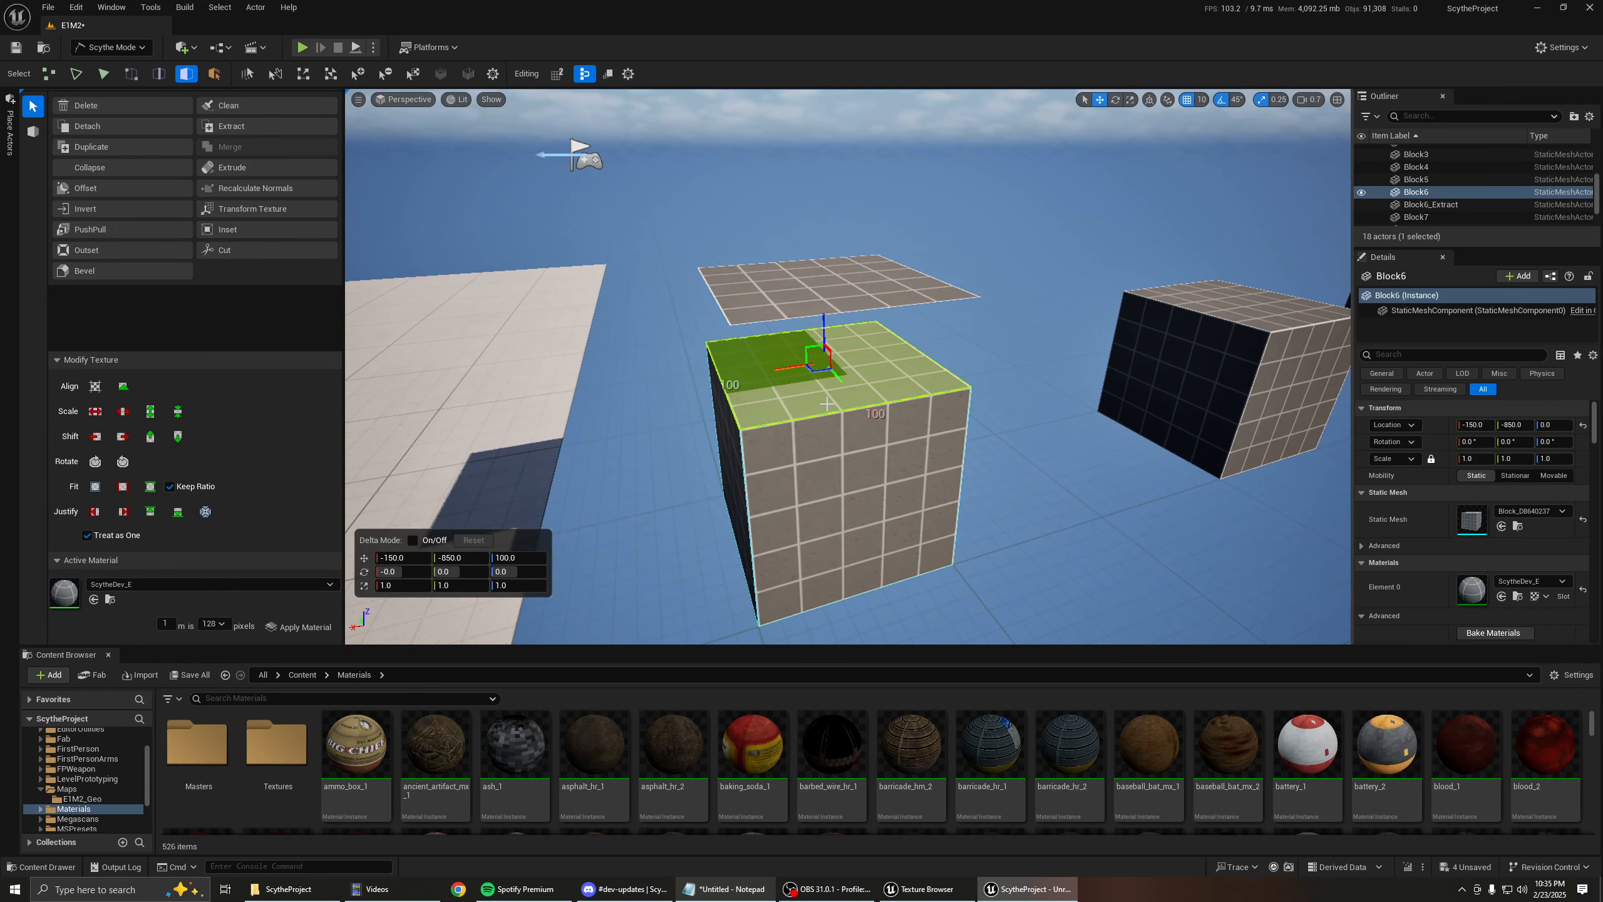
{"action": "right_click_drag", "start_coordinate": [826, 409], "coordinate": [751, 414]}
{"action": "key", "text": "a"}
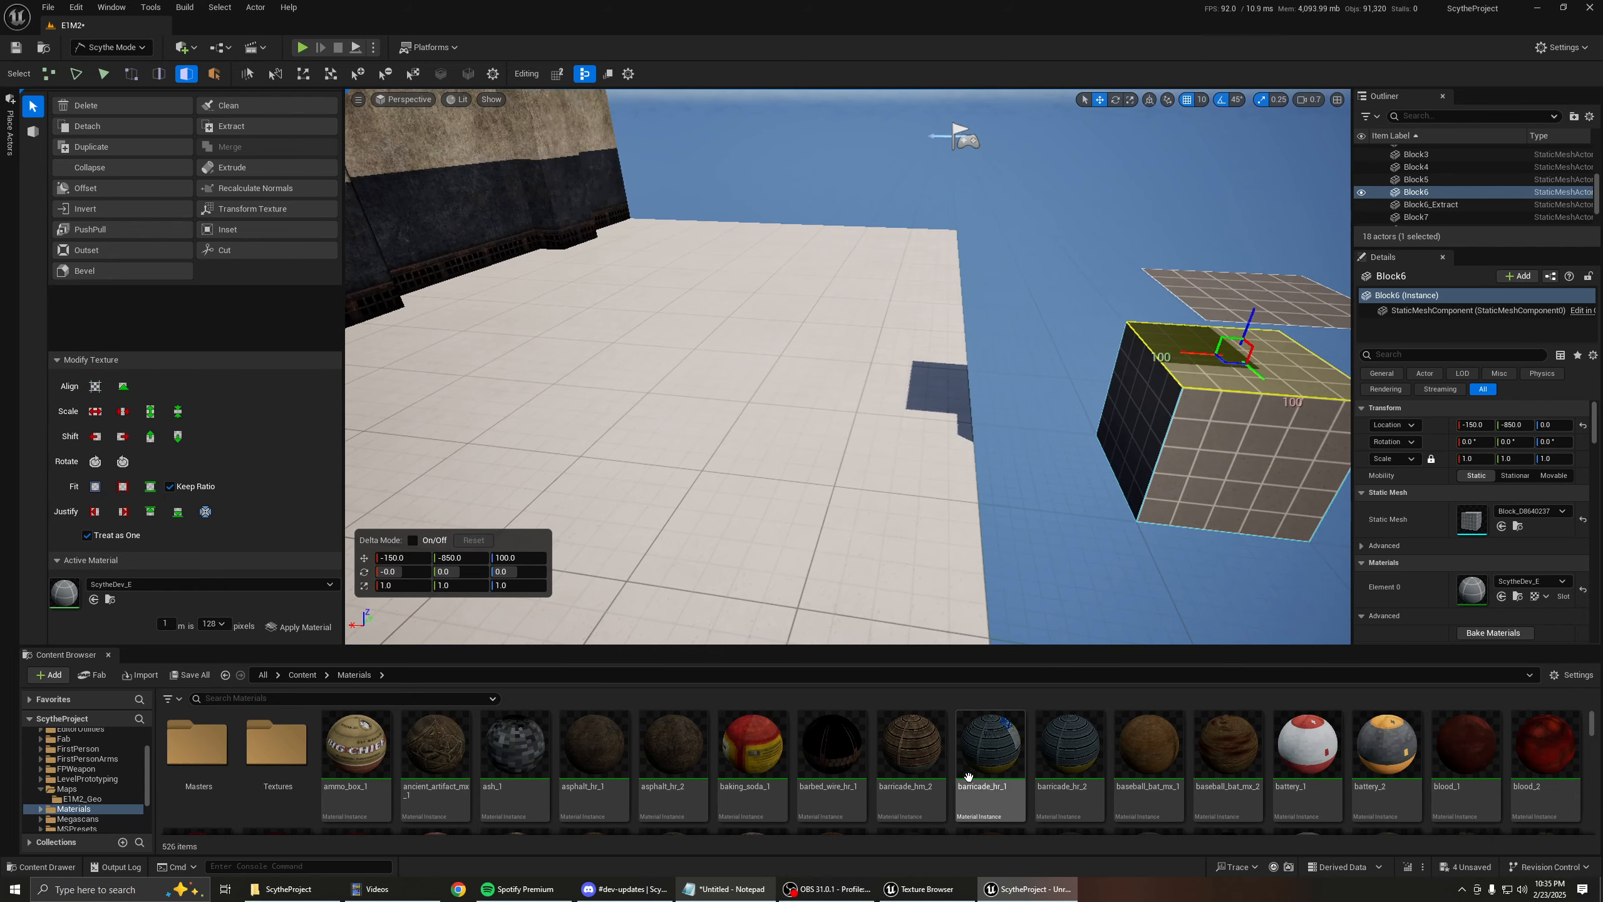
Find the concrete materials in the Materials folder and try several as the active material, ending on concrete_wall_3.
{"action": "scroll", "coordinate": [994, 782], "scroll_direction": "down", "scroll_amount": 3}
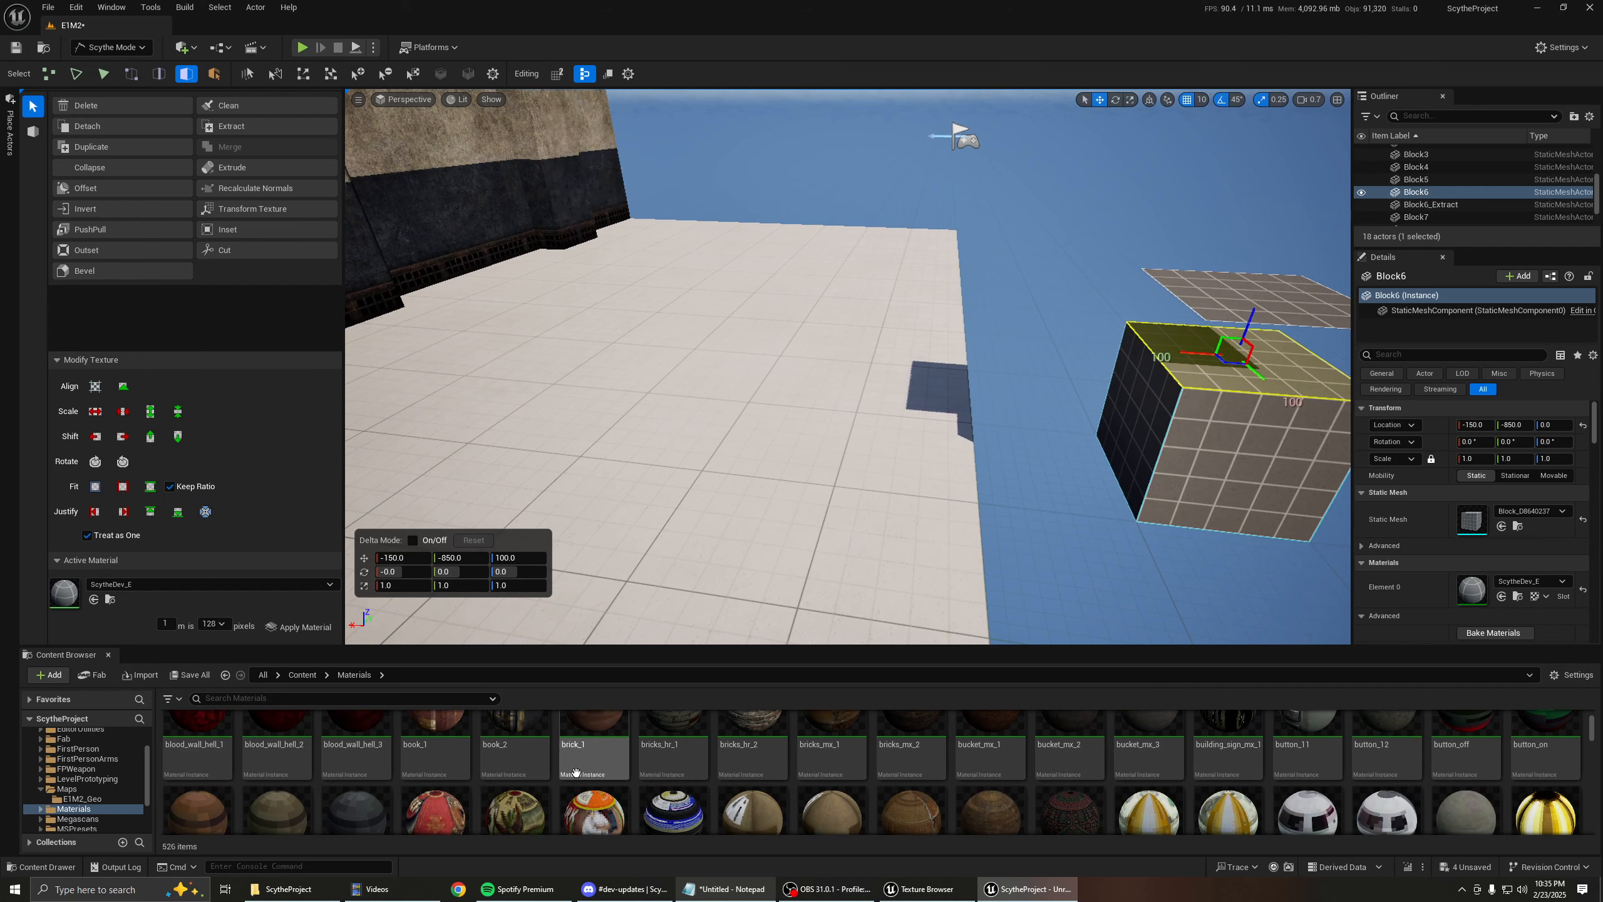
{"action": "scroll", "coordinate": [404, 761], "scroll_direction": "down", "scroll_amount": 5}
{"action": "scroll", "coordinate": [408, 764], "scroll_direction": "down", "scroll_amount": 3}
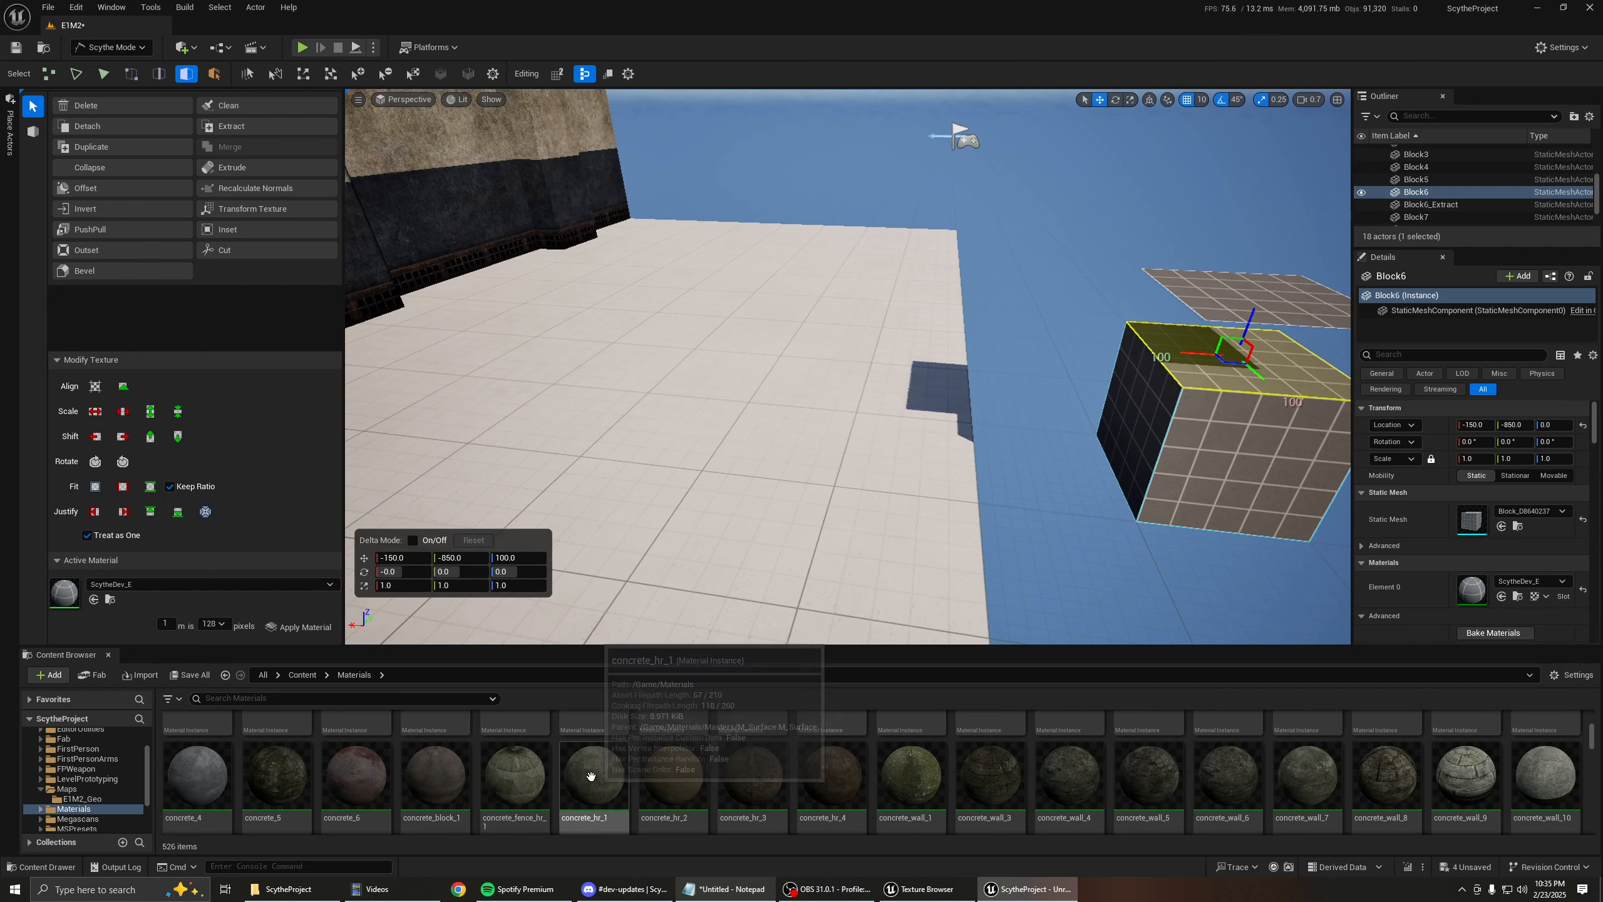
{"action": "left_click_drag", "start_coordinate": [602, 761], "coordinate": [118, 595]}
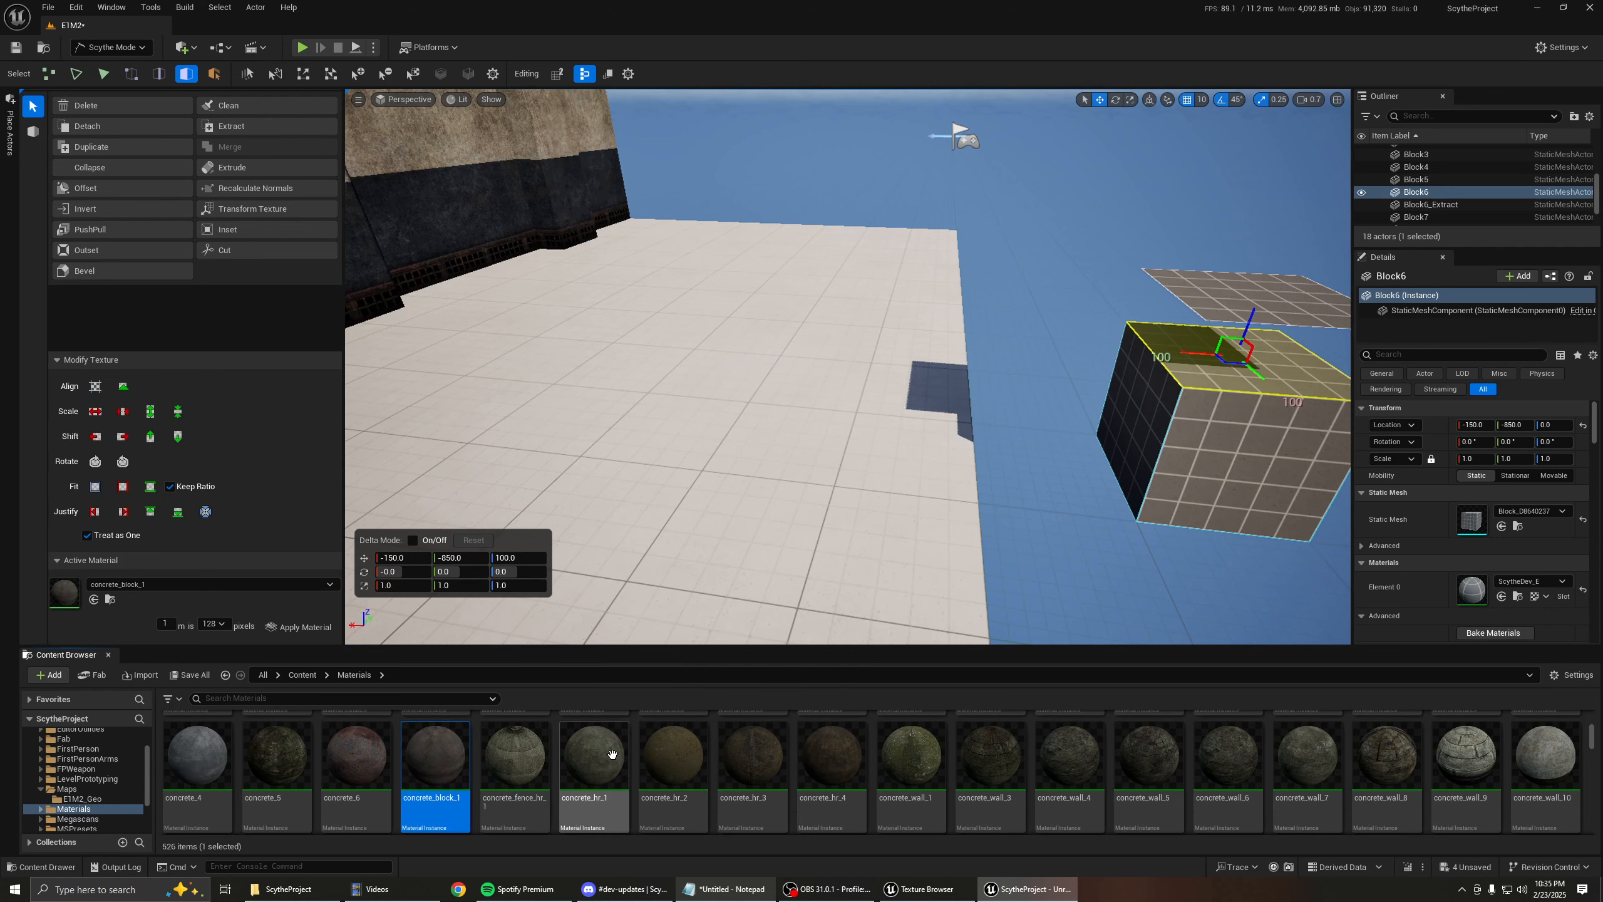
{"action": "left_click", "coordinate": [673, 758]}
{"action": "left_click", "coordinate": [911, 758]}
{"action": "left_click", "coordinate": [991, 758]}
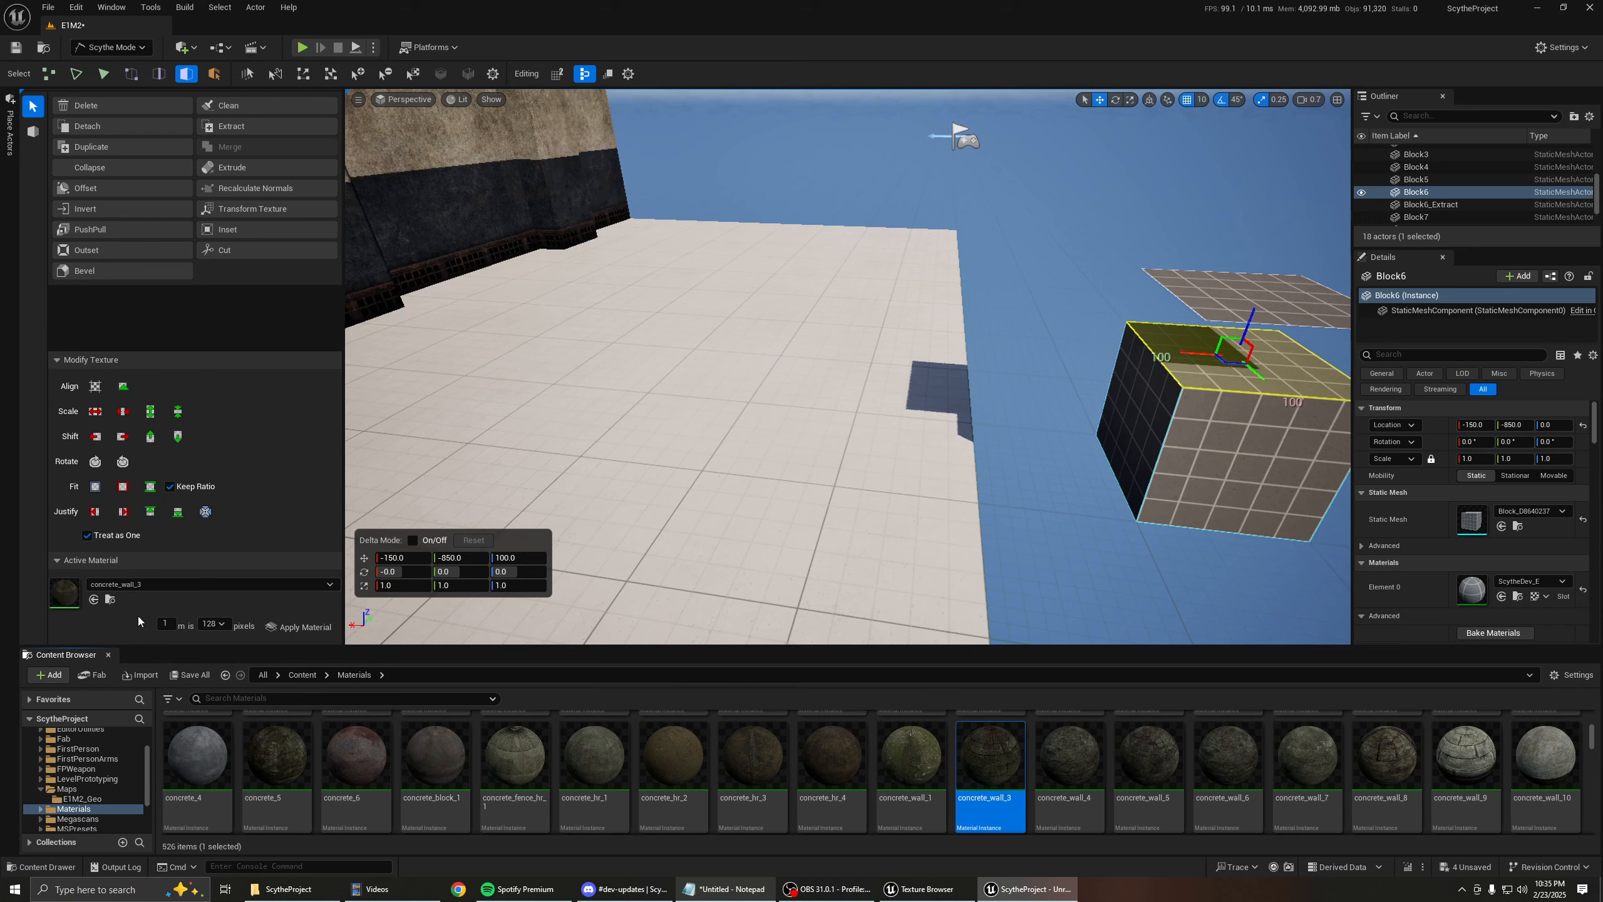
Set the active material to concrete_5, concrete_fence_hr_1 and several higher-numbered concrete wall materials in turn, ending on concrete_wall_8.
{"action": "left_click", "coordinate": [277, 758]}
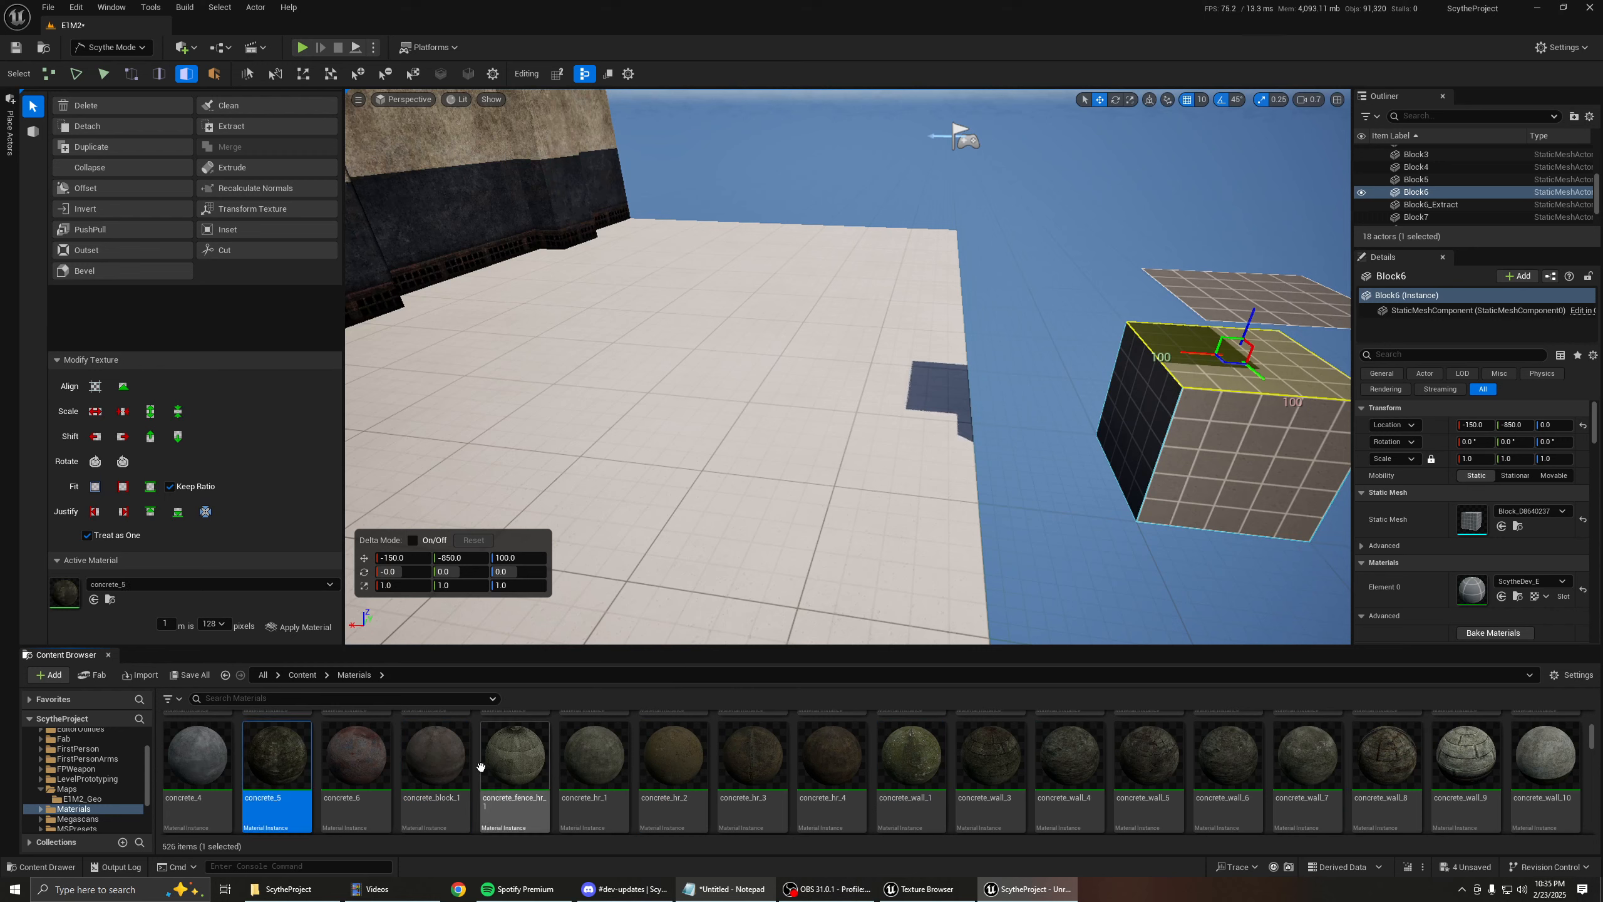
{"action": "left_click", "coordinate": [515, 758]}
{"action": "left_click", "coordinate": [1148, 757]}
{"action": "left_click", "coordinate": [1307, 758]}
{"action": "left_click", "coordinate": [1386, 758]}
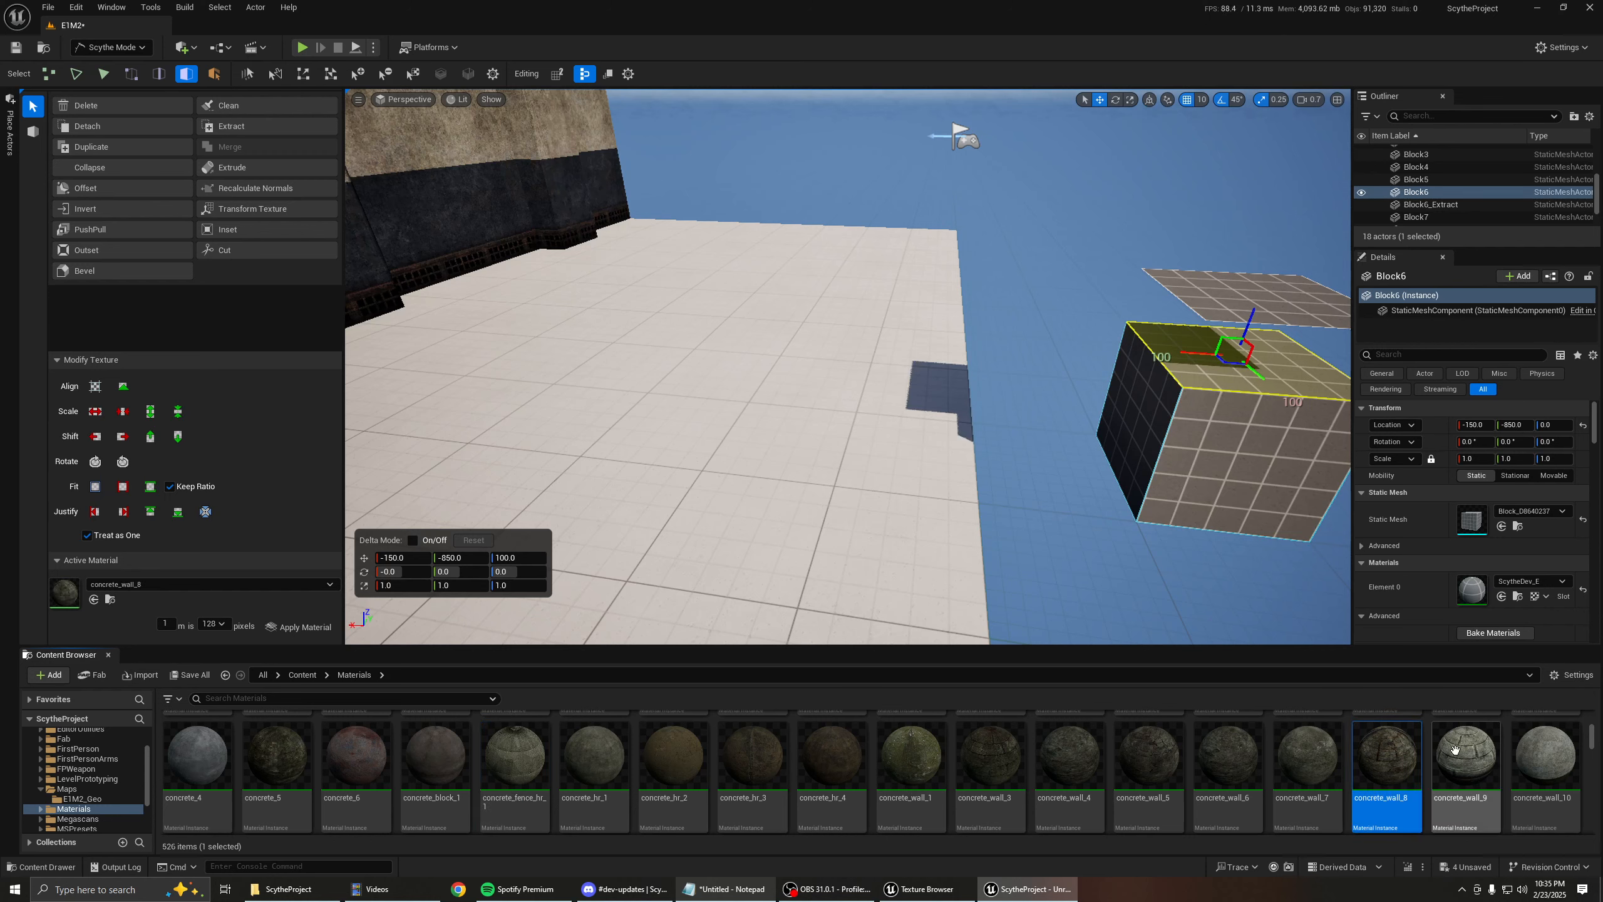
{"action": "left_click", "coordinate": [1465, 758]}
{"action": "left_click", "coordinate": [1386, 758]}
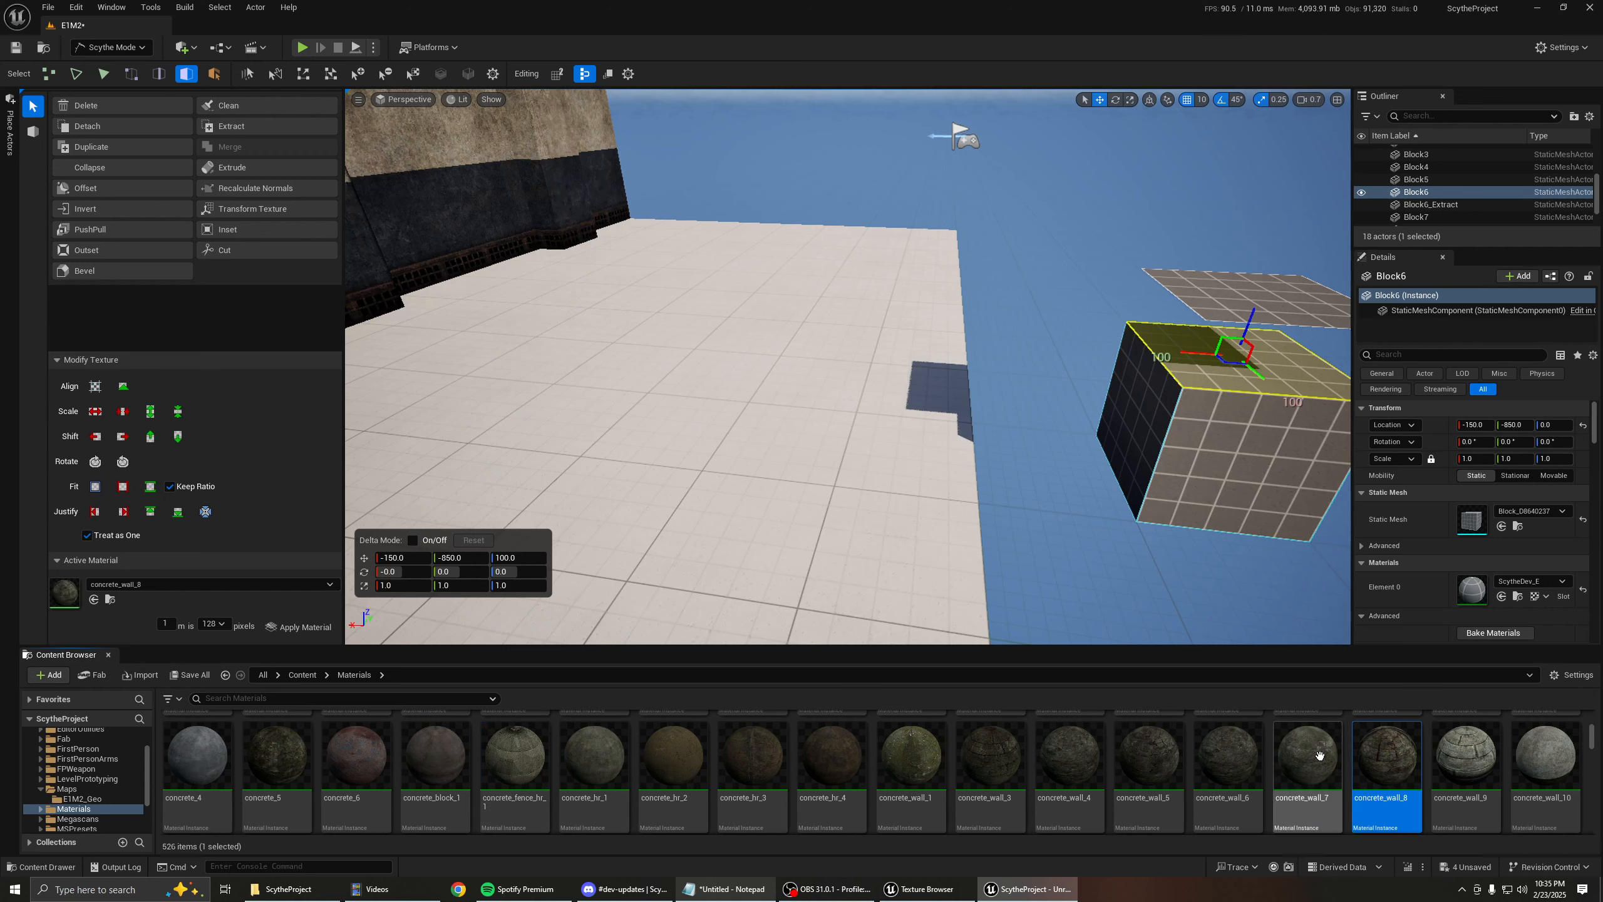
Work back through the concrete wall materials from concrete_wall_7, making concrete_wall_1 the active material.
{"action": "left_click", "coordinate": [1307, 758]}
{"action": "left_click", "coordinate": [1247, 757]}
{"action": "left_click", "coordinate": [1148, 758]}
{"action": "left_click", "coordinate": [990, 757]}
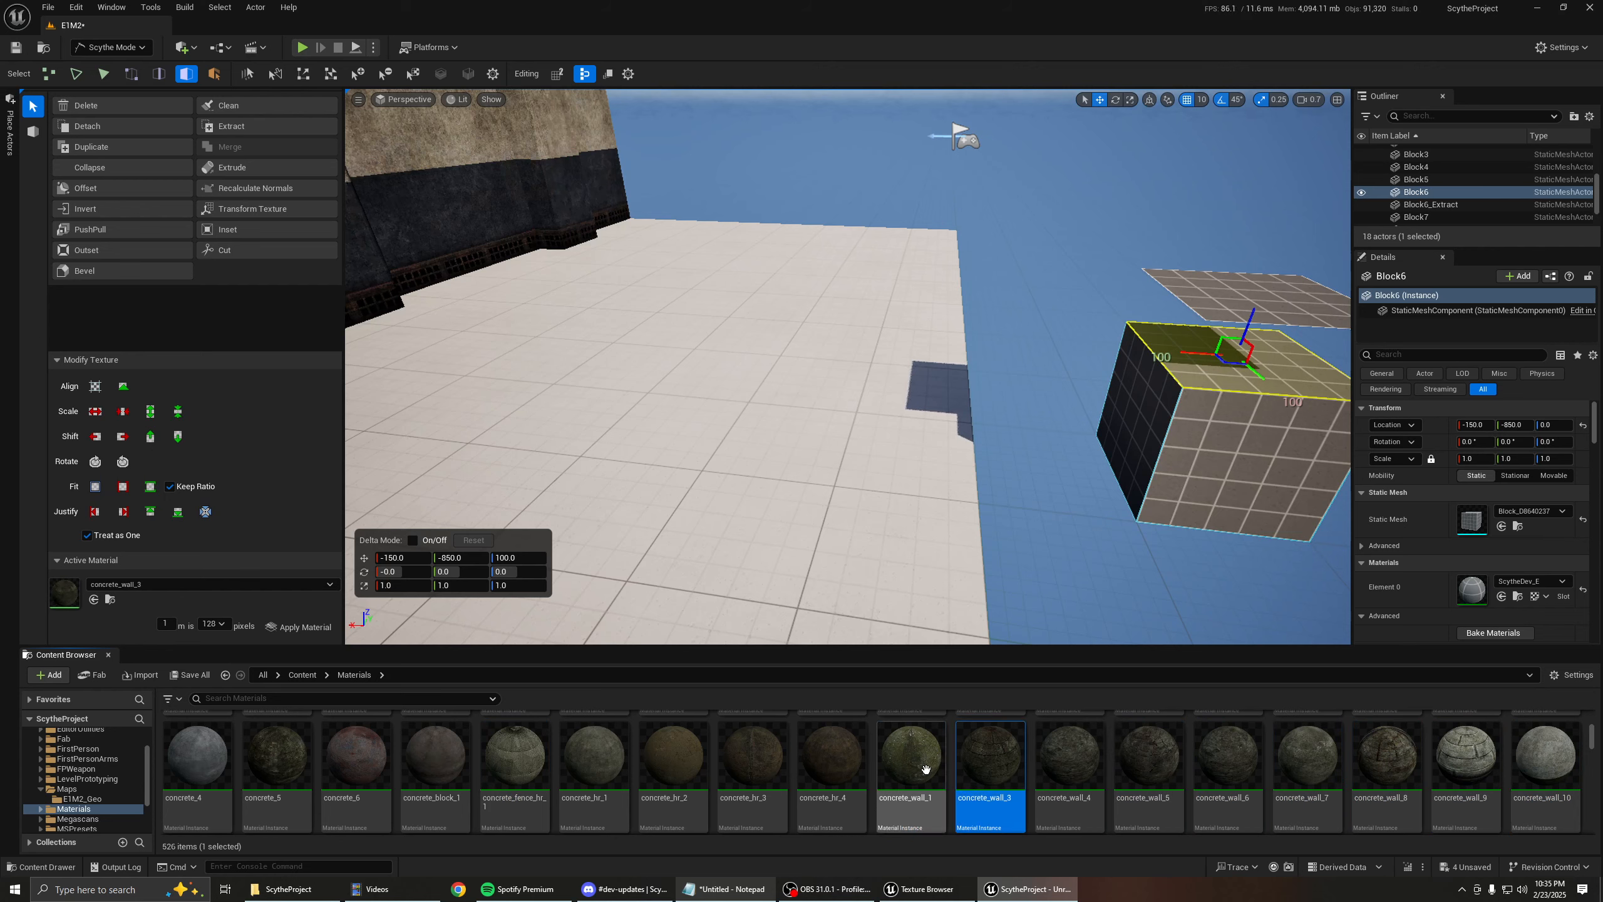
{"action": "left_click", "coordinate": [911, 758]}
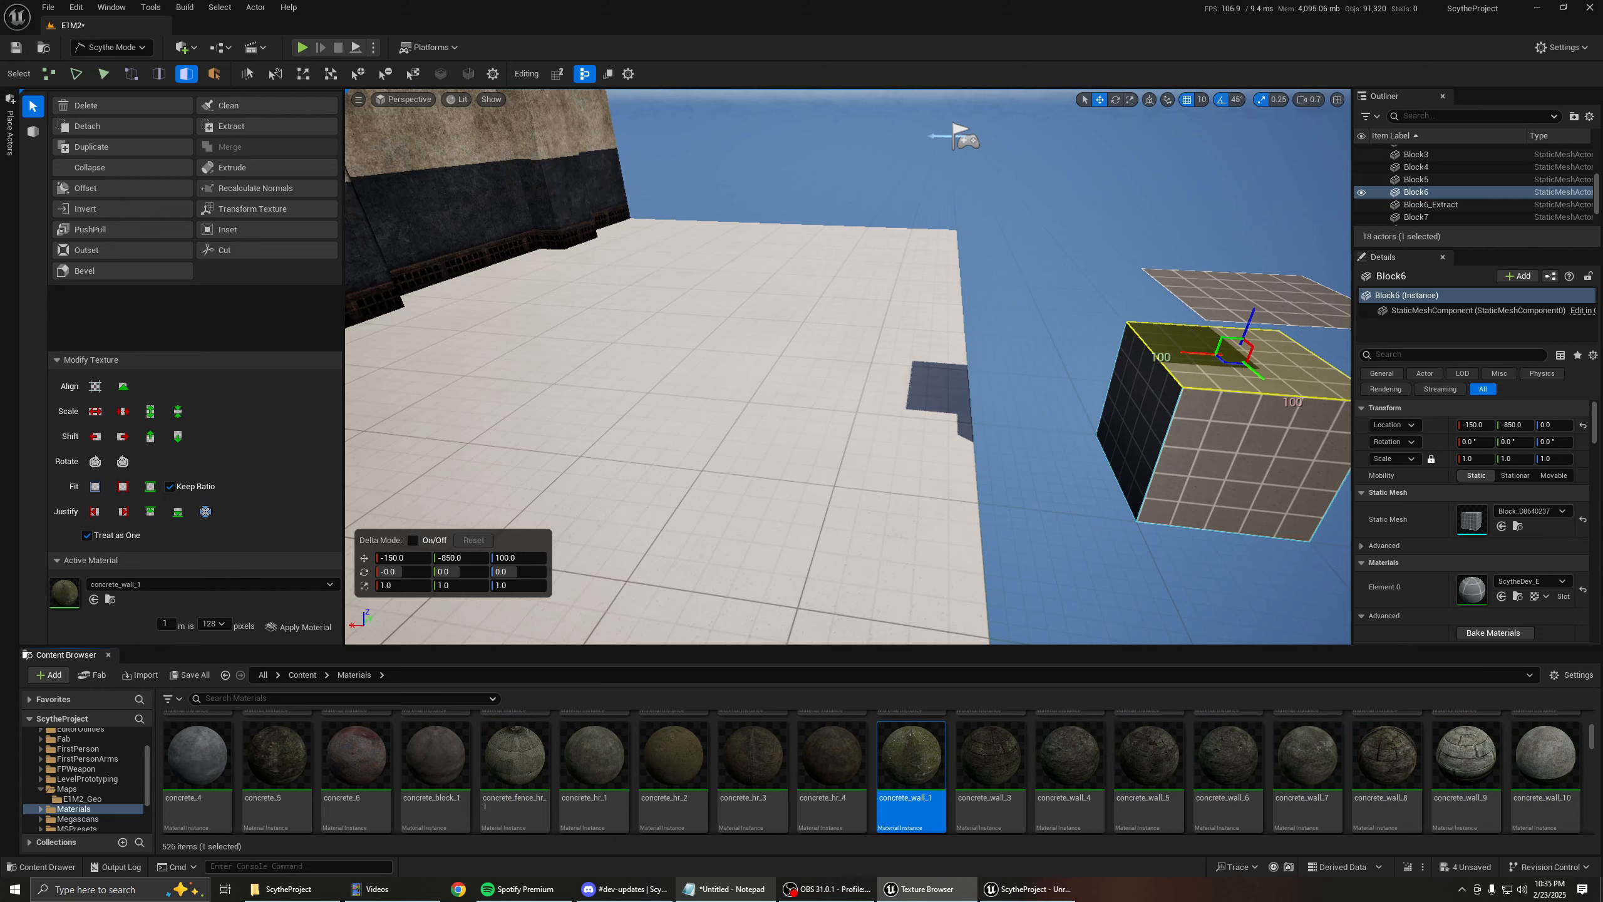
Switch to the Texture Browser, maximize its window and look through the listed material textures.
{"action": "left_click", "coordinate": [925, 888]}
{"action": "left_click_drag", "start_coordinate": [1395, 351], "coordinate": [773, 2]}
{"action": "scroll", "coordinate": [733, 157], "scroll_direction": "up", "scroll_amount": 3}
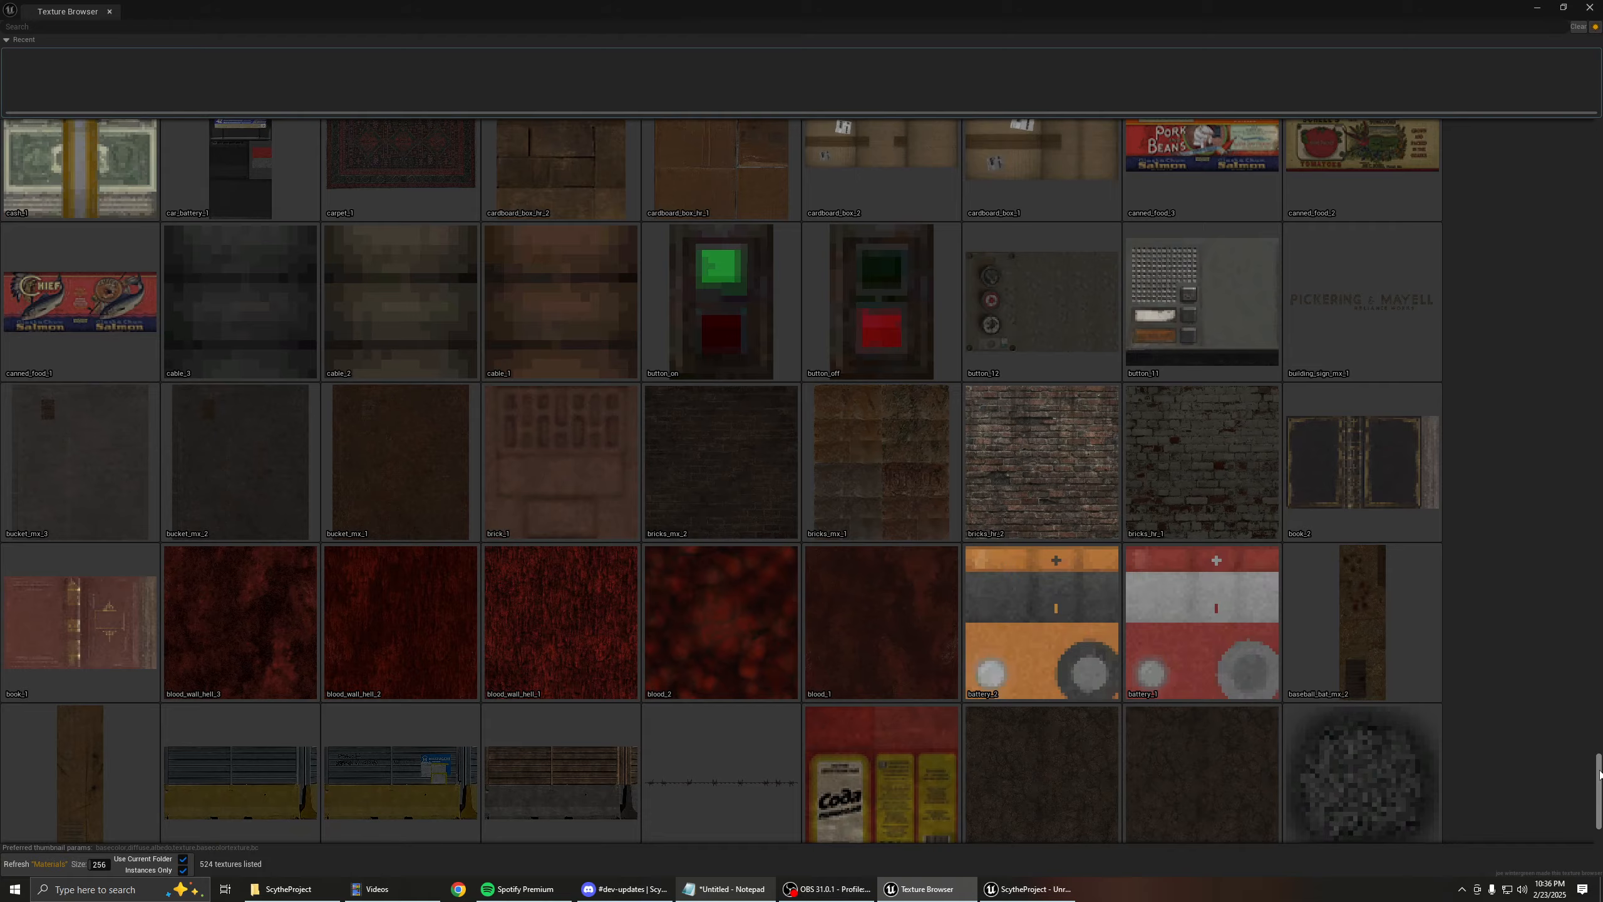
{"action": "left_click_drag", "start_coordinate": [1599, 774], "coordinate": [1587, 83]}
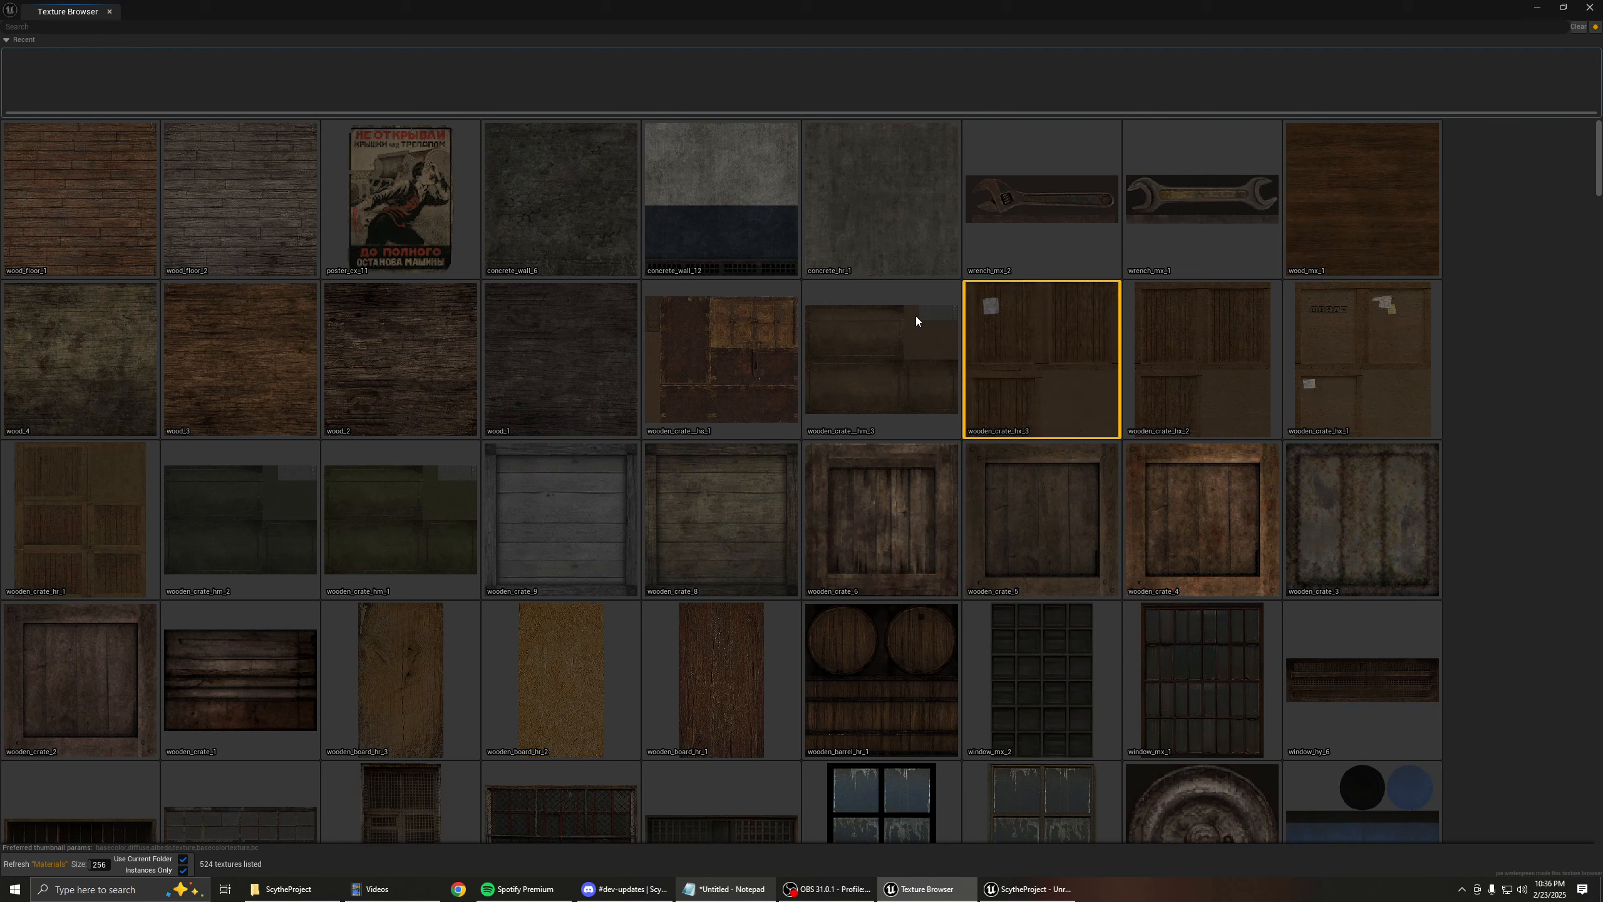
{"action": "scroll", "coordinate": [516, 326], "scroll_direction": "down", "scroll_amount": 2}
{"action": "scroll", "coordinate": [516, 326], "scroll_direction": "up", "scroll_amount": 2}
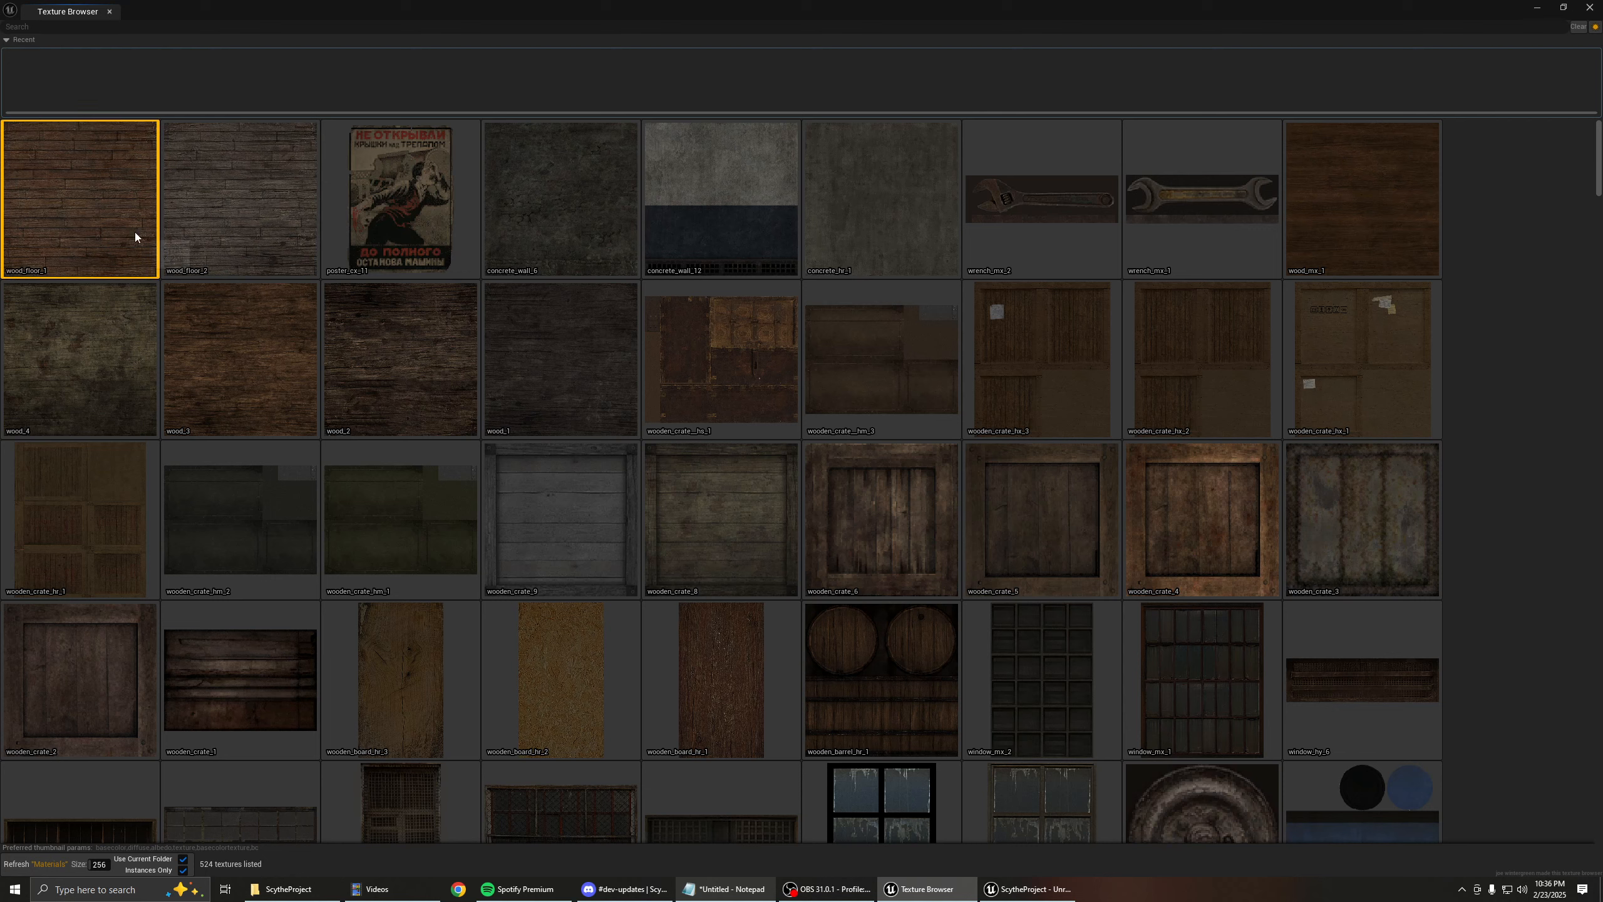
Restore the Texture Browser to a floating window over the level editor and enlarge it, keeping the Content Browser thumbnails visible.
{"action": "left_click_drag", "start_coordinate": [446, 10], "coordinate": [994, 254]}
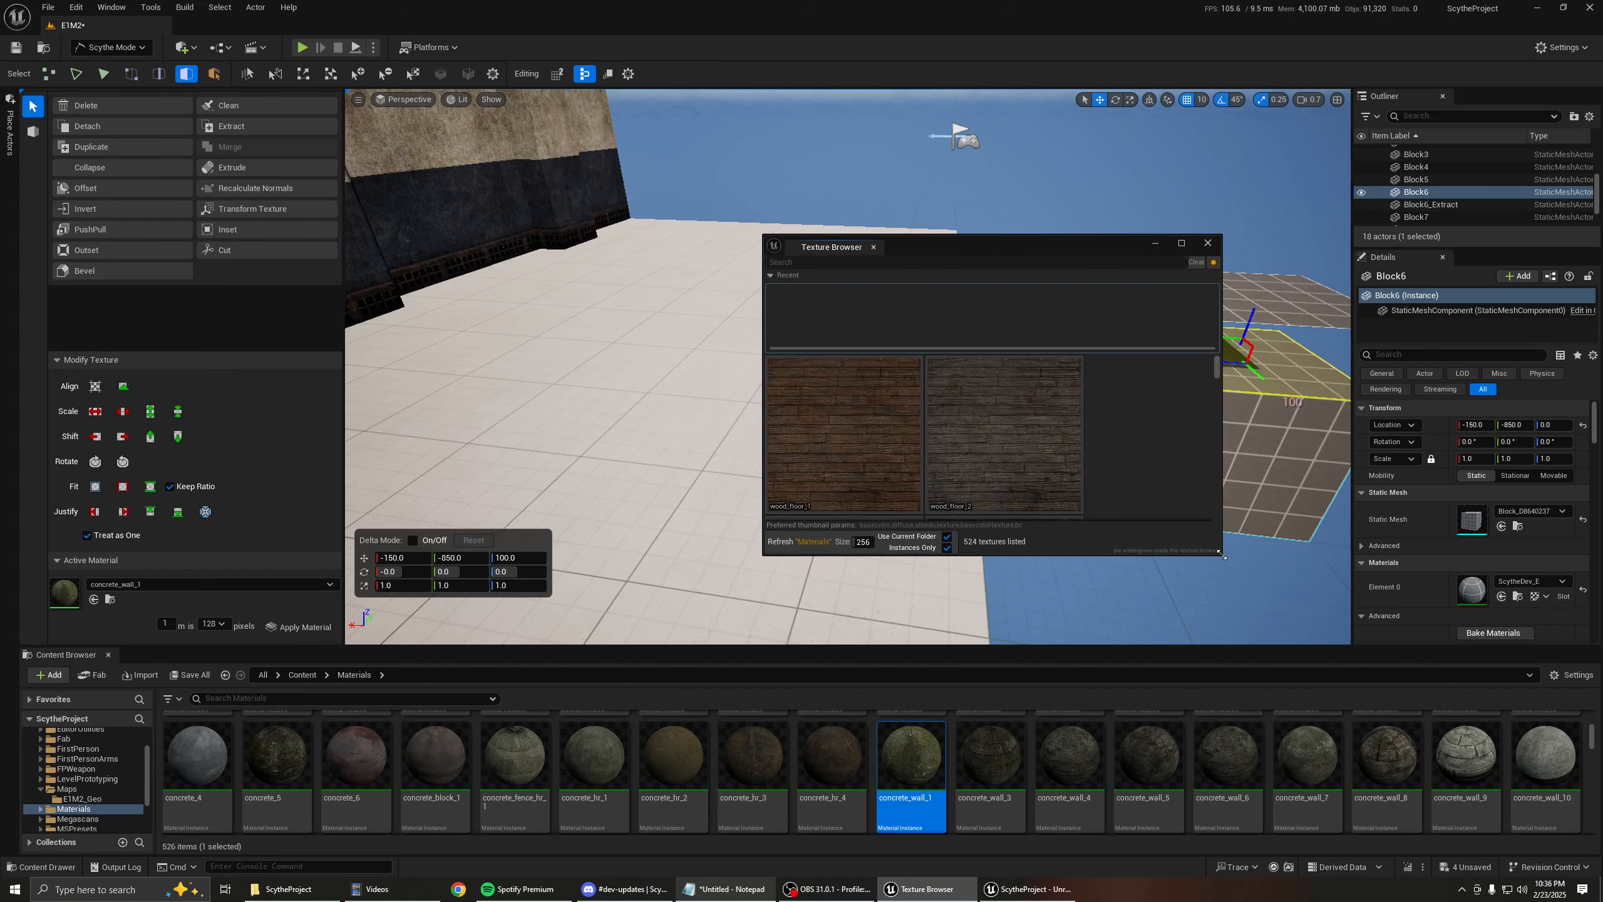
{"action": "left_click_drag", "start_coordinate": [1220, 554], "coordinate": [1521, 752]}
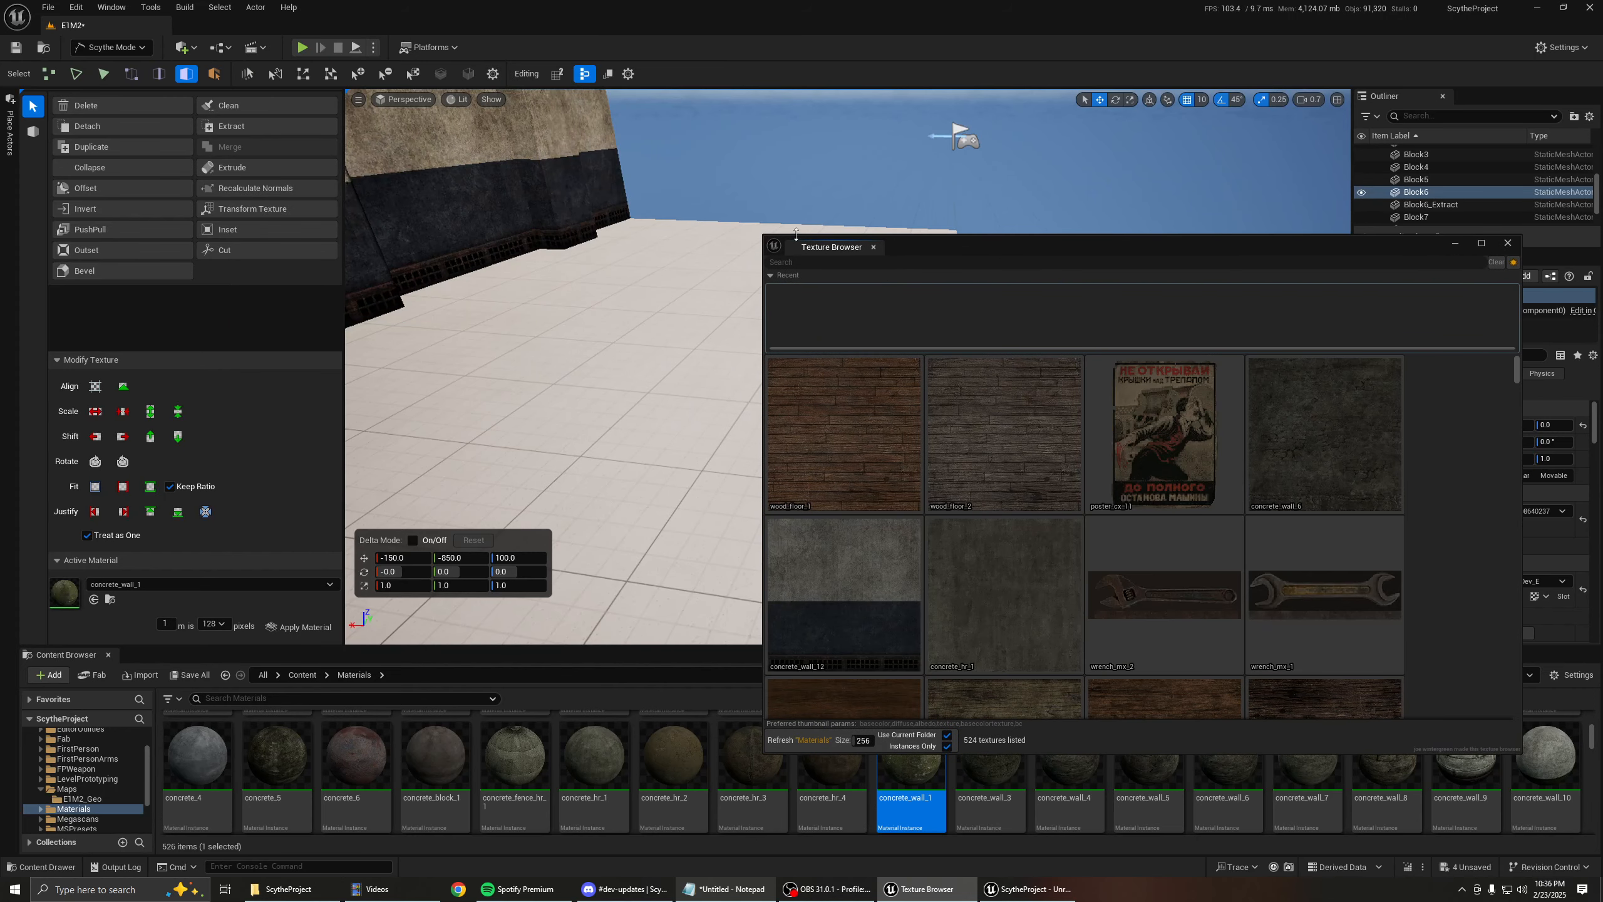
{"action": "left_click_drag", "start_coordinate": [761, 232], "coordinate": [535, 75]}
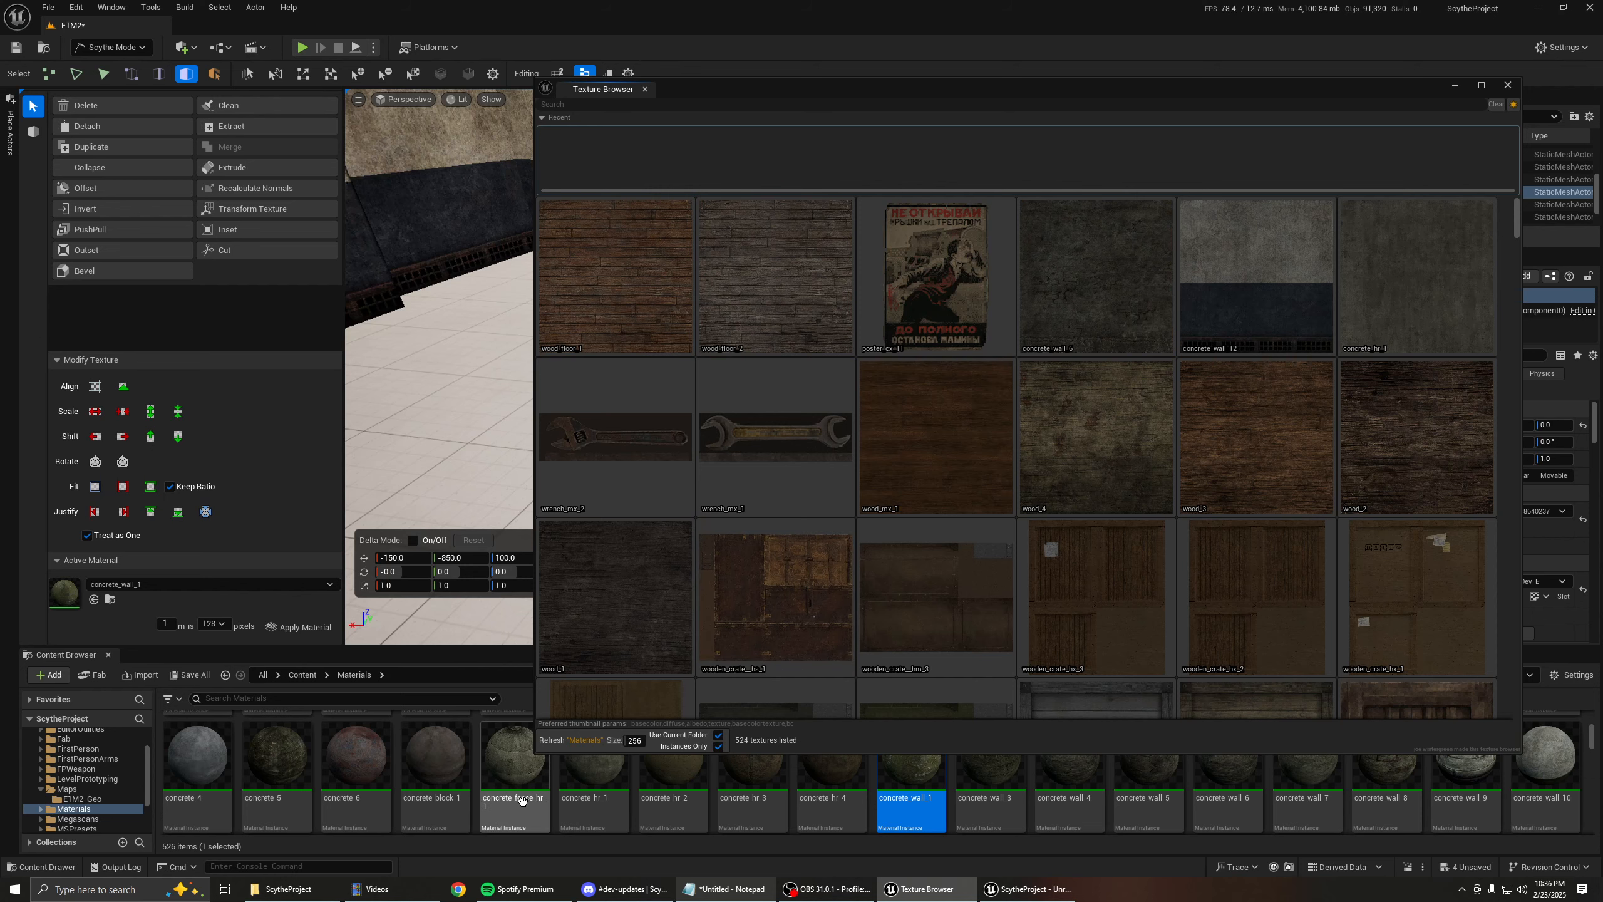
Pick the textures wooden_crate_4, wooden_crate_3, wooden_crate_2 and wooden_crate_1 in turn as the active material.
{"action": "scroll", "coordinate": [1192, 555], "scroll_direction": "down", "scroll_amount": 5}
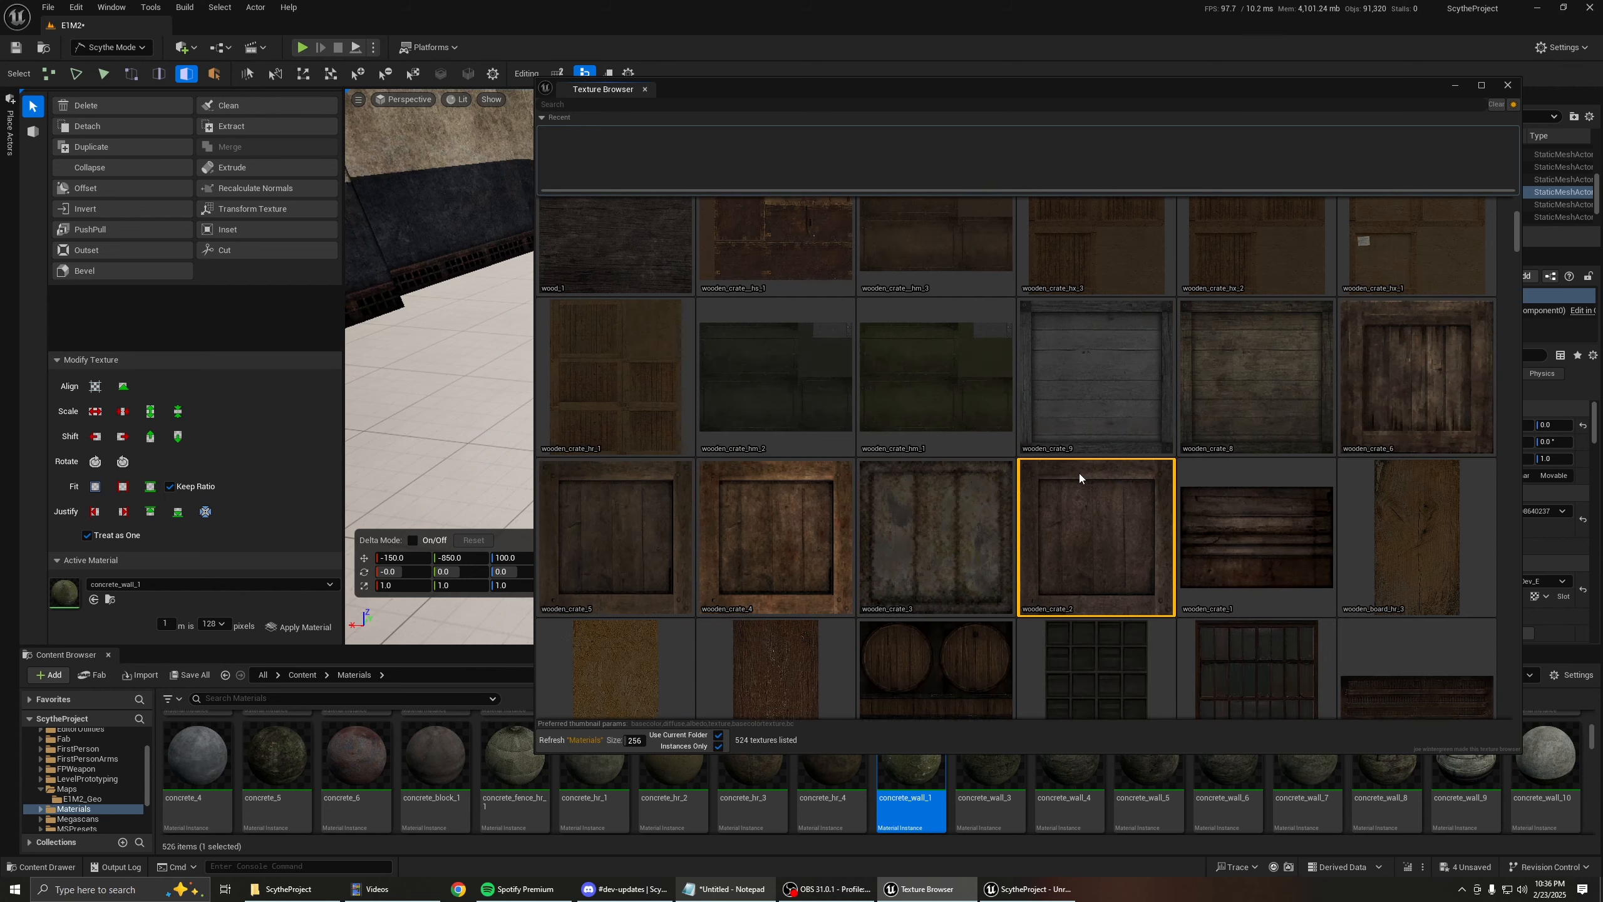
{"action": "scroll", "coordinate": [1079, 478], "scroll_direction": "down", "scroll_amount": 2}
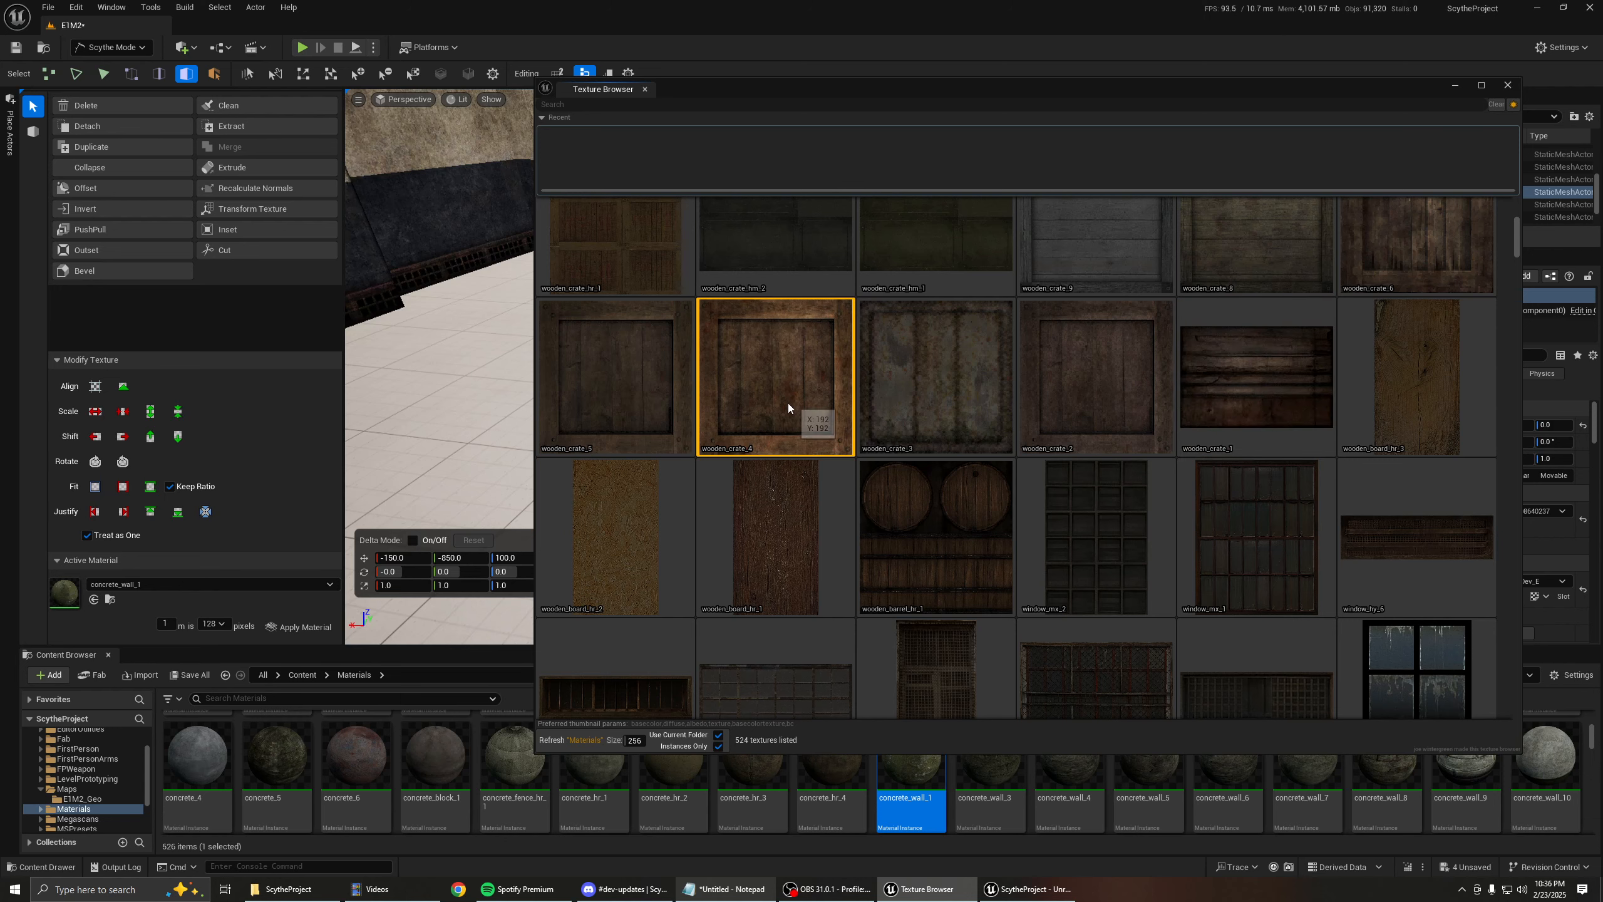
{"action": "left_click", "coordinate": [782, 375]}
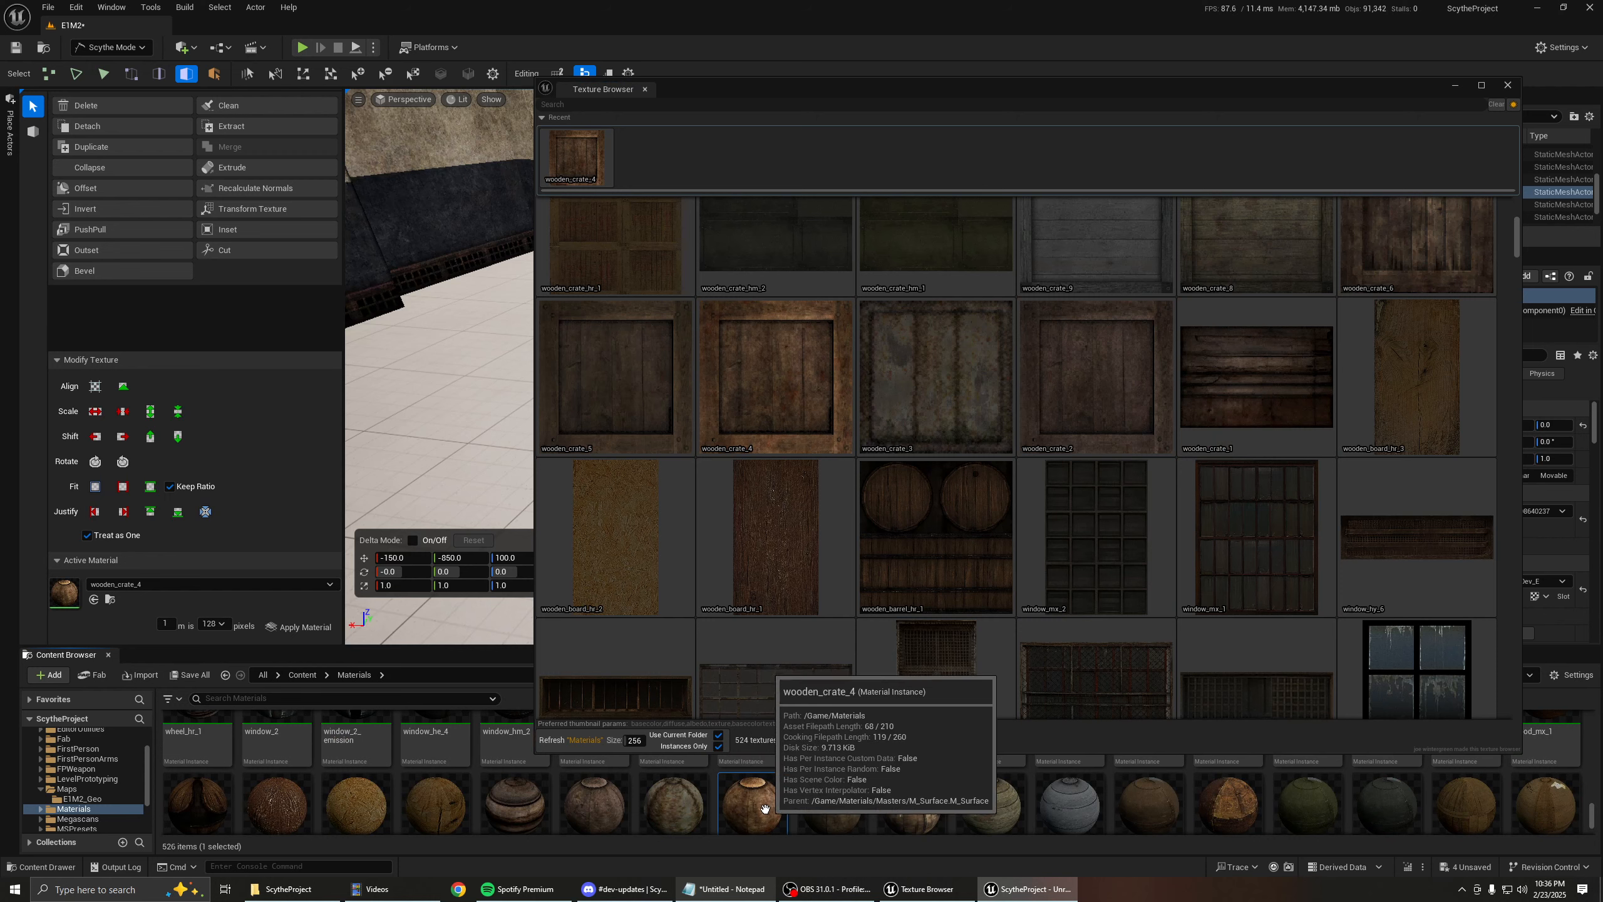
{"action": "left_click", "coordinate": [967, 381]}
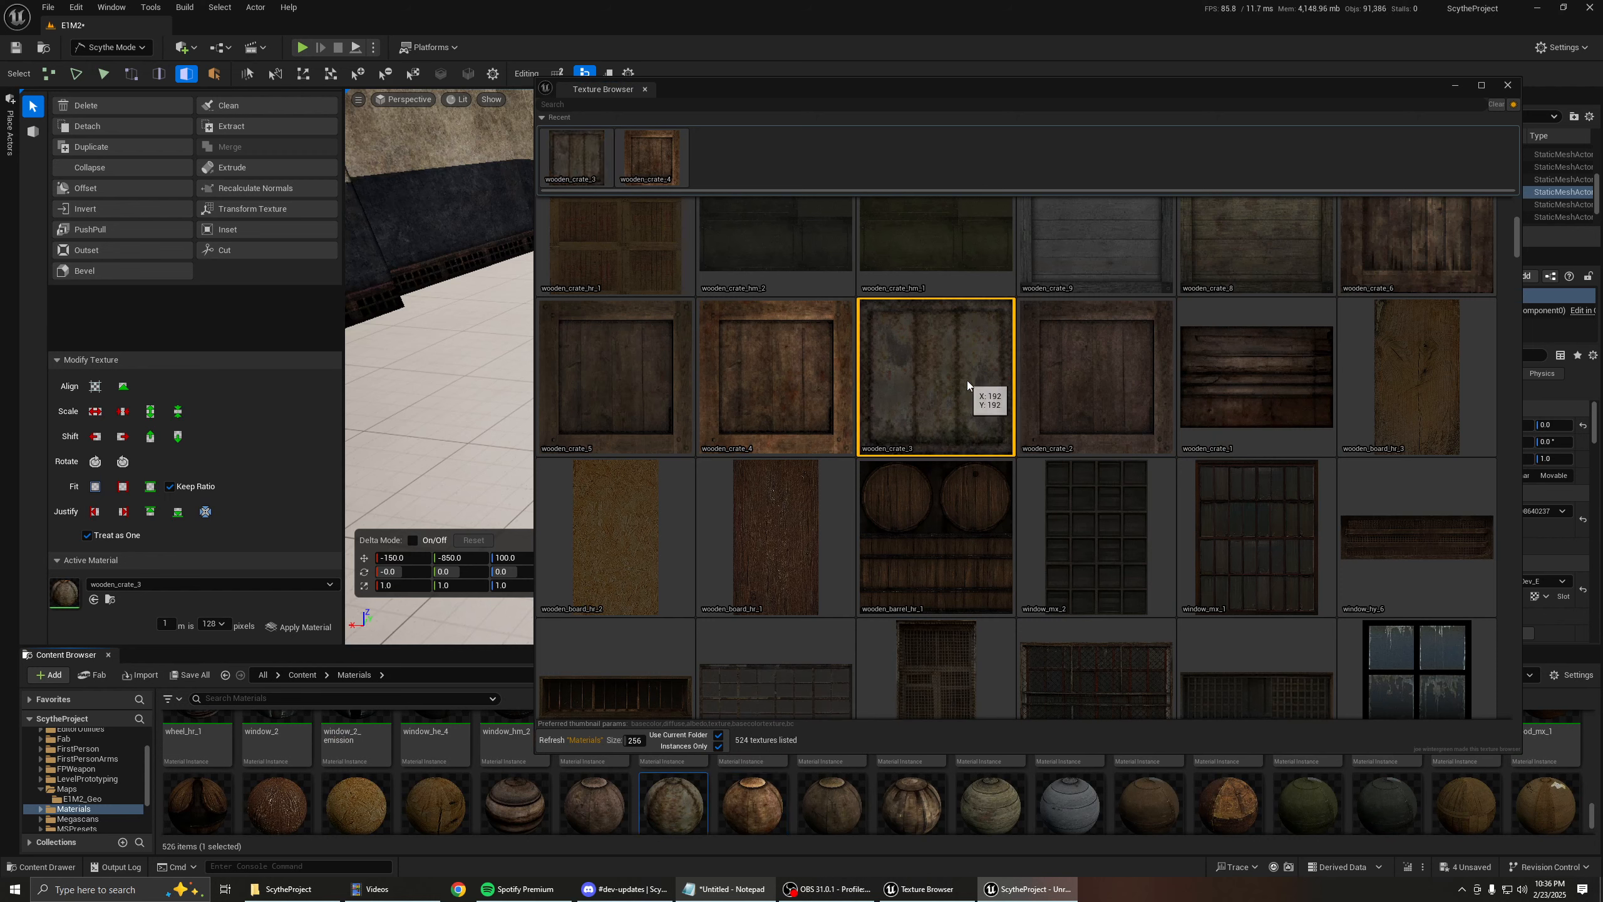
{"action": "left_click", "coordinate": [1138, 364]}
{"action": "left_click", "coordinate": [1255, 372]}
Pick the window_2_emission texture and the wide window grille beside it as the active material in turn.
{"action": "scroll", "coordinate": [1393, 372], "scroll_direction": "down", "scroll_amount": 2}
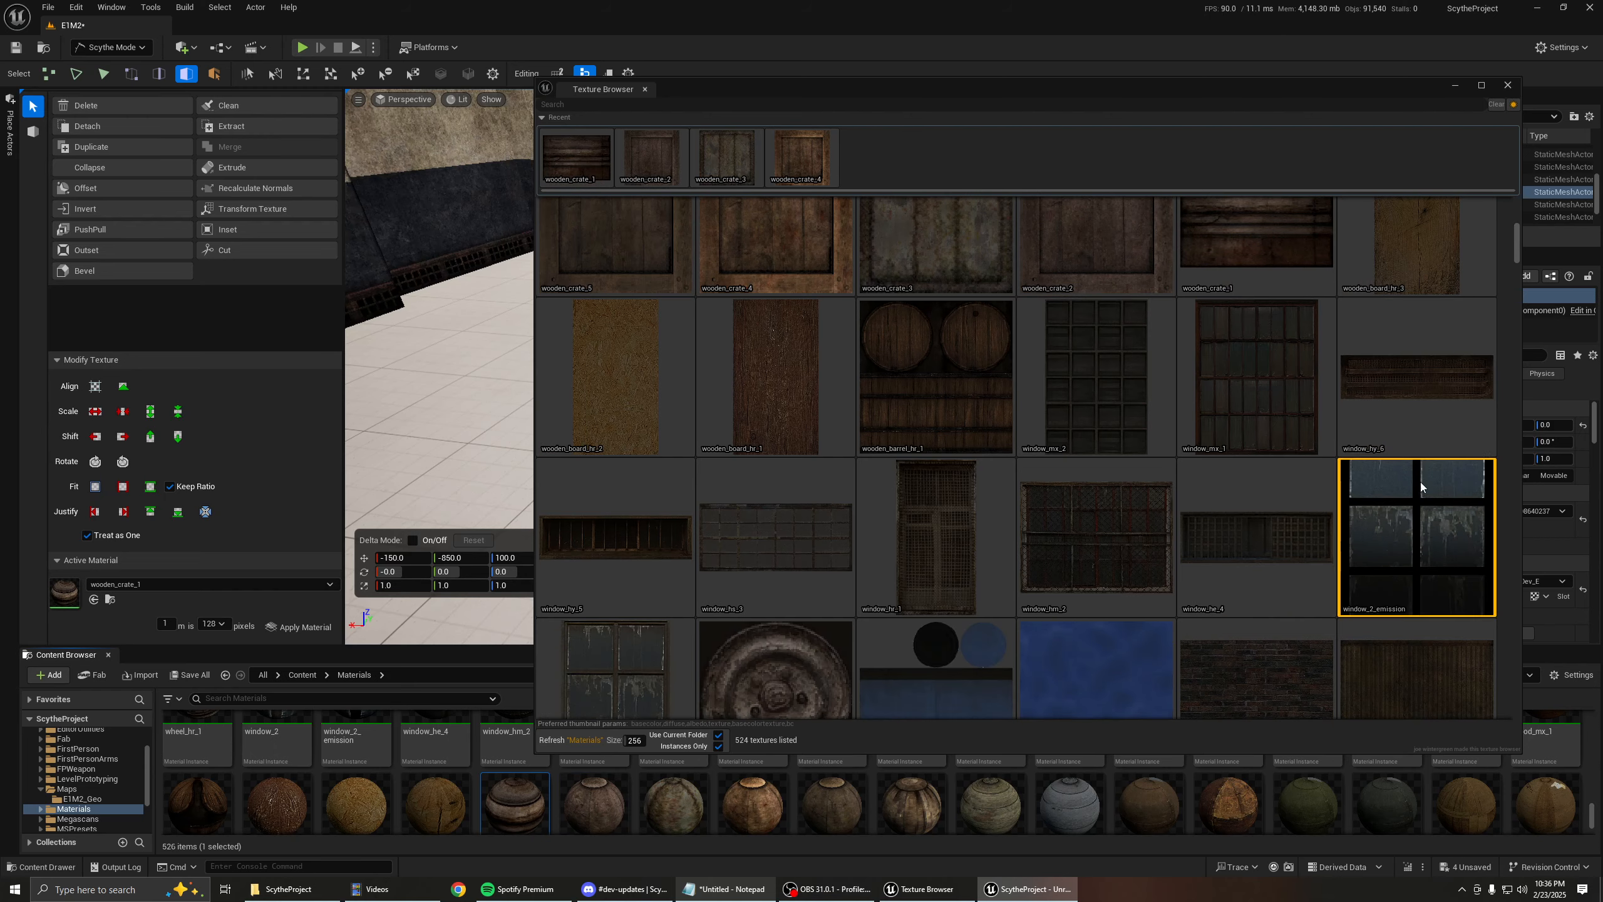
{"action": "left_click", "coordinate": [1420, 481]}
{"action": "left_click", "coordinate": [1270, 505]}
{"action": "scroll", "coordinate": [1267, 501], "scroll_direction": "down", "scroll_amount": 1}
{"action": "scroll", "coordinate": [1266, 502], "scroll_direction": "down", "scroll_amount": 3}
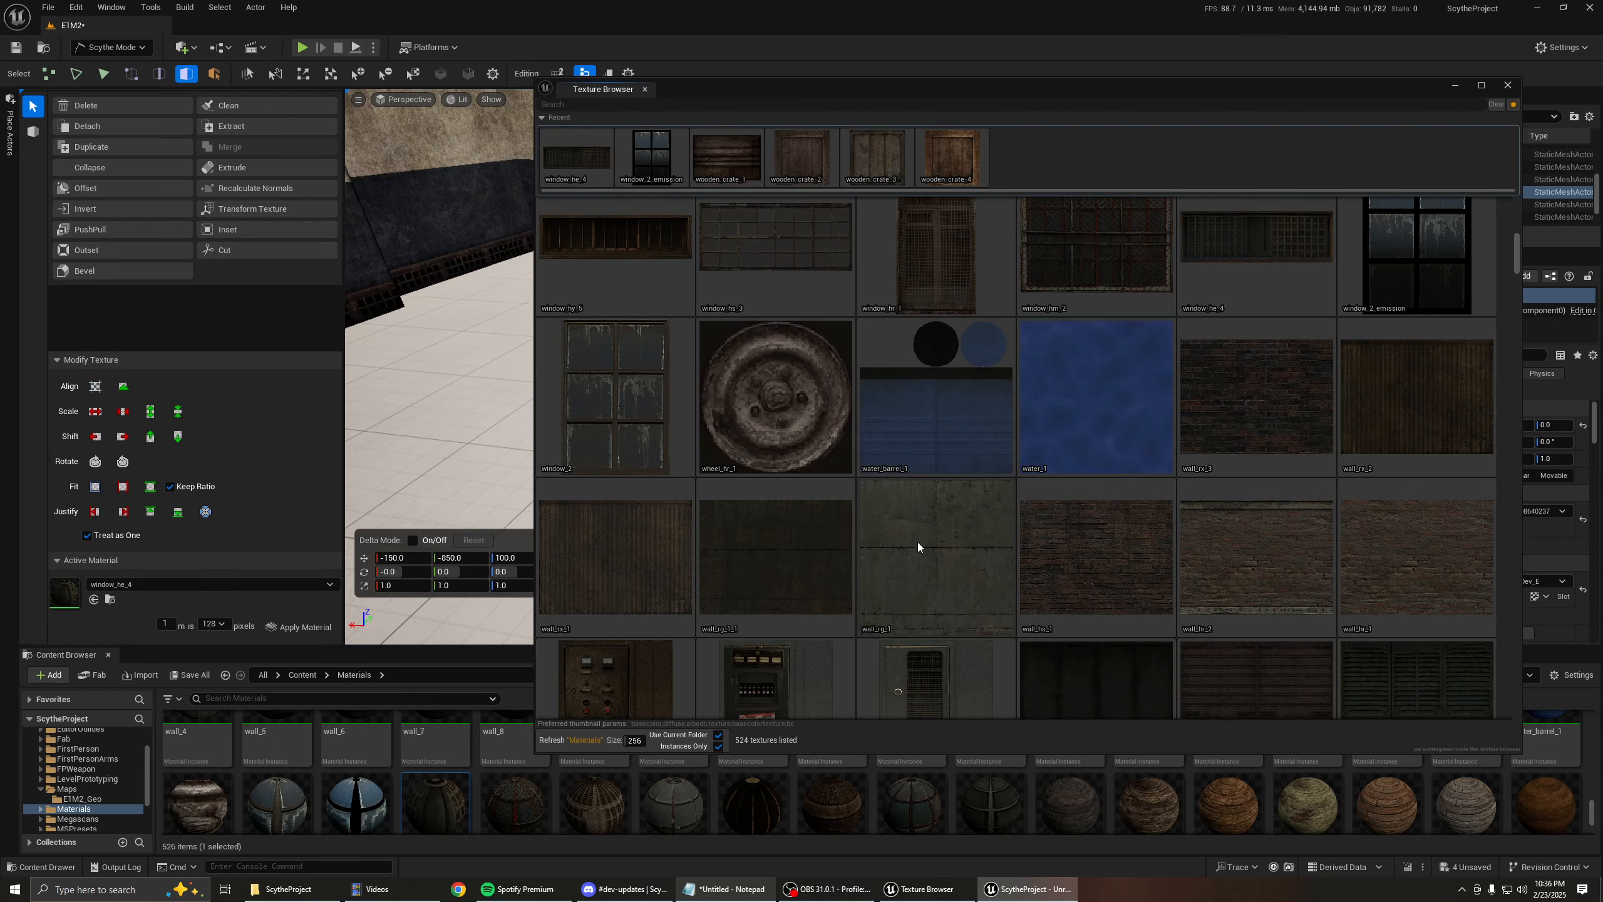
Pick one concrete and three brick wall textures in turn, ending on wall_hr_1, and move the Texture Browser off the editor.
{"action": "left_click", "coordinate": [917, 541]}
{"action": "left_click", "coordinate": [1102, 541]}
{"action": "left_click", "coordinate": [1255, 543]}
{"action": "left_click", "coordinate": [1373, 529]}
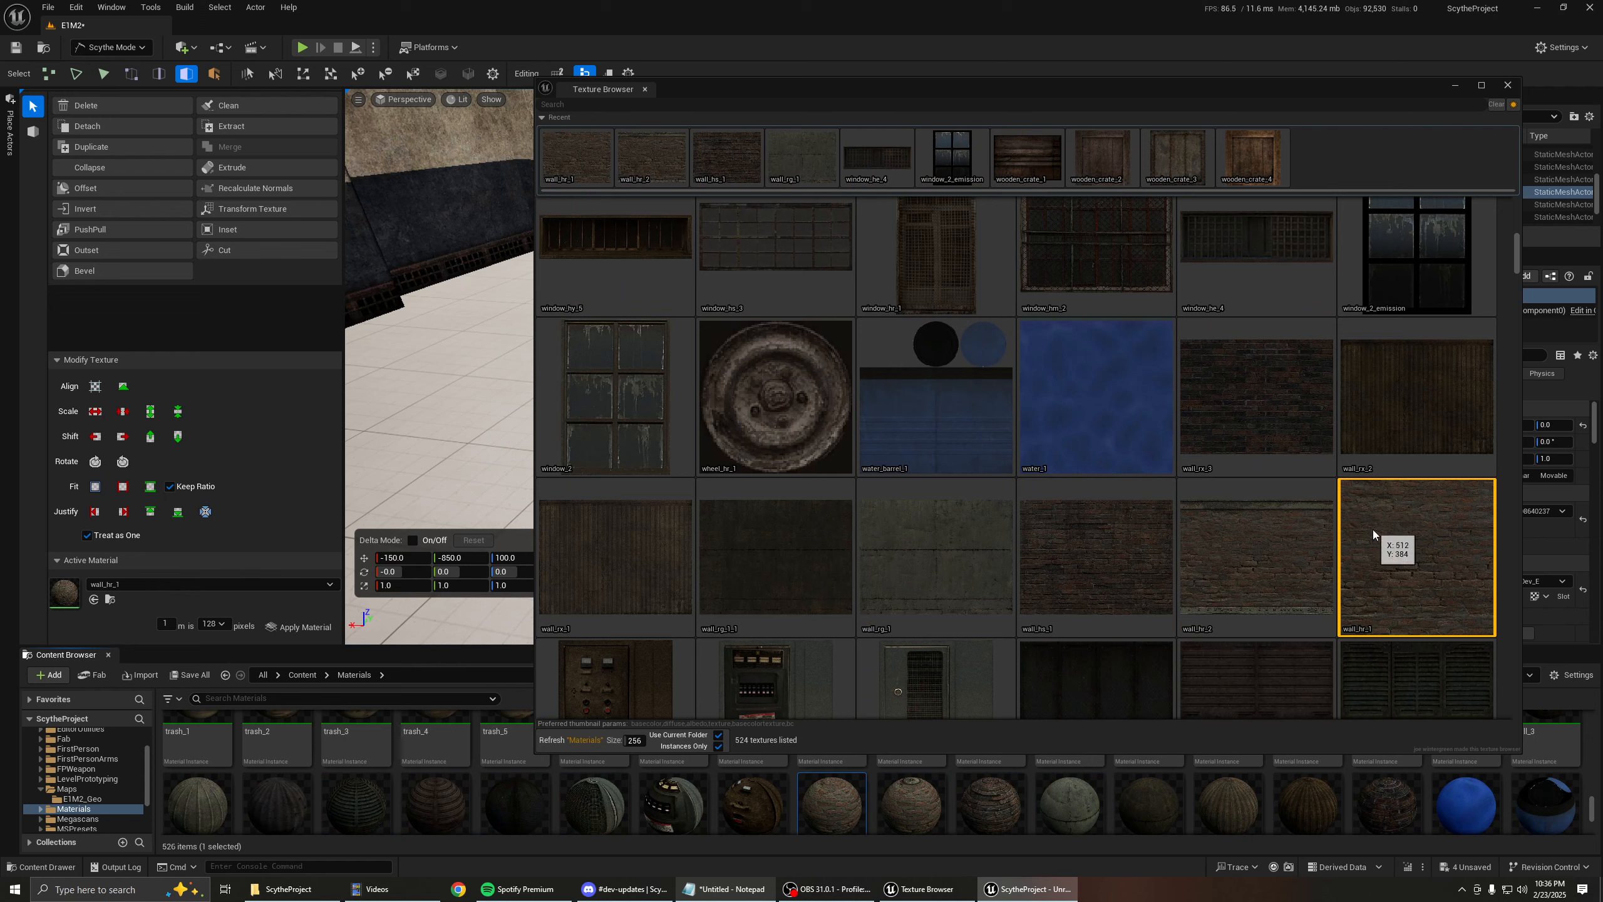
{"action": "left_click_drag", "start_coordinate": [830, 89], "coordinate": [1602, 101]}
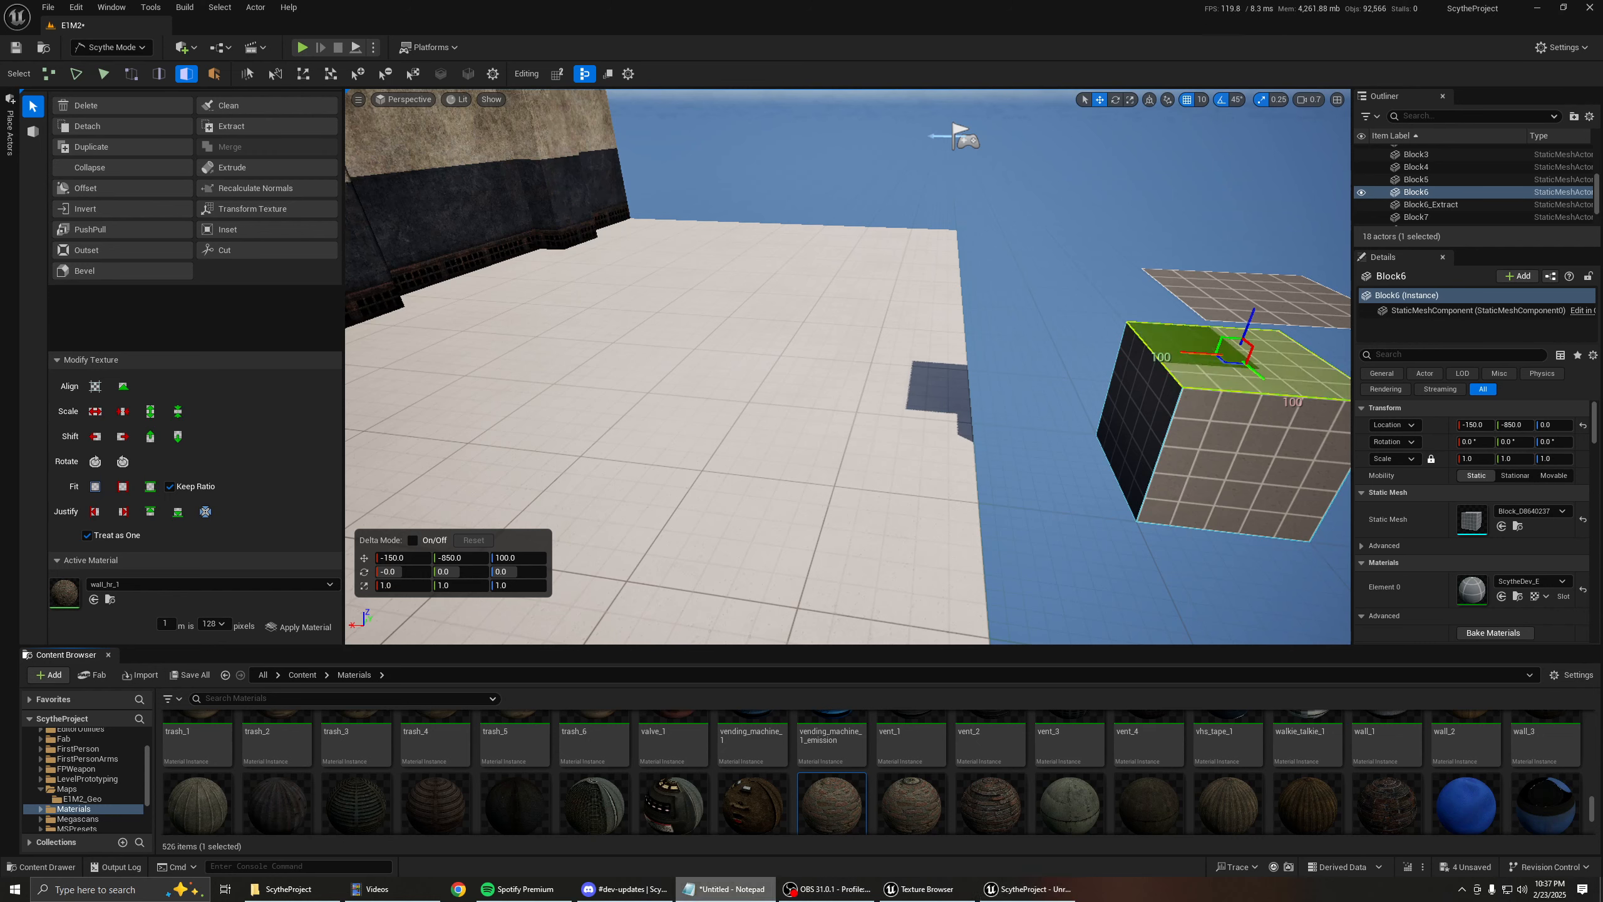
Select one side face of Block6 and apply the ScytheDev_D material to it.
{"action": "right_click_drag", "start_coordinate": [1074, 238], "coordinate": [1181, 209]}
{"action": "right_click_drag", "start_coordinate": [884, 362], "coordinate": [826, 362]}
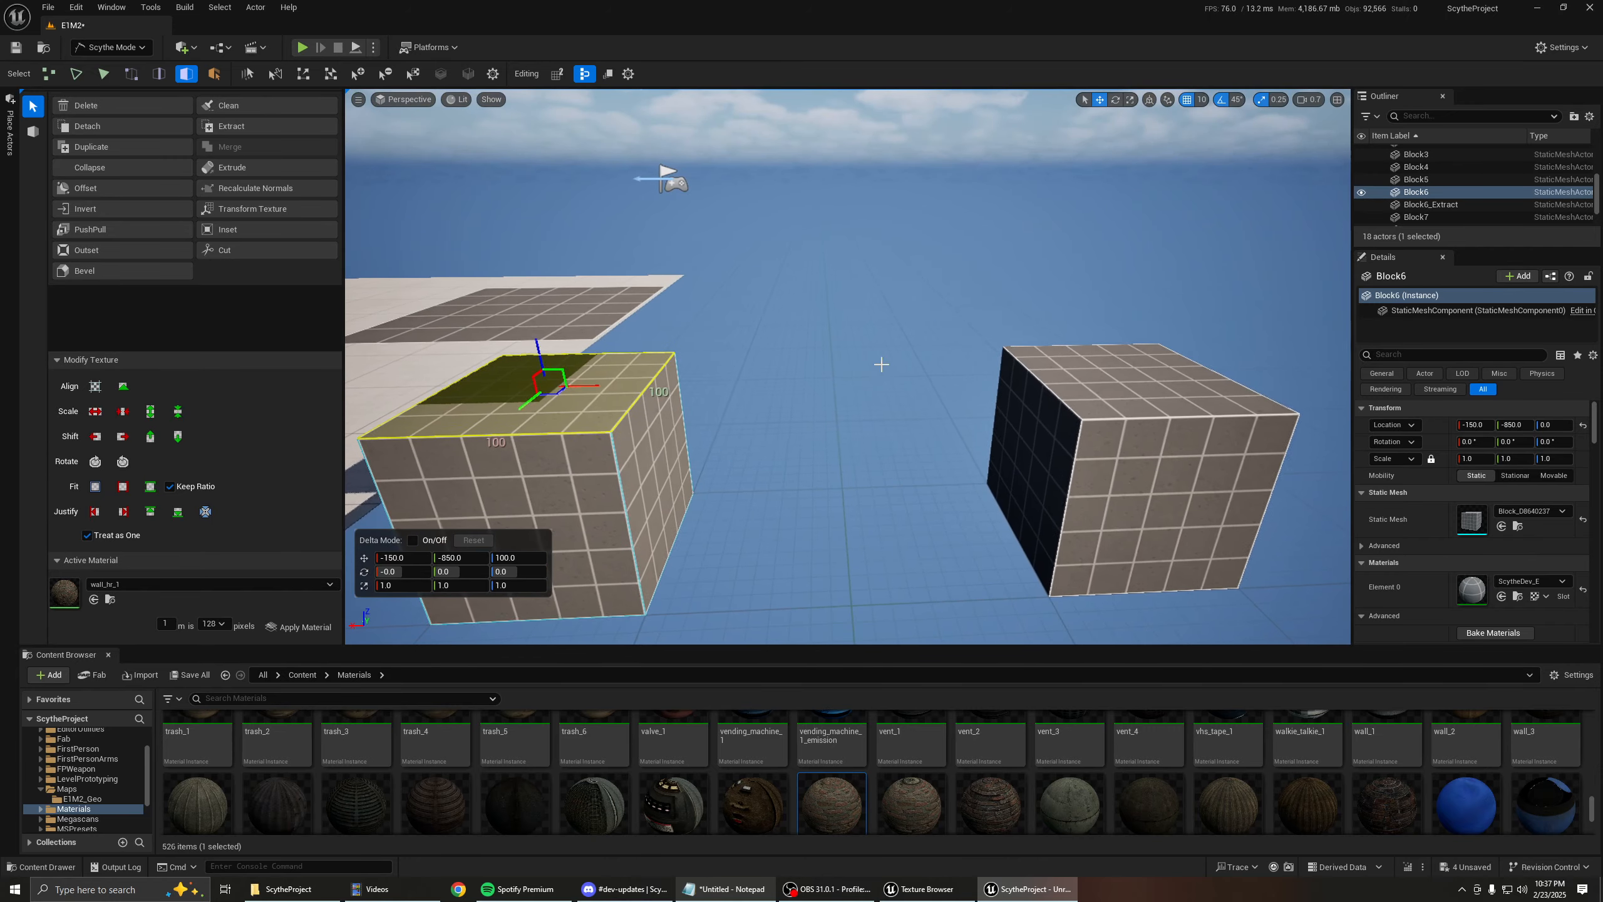
{"action": "left_click", "coordinate": [583, 493]}
{"action": "right_click_drag", "start_coordinate": [584, 493], "coordinate": [512, 505]}
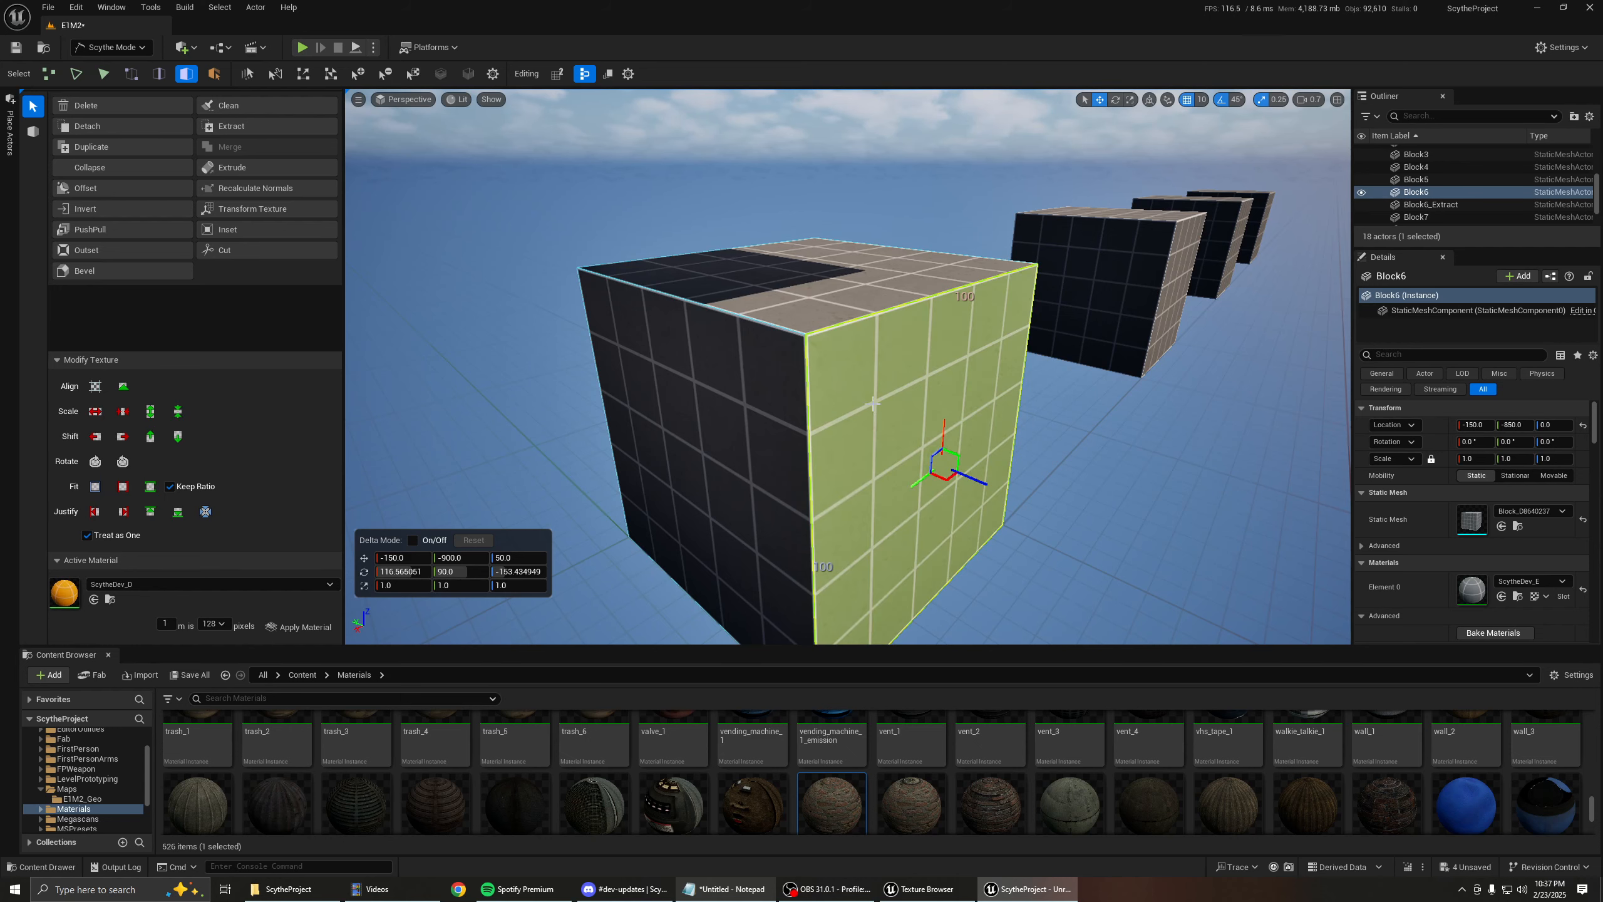
{"action": "mouse_move", "coordinate": [829, 392]}
{"action": "right_mouse_down"}
{"action": "mouse_move", "coordinate": [836, 439]}
{"action": "mouse_move", "coordinate": [868, 430]}
{"action": "mouse_move", "coordinate": [829, 392]}
{"action": "right_mouse_up"}
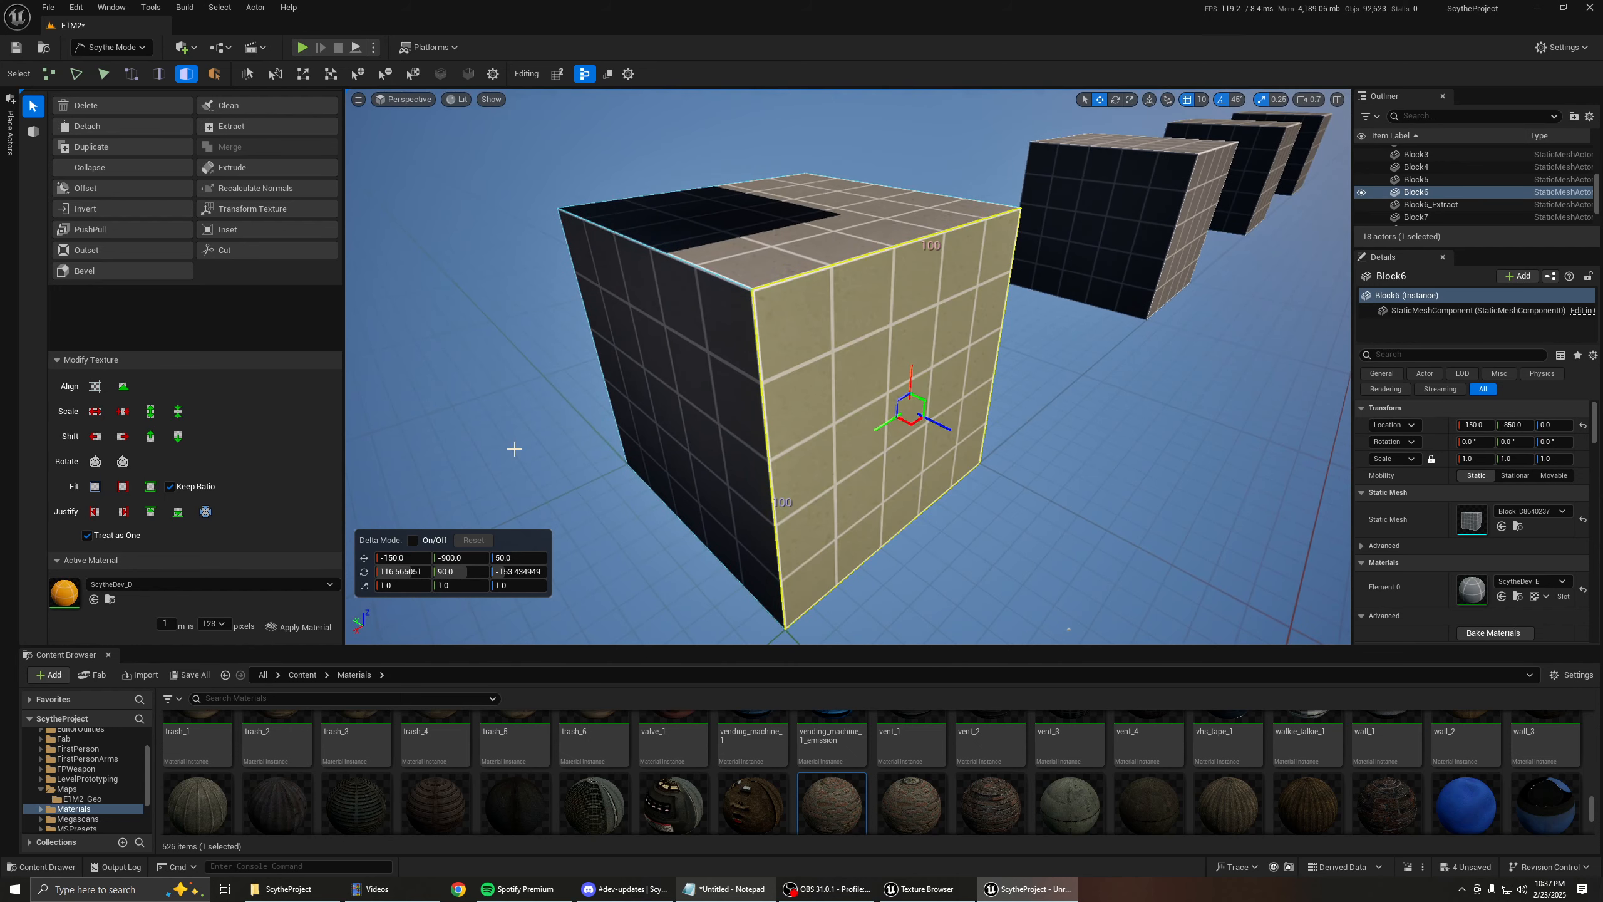
{"action": "left_click", "coordinate": [296, 632]}
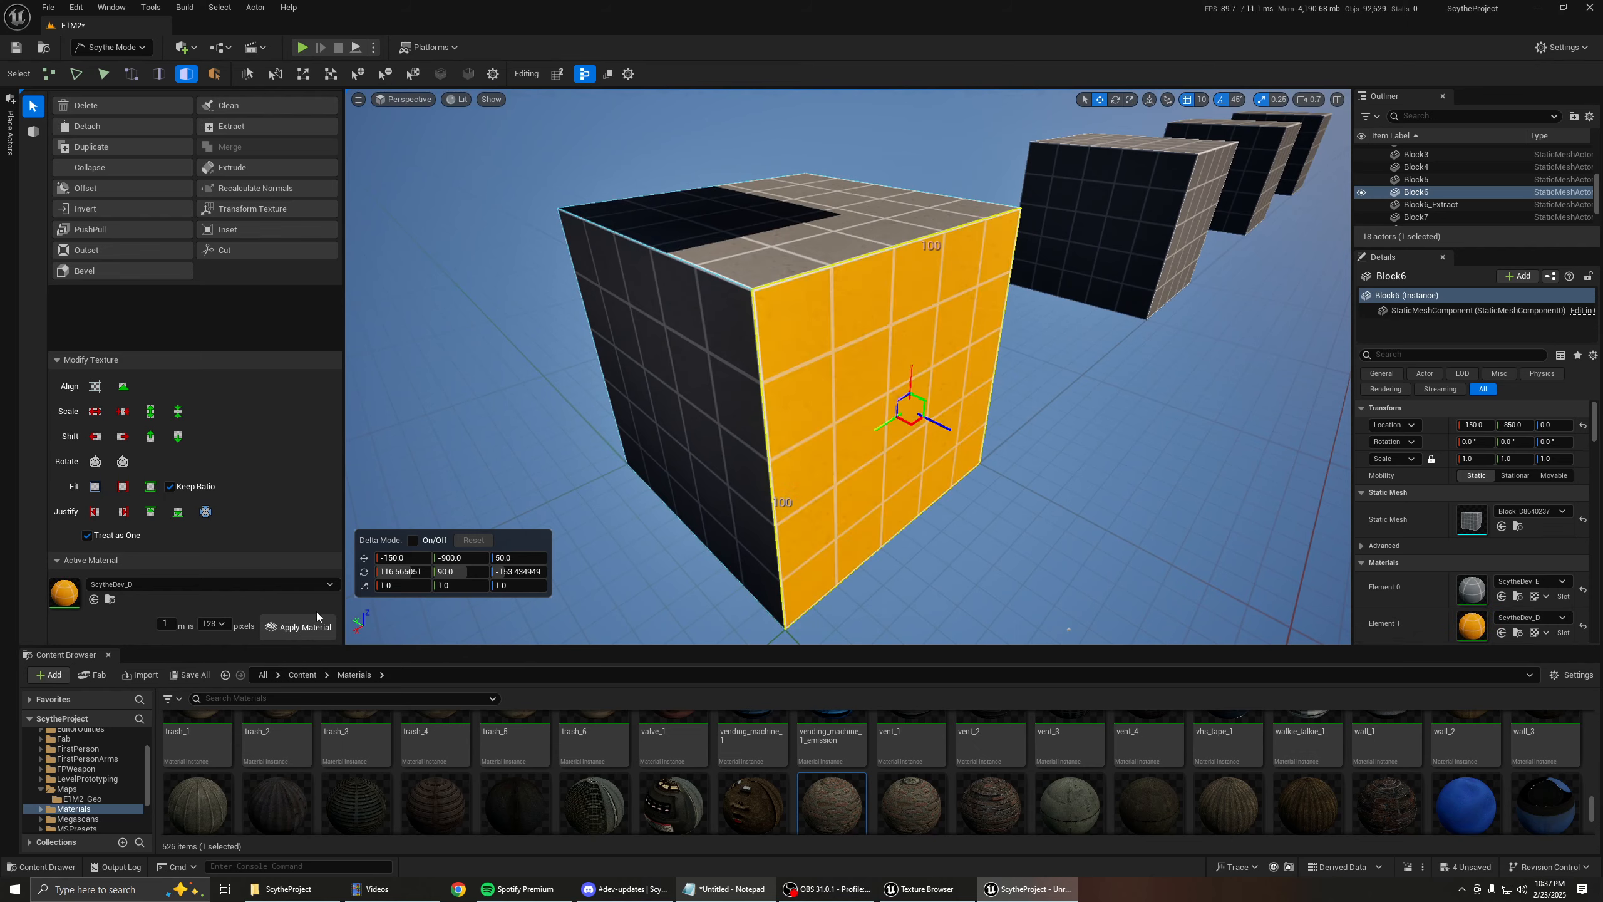
Select a vertical edge on the opposite side of Block6 and apply ScytheDev_D to the faces that share it.
{"action": "key", "text": "d"}
{"action": "right_click_drag", "start_coordinate": [827, 404], "coordinate": [657, 363]}
{"action": "right_click_drag", "start_coordinate": [833, 368], "coordinate": [757, 399]}
{"action": "key", "text": "2"}
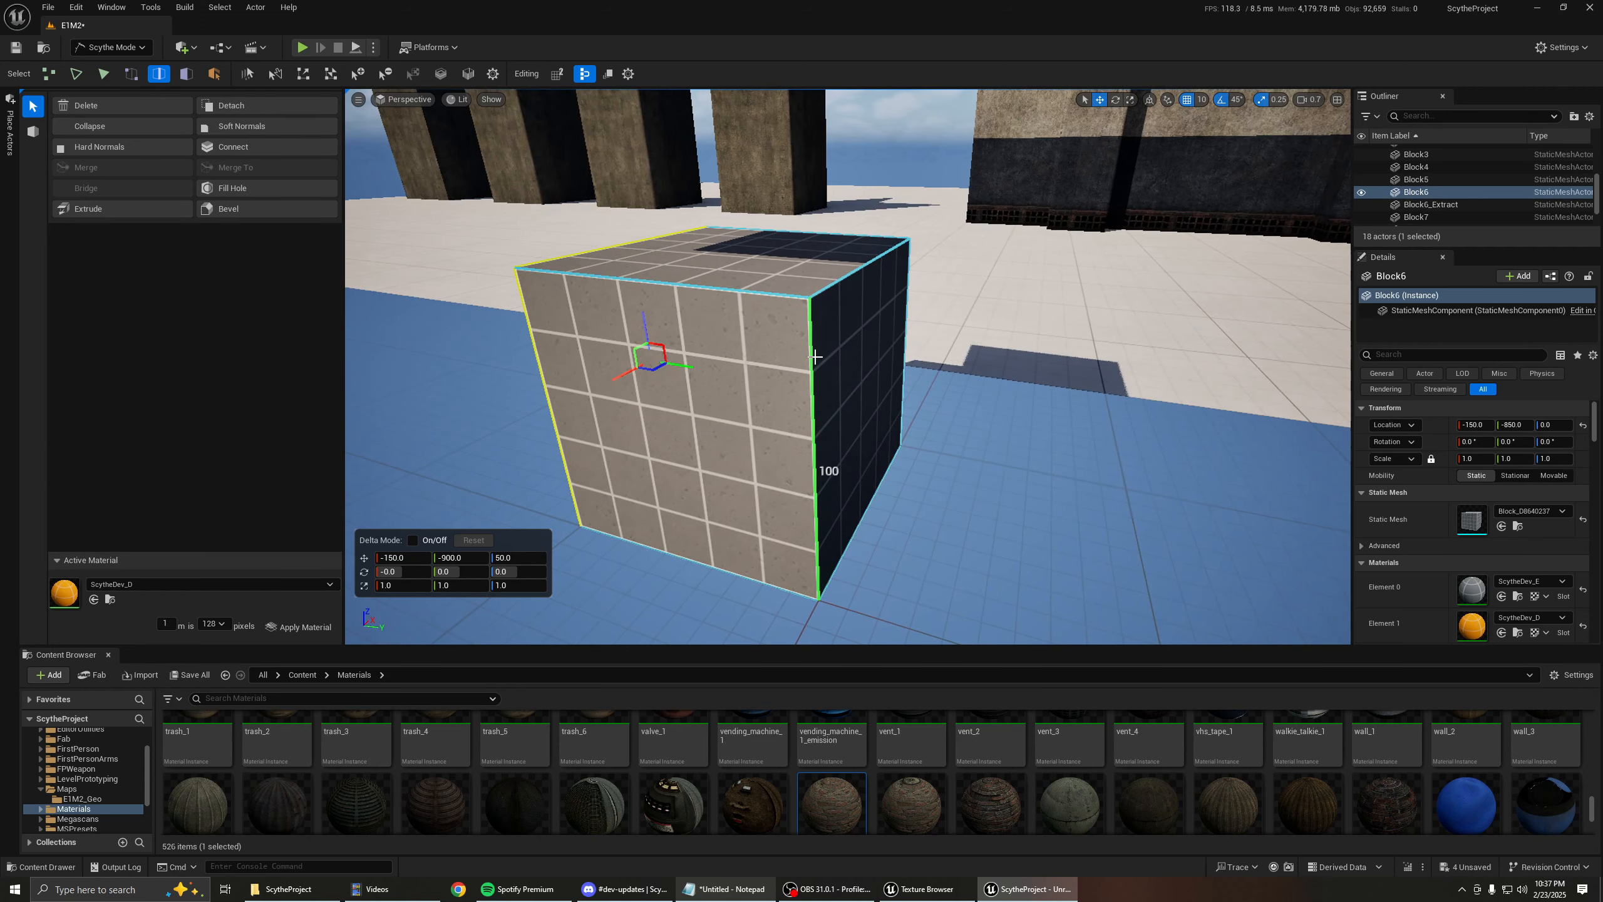
{"action": "left_click", "coordinate": [815, 357]}
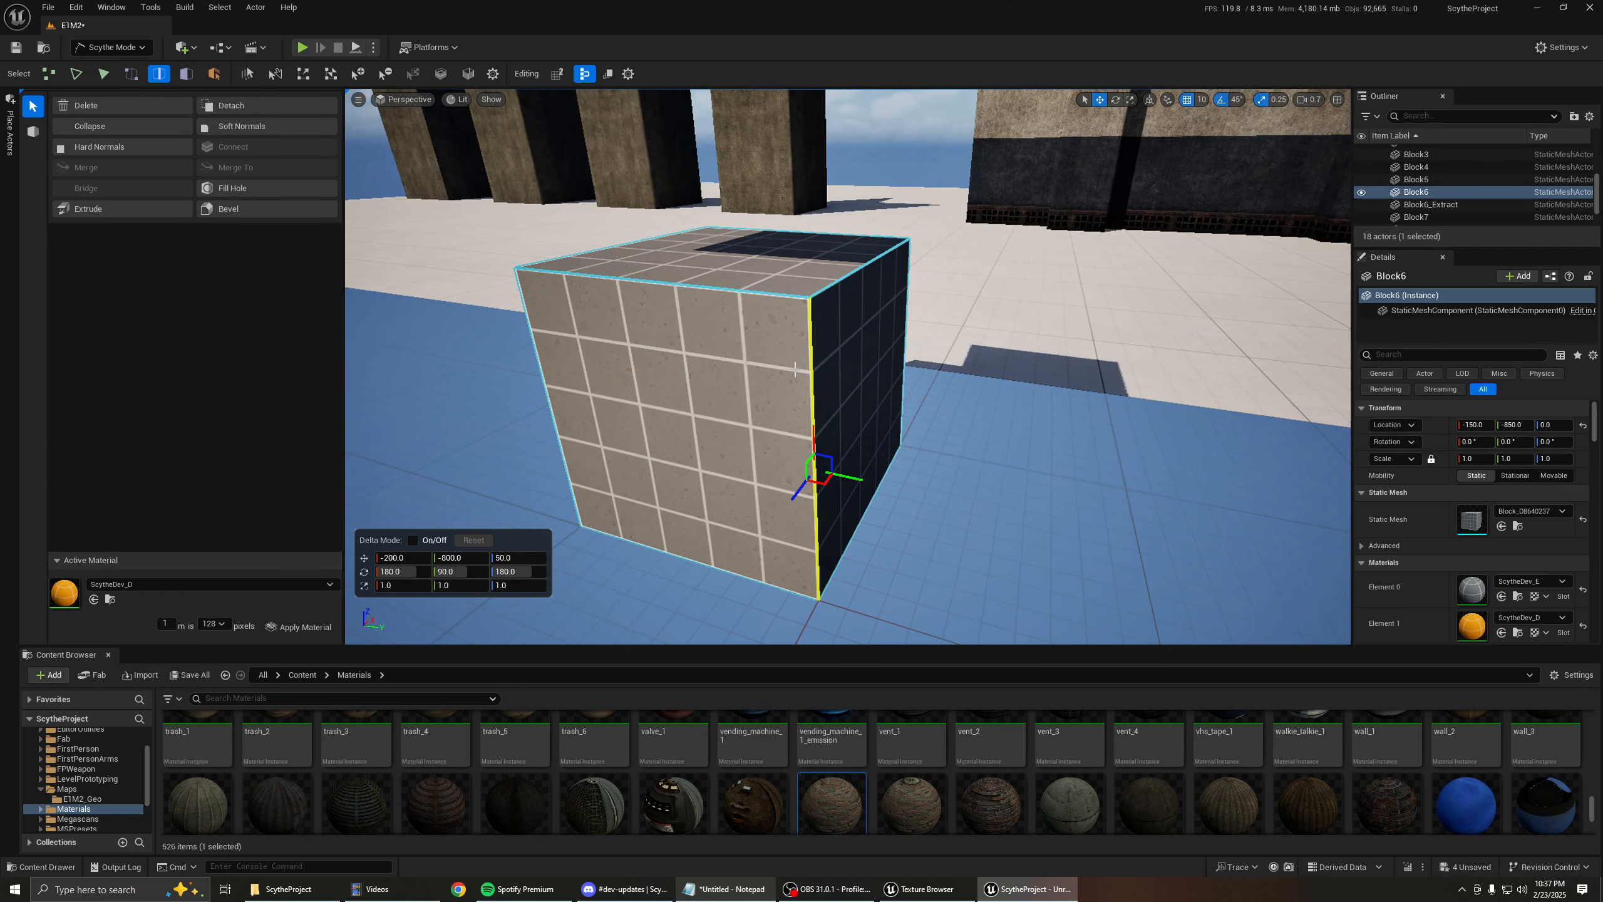
{"action": "left_click", "coordinate": [303, 632]}
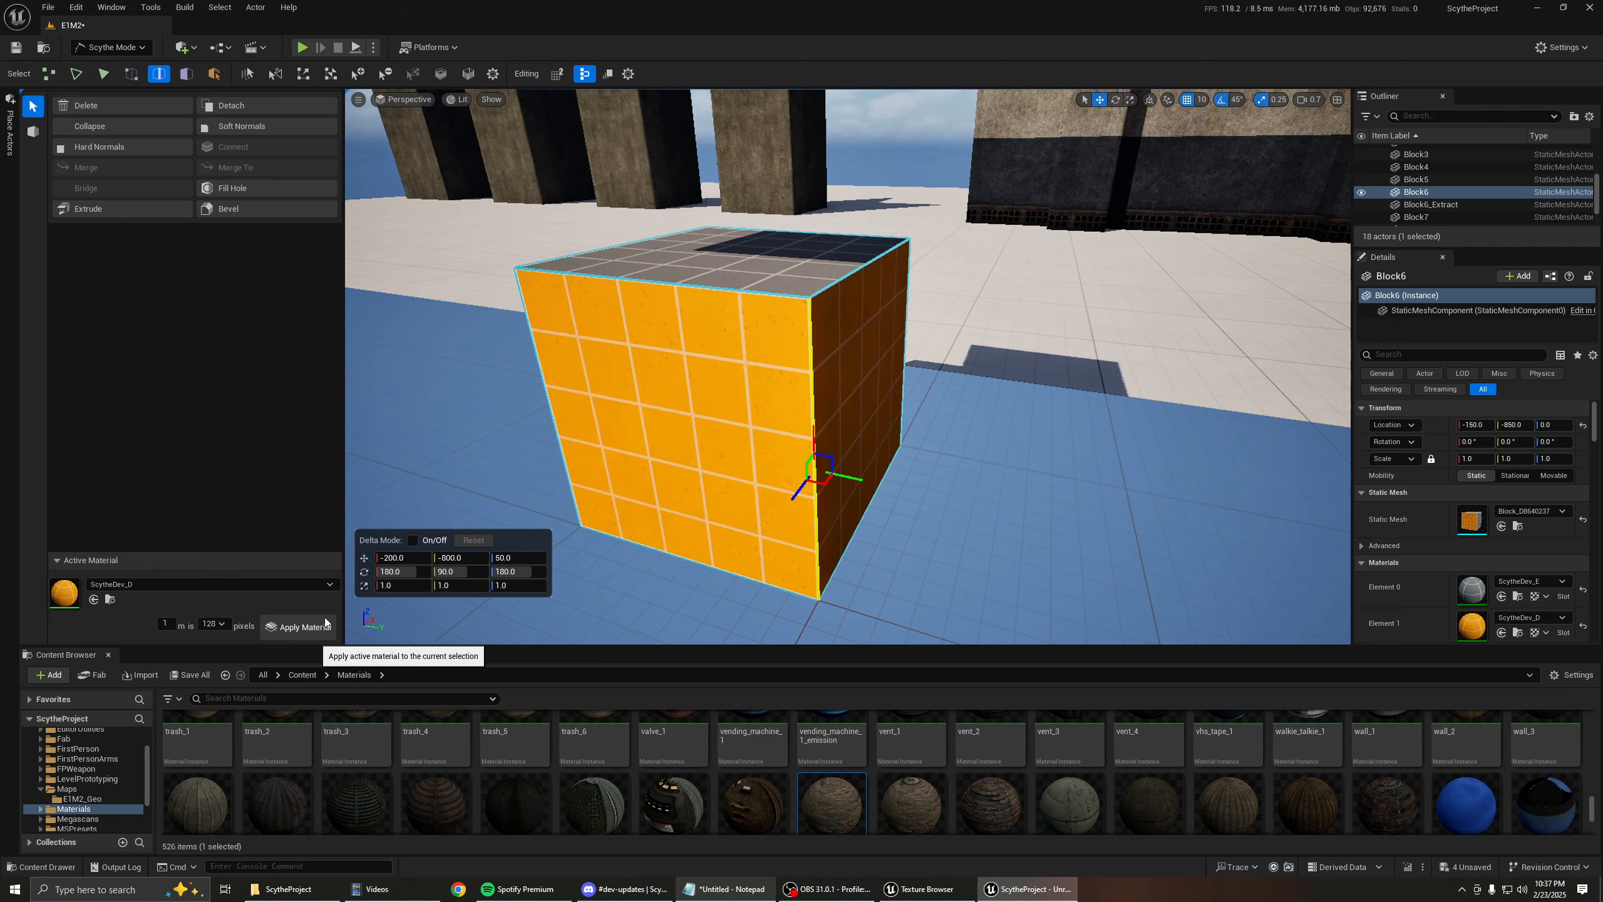
{"action": "mouse_move", "coordinate": [689, 454]}
{"action": "right_mouse_down"}
{"action": "mouse_move", "coordinate": [650, 442]}
{"action": "mouse_move", "coordinate": [682, 436]}
{"action": "right_mouse_up"}
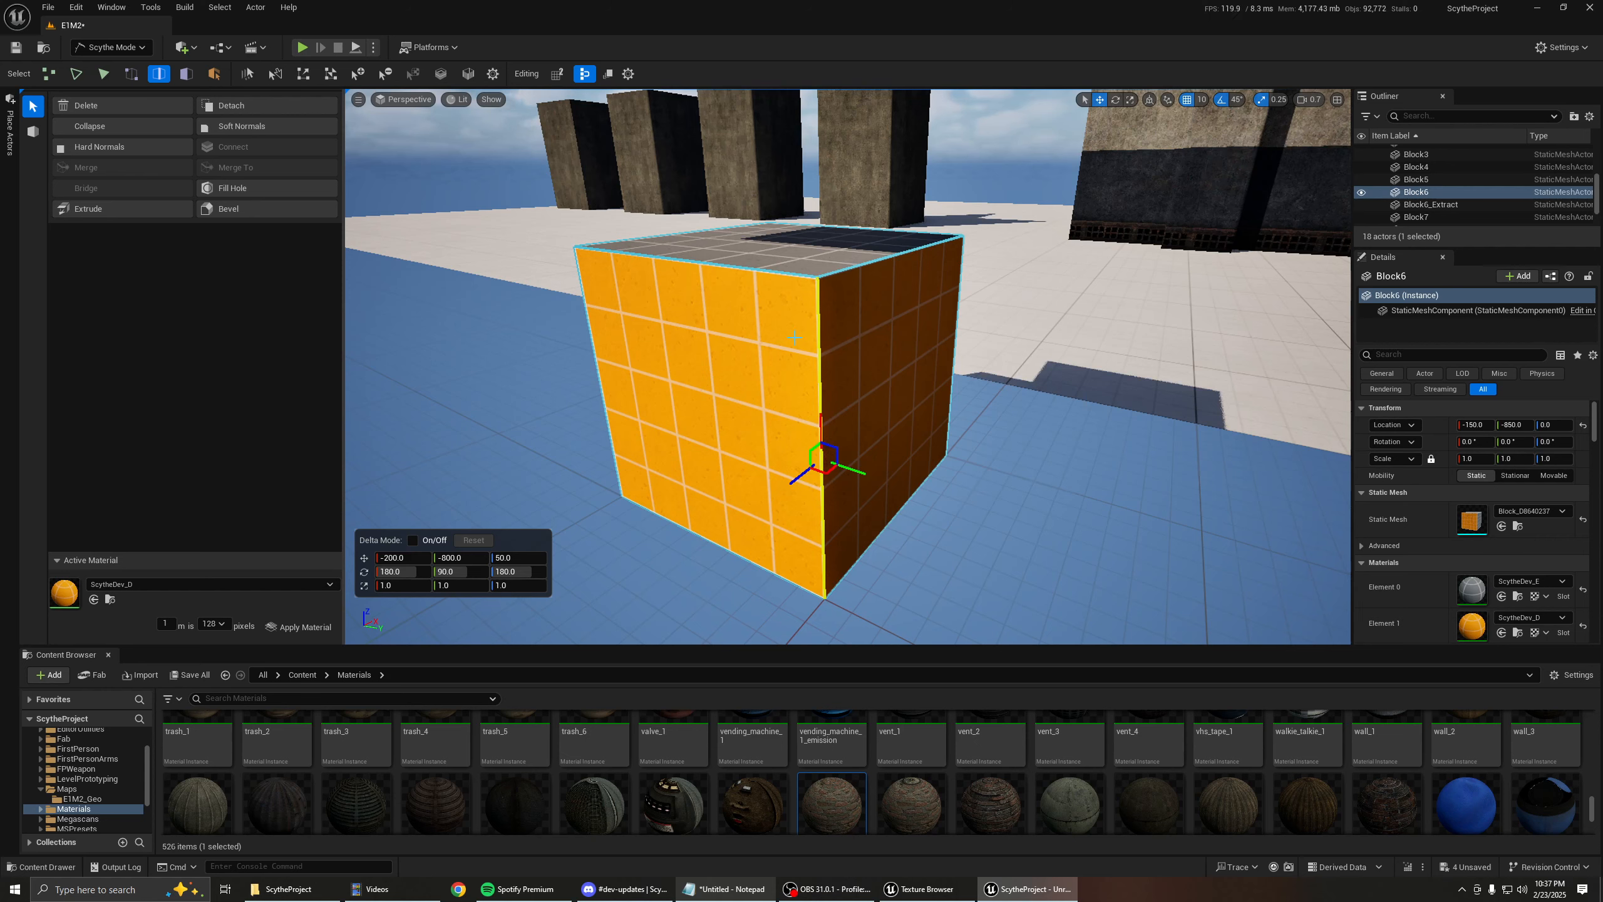
Undo the edge-based material application, select a top corner vertex of Block6 and apply ScytheDev_D to the faces that share it.
{"action": "key", "text": "ctrl+z"}
{"action": "key", "text": "1"}
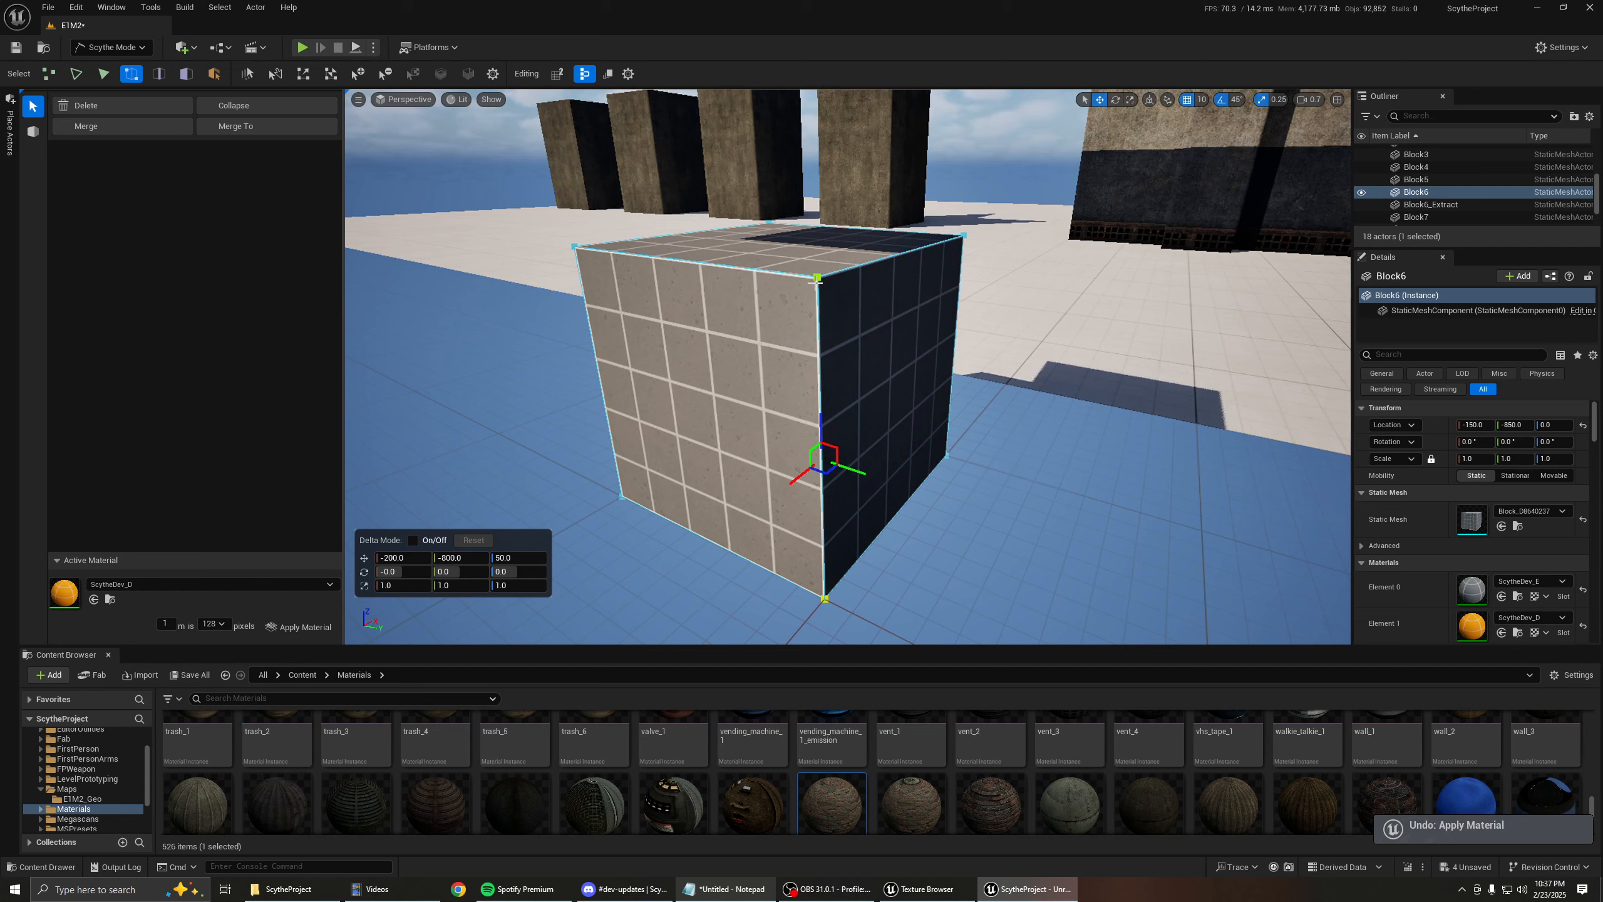
{"action": "left_click", "coordinate": [815, 282]}
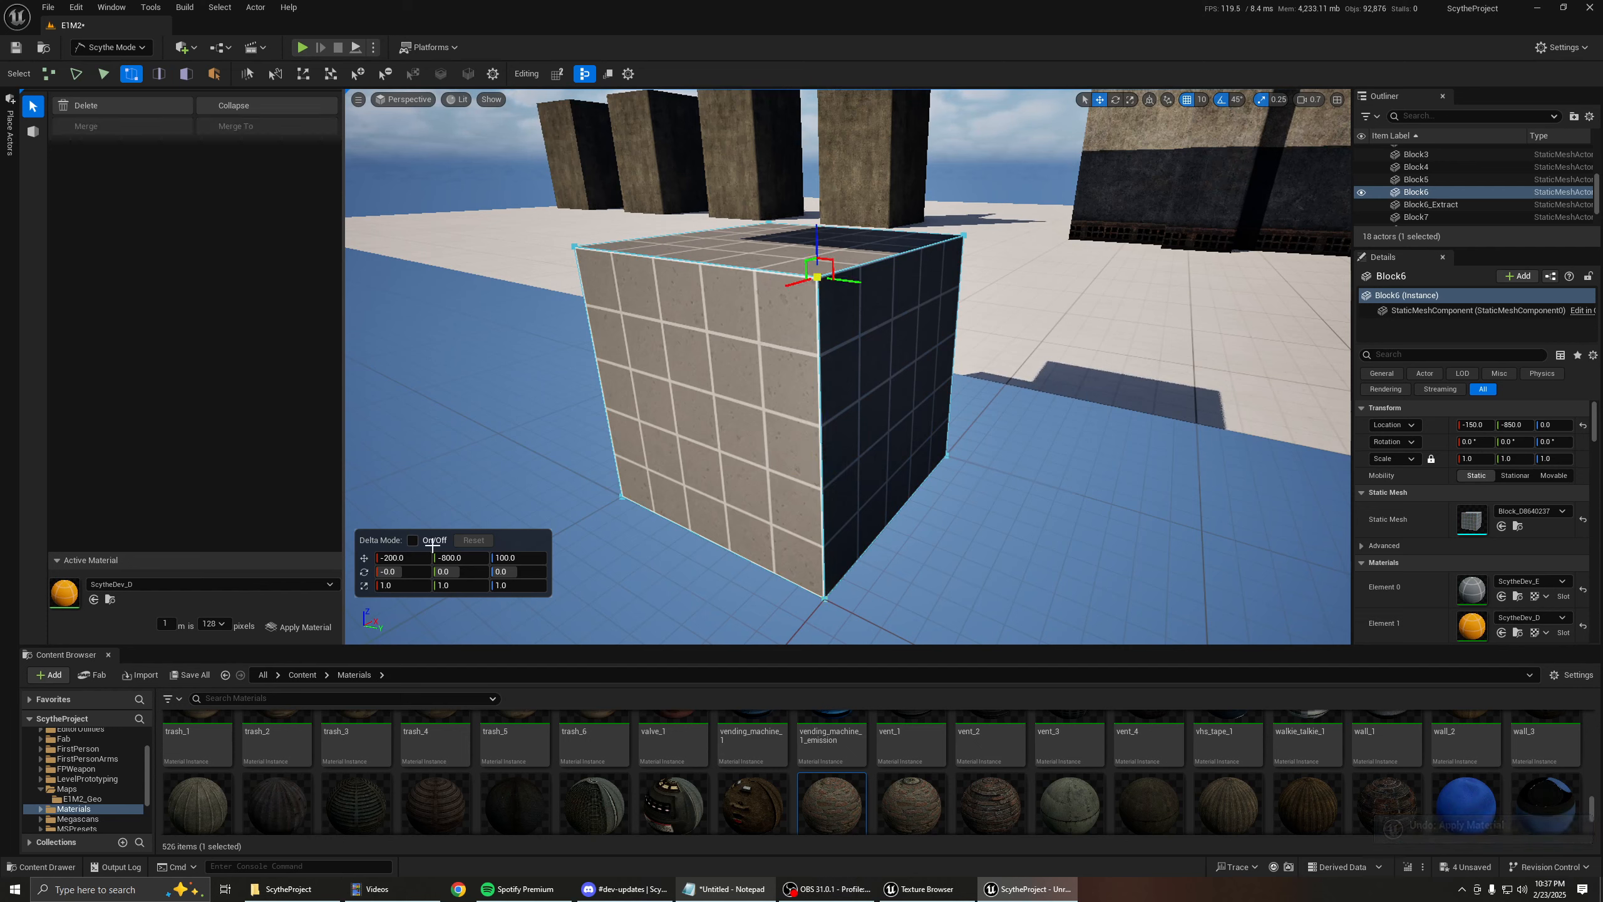
{"action": "left_click", "coordinate": [308, 628]}
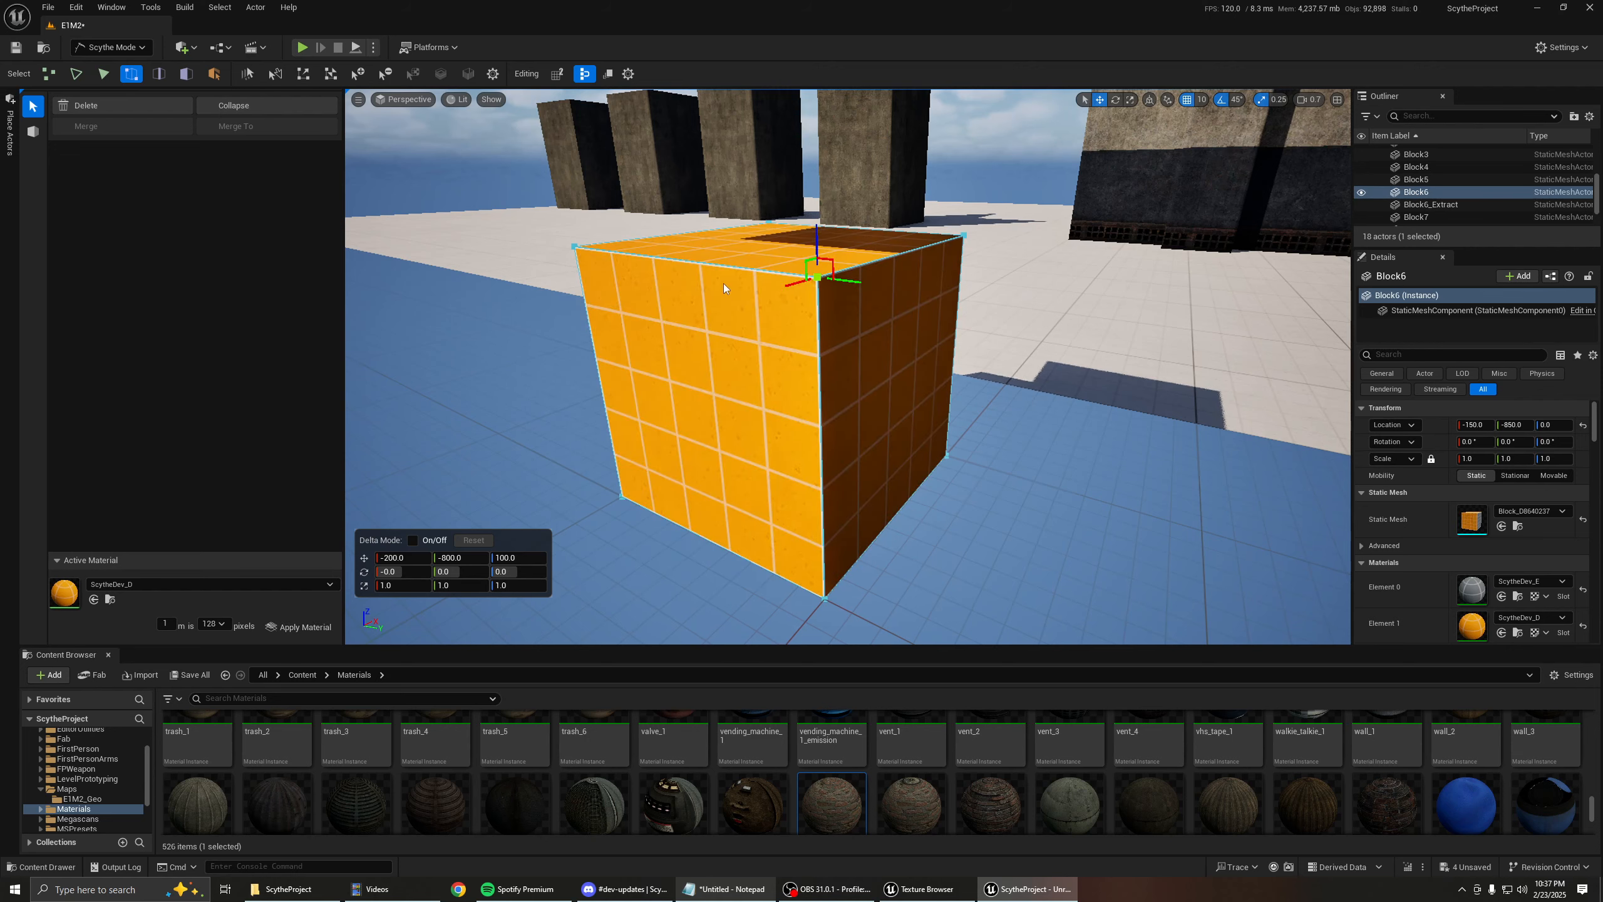
{"action": "right_click_drag", "start_coordinate": [693, 274], "coordinate": [780, 275]}
{"action": "right_click_drag", "start_coordinate": [699, 436], "coordinate": [909, 442]}
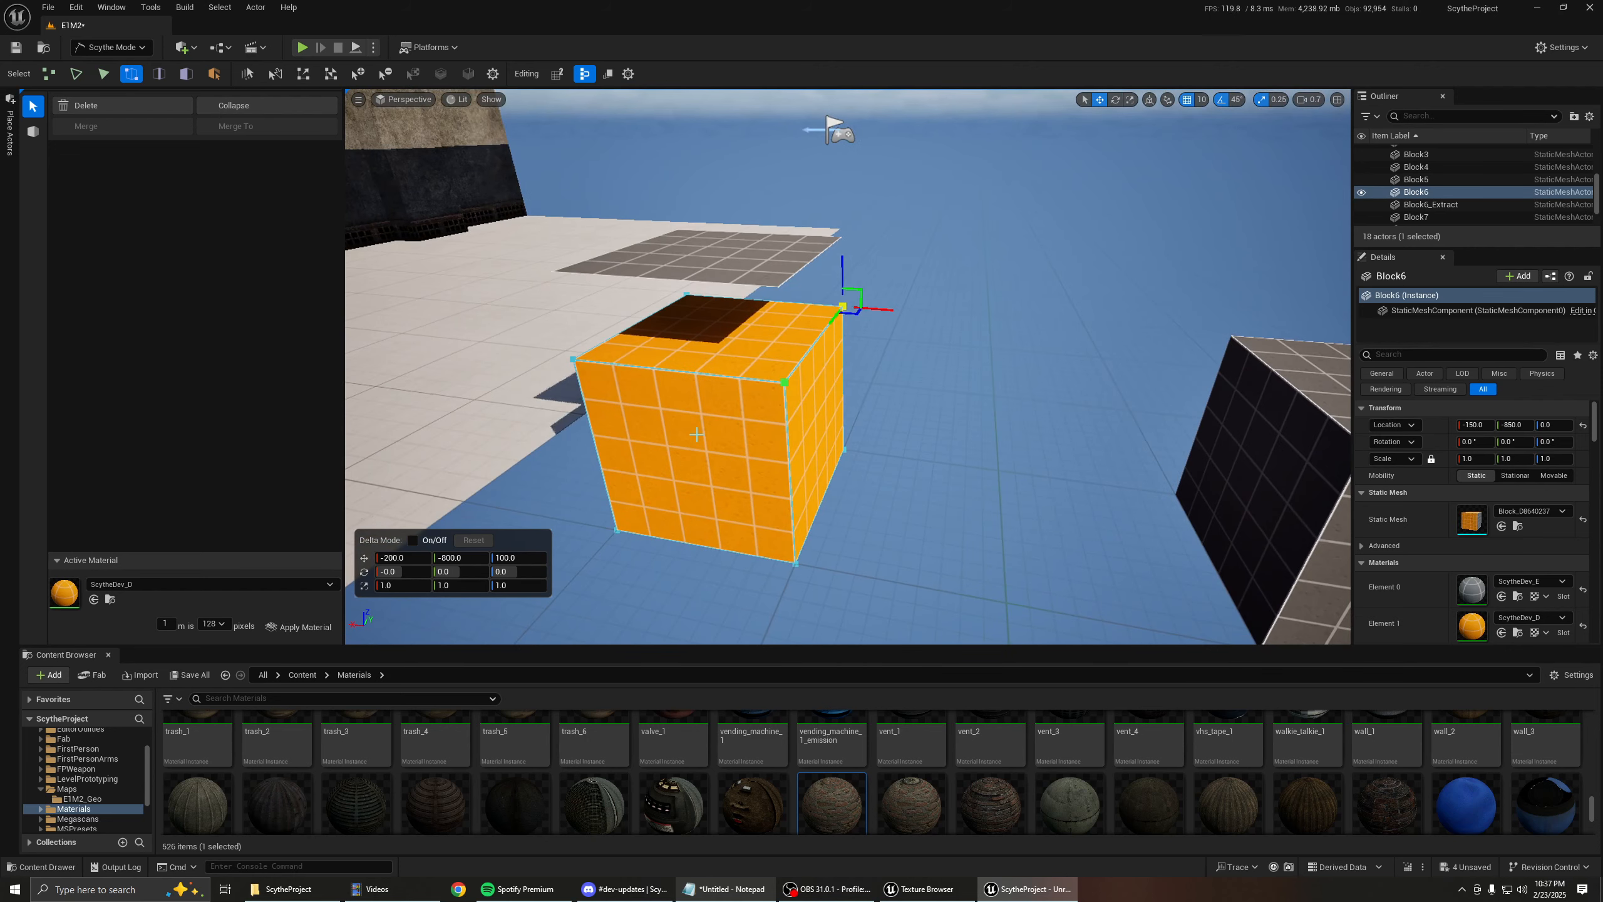
Switch the viewport to Unlit shading and select Block7.
{"action": "key", "text": "alt+3"}
{"action": "right_click_drag", "start_coordinate": [699, 435], "coordinate": [856, 436]}
{"action": "left_click", "coordinate": [763, 384]}
{"action": "mouse_move", "coordinate": [763, 384]}
{"action": "right_mouse_down"}
{"action": "mouse_move", "coordinate": [783, 391]}
{"action": "mouse_move", "coordinate": [755, 420]}
{"action": "mouse_move", "coordinate": [782, 384]}
{"action": "right_mouse_up"}
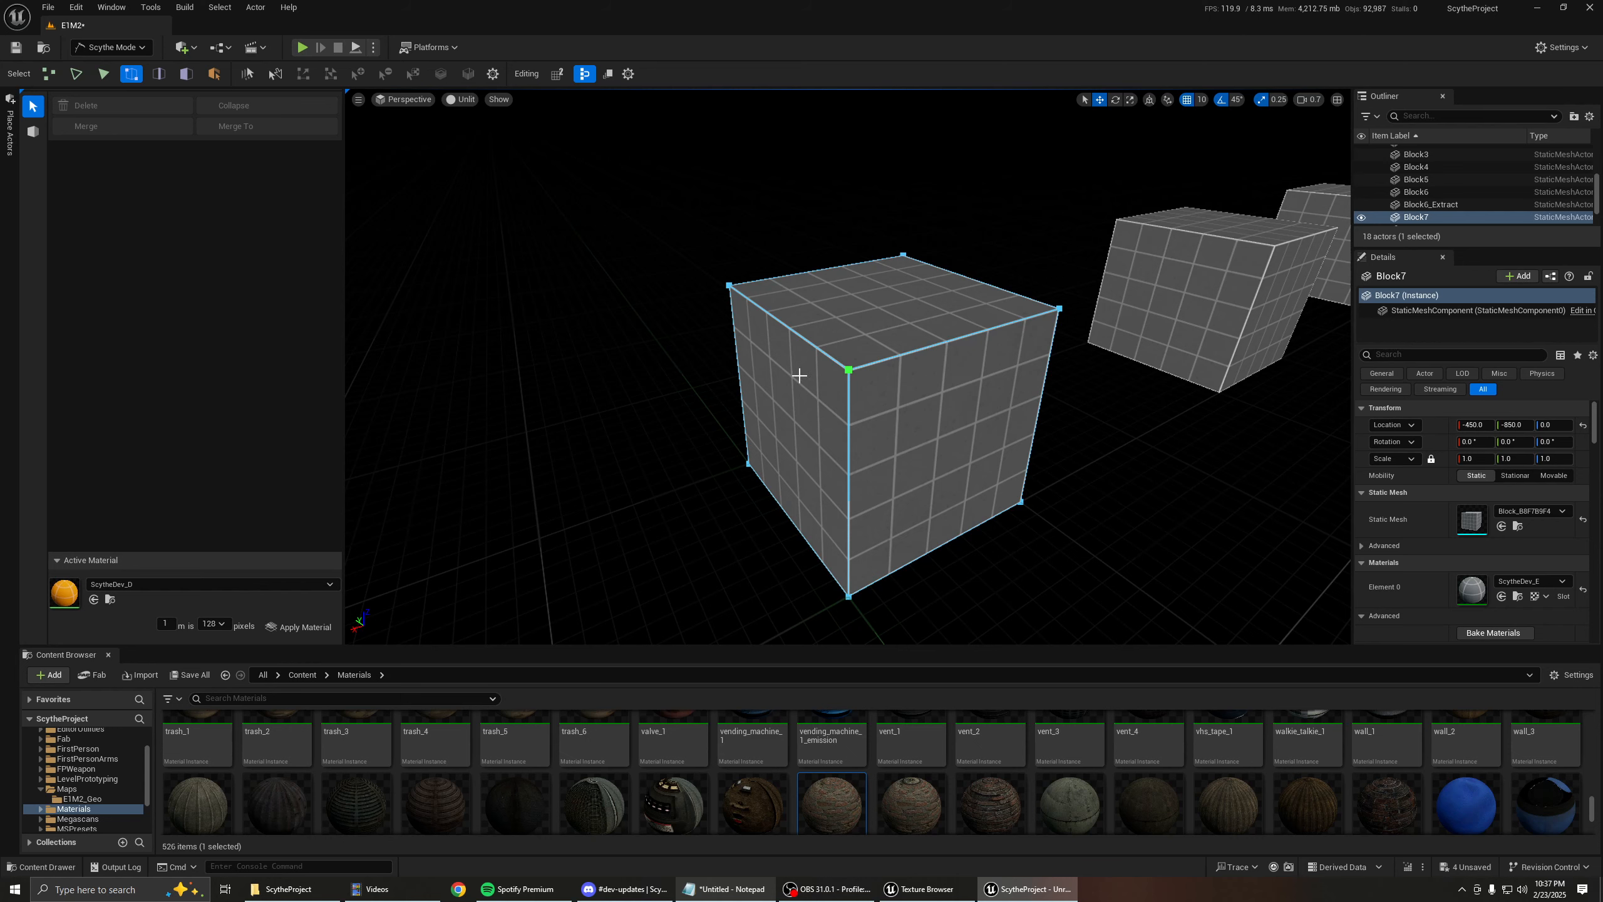
Select a top corner vertex of Block7 and convert the selection to the faces that share it.
{"action": "mouse_move", "coordinate": [932, 390]}
{"action": "right_mouse_down"}
{"action": "mouse_move", "coordinate": [802, 404]}
{"action": "mouse_move", "coordinate": [915, 404]}
{"action": "mouse_move", "coordinate": [799, 402]}
{"action": "mouse_move", "coordinate": [921, 391]}
{"action": "right_mouse_up"}
{"action": "scroll", "coordinate": [909, 394], "scroll_direction": "down", "scroll_amount": 2}
{"action": "left_click", "coordinate": [902, 404]}
{"action": "key", "text": "3"}
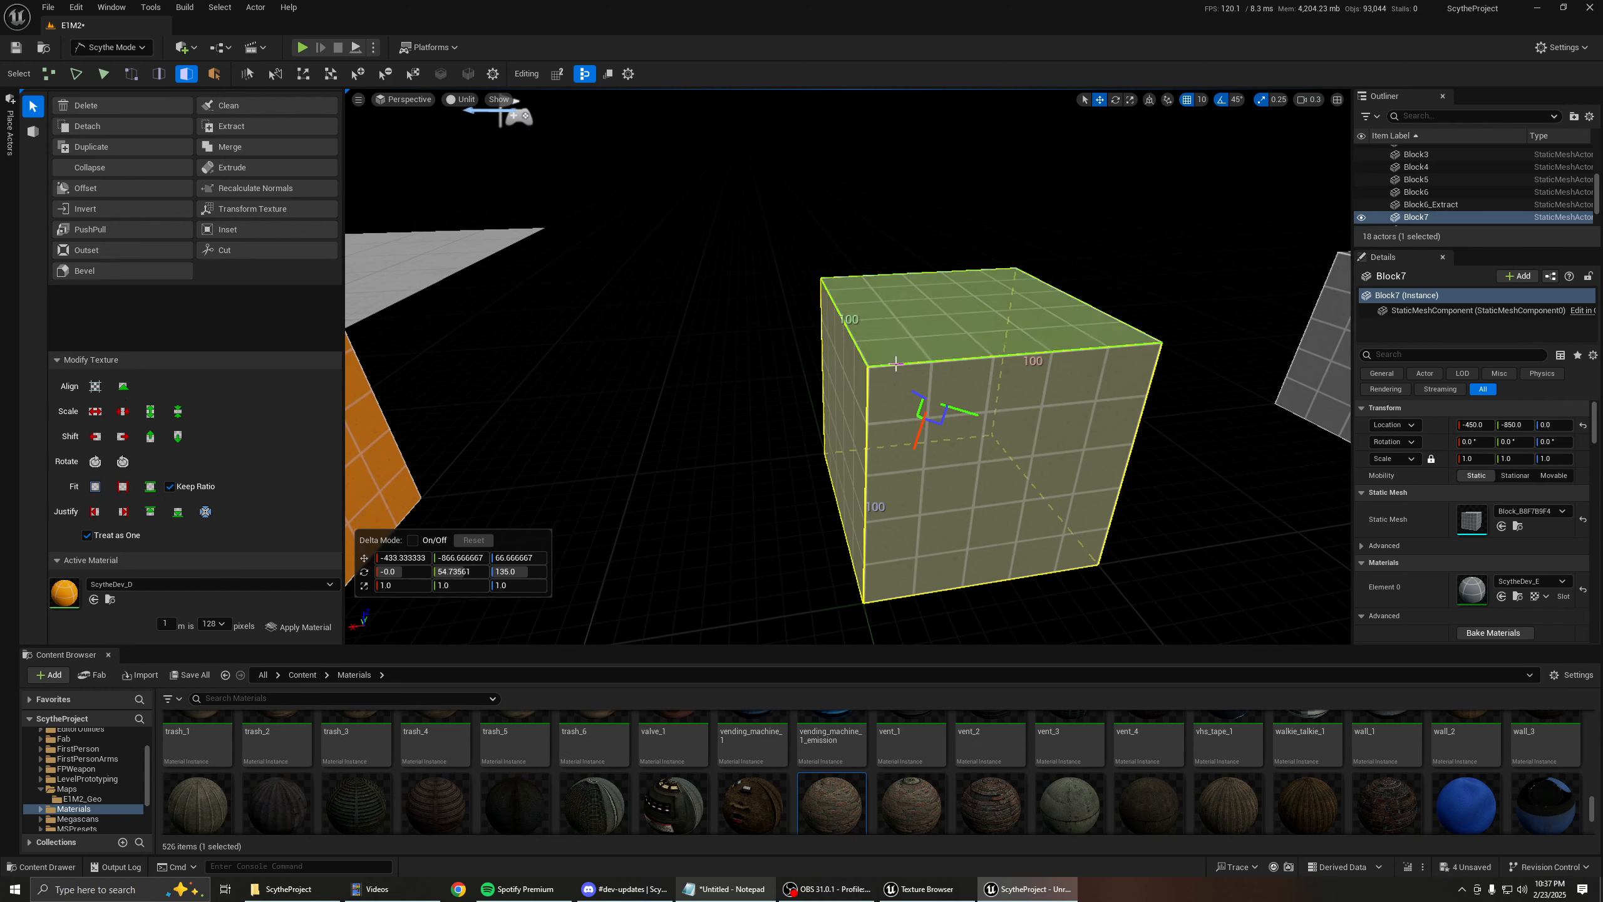
Select a top edge of Block7, convert it to its adjoining faces, and clear the face selection.
{"action": "key", "text": "2"}
{"action": "left_click", "coordinate": [919, 365]}
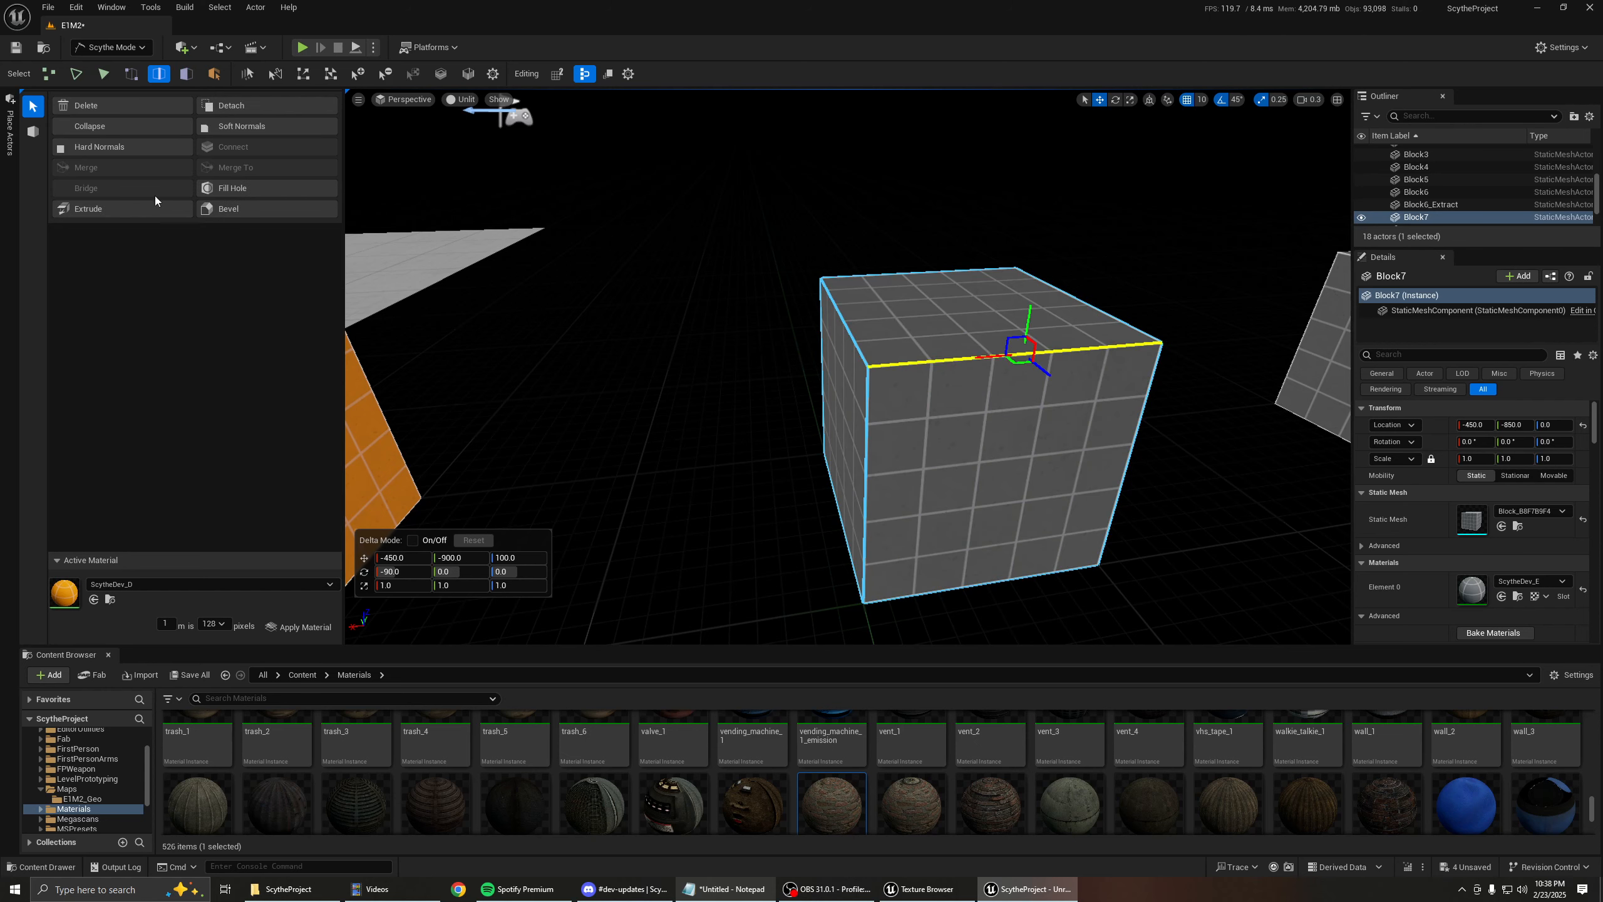
{"action": "left_click", "coordinate": [185, 74]}
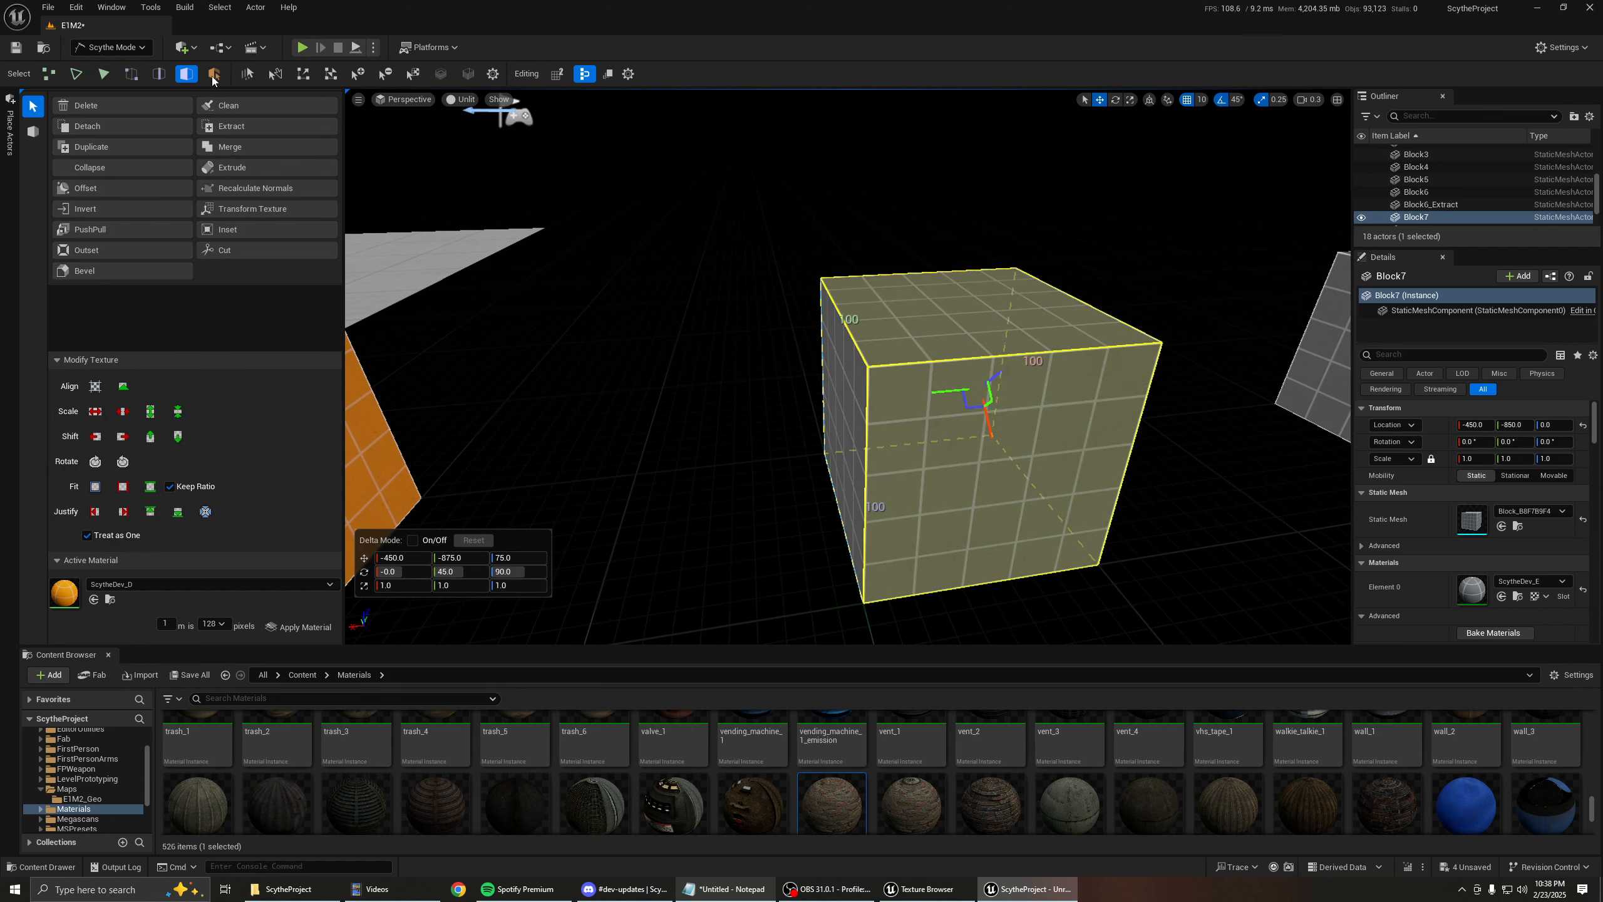
{"action": "left_click", "coordinate": [214, 74]}
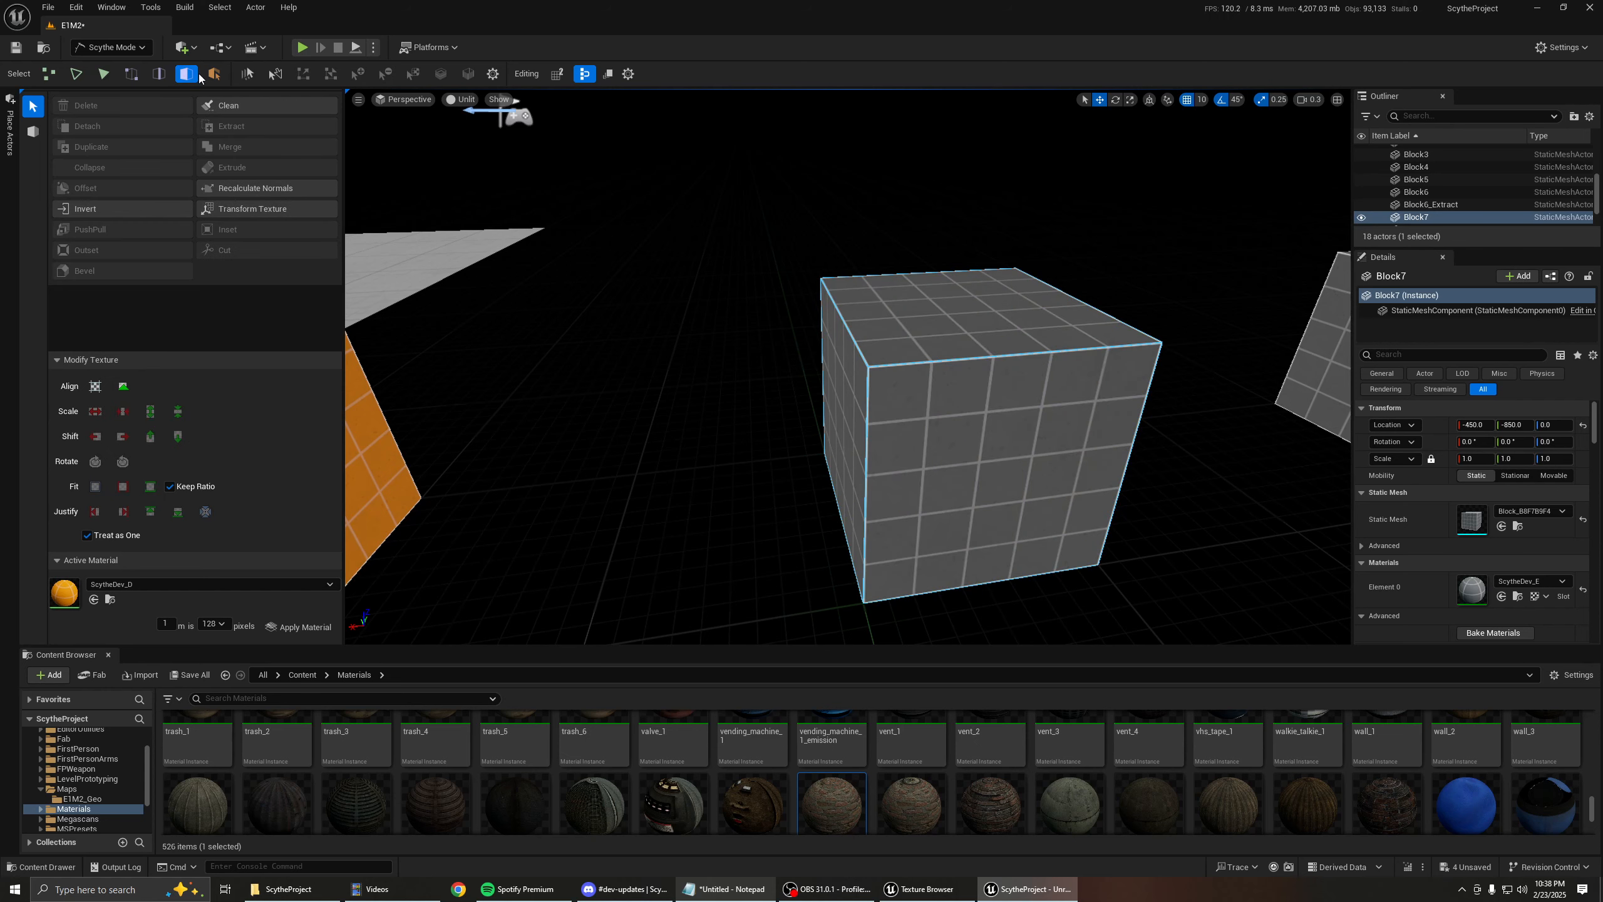
Select a side face of Block7, convert it to its border edges, and reduce the selection to its top edge.
{"action": "left_click", "coordinate": [990, 479]}
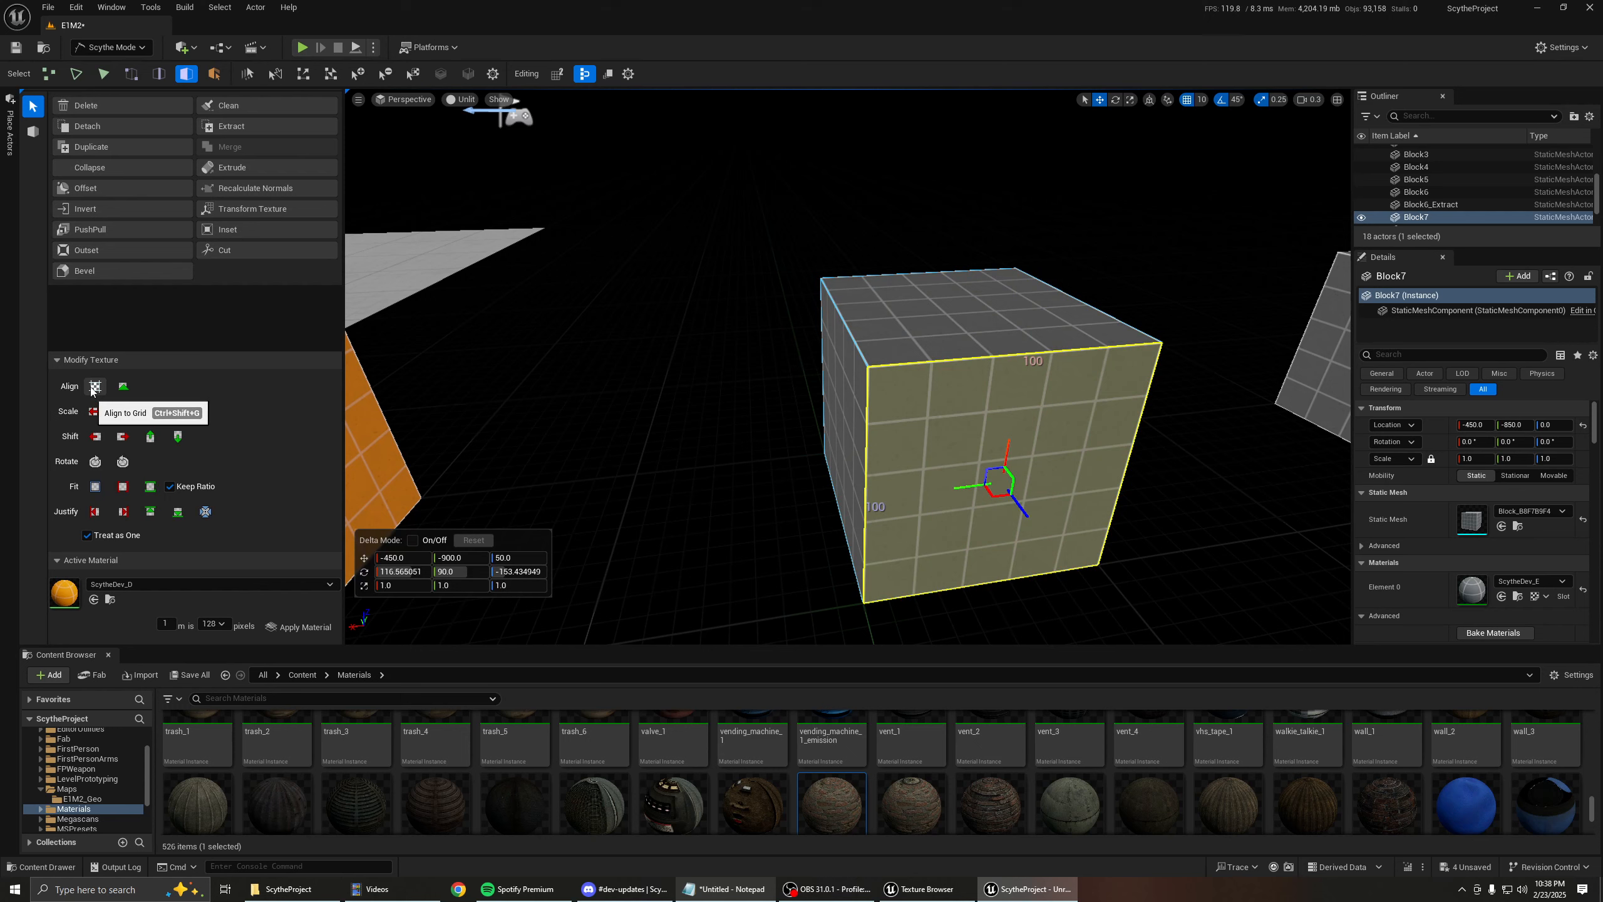
{"action": "key", "text": "2"}
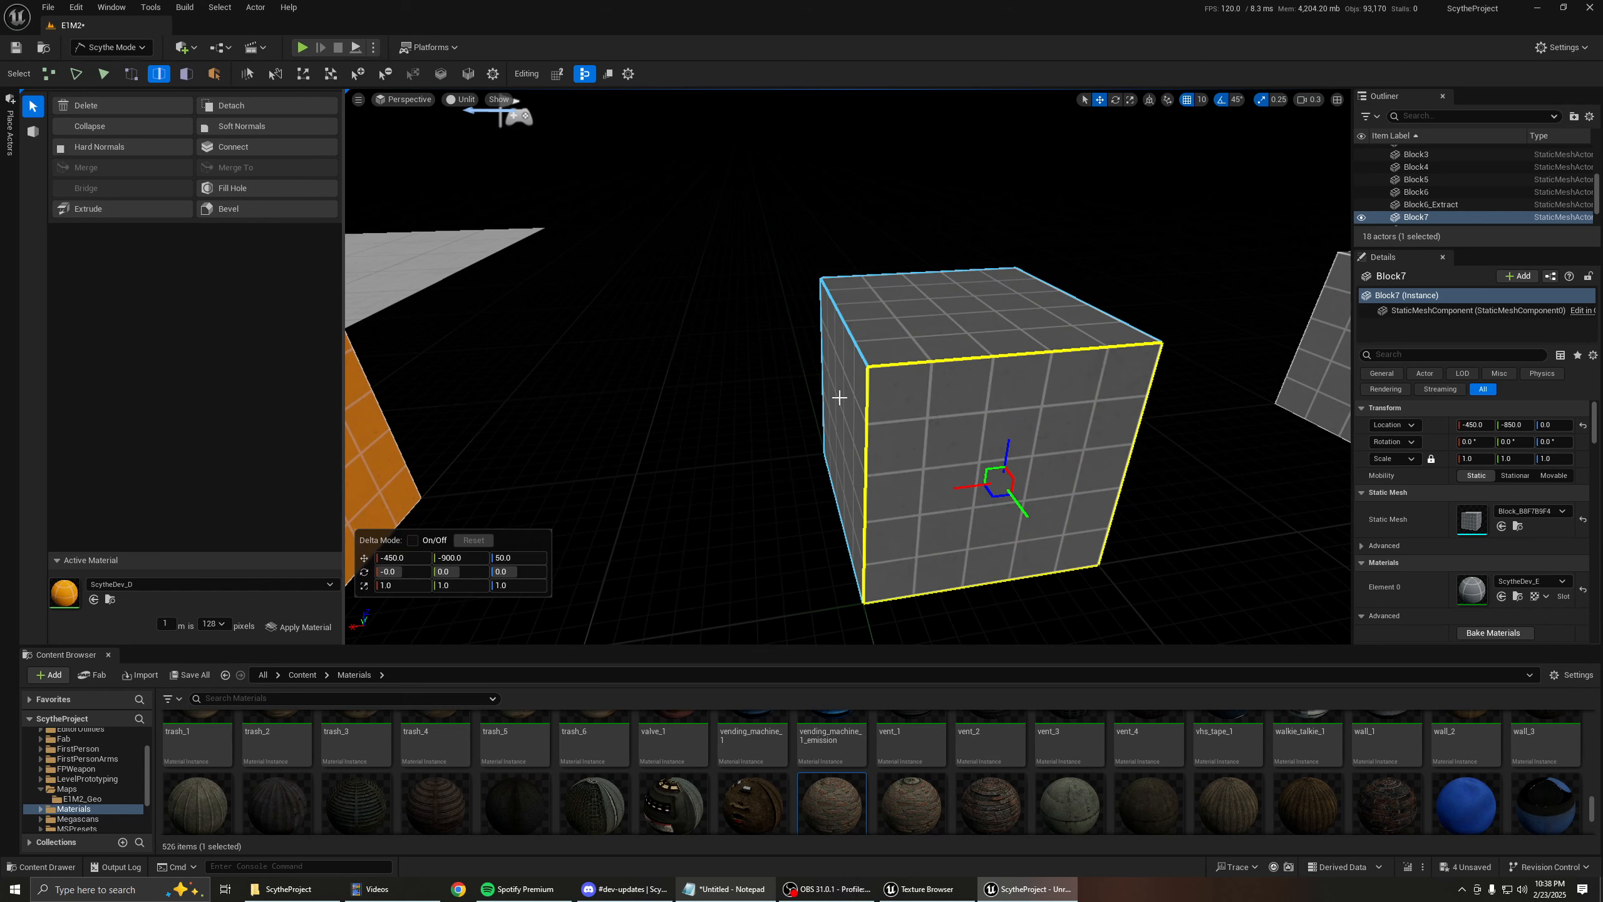
{"action": "left_click", "coordinate": [904, 366]}
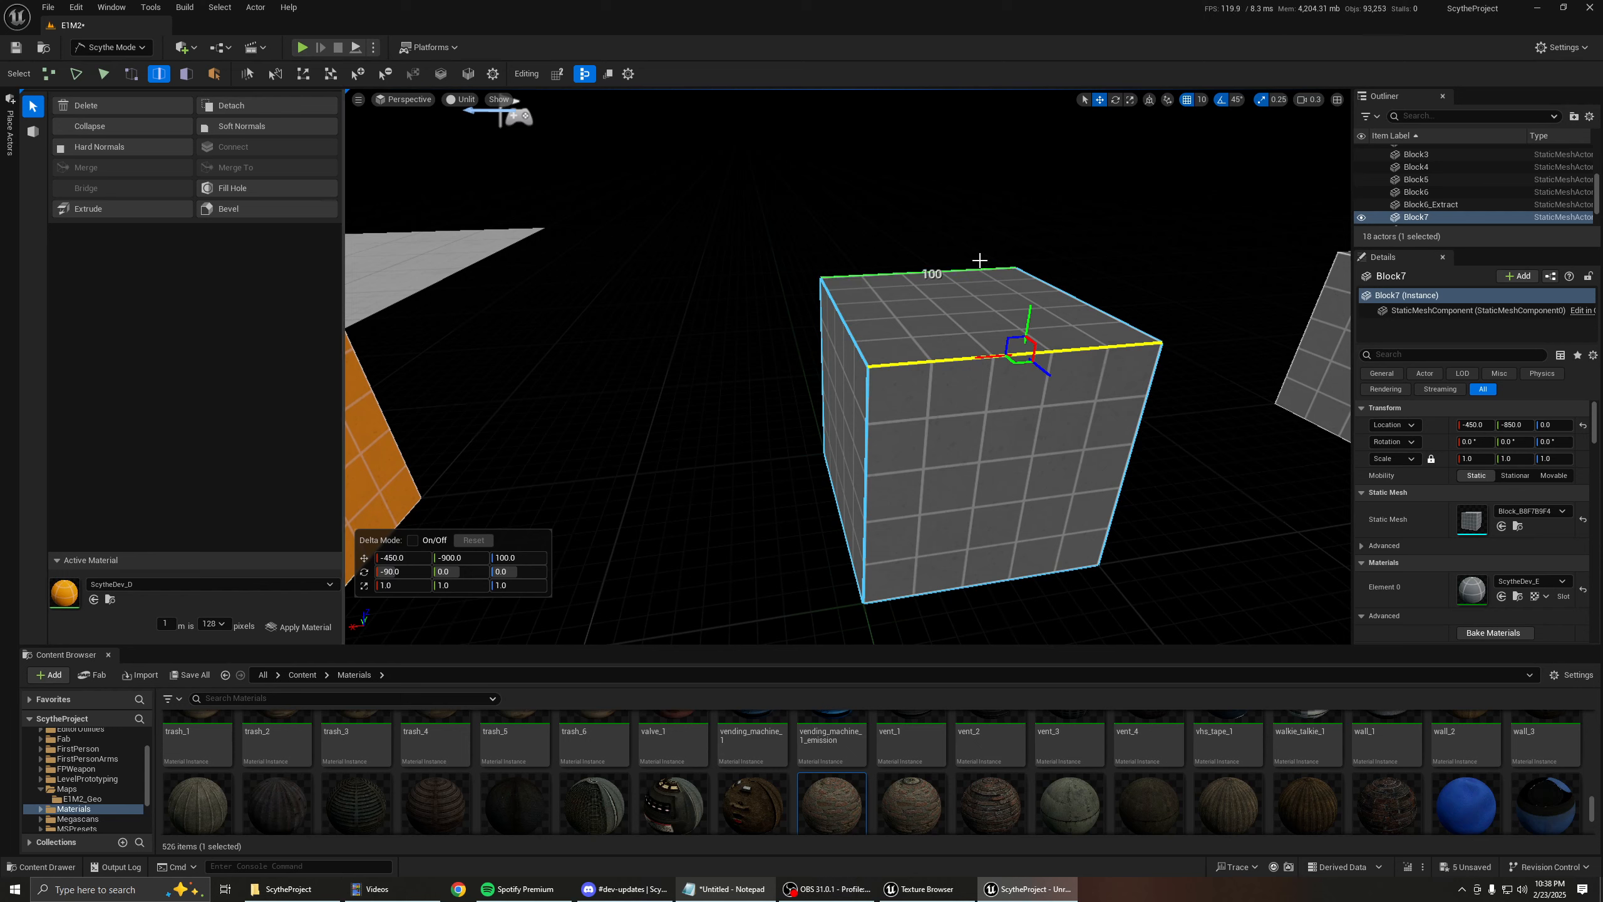
Select a single top corner vertex of Block7 and deselect everything.
{"action": "key", "text": "d"}
{"action": "right_click_drag", "start_coordinate": [808, 429], "coordinate": [817, 398]}
{"action": "key", "text": "1"}
{"action": "left_click", "coordinate": [783, 390]}
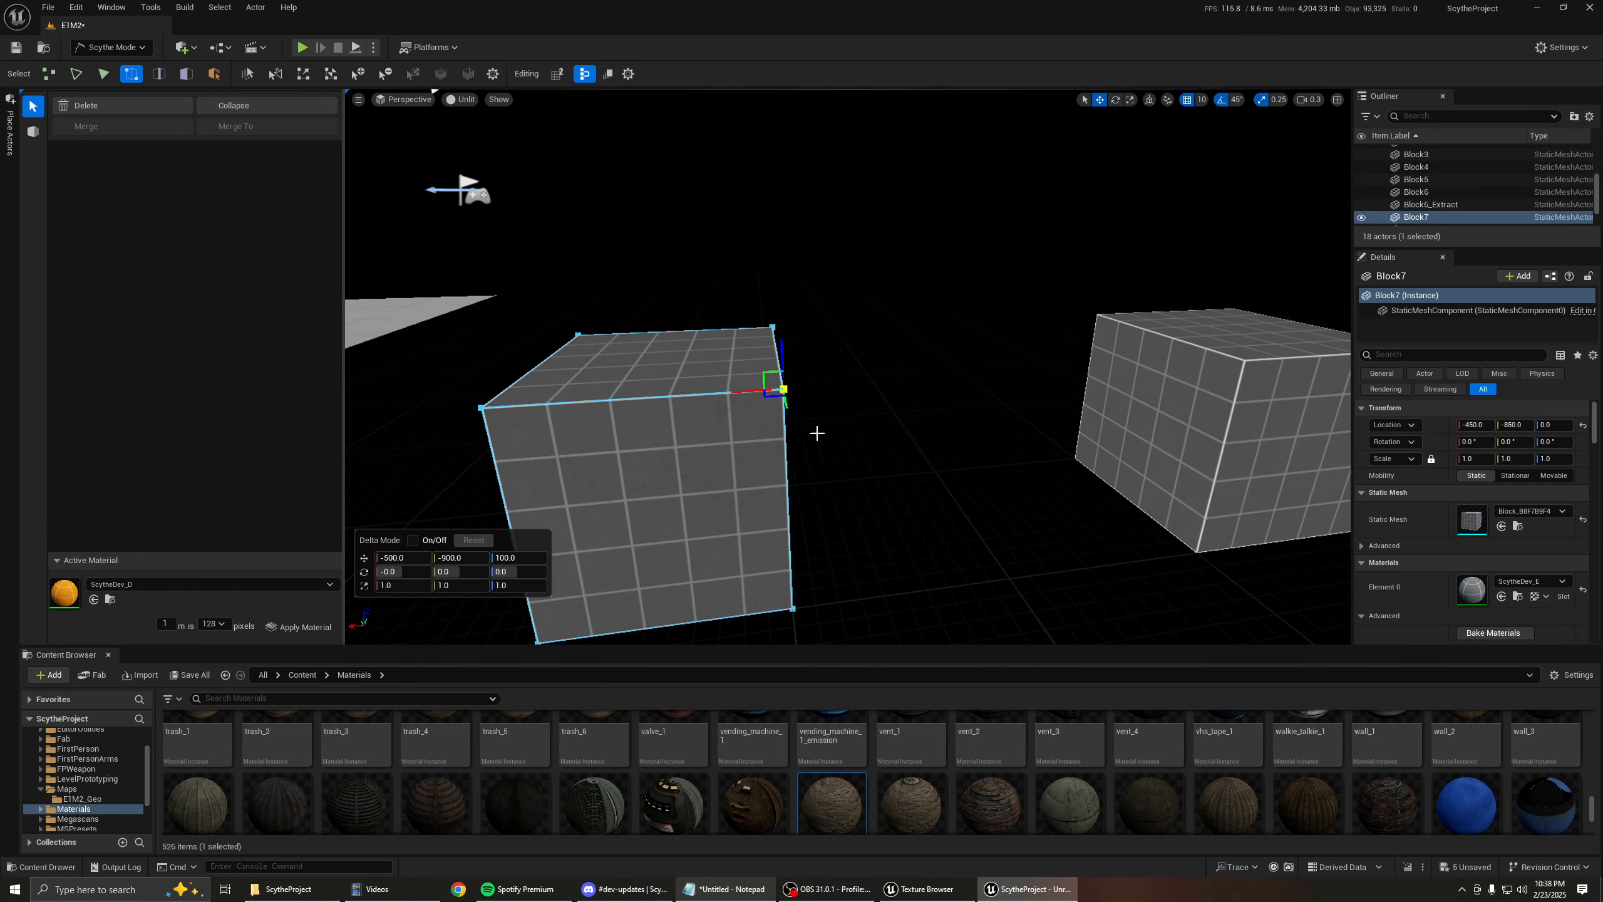
{"action": "right_click_drag", "start_coordinate": [1114, 310], "coordinate": [1073, 307]}
{"action": "key", "text": "d"}
{"action": "left_click", "coordinate": [1085, 328]}
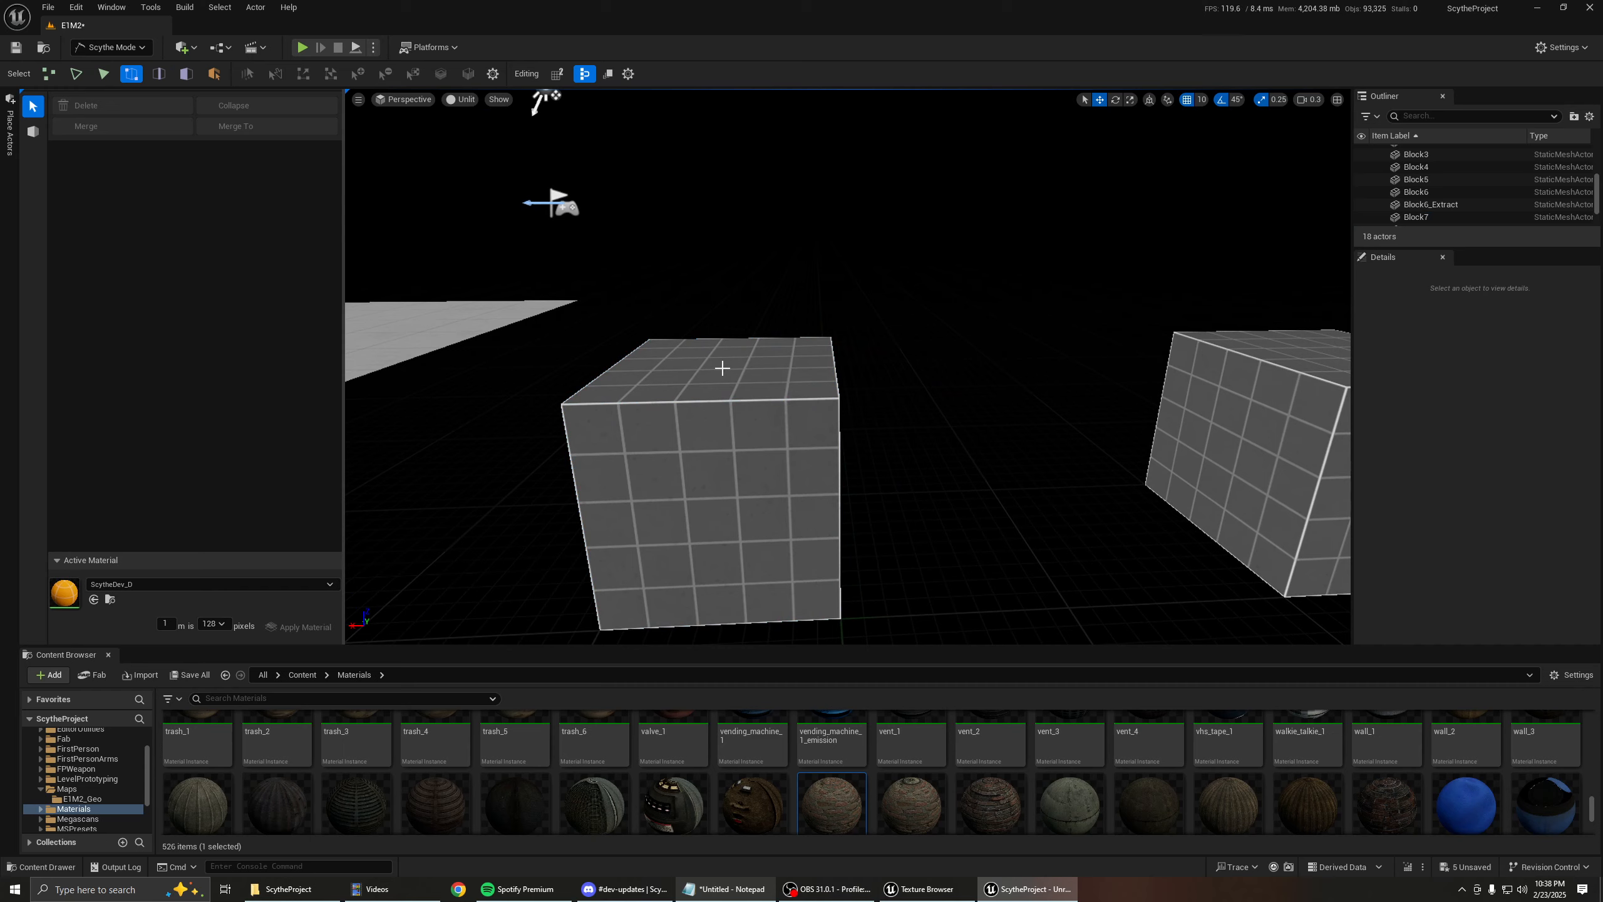
Select the top face of Block7, collapse it, and undo the collapse.
{"action": "key", "text": "3"}
{"action": "left_click", "coordinate": [679, 391]}
{"action": "left_click", "coordinate": [678, 391]}
{"action": "right_click_drag", "start_coordinate": [745, 342], "coordinate": [1088, 601]}
{"action": "key", "text": "a"}
{"action": "key", "text": "e"}
{"action": "left_click", "coordinate": [116, 165]}
{"action": "key", "text": "d"}
{"action": "right_click_drag", "start_coordinate": [548, 259], "coordinate": [740, 340]}
{"action": "key", "text": "ctrl+z"}
Select the four edges around Block7's top, collapse them to a point, and undo the collapse.
{"action": "left_click", "coordinate": [740, 340]}
{"action": "left_click", "coordinate": [871, 280], "text": "shift"}
{"action": "left_click", "coordinate": [1033, 317], "text": "shift"}
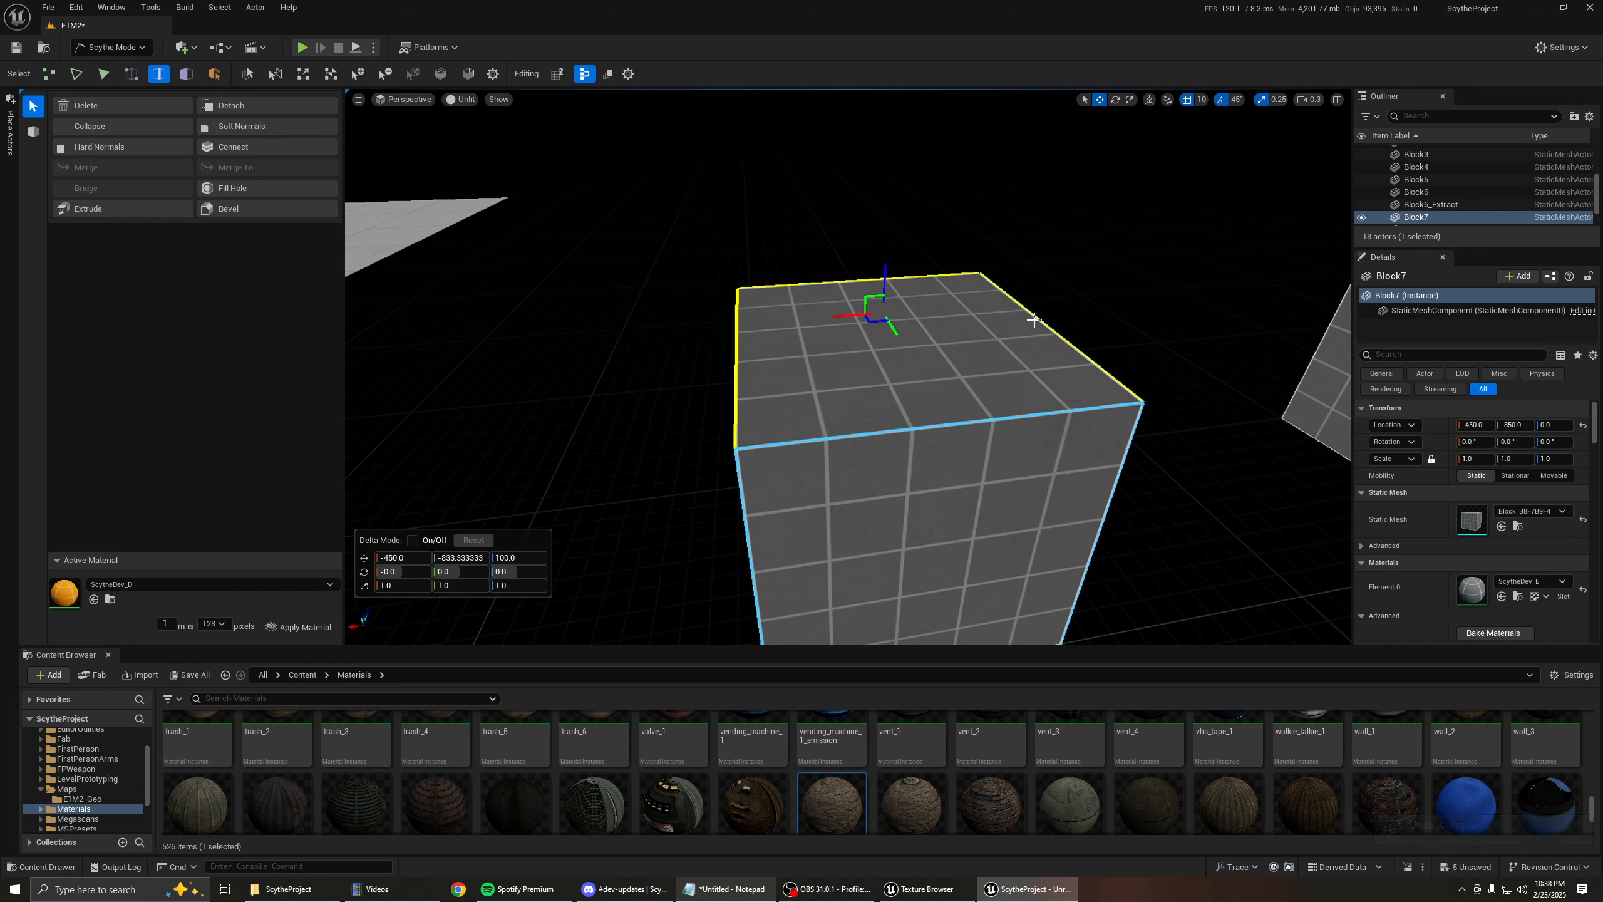
{"action": "left_click", "coordinate": [953, 420], "text": "shift"}
{"action": "left_click", "coordinate": [120, 130]}
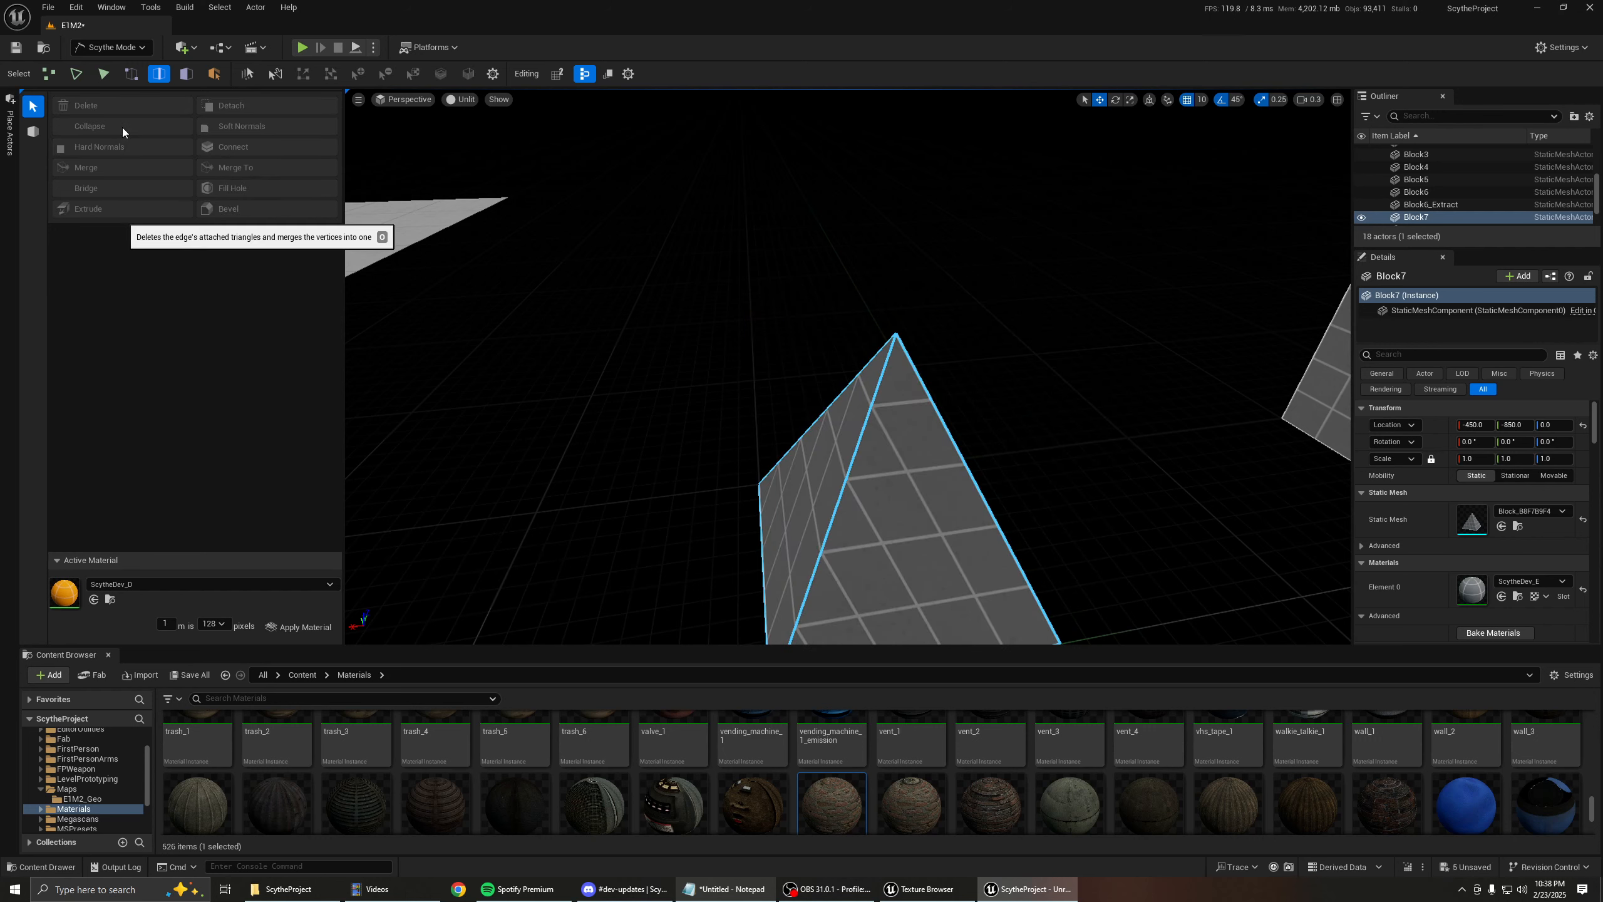
{"action": "key", "text": "ctrl+z"}
Collapse the four top edges of Block7 with the selection started from the front edge.
{"action": "left_click", "coordinate": [877, 429]}
{"action": "left_click", "coordinate": [739, 366], "text": "shift"}
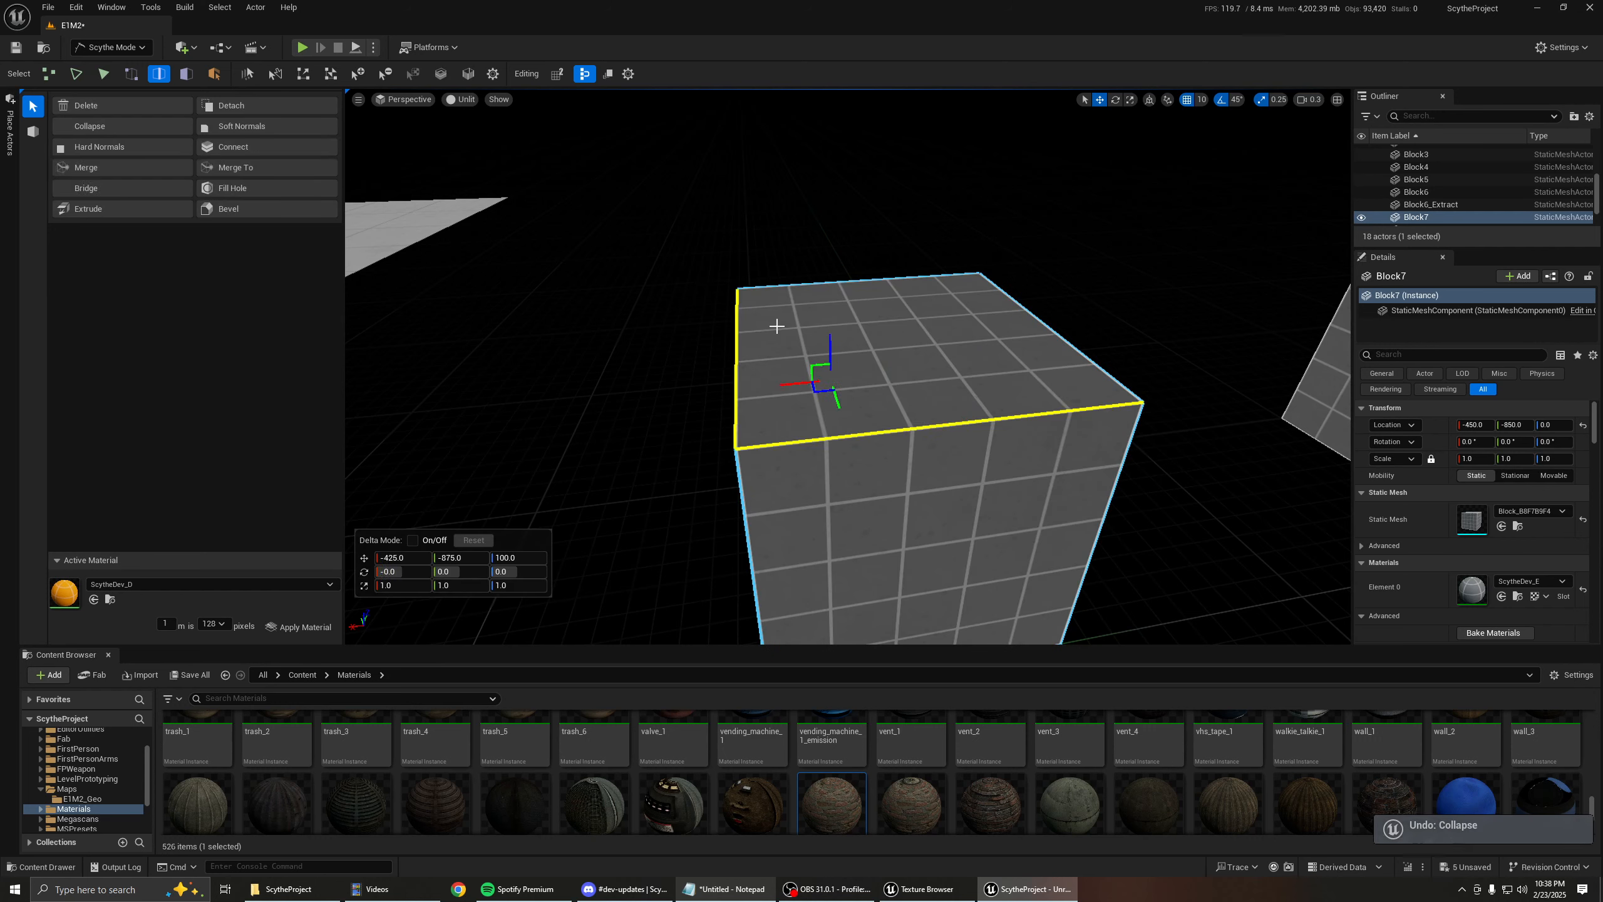
{"action": "left_click", "coordinate": [938, 278], "text": "shift"}
{"action": "left_click", "coordinate": [1060, 336], "text": "shift"}
{"action": "left_click", "coordinate": [138, 130]}
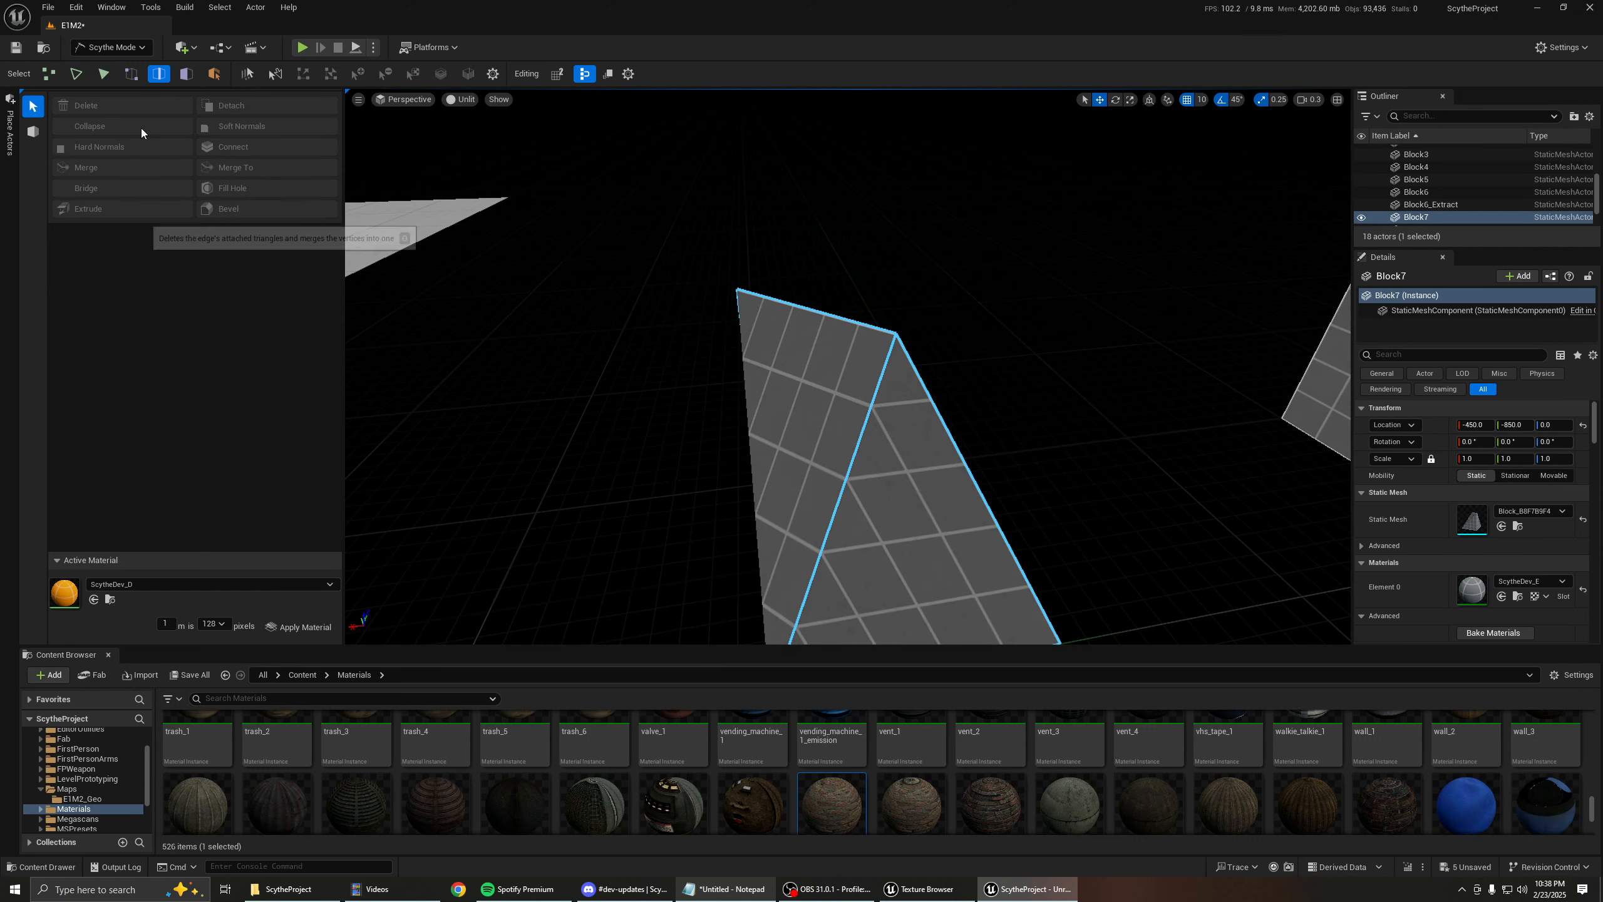
Examine the collapsed Block7 from its other sides and undo the collapse.
{"action": "key", "text": "a"}
{"action": "right_click_drag", "start_coordinate": [682, 266], "coordinate": [915, 290]}
{"action": "scroll", "coordinate": [745, 272], "scroll_direction": "up", "scroll_amount": 1}
{"action": "right_click_drag", "start_coordinate": [688, 348], "coordinate": [783, 361]}
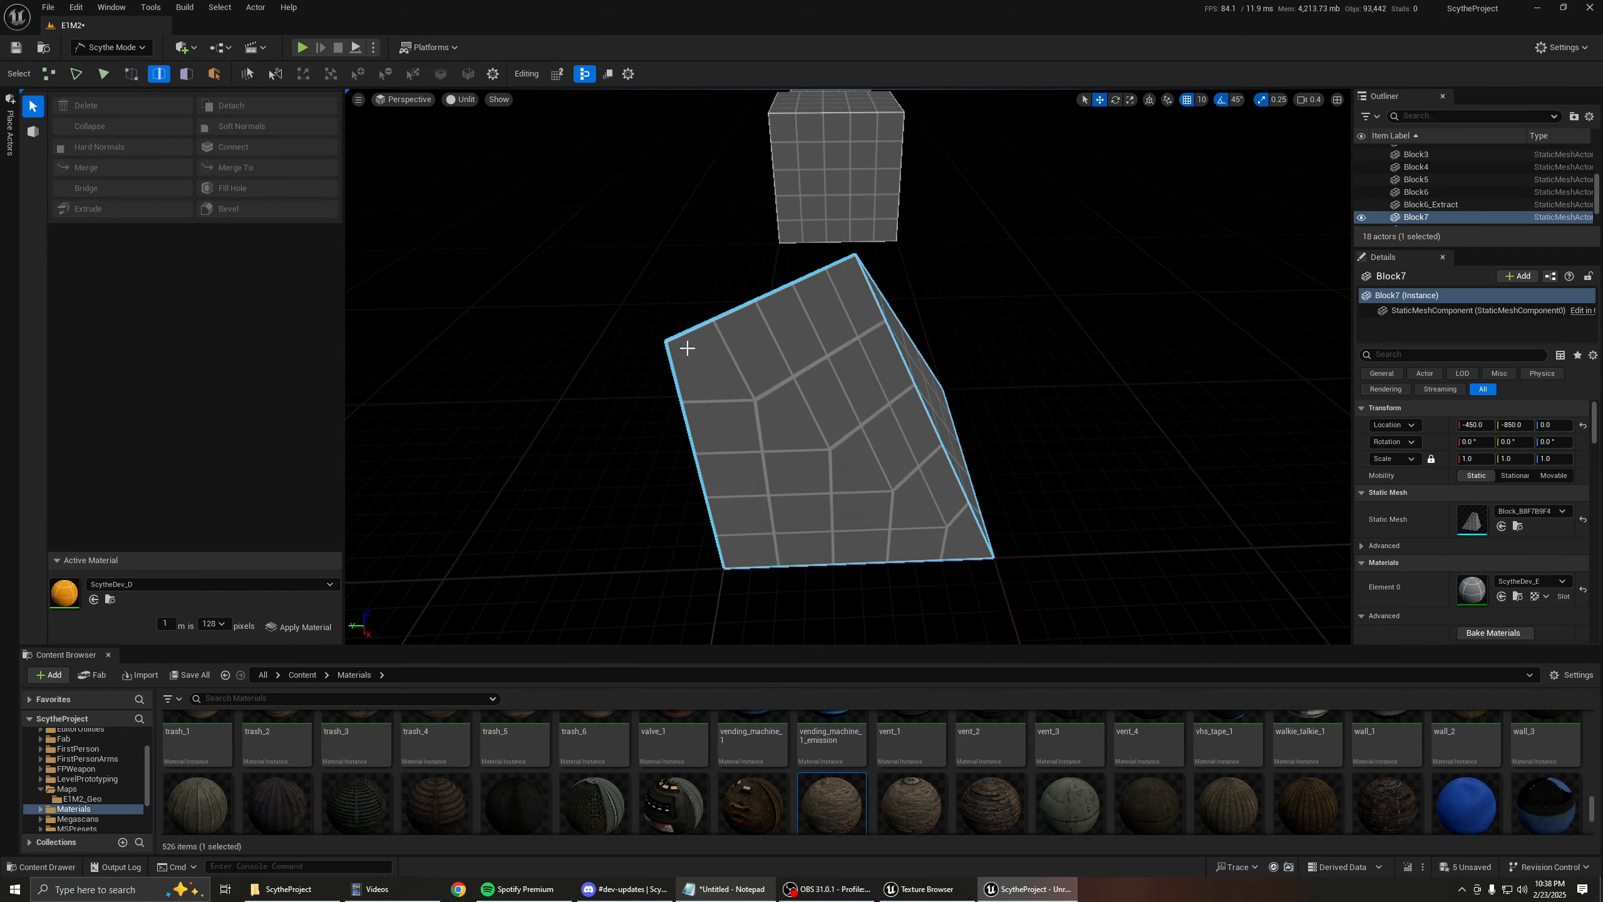
{"action": "key", "text": "d"}
{"action": "right_click_drag", "start_coordinate": [851, 239], "coordinate": [953, 229]}
{"action": "key", "text": "a"}
{"action": "right_click_drag", "start_coordinate": [588, 319], "coordinate": [588, 333]}
{"action": "key", "text": "ctrl+z"}
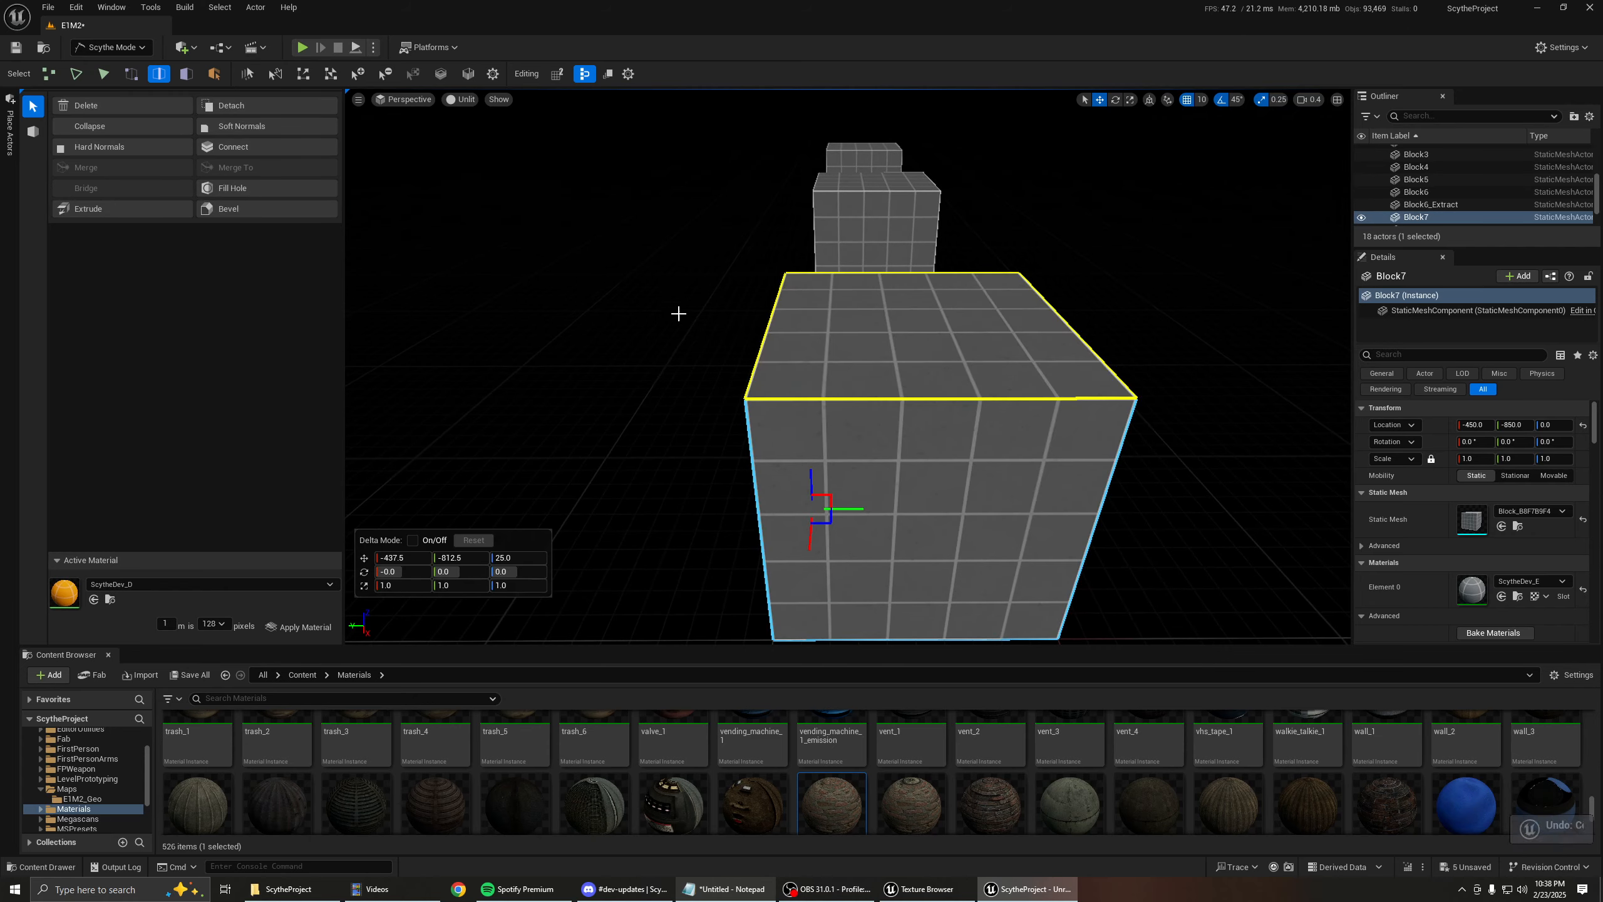
Reselect the left, back, right and front top edges of Block7, collapse them into a pyramid, and undo it.
{"action": "key", "text": "d"}
{"action": "right_click_drag", "start_coordinate": [765, 319], "coordinate": [593, 316]}
{"action": "left_click", "coordinate": [741, 359]}
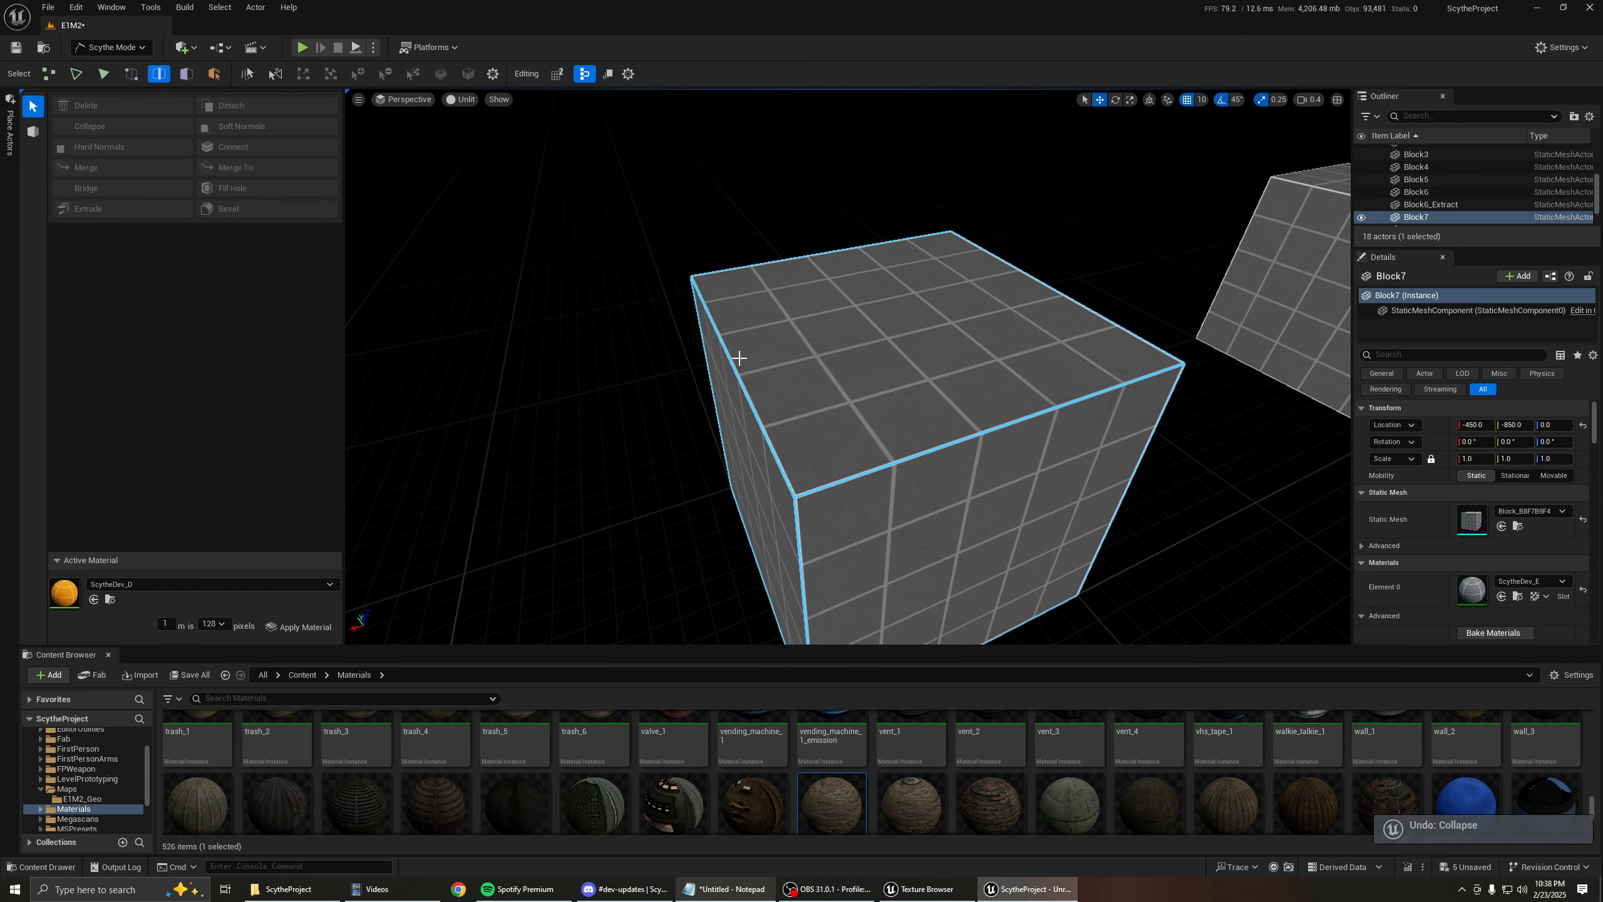
{"action": "left_click", "coordinate": [777, 268], "text": "shift"}
{"action": "left_click", "coordinate": [1029, 270], "text": "shift"}
{"action": "left_click", "coordinate": [968, 440], "text": "shift"}
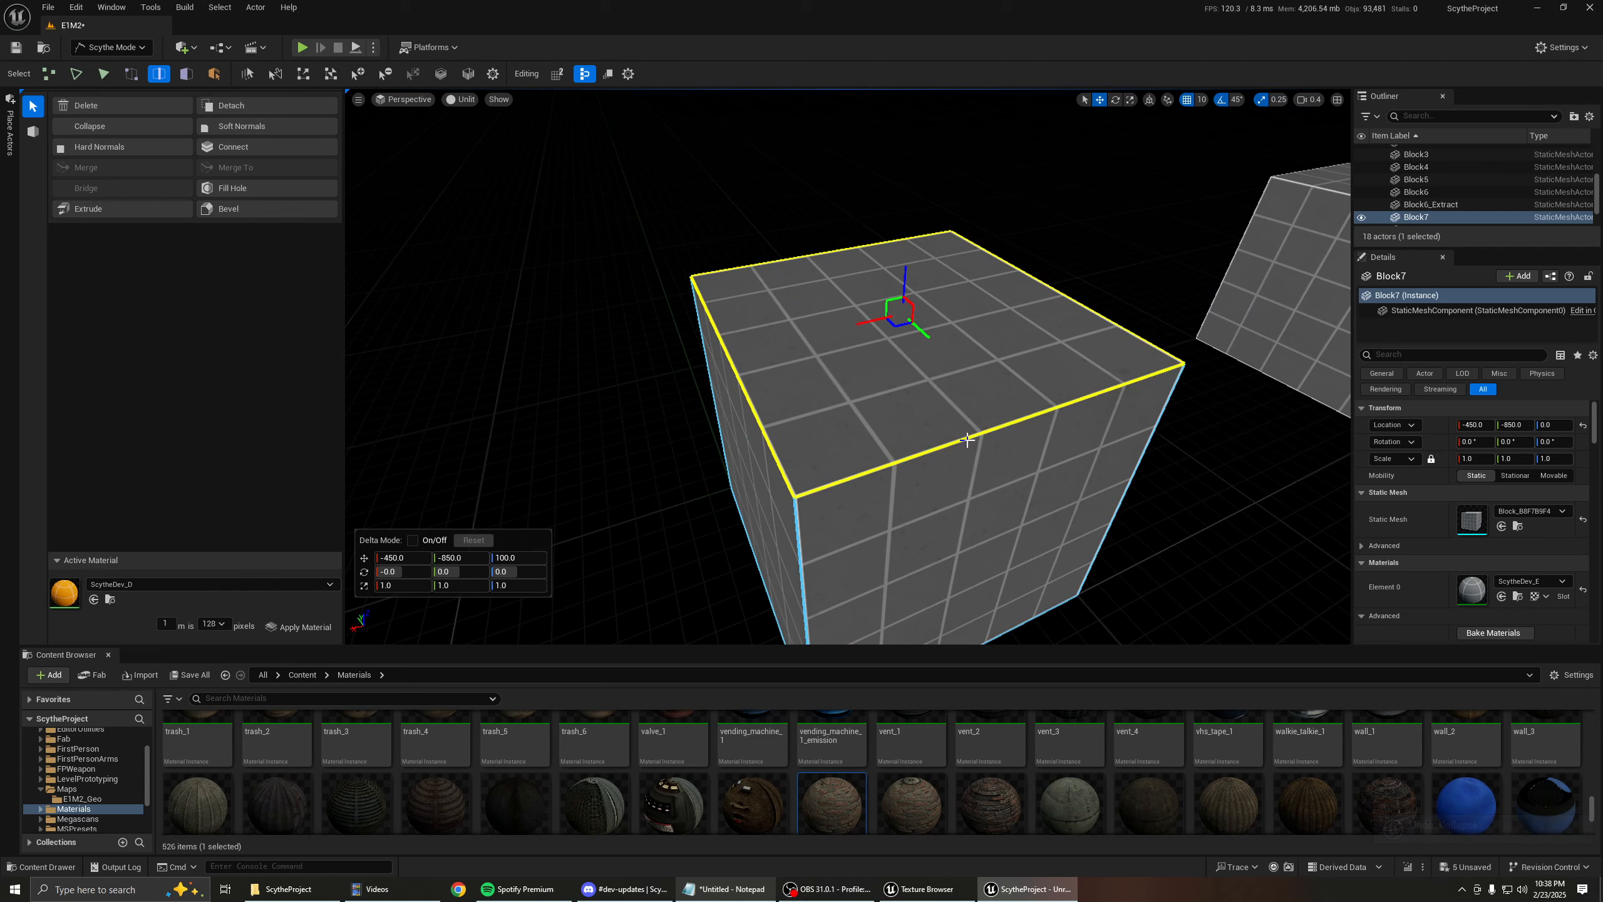
{"action": "left_click", "coordinate": [118, 128]}
{"action": "key", "text": "d"}
{"action": "right_click_drag", "start_coordinate": [501, 182], "coordinate": [389, 182]}
{"action": "key", "text": "s"}
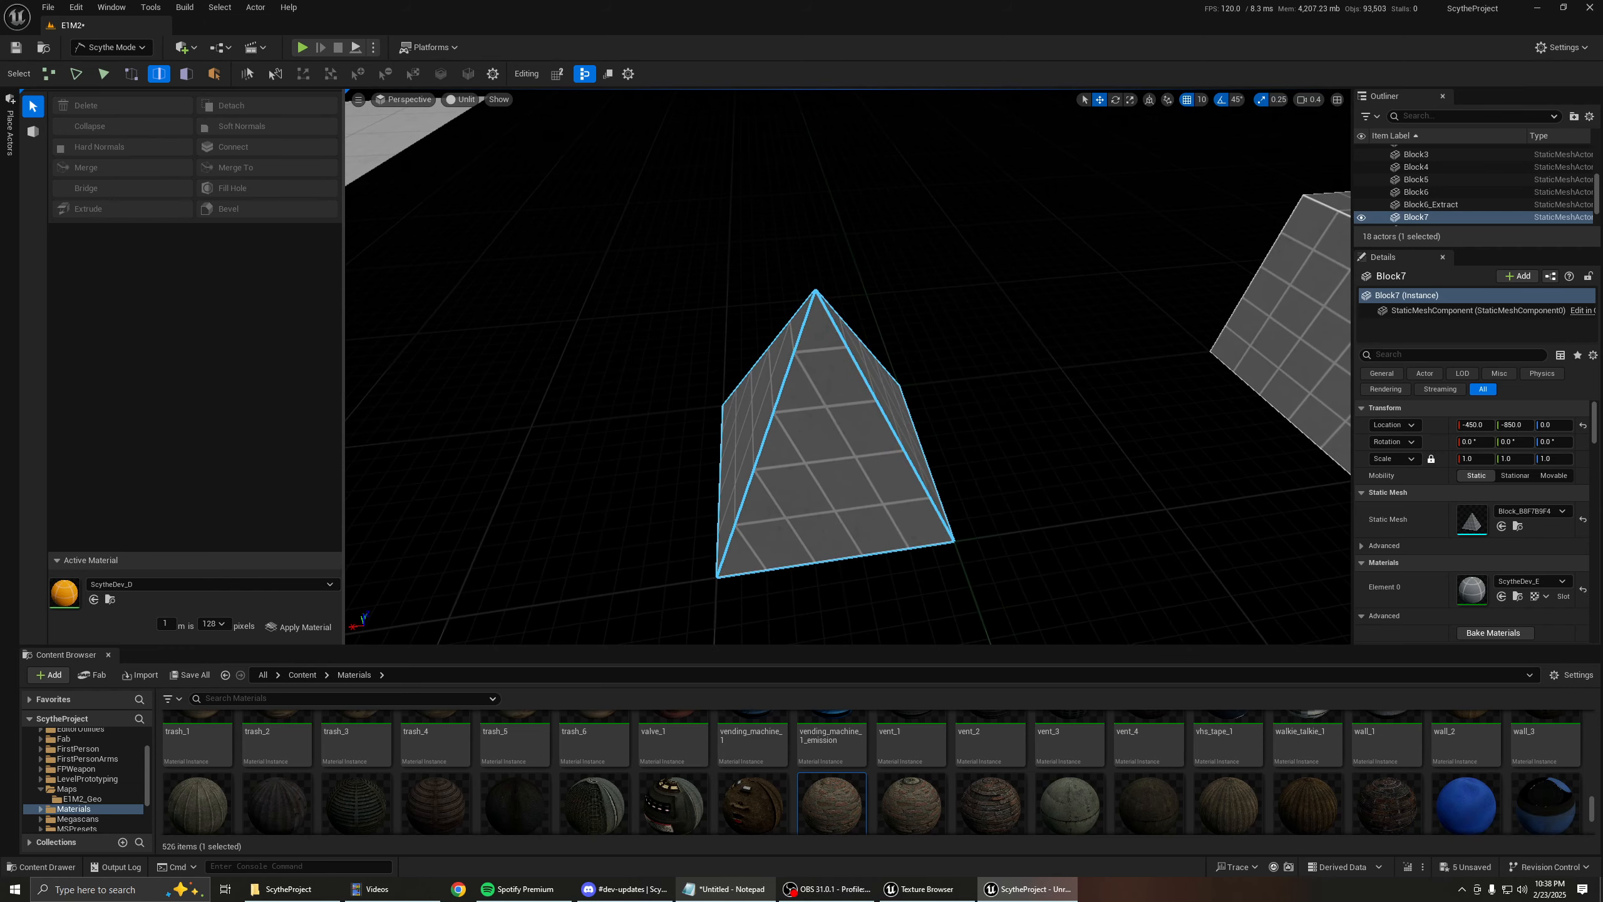
{"action": "key", "text": "ctrl+z"}
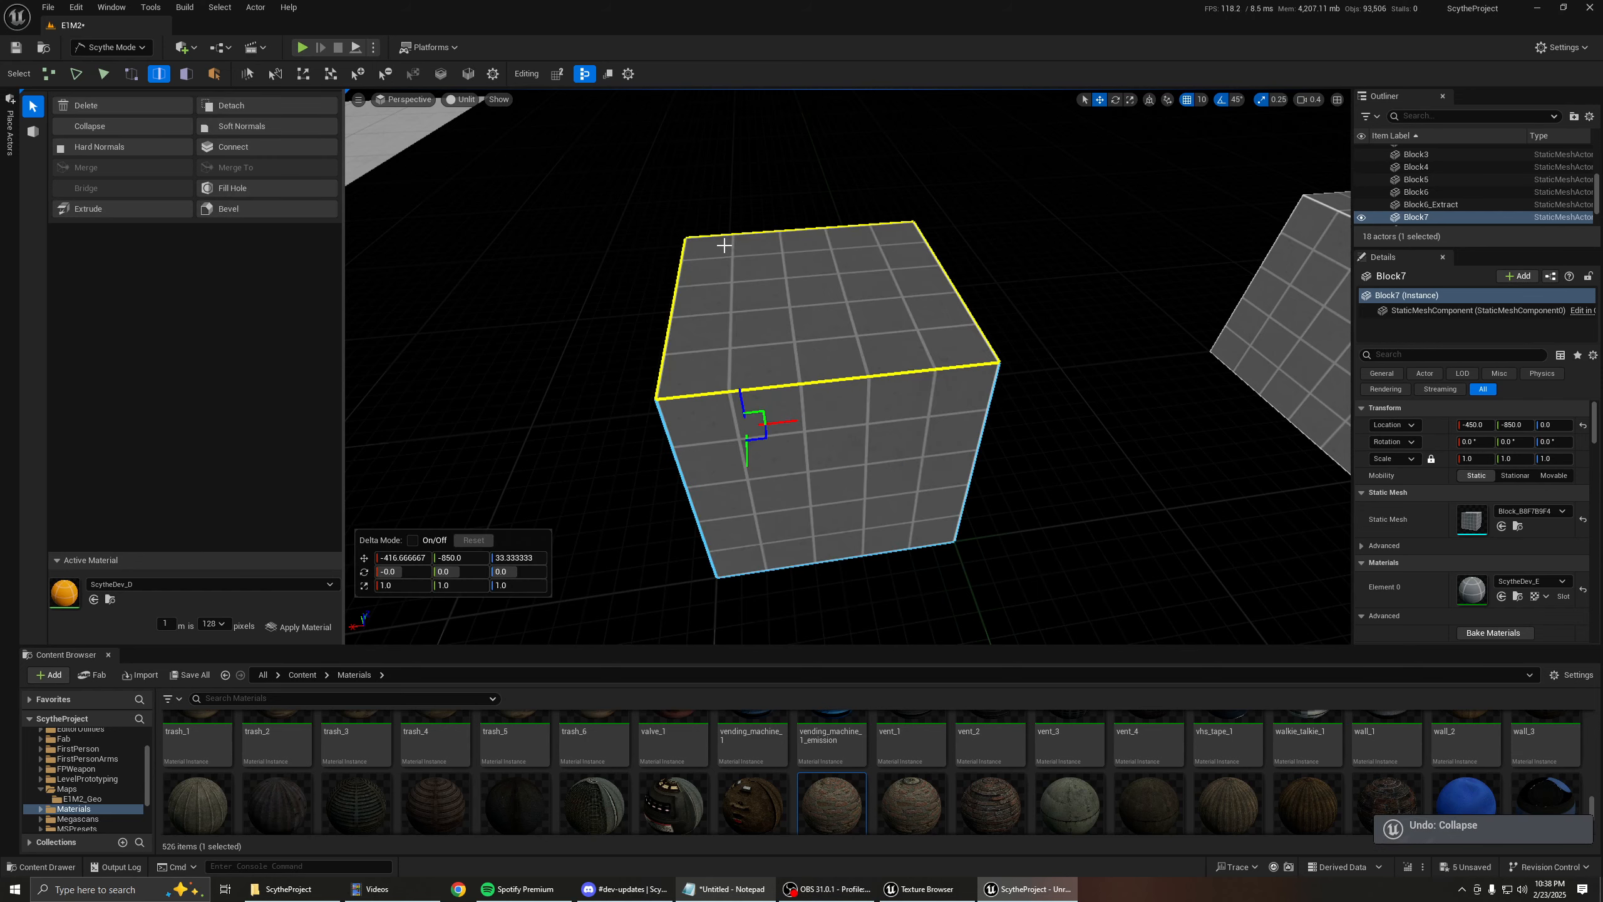
Select the top face of Block7 and convert the selection to its triangles.
{"action": "key", "text": "3"}
{"action": "left_click", "coordinate": [779, 279]}
{"action": "mouse_move", "coordinate": [798, 271]}
{"action": "right_mouse_down"}
{"action": "mouse_move", "coordinate": [884, 253]}
{"action": "mouse_move", "coordinate": [802, 247]}
{"action": "mouse_move", "coordinate": [827, 252]}
{"action": "mouse_move", "coordinate": [798, 272]}
{"action": "right_mouse_up"}
{"action": "key", "text": "s"}
{"action": "mouse_move", "coordinate": [889, 312]}
{"action": "right_mouse_down"}
{"action": "mouse_move", "coordinate": [852, 278]}
{"action": "mouse_move", "coordinate": [887, 311]}
{"action": "right_mouse_up"}
{"action": "key", "text": "w"}
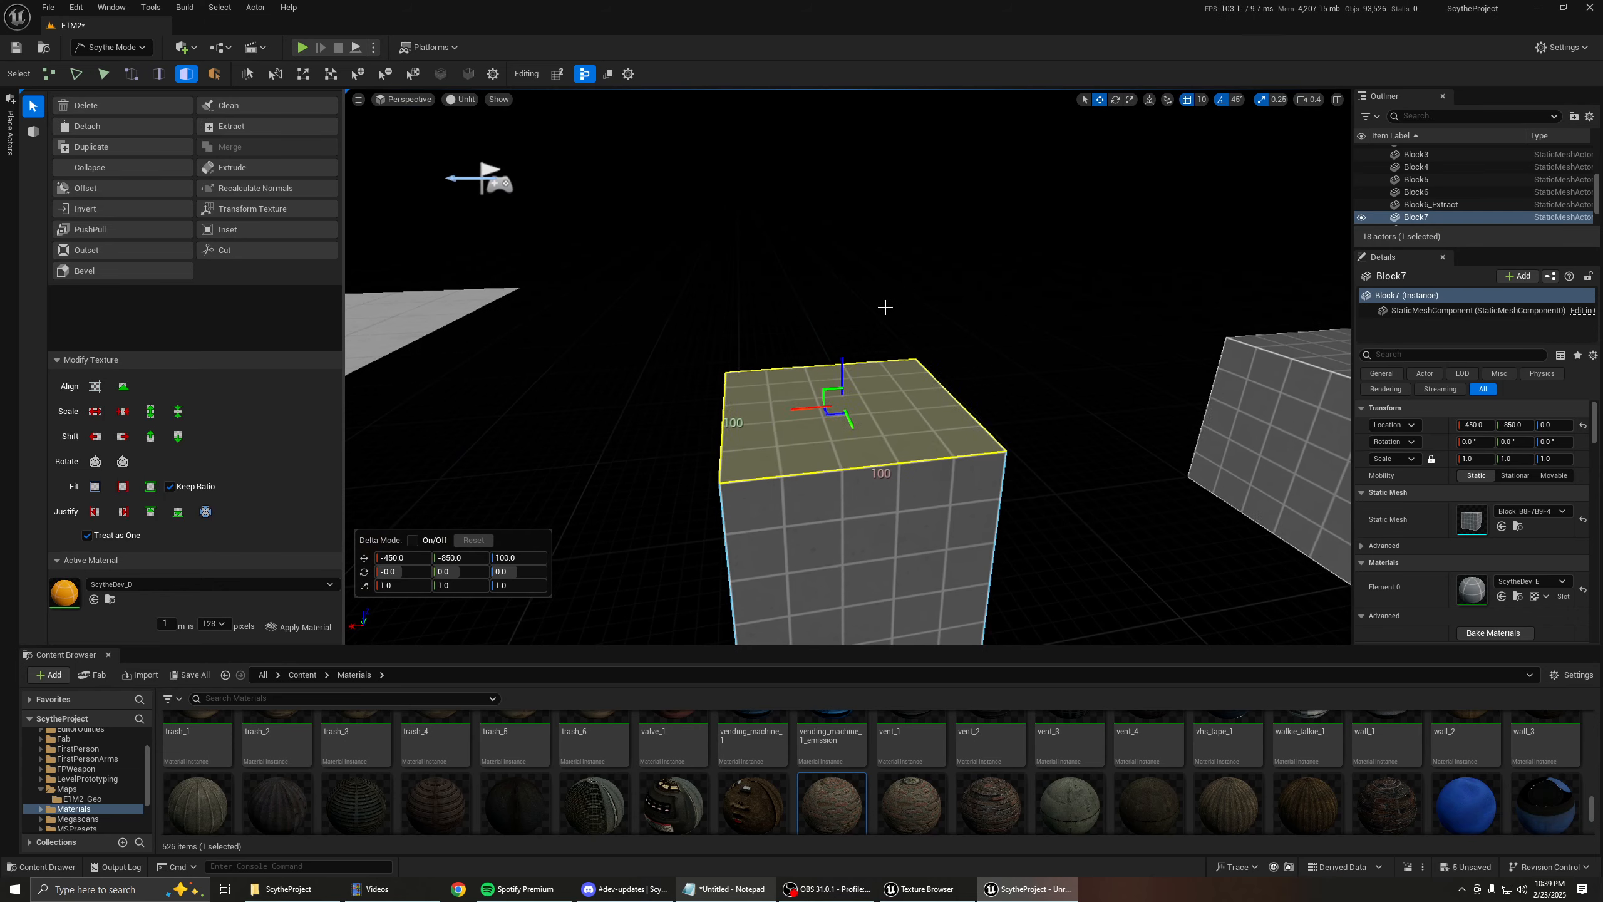
{"action": "left_click", "coordinate": [103, 74]}
{"action": "key", "text": "w"}
{"action": "right_click_drag", "start_coordinate": [694, 291], "coordinate": [679, 357]}
{"action": "key", "text": "d"}
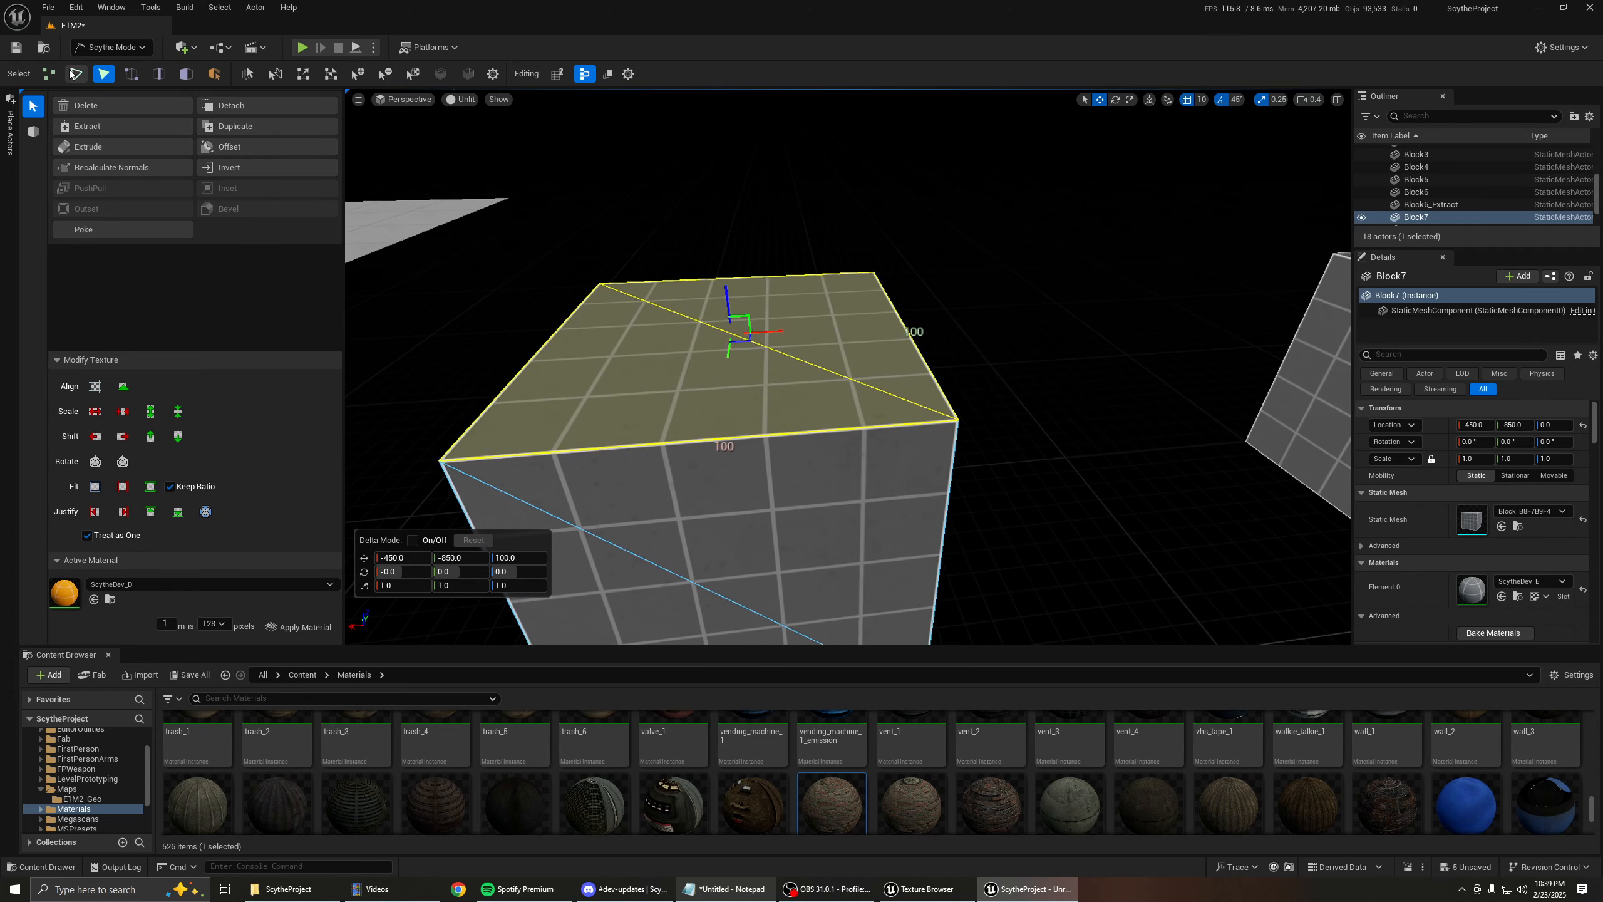
Convert the triangle selection to triangle edges and select only the diagonal edge across Block7's top face.
{"action": "left_click", "coordinate": [75, 74]}
{"action": "key", "text": "d"}
{"action": "right_click_drag", "start_coordinate": [669, 194], "coordinate": [616, 212]}
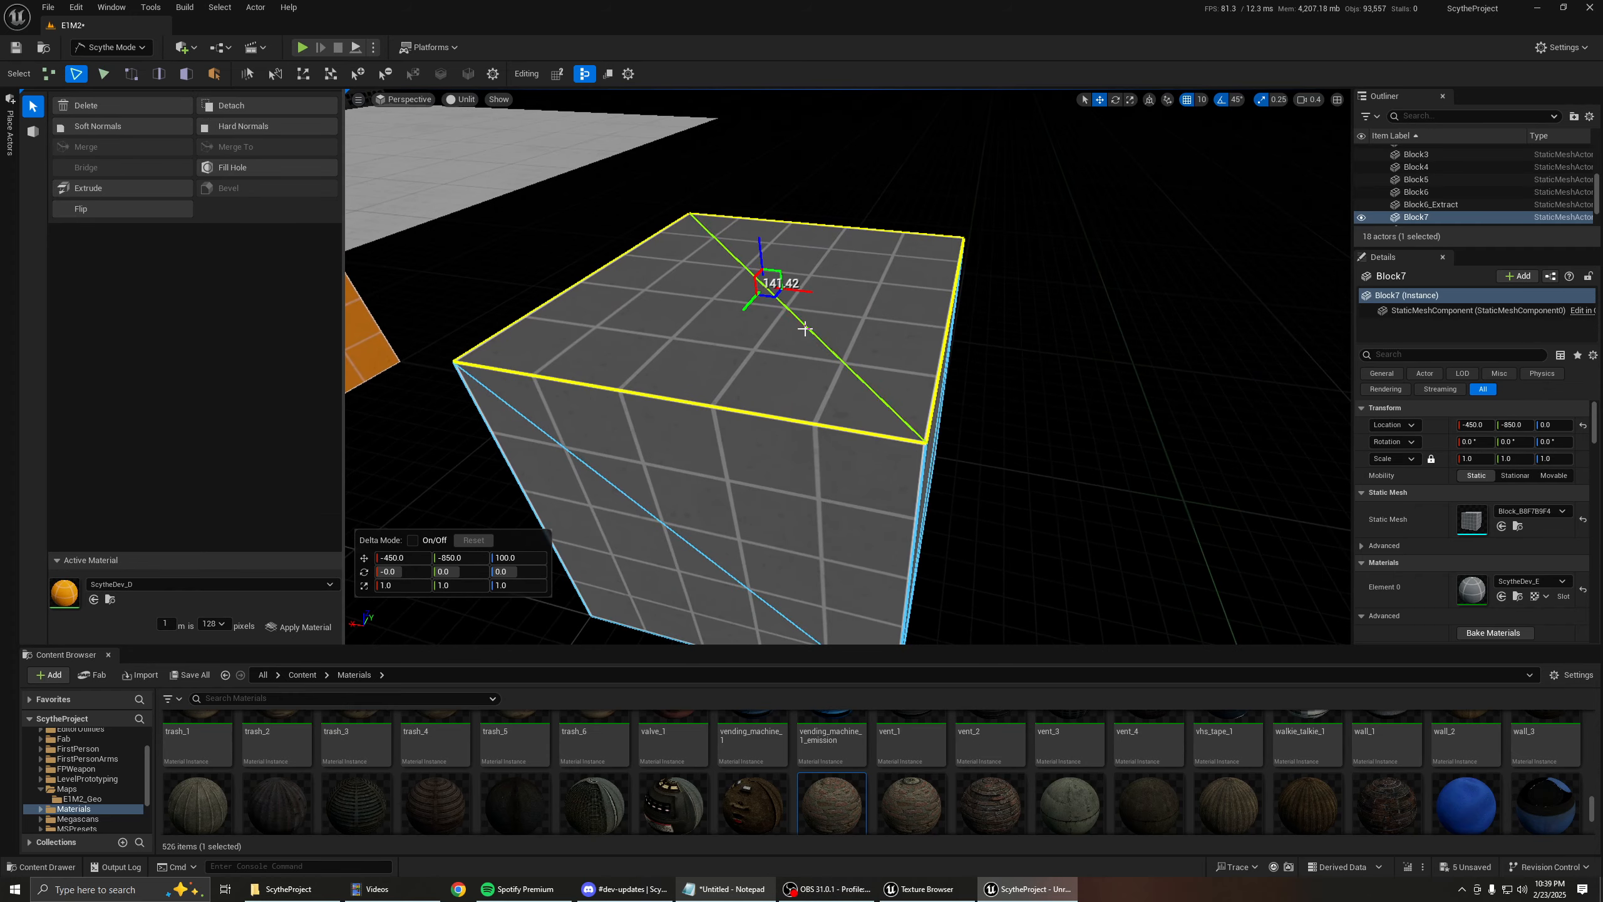
{"action": "key", "text": "Escape"}
{"action": "key", "text": "a"}
{"action": "mouse_move", "coordinate": [755, 325]}
{"action": "right_mouse_down"}
{"action": "mouse_move", "coordinate": [820, 344]}
{"action": "mouse_move", "coordinate": [751, 295]}
{"action": "right_mouse_up"}
{"action": "key", "text": "s"}
{"action": "key", "text": "w"}
{"action": "left_click", "coordinate": [746, 288]}
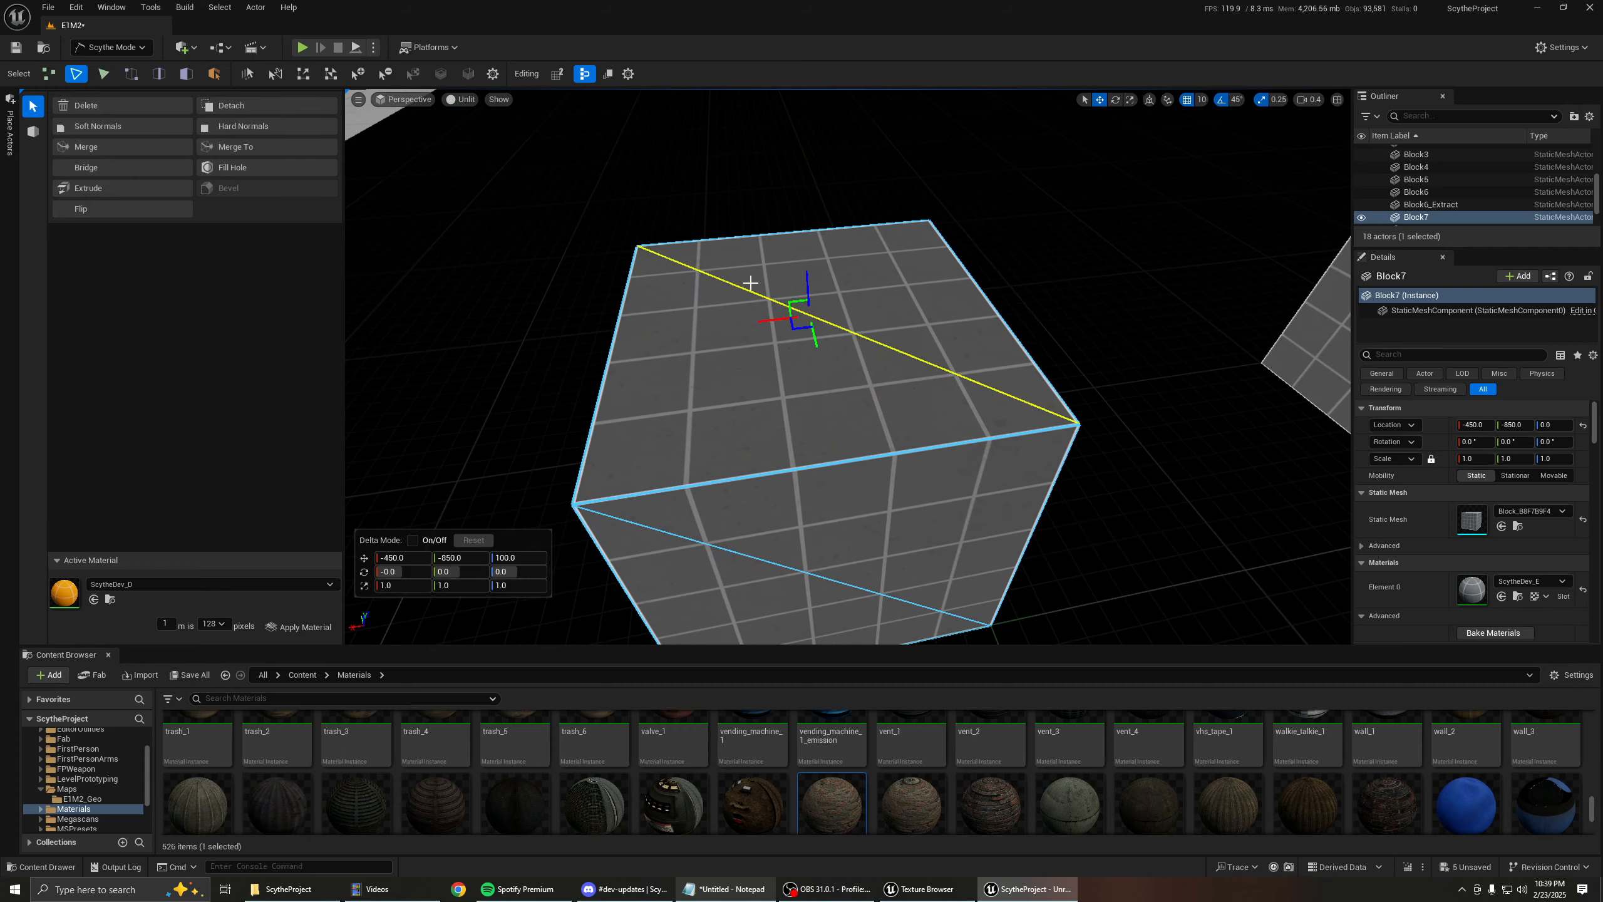
{"action": "left_click", "coordinate": [742, 285]}
{"action": "left_click", "coordinate": [735, 285]}
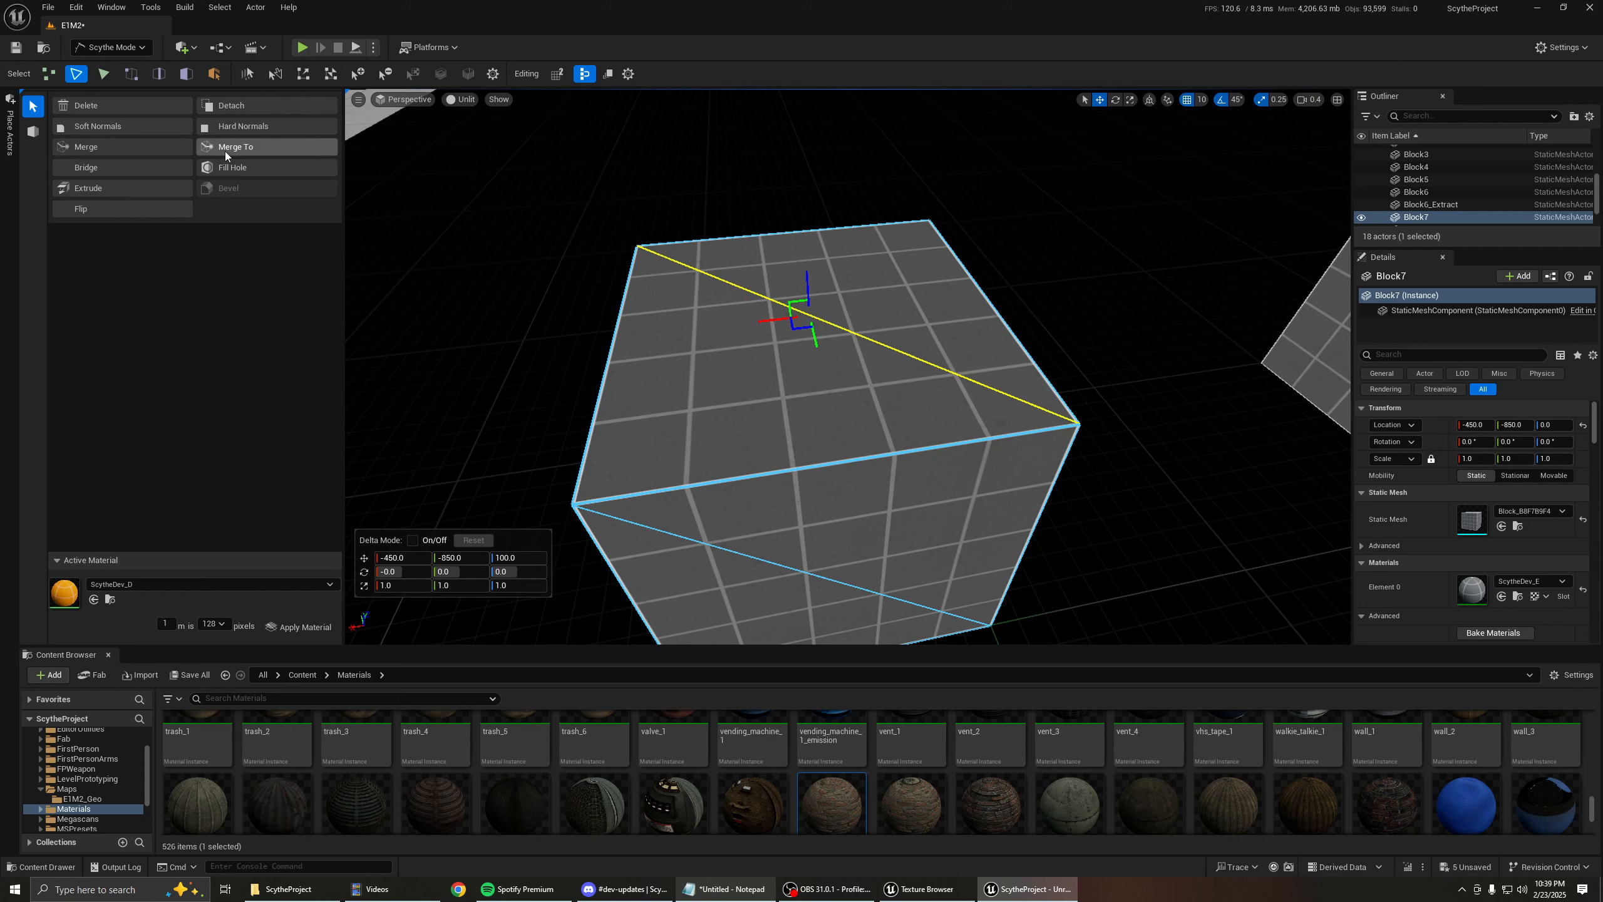
Flip the diagonal triangle edge on Block7's top face.
{"action": "key", "text": "d"}
{"action": "right_click_drag", "start_coordinate": [776, 303], "coordinate": [737, 276]}
{"action": "key", "text": "a"}
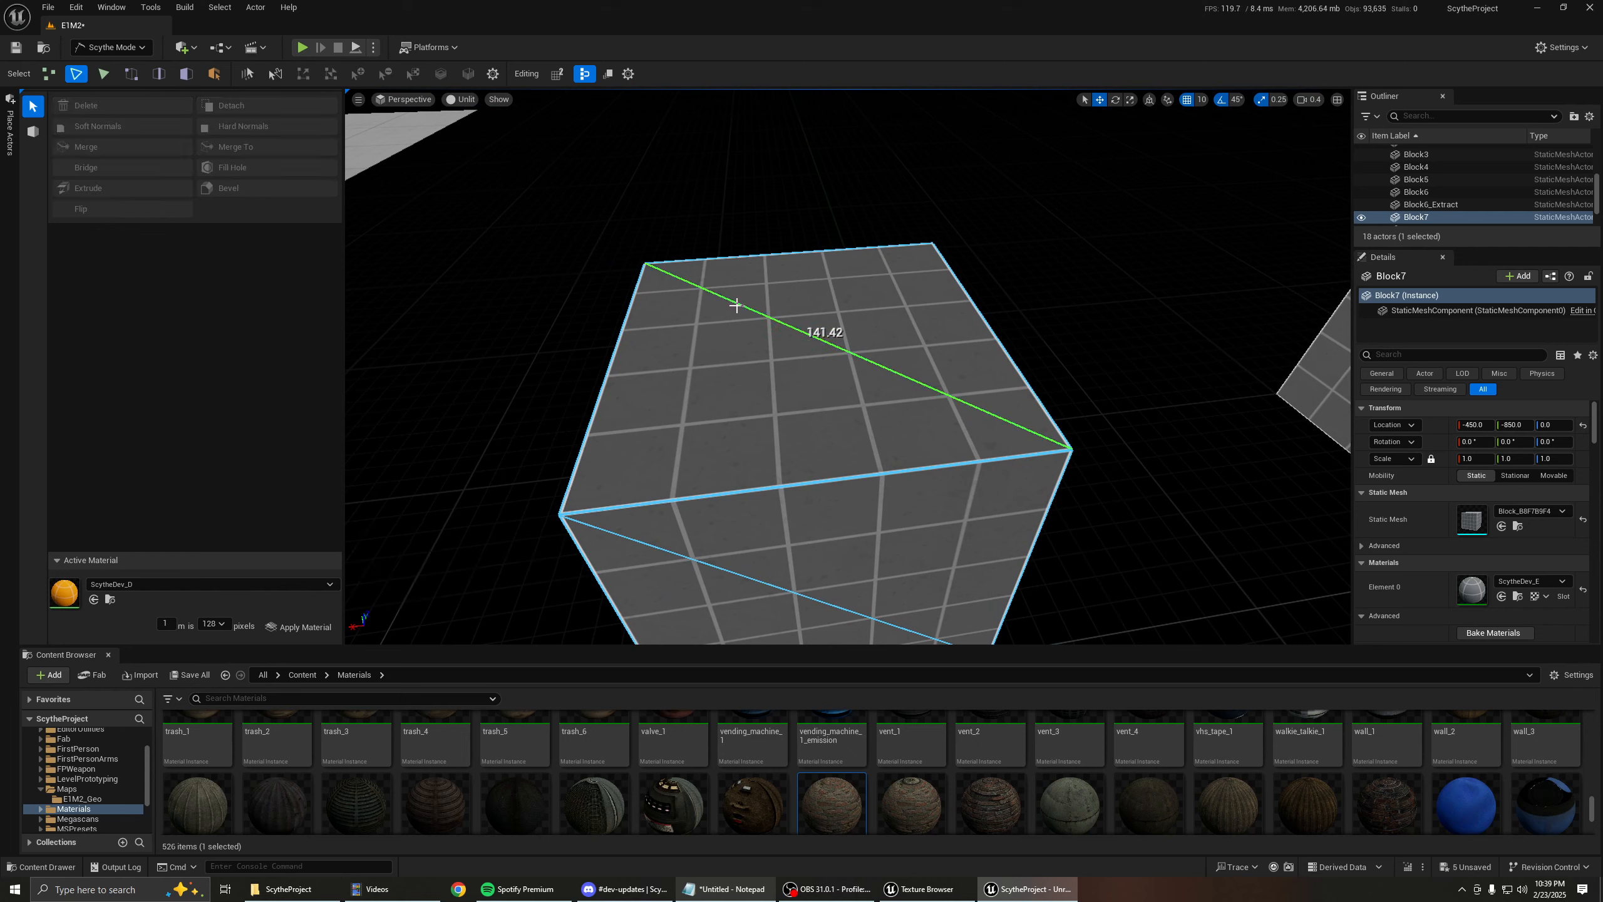
{"action": "left_click", "coordinate": [149, 211]}
{"action": "key", "text": "d"}
{"action": "right_click_drag", "start_coordinate": [848, 372], "coordinate": [704, 359]}
{"action": "left_click", "coordinate": [862, 292]}
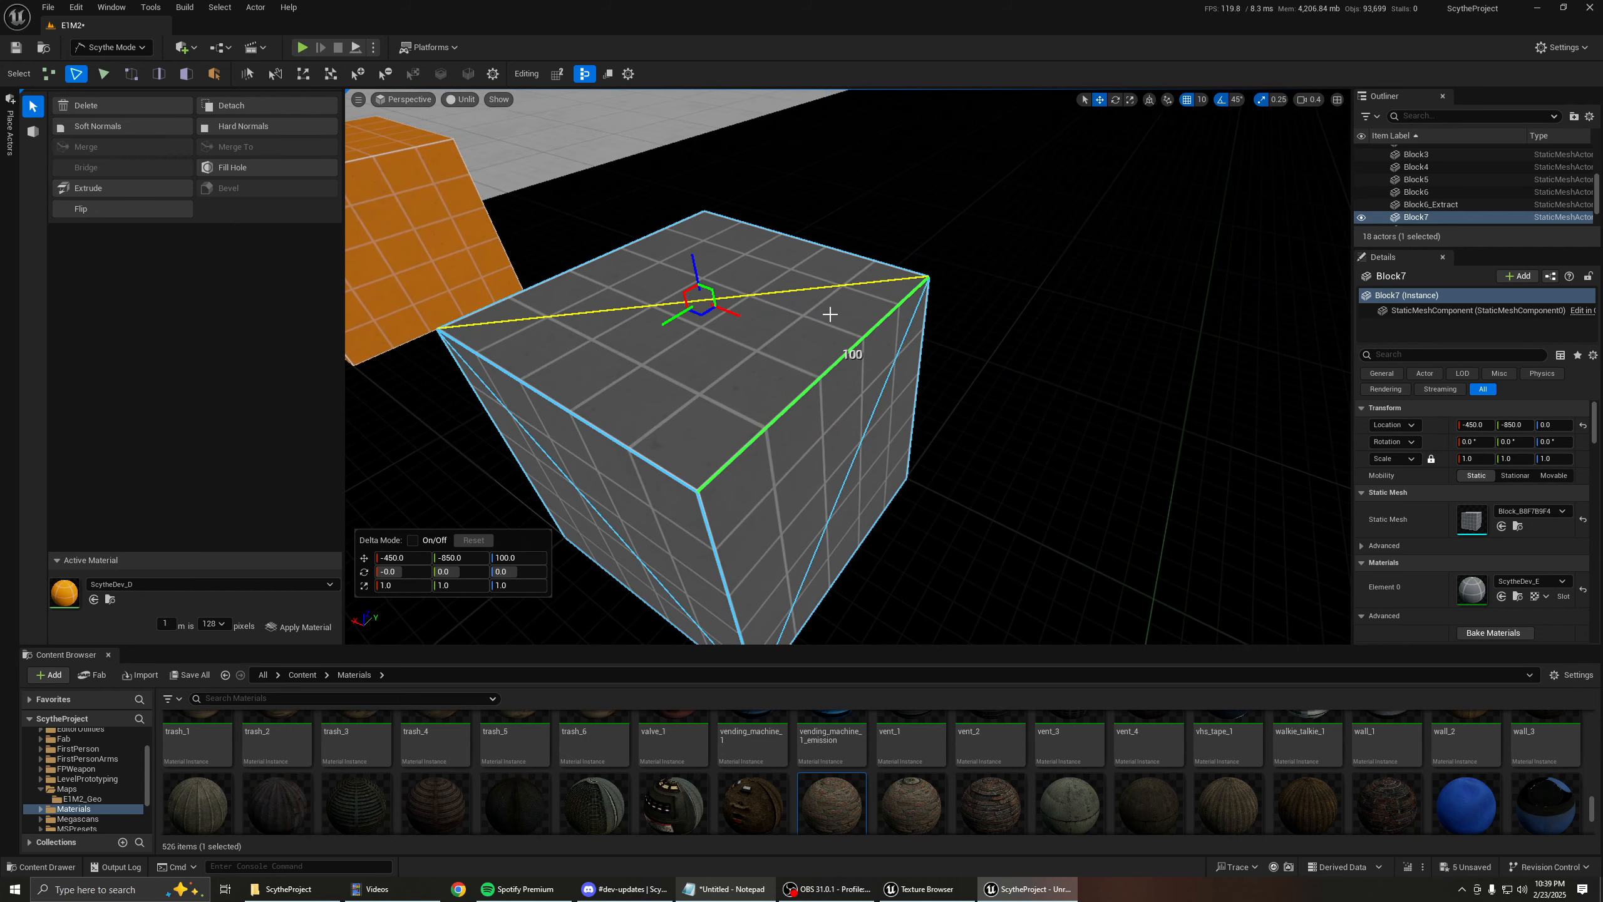
Flip the top face's diagonal edge twice more and convert the edge selection to the top face.
{"action": "left_click", "coordinate": [98, 209]}
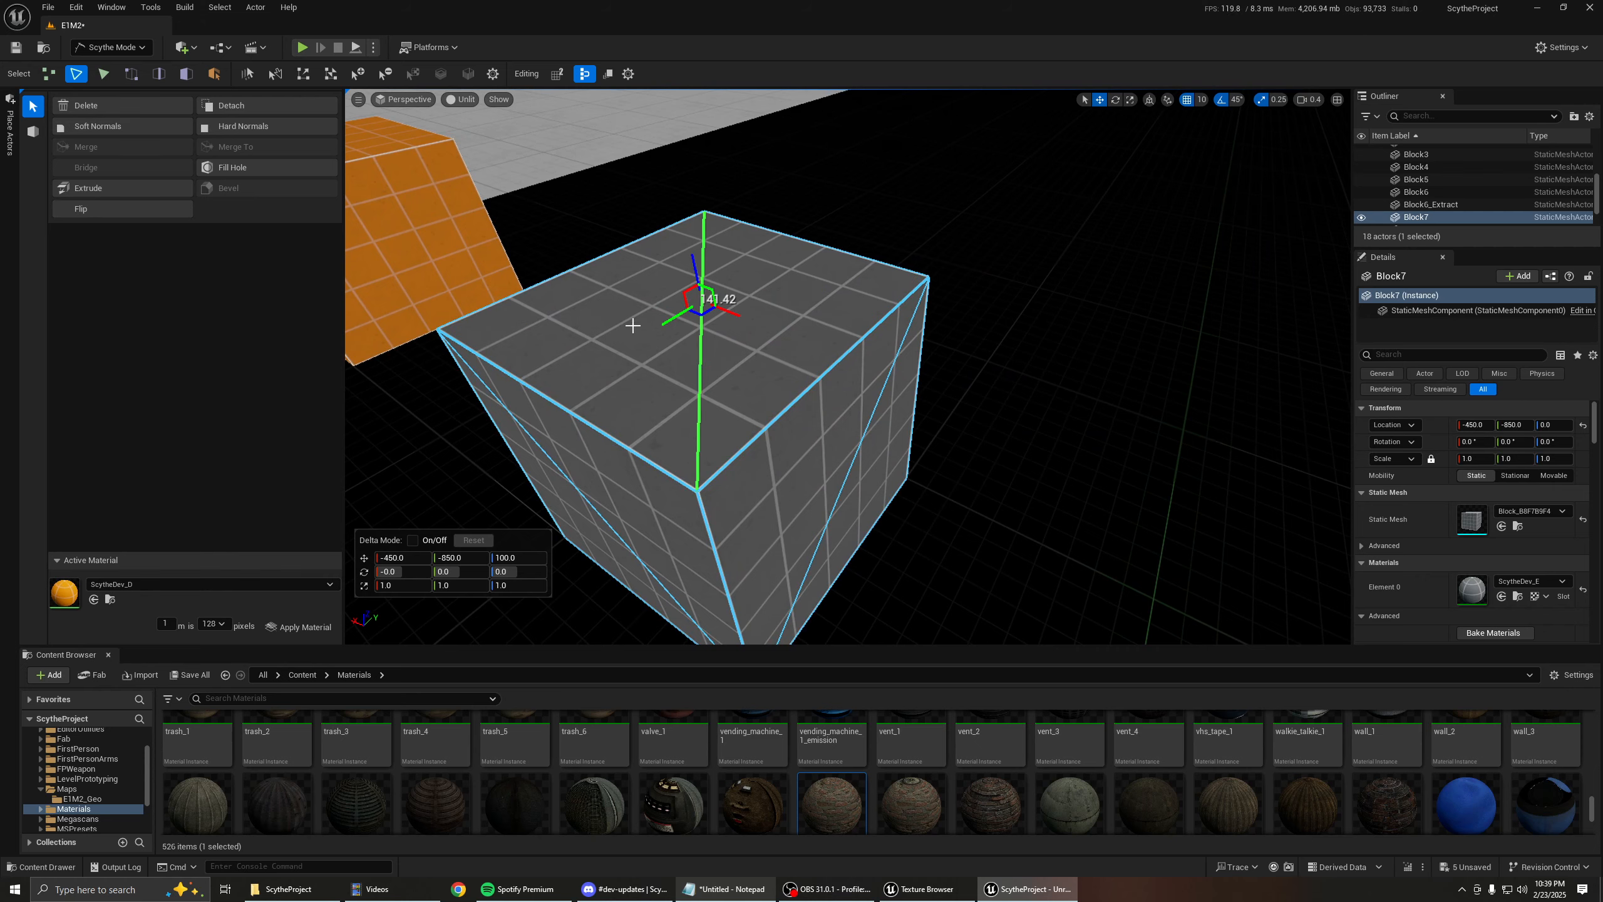
{"action": "key", "text": "a"}
{"action": "mouse_move", "coordinate": [634, 325]}
{"action": "right_mouse_down"}
{"action": "mouse_move", "coordinate": [814, 330]}
{"action": "mouse_move", "coordinate": [624, 306]}
{"action": "right_mouse_up"}
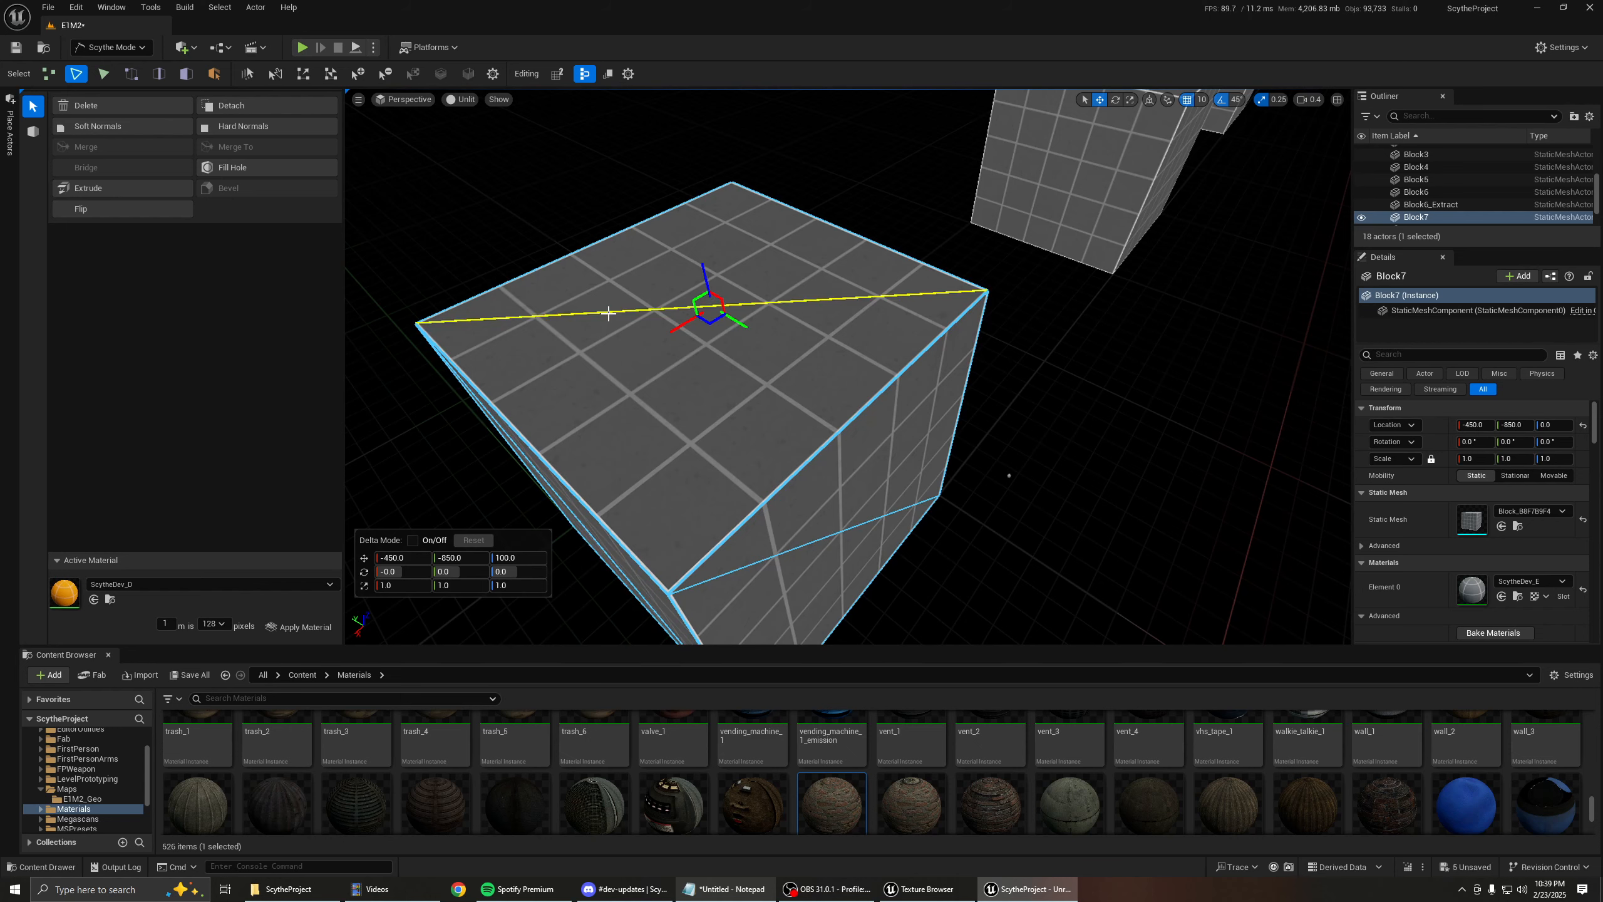
{"action": "left_click", "coordinate": [113, 202]}
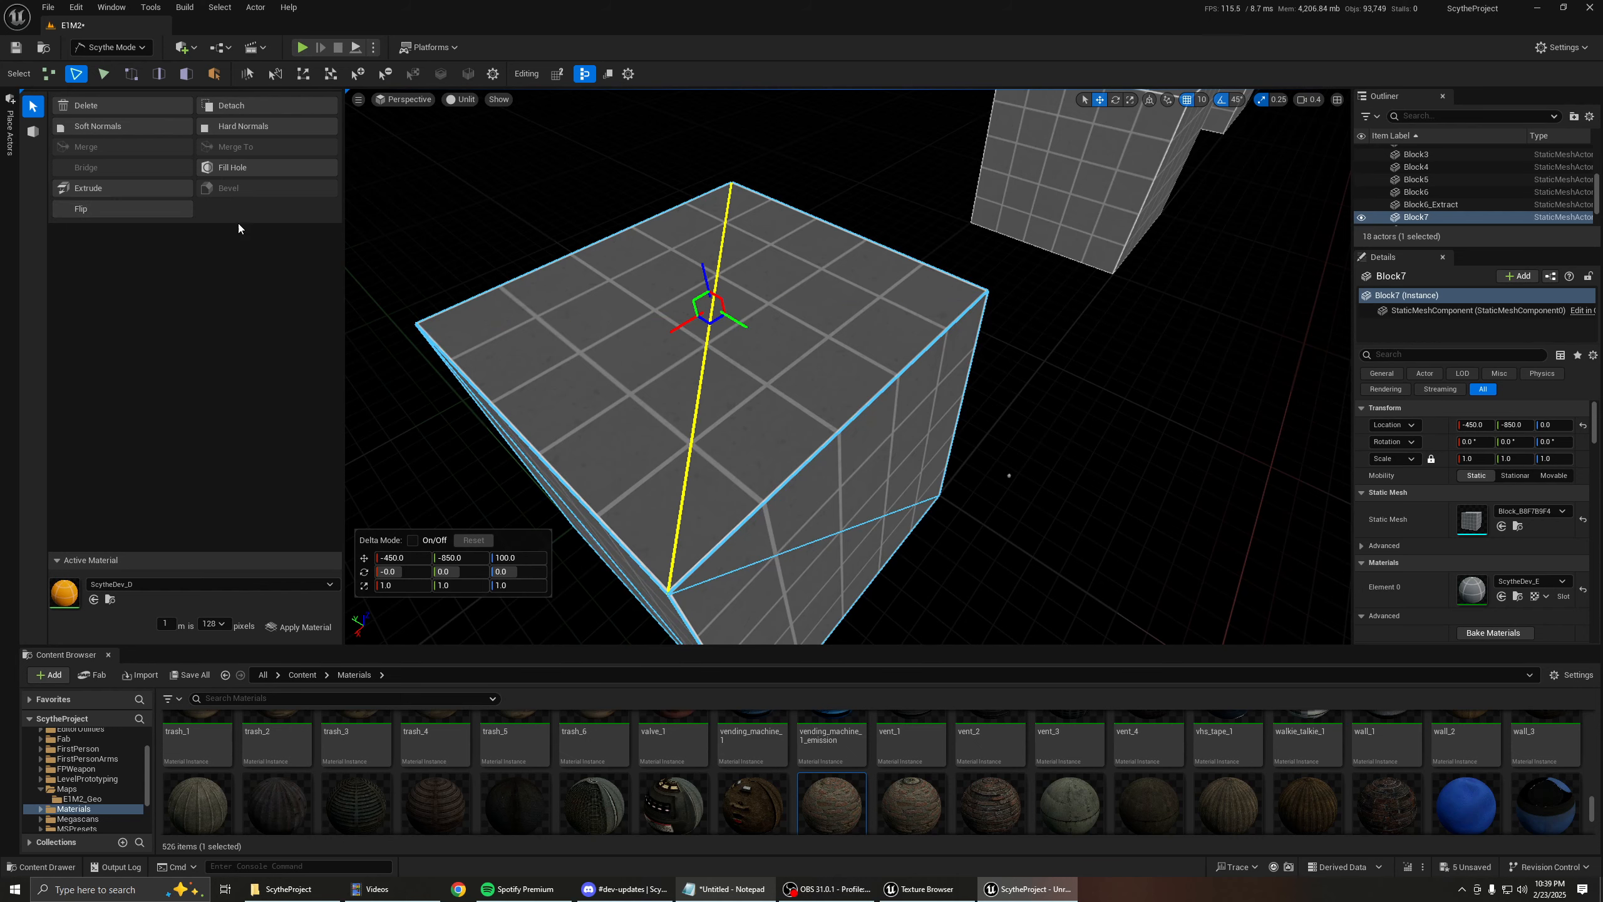
{"action": "right_click_drag", "start_coordinate": [751, 259], "coordinate": [753, 259]}
{"action": "key", "text": "6"}
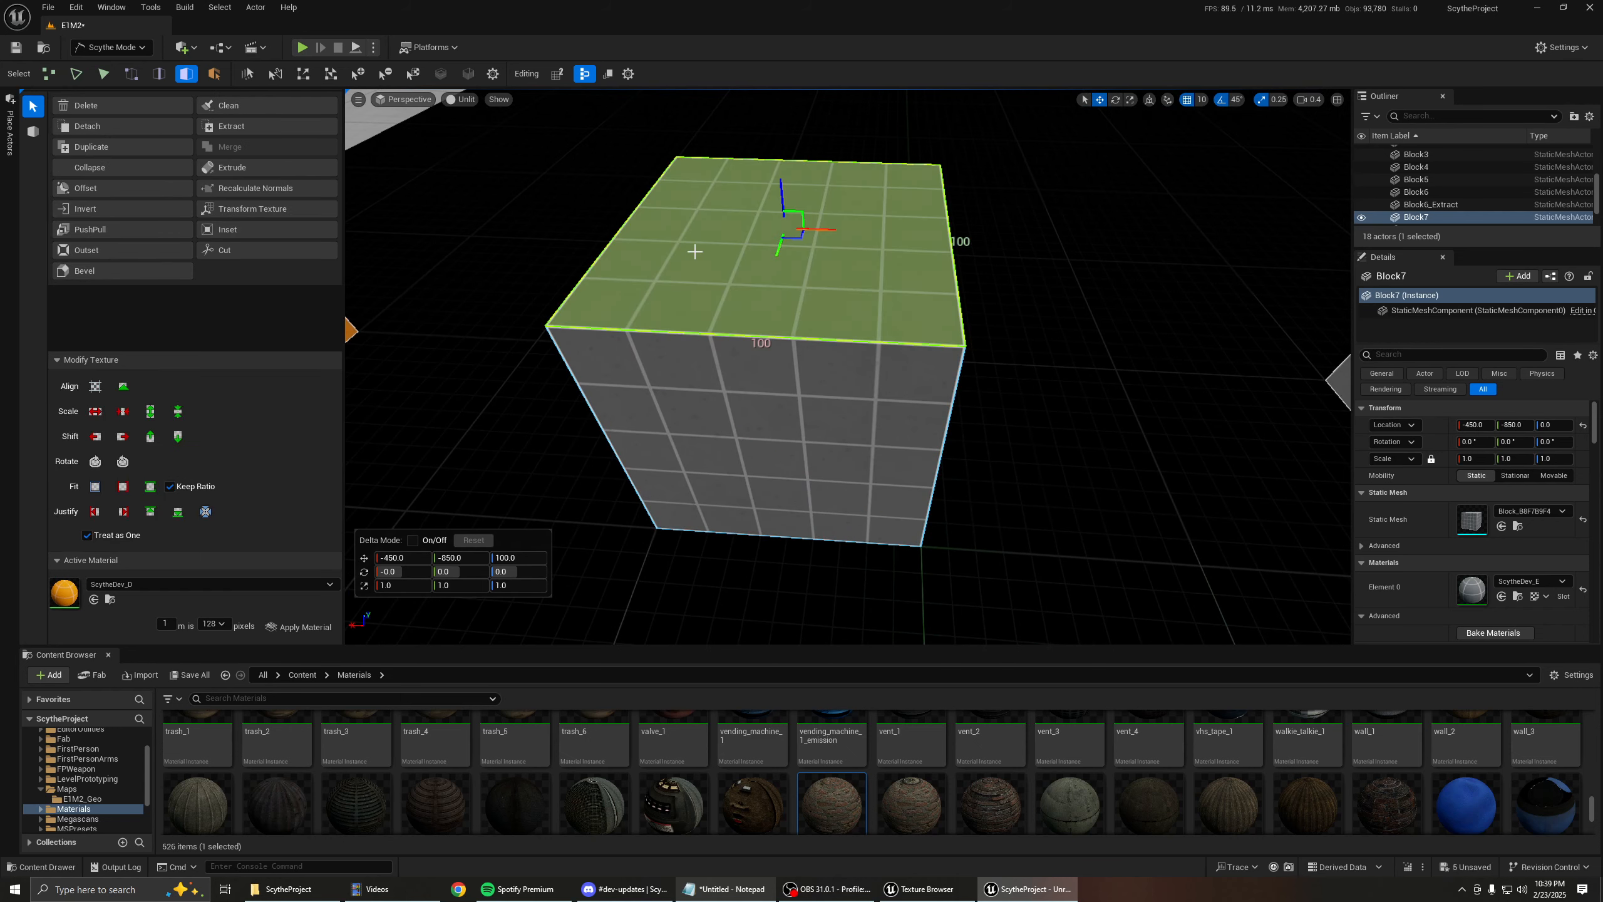
Select the near triangle of Block7's top face and poke it twice.
{"action": "right_click_drag", "start_coordinate": [885, 229], "coordinate": [886, 228]}
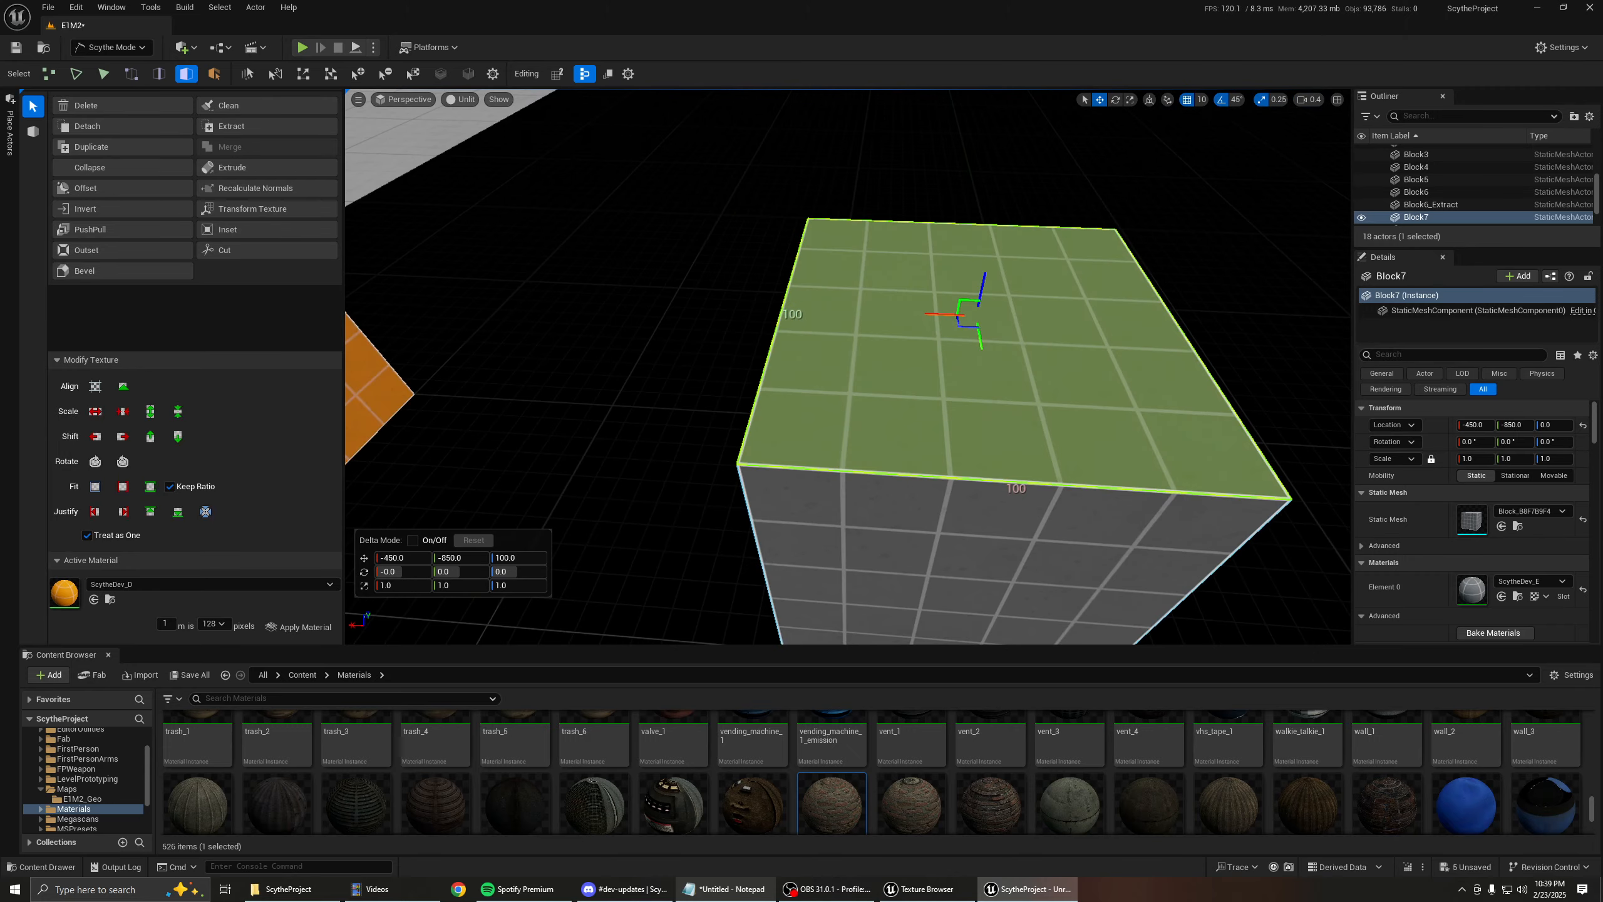
{"action": "left_click", "coordinate": [105, 75]}
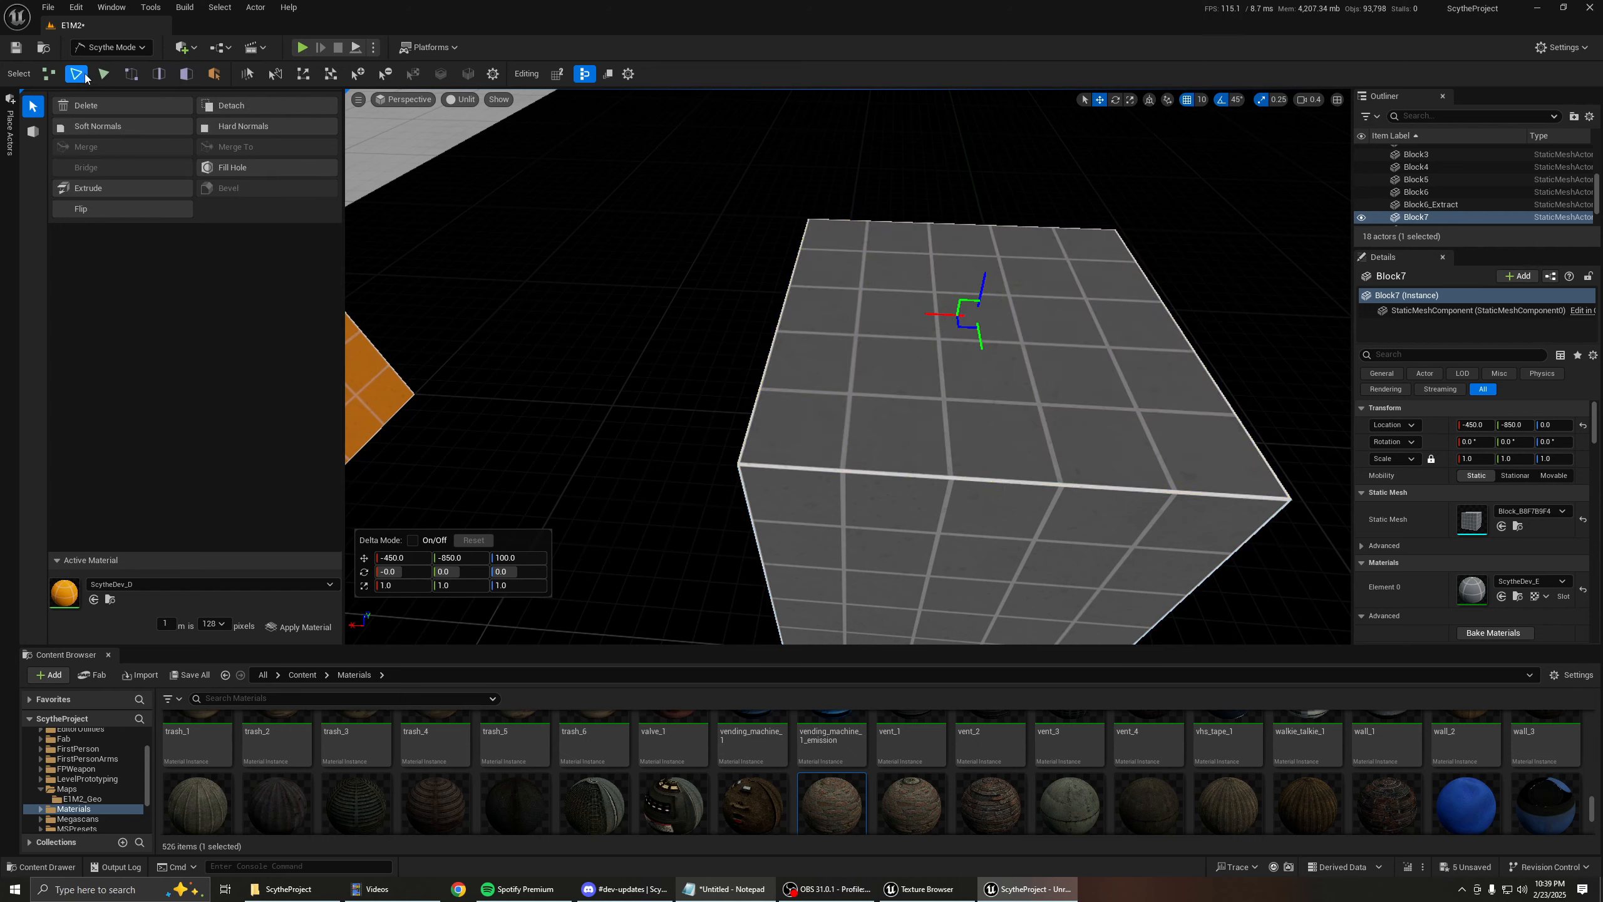
{"action": "left_click", "coordinate": [931, 399]}
{"action": "key", "text": "d"}
{"action": "right_click_drag", "start_coordinate": [823, 258], "coordinate": [823, 260]}
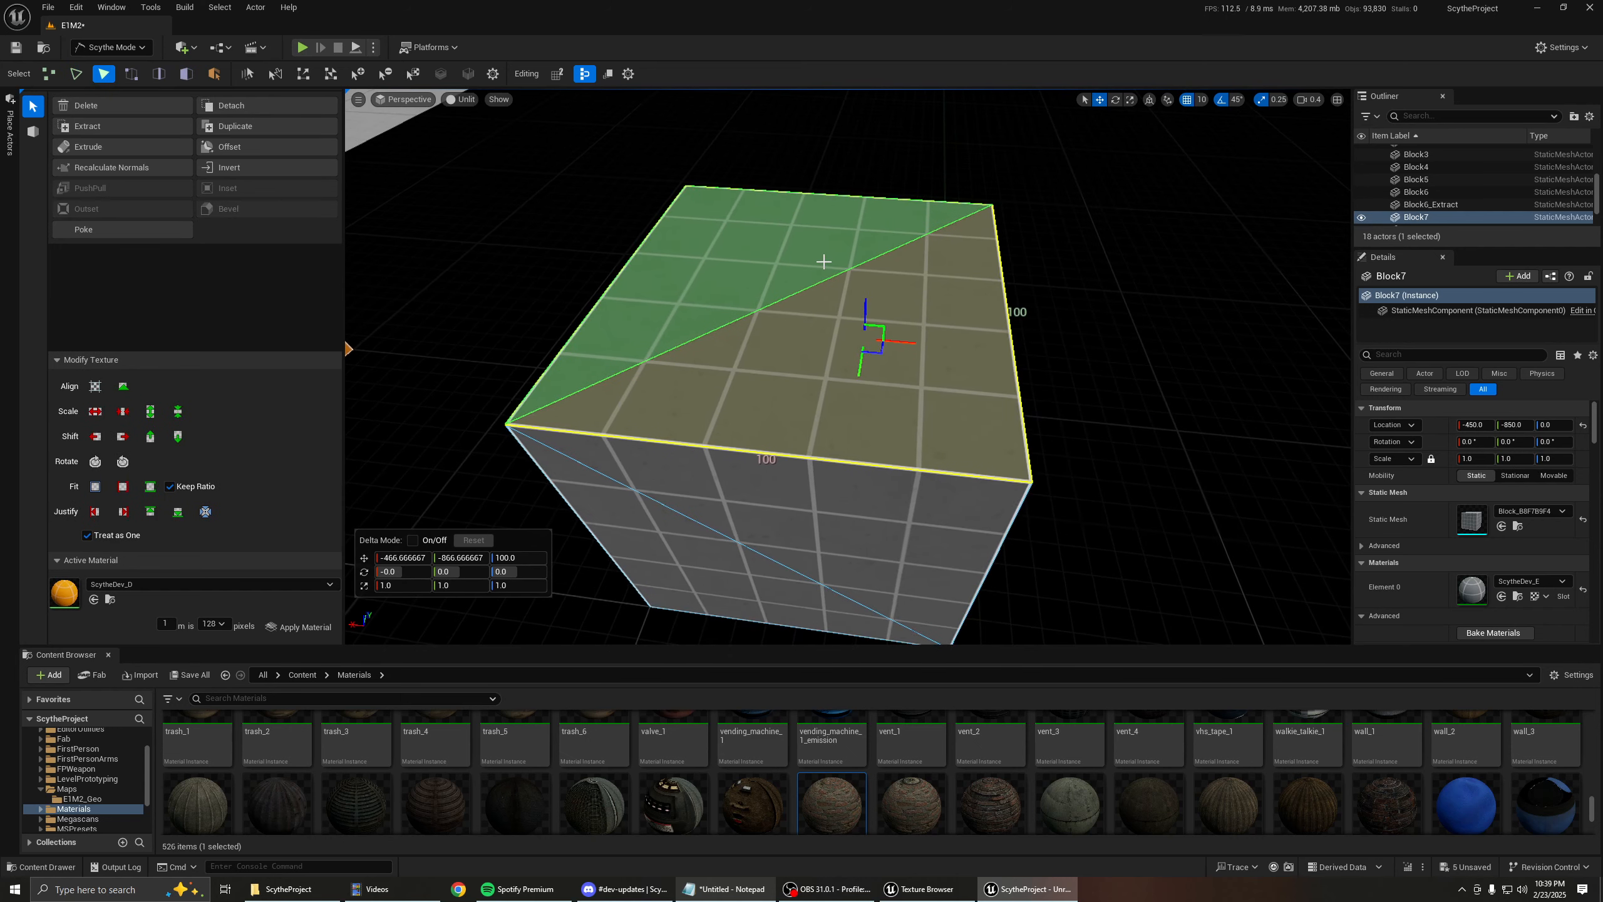
{"action": "left_click", "coordinate": [126, 231]}
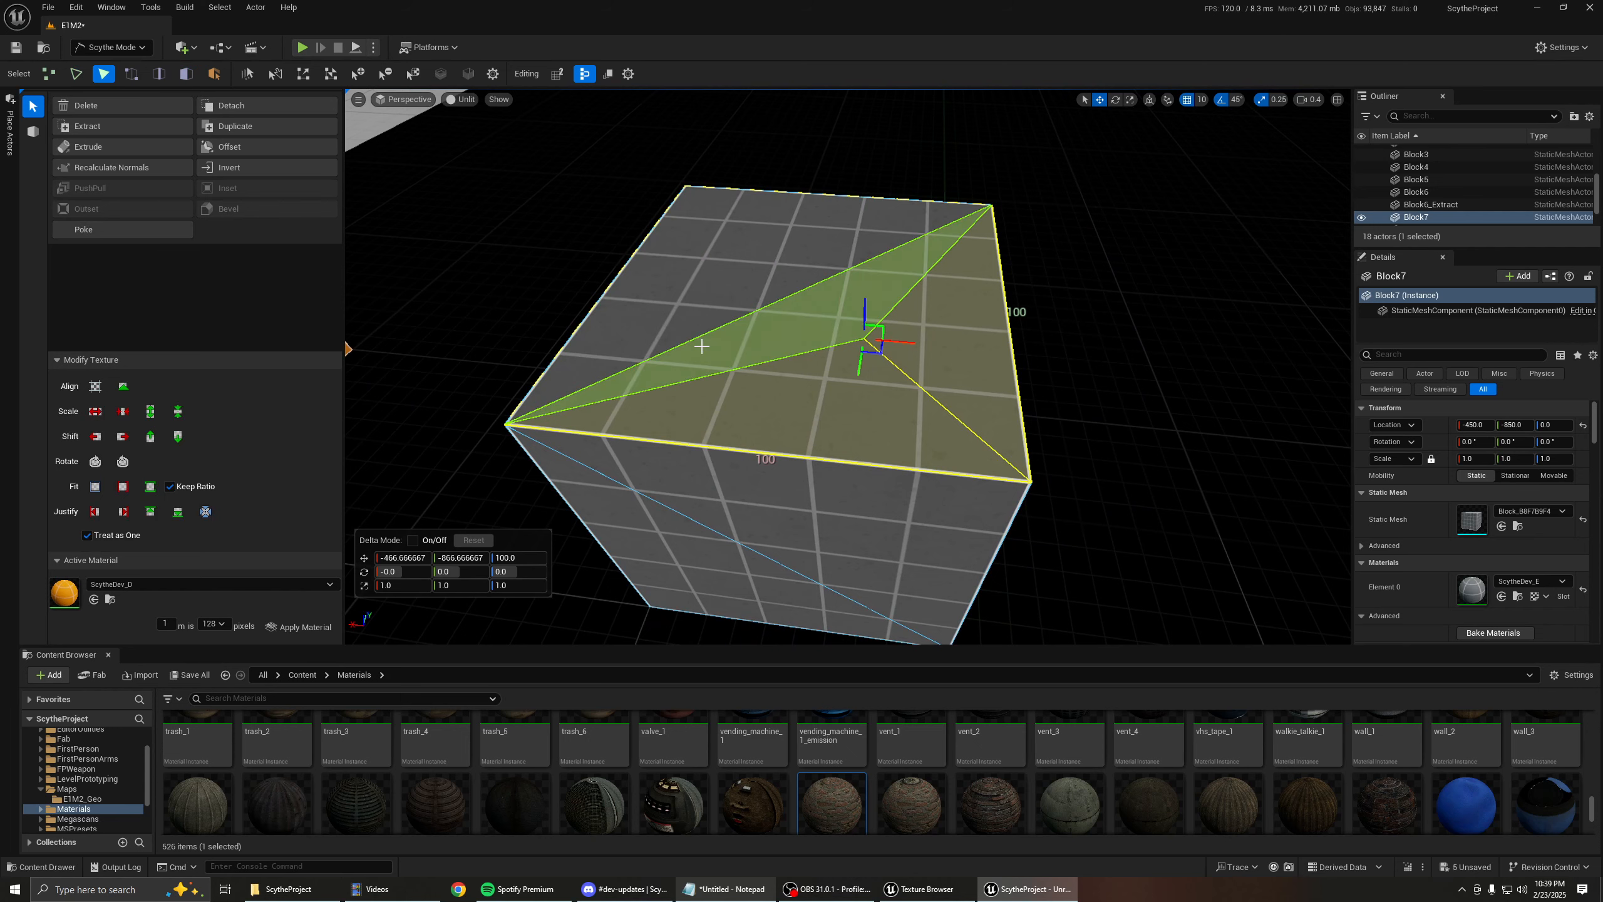
{"action": "left_click", "coordinate": [138, 232]}
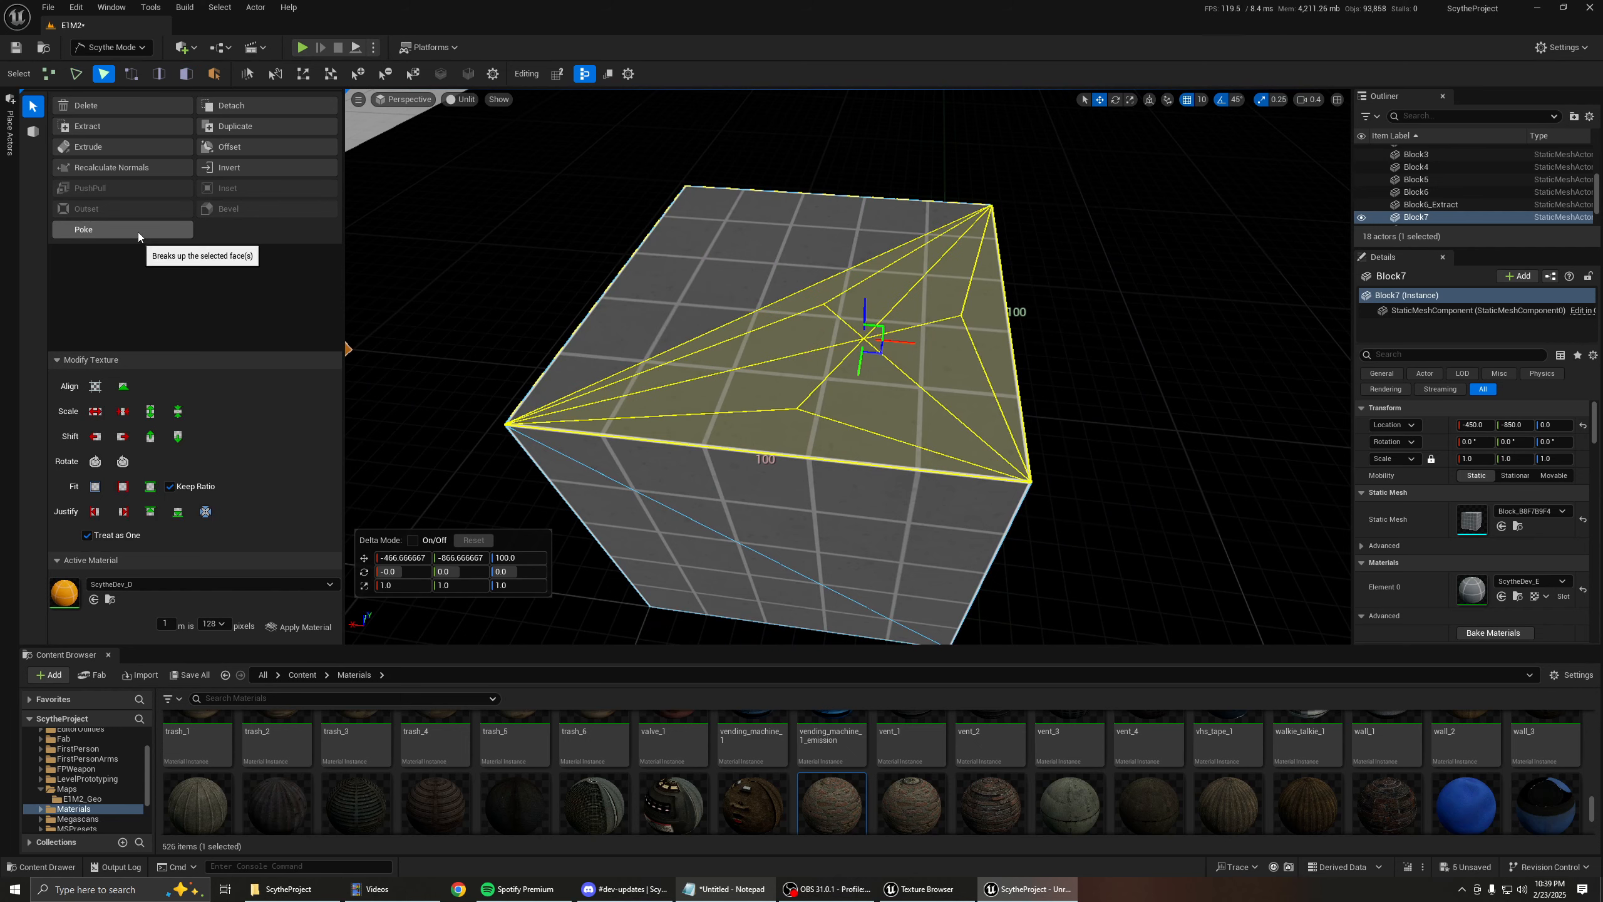
Poke the far triangle of Block7's top face, and poke the inner sliver triangle beside the diagonal.
{"action": "left_click", "coordinate": [682, 272]}
{"action": "left_click", "coordinate": [113, 233]}
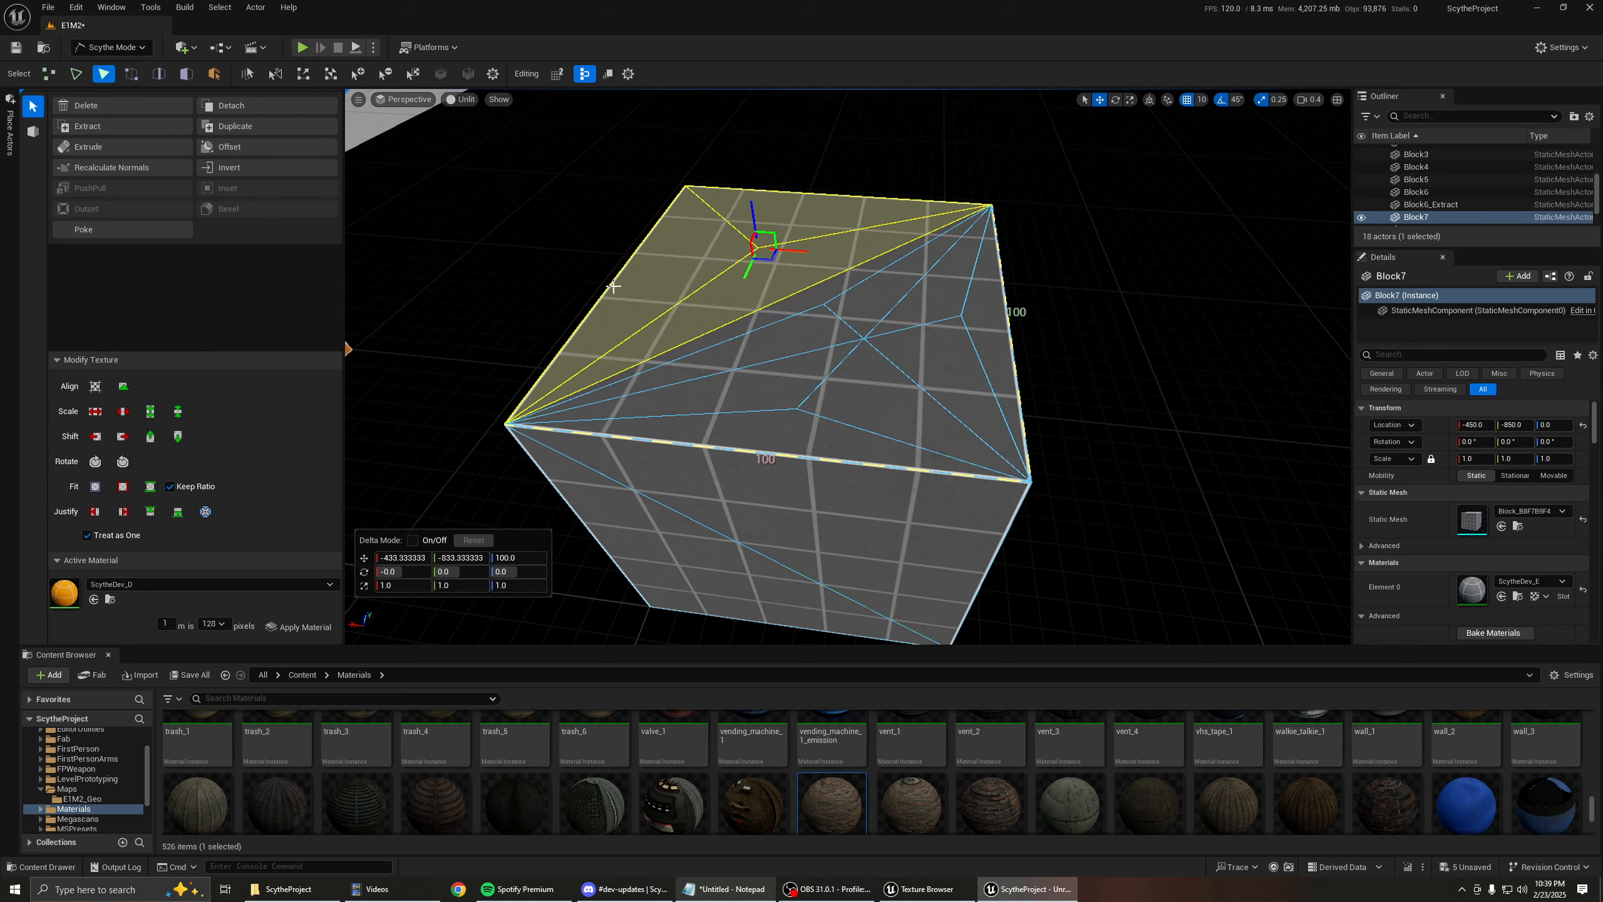
{"action": "left_click", "coordinate": [747, 306]}
{"action": "left_click", "coordinate": [110, 231]}
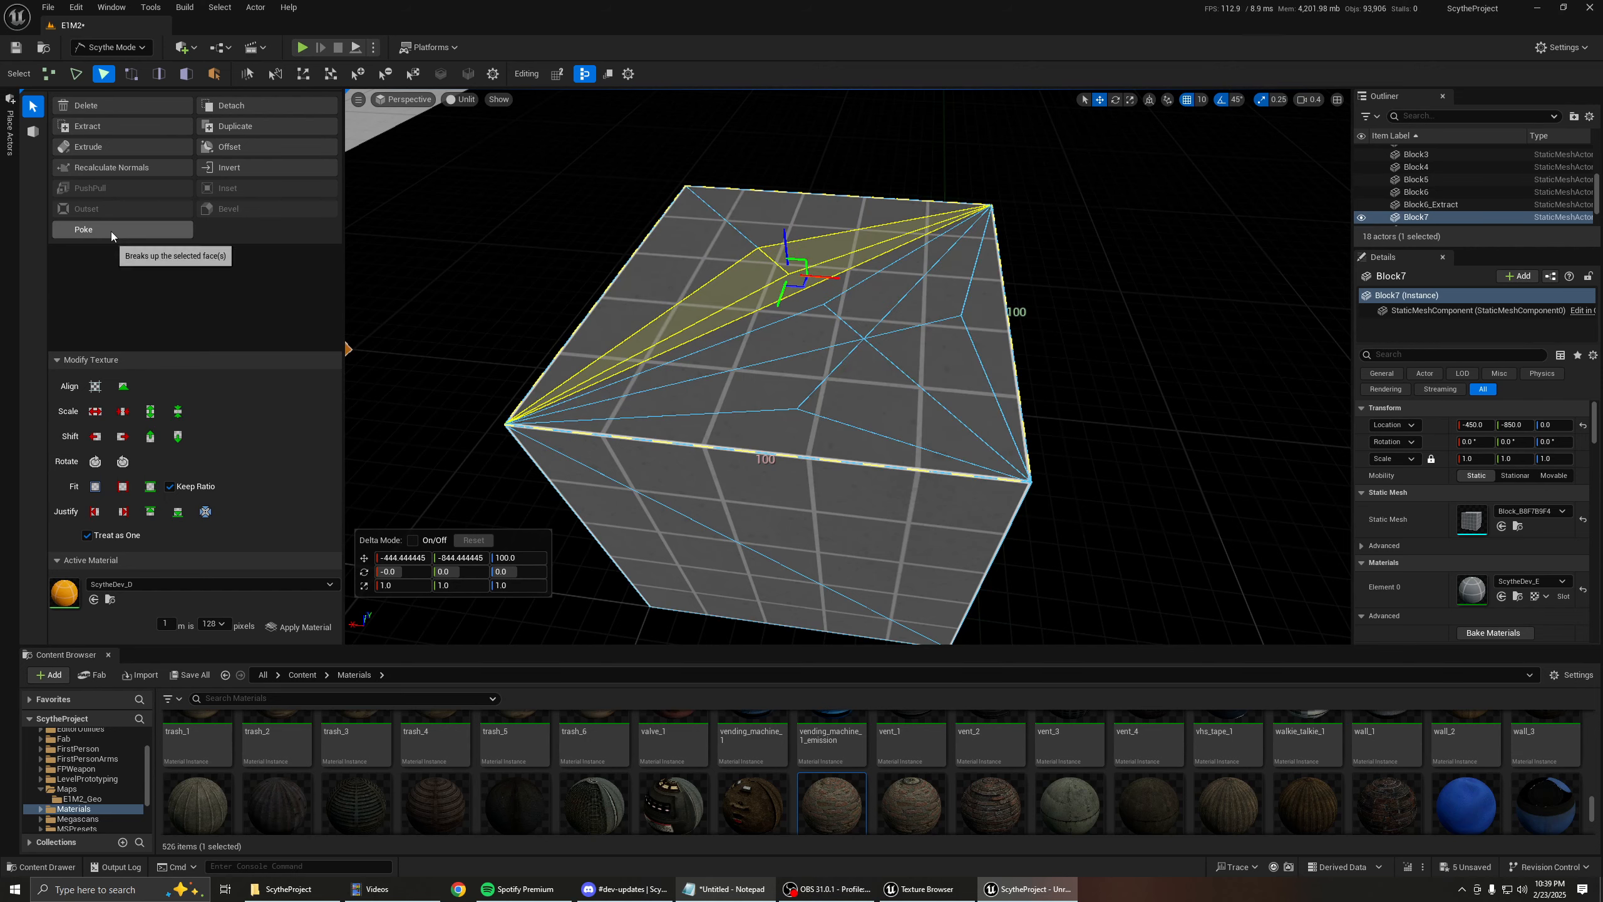
Select Block7's poked top face and convert the selection to all of its triangles.
{"action": "right_click_drag", "start_coordinate": [606, 297], "coordinate": [707, 297]}
{"action": "key", "text": "a"}
{"action": "mouse_move", "coordinate": [524, 251]}
{"action": "right_mouse_down"}
{"action": "mouse_move", "coordinate": [637, 259]}
{"action": "mouse_move", "coordinate": [525, 252]}
{"action": "right_mouse_up"}
{"action": "key", "text": "d"}
{"action": "key", "text": "6"}
{"action": "left_click", "coordinate": [862, 416]}
{"action": "right_click_drag", "start_coordinate": [803, 425], "coordinate": [846, 387]}
{"action": "key", "text": "s"}
{"action": "key", "text": "a"}
{"action": "mouse_move", "coordinate": [713, 357]}
{"action": "right_mouse_down"}
{"action": "mouse_move", "coordinate": [720, 379]}
{"action": "mouse_move", "coordinate": [764, 316]}
{"action": "mouse_move", "coordinate": [751, 360]}
{"action": "mouse_move", "coordinate": [714, 357]}
{"action": "right_mouse_up"}
{"action": "key", "text": "w"}
{"action": "key", "text": "s"}
{"action": "left_click", "coordinate": [104, 76]}
{"action": "key", "text": "d"}
{"action": "right_click_drag", "start_coordinate": [417, 201], "coordinate": [328, 203]}
{"action": "key", "text": "a"}
{"action": "right_click_drag", "start_coordinate": [710, 340], "coordinate": [801, 358]}
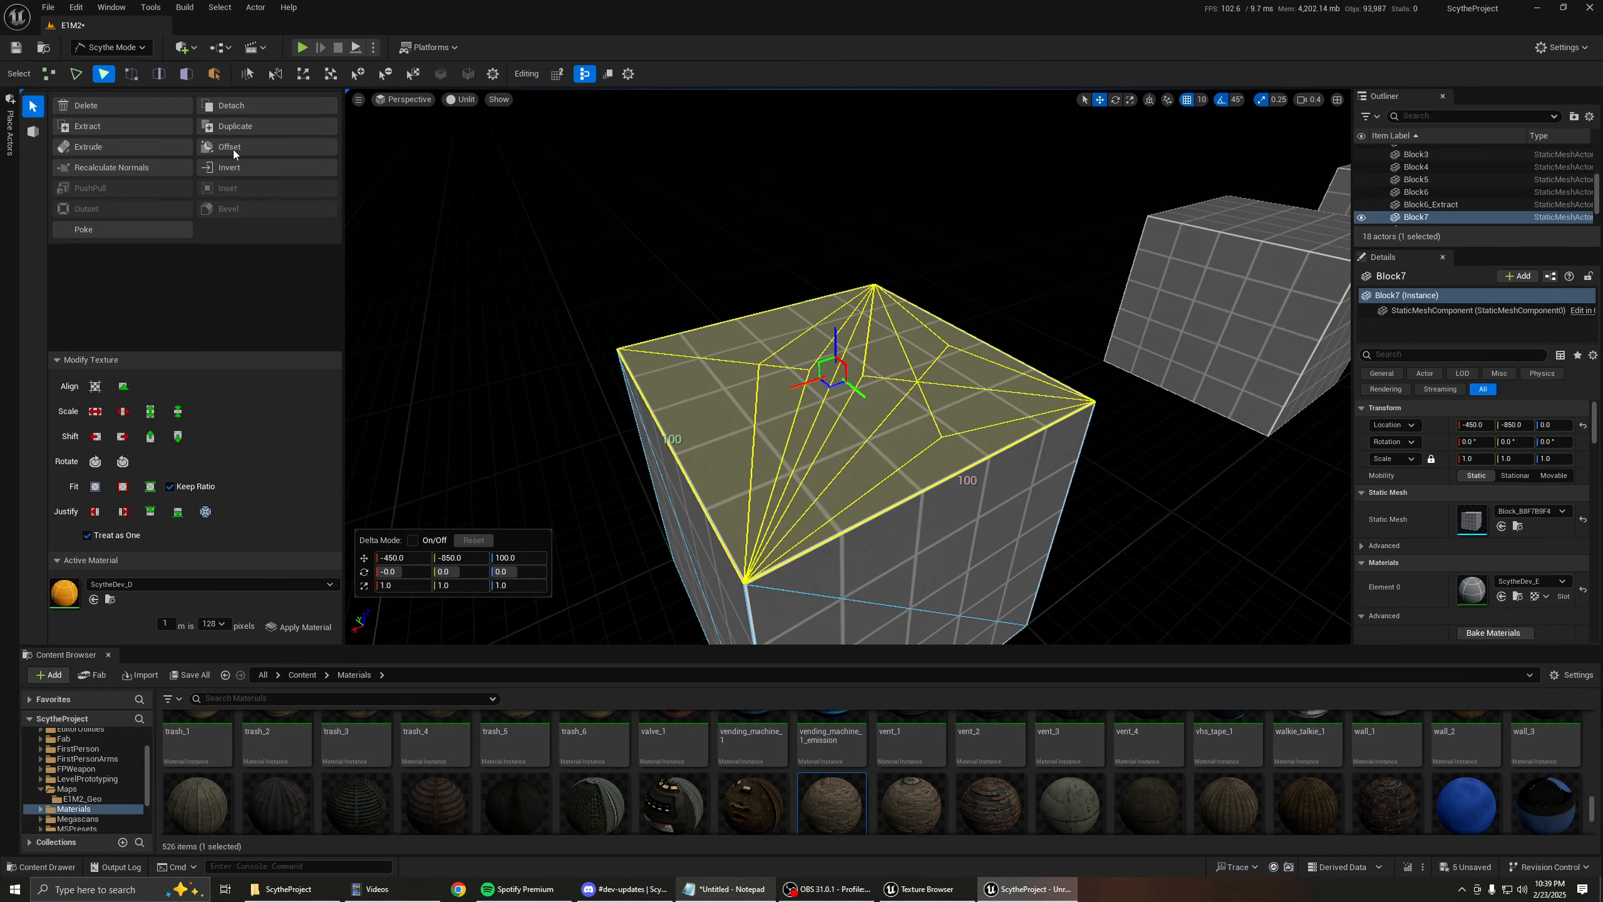
Convert Block7's top face selection to its triangle edges and back to the whole face.
{"action": "left_click", "coordinate": [184, 74]}
{"action": "left_click", "coordinate": [726, 379]}
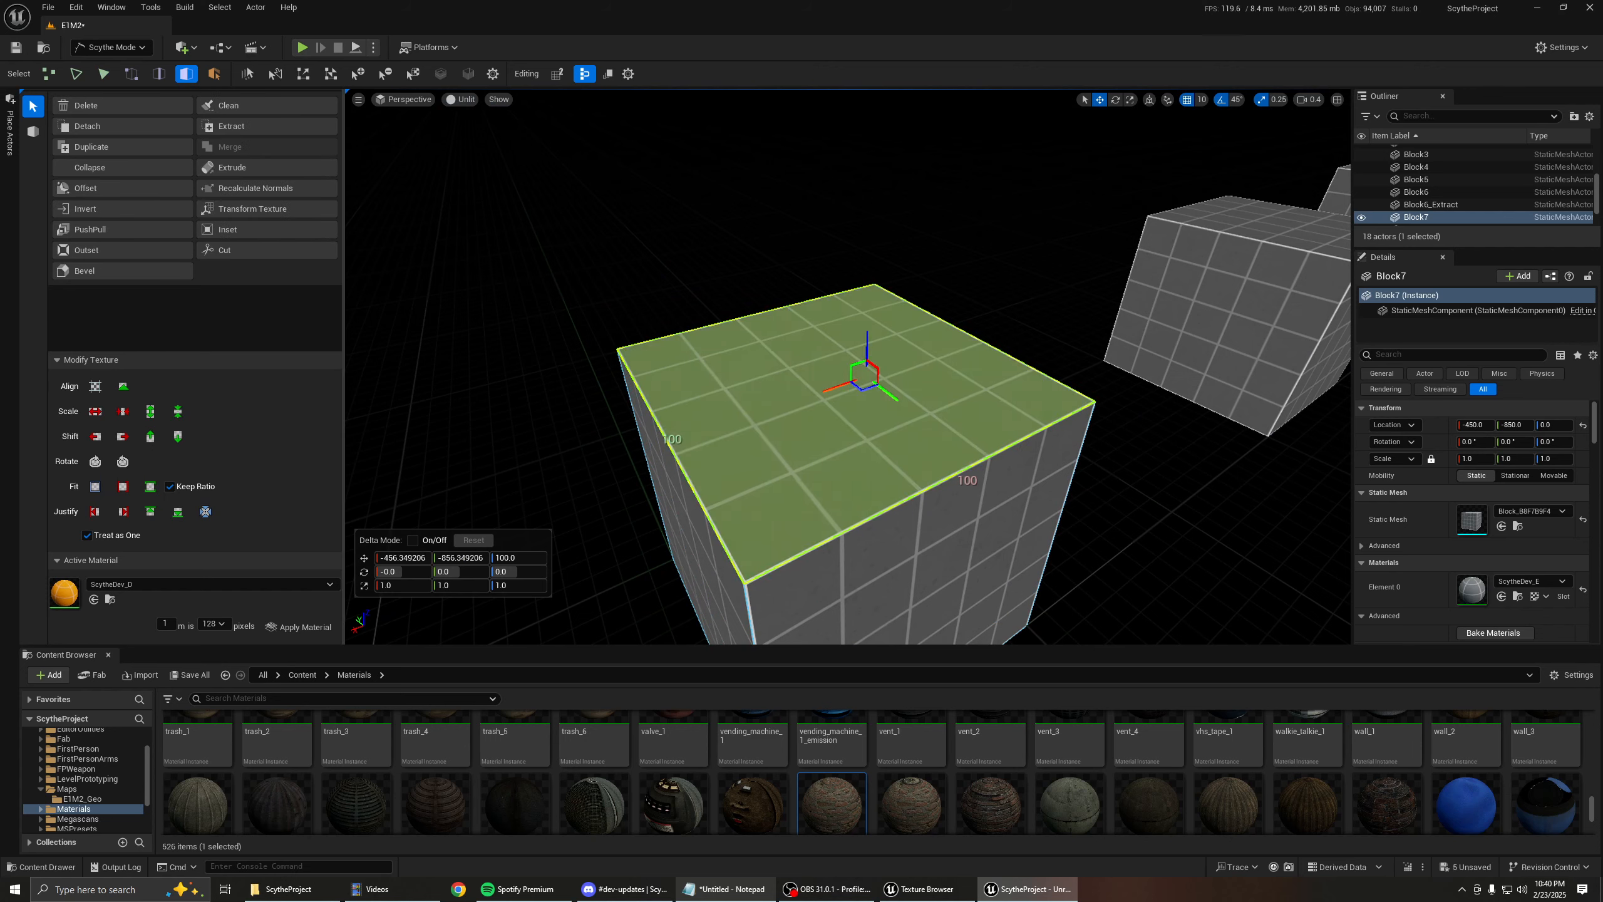
{"action": "right_click_drag", "start_coordinate": [726, 378], "coordinate": [680, 456]}
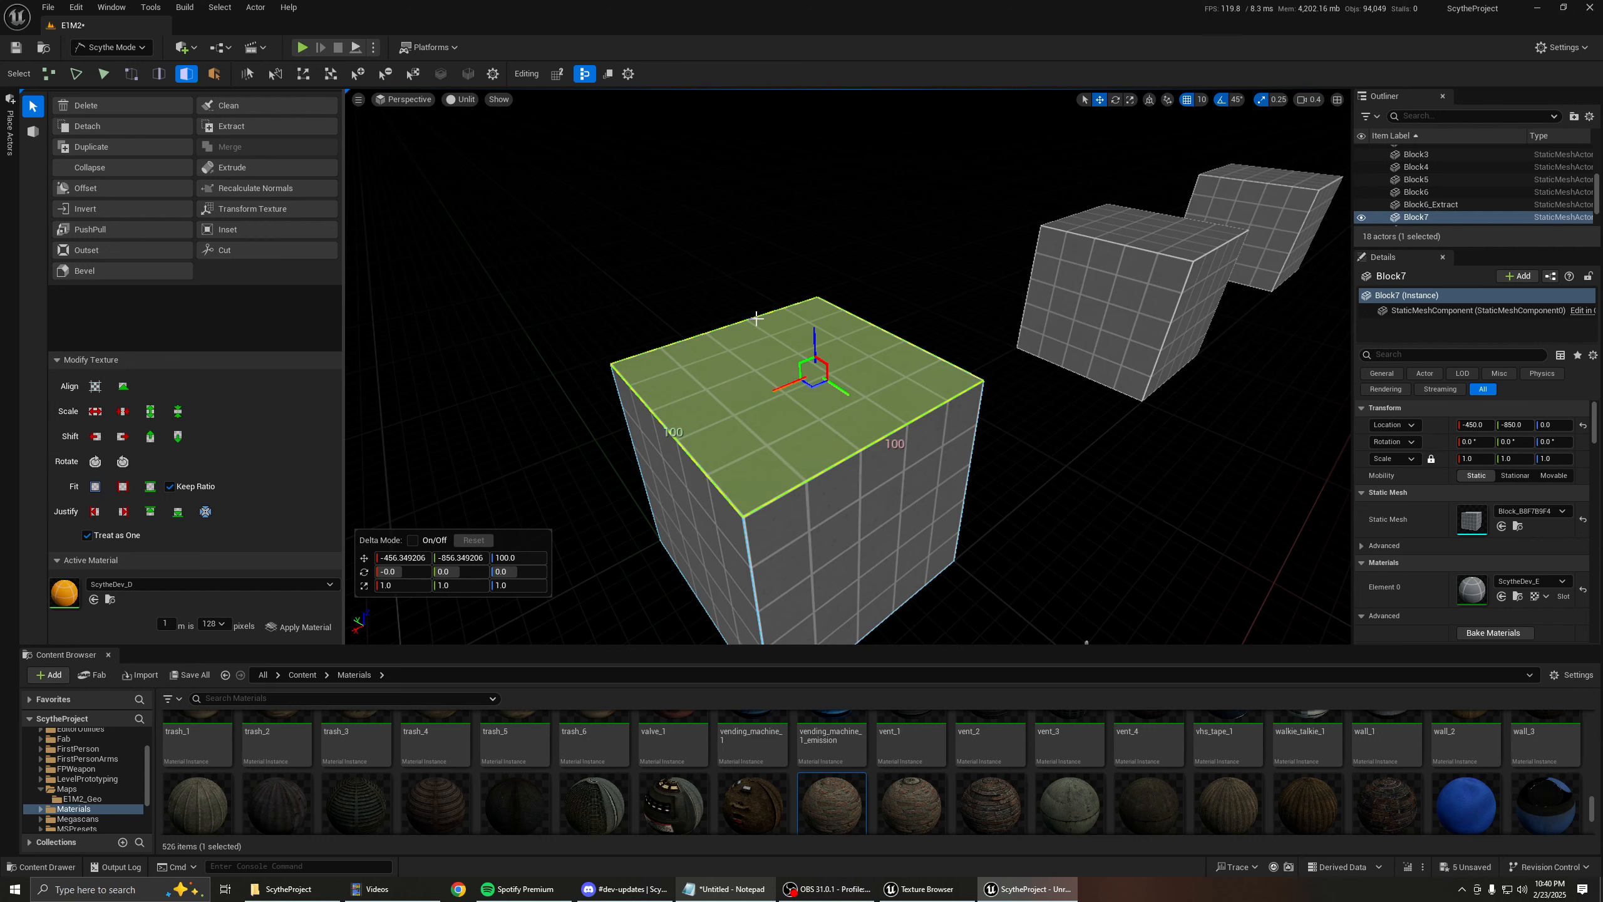
{"action": "left_click", "coordinate": [86, 76]}
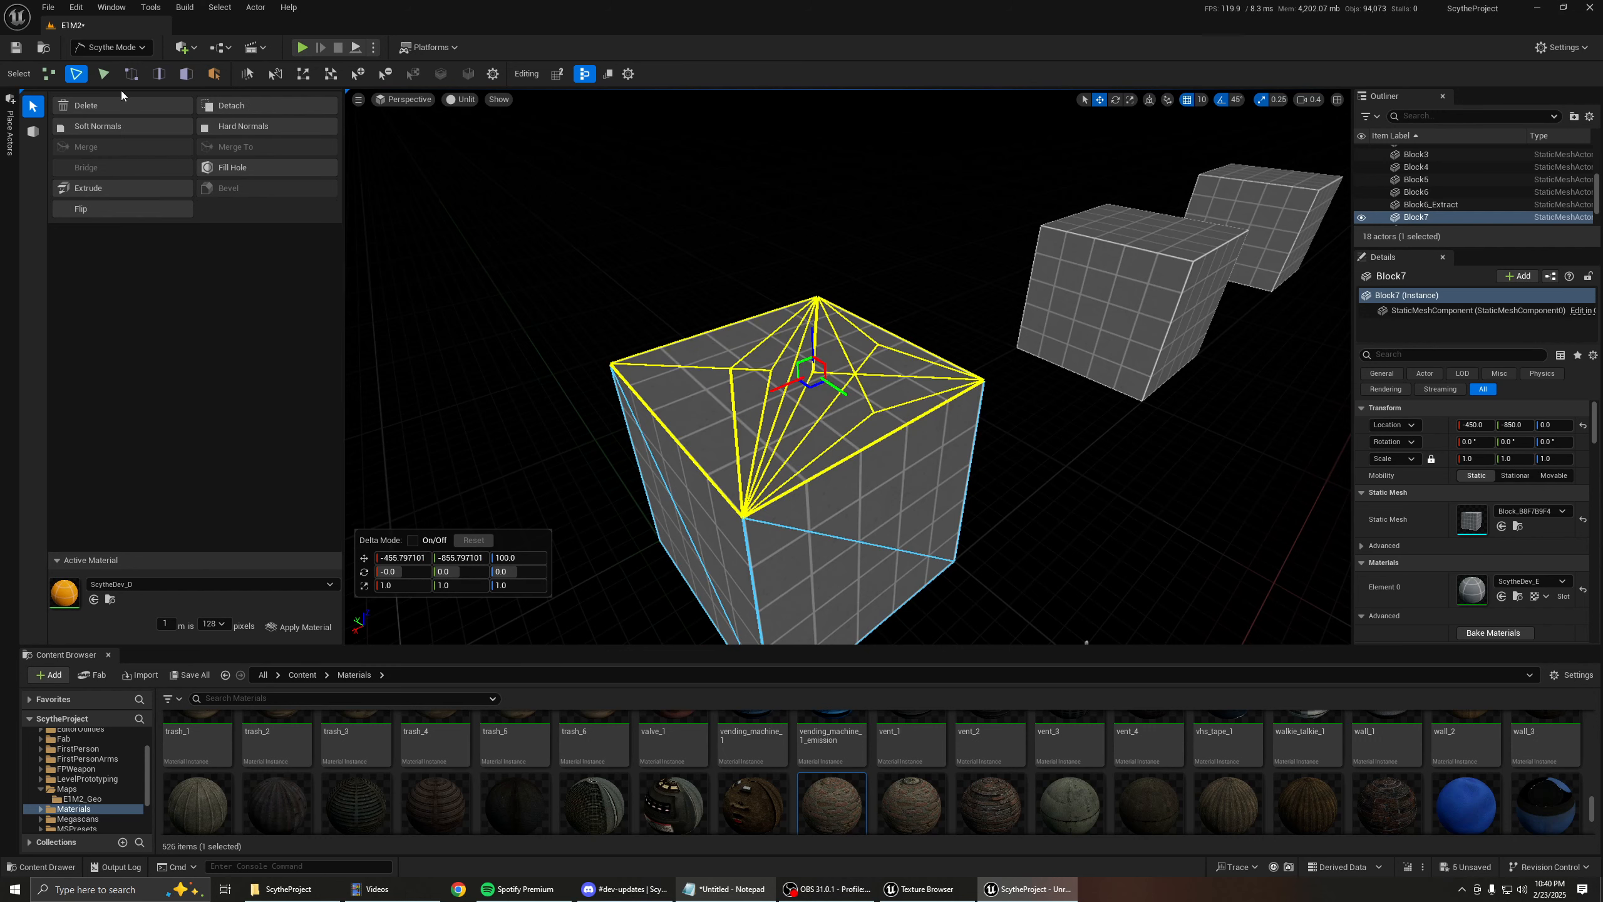
{"action": "left_click", "coordinate": [193, 76]}
{"action": "left_click", "coordinate": [760, 351]}
{"action": "right_click_drag", "start_coordinate": [761, 350], "coordinate": [698, 335]}
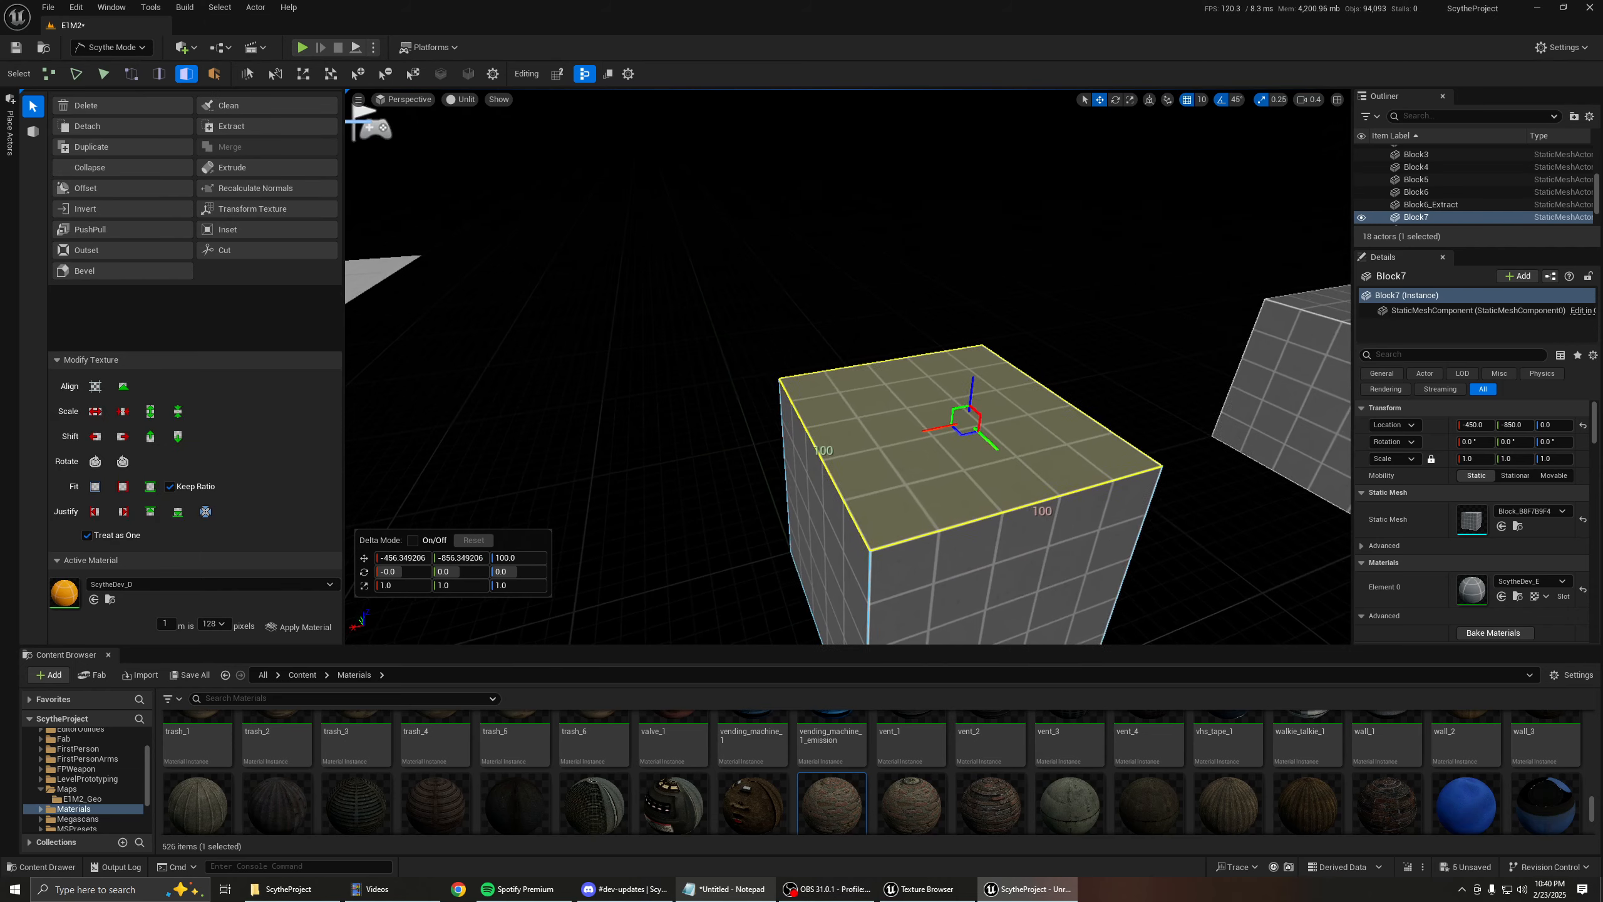
Detach Block8's near vertical edge and move it away from the corner to X -660, Y -920.
{"action": "key", "text": "d"}
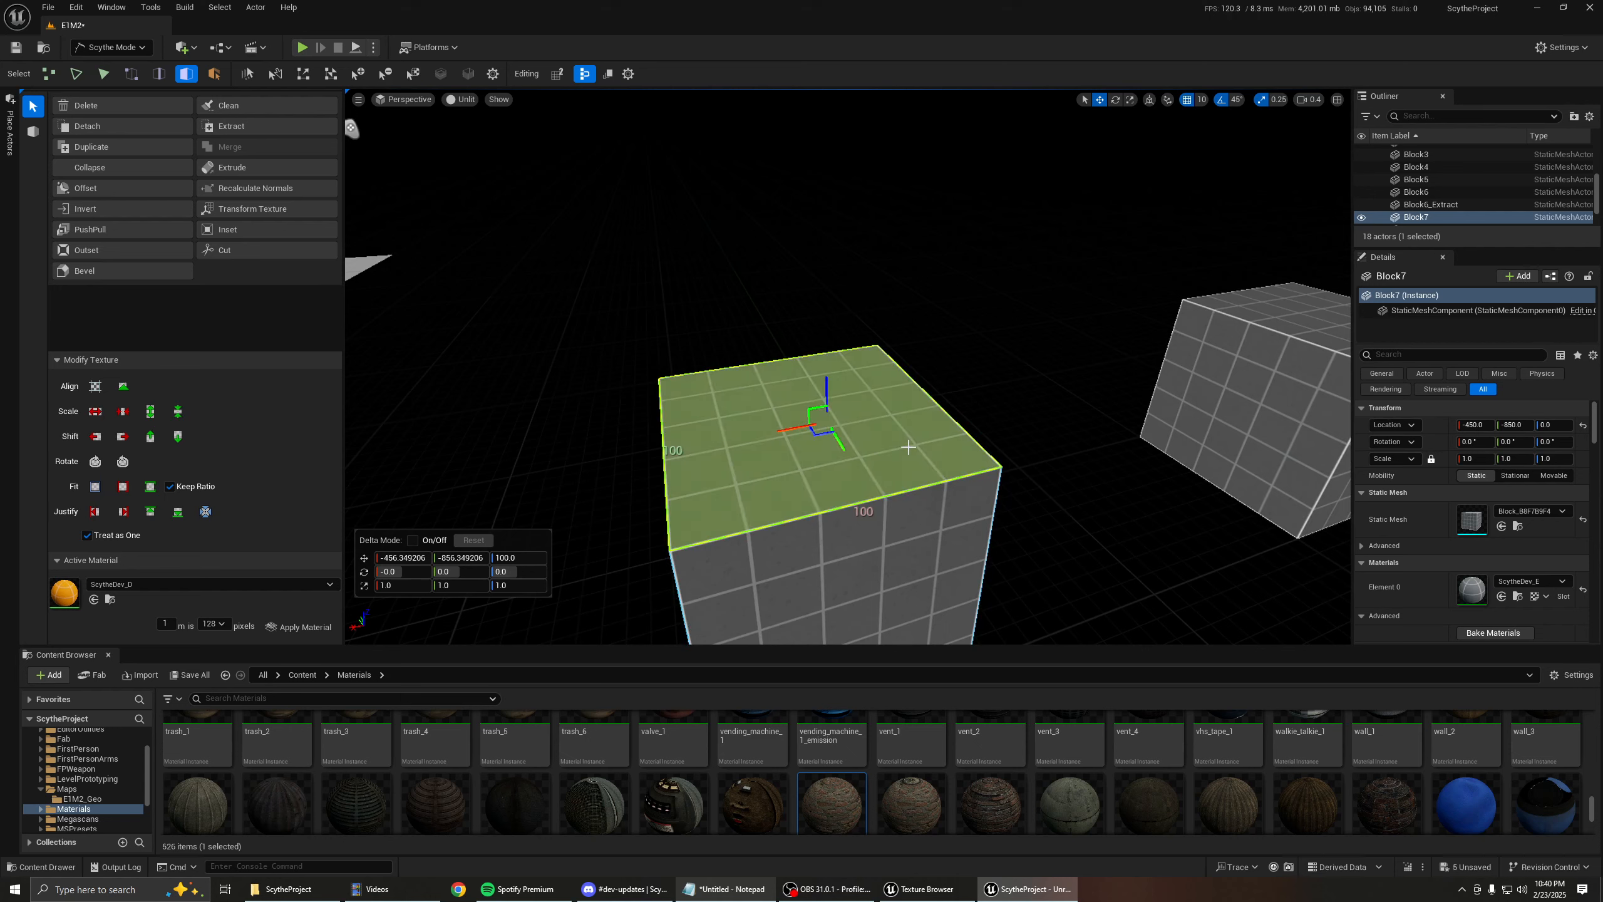
{"action": "key", "text": "d"}
{"action": "right_click_drag", "start_coordinate": [909, 447], "coordinate": [997, 442]}
{"action": "left_click", "coordinate": [814, 437]}
{"action": "key", "text": "2"}
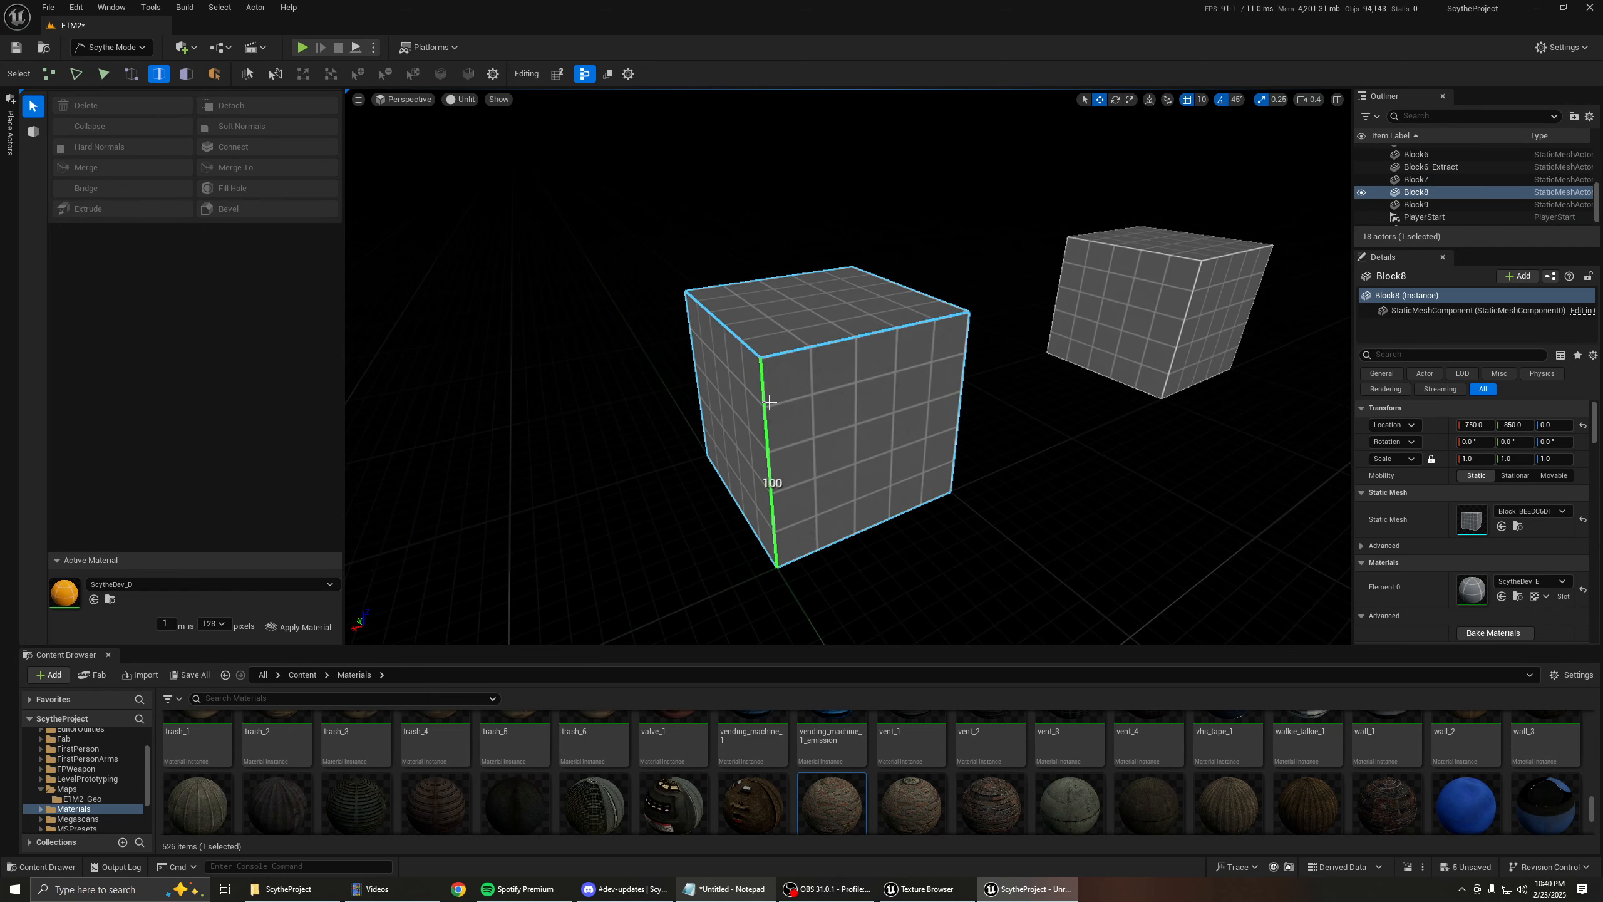
{"action": "left_click", "coordinate": [769, 402]}
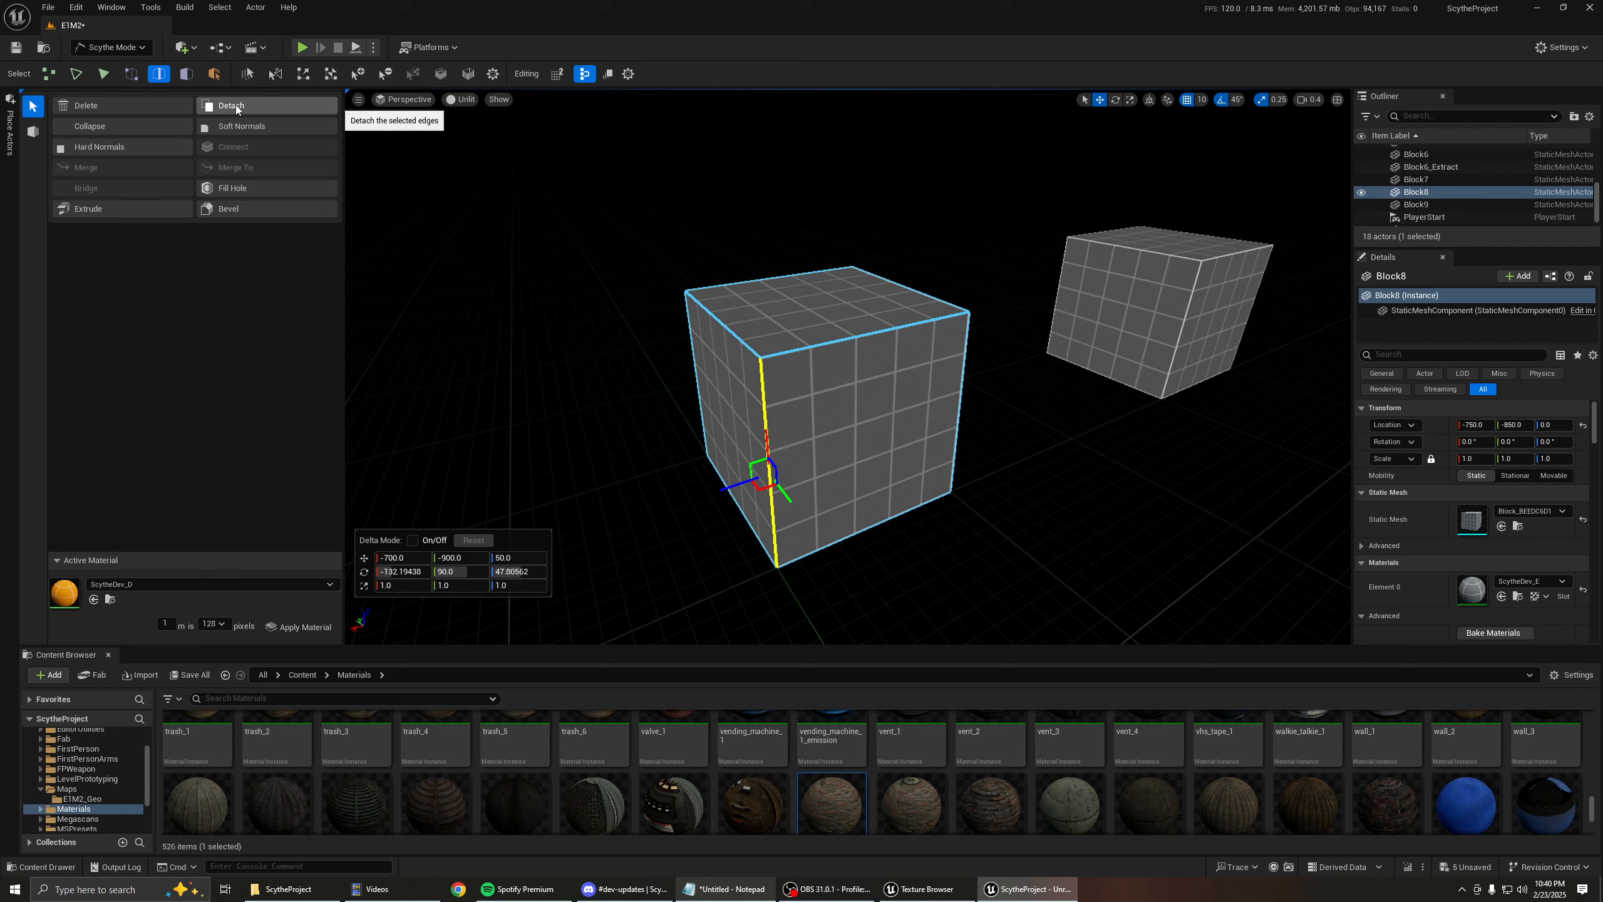
{"action": "key", "text": "a"}
{"action": "right_click_drag", "start_coordinate": [600, 288], "coordinate": [610, 298]}
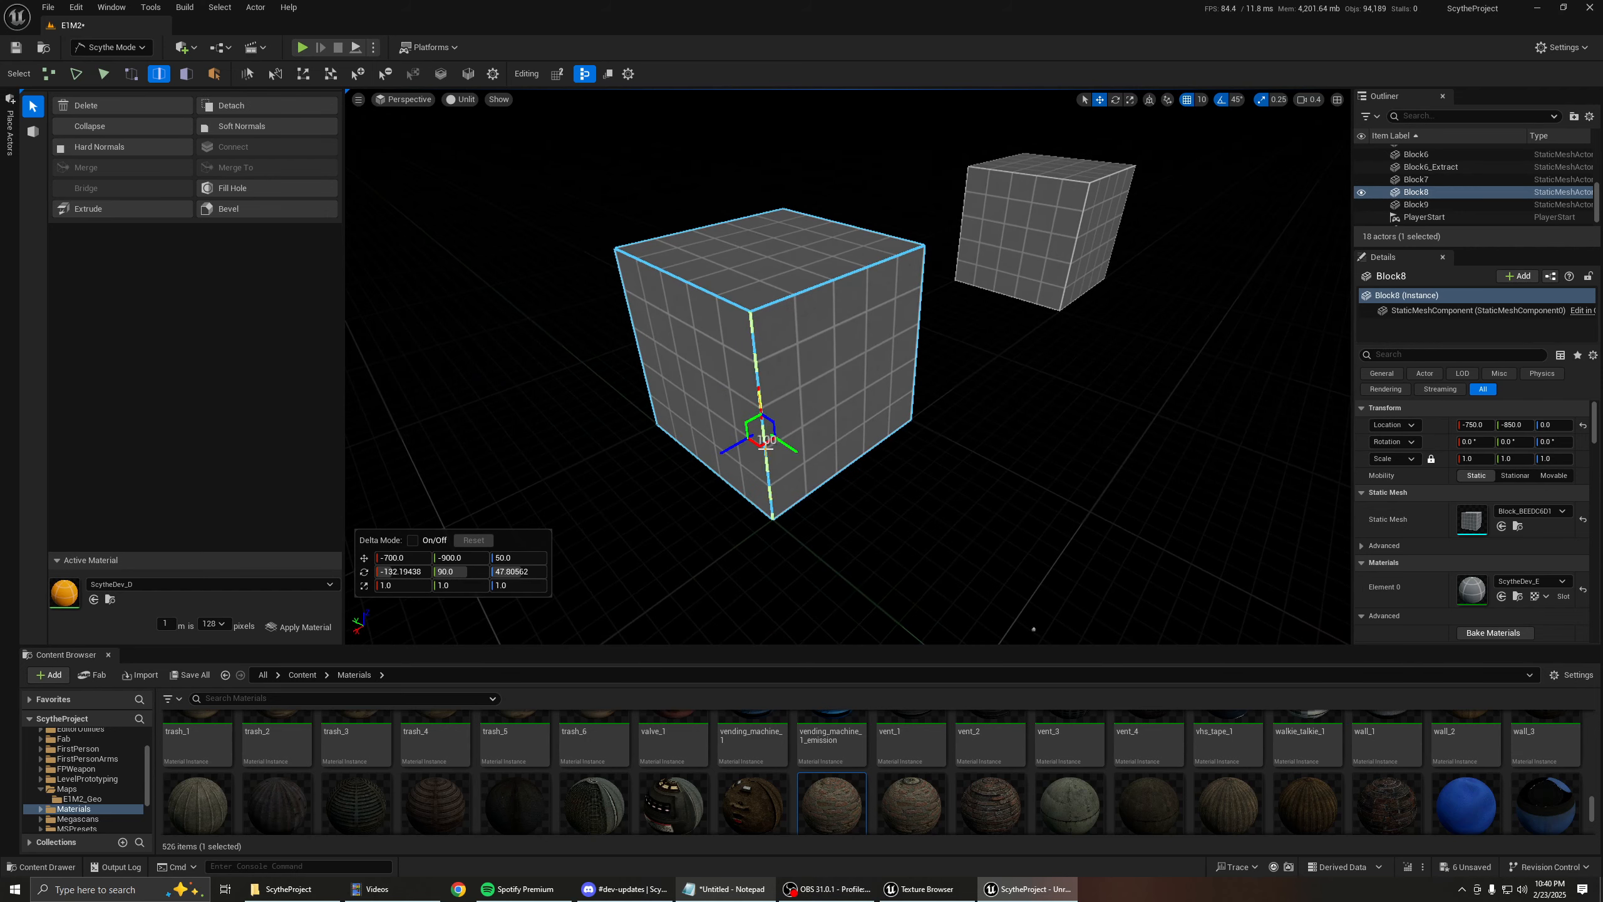
{"action": "left_click_drag", "start_coordinate": [761, 451], "coordinate": [701, 539]}
Add the adjoining top edge of Block8 to the selection, detach both edges and pull them outward.
{"action": "right_click_drag", "start_coordinate": [718, 414], "coordinate": [677, 404]}
{"action": "key", "text": "w"}
{"action": "key", "text": "w"}
{"action": "right_click_drag", "start_coordinate": [736, 328], "coordinate": [836, 360]}
{"action": "key", "text": "e"}
{"action": "key", "text": "s"}
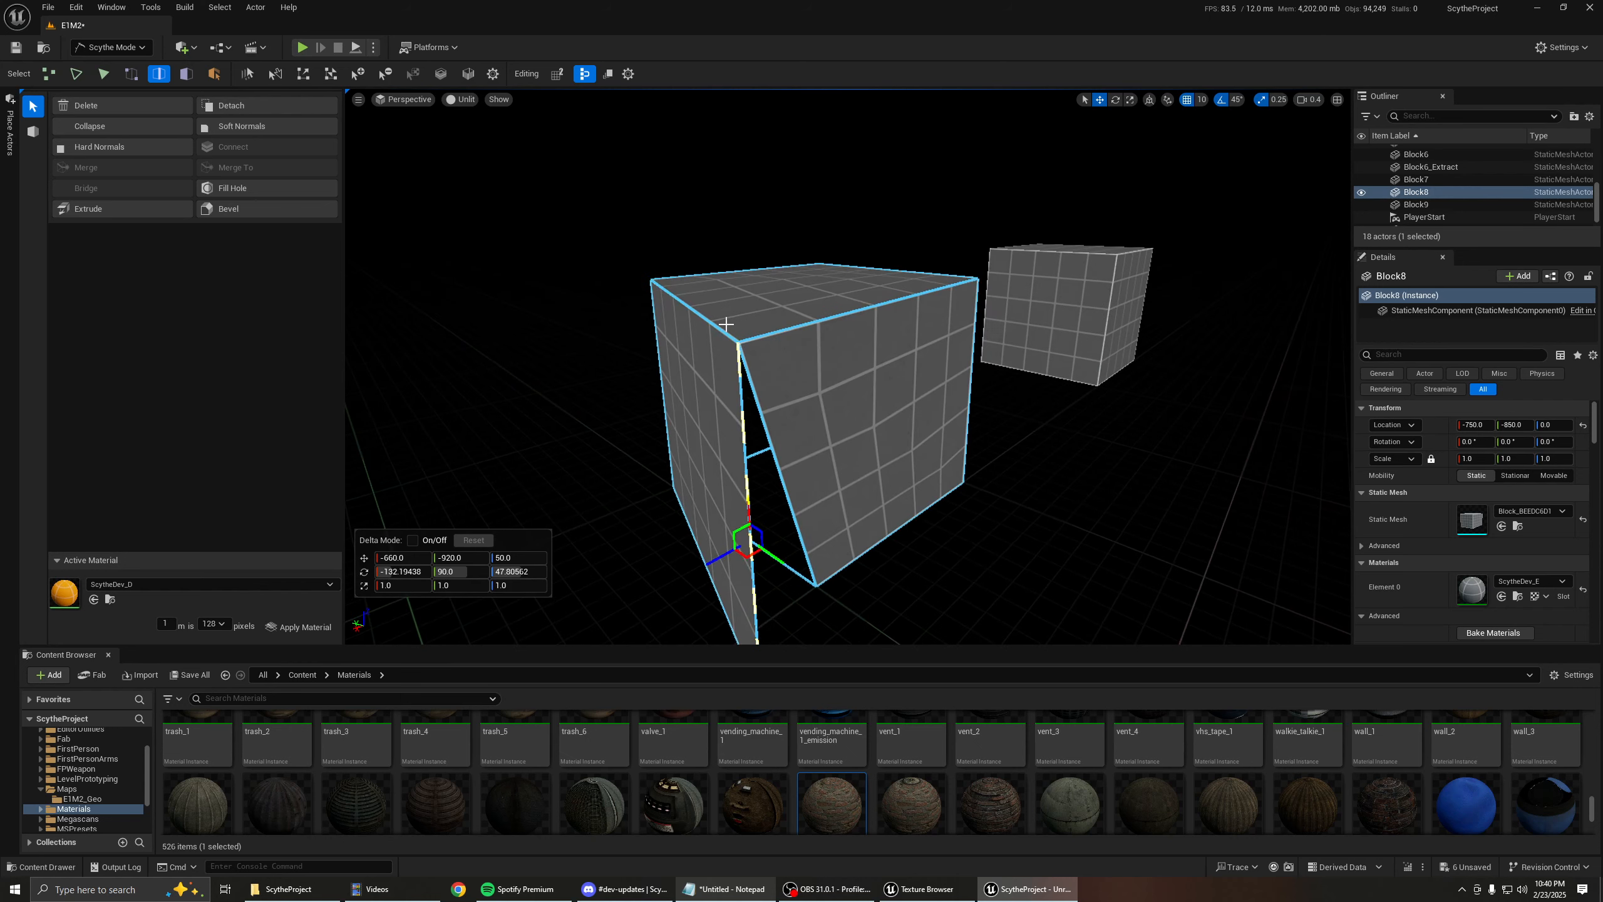
{"action": "left_click", "coordinate": [697, 311], "text": "shift"}
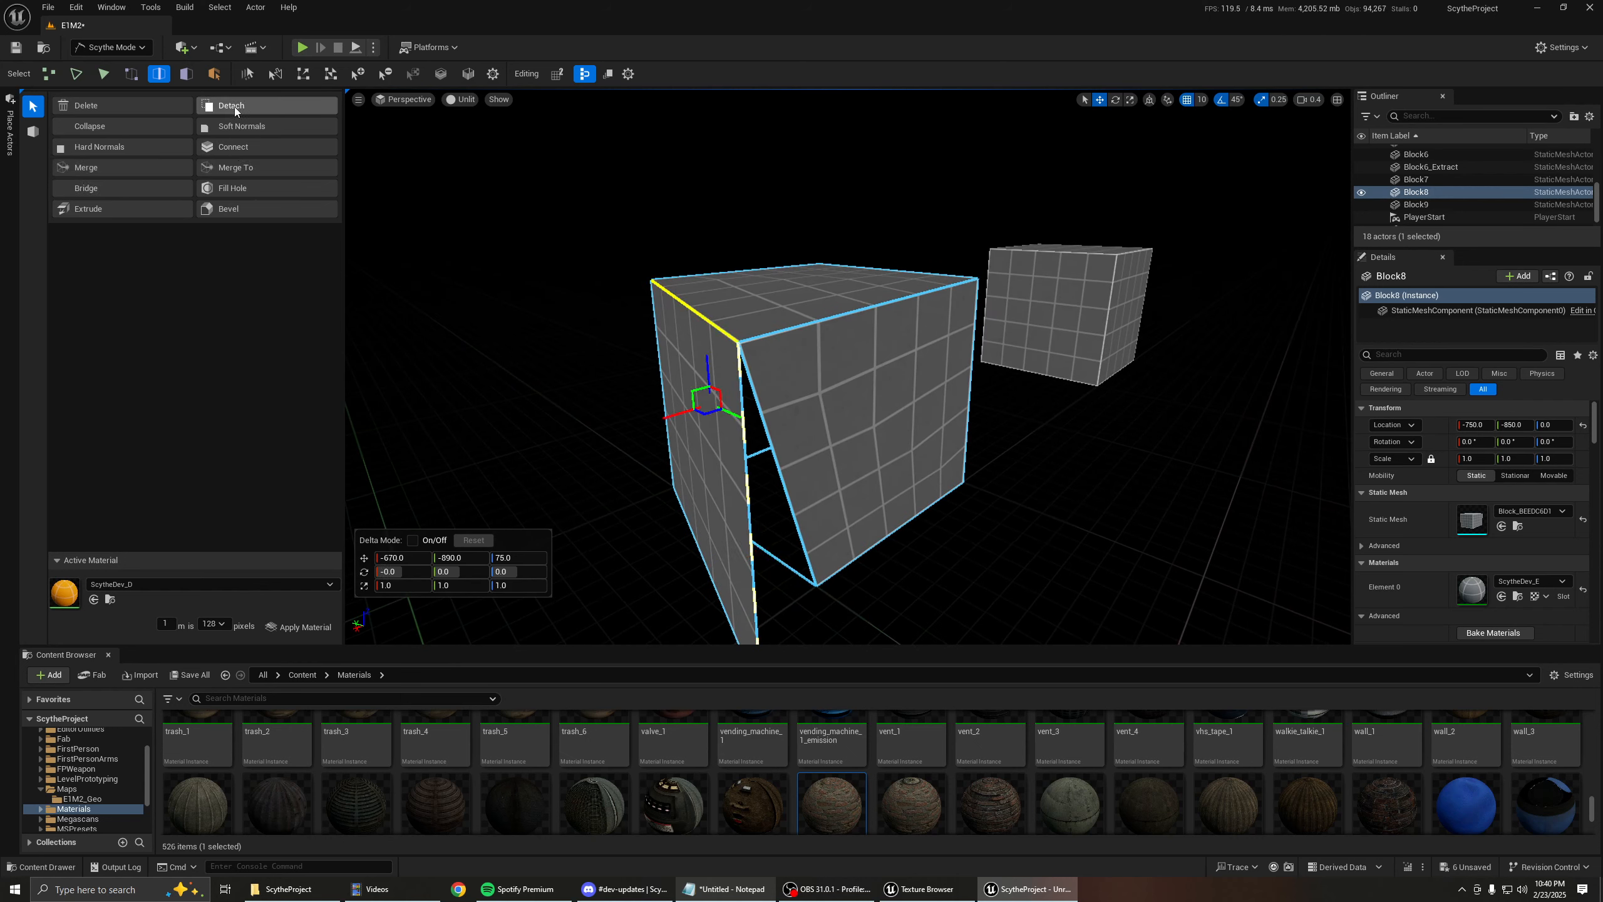
{"action": "left_click_drag", "start_coordinate": [708, 412], "coordinate": [625, 431]}
Select Block9, the undistorted cube next to Block8.
{"action": "key", "text": "s"}
{"action": "mouse_move", "coordinate": [692, 415]}
{"action": "right_mouse_down"}
{"action": "mouse_move", "coordinate": [732, 422]}
{"action": "mouse_move", "coordinate": [669, 419]}
{"action": "mouse_move", "coordinate": [726, 415]}
{"action": "mouse_move", "coordinate": [735, 436]}
{"action": "mouse_move", "coordinate": [682, 435]}
{"action": "mouse_move", "coordinate": [698, 404]}
{"action": "mouse_move", "coordinate": [674, 397]}
{"action": "right_mouse_up"}
{"action": "key", "text": "a"}
{"action": "key", "text": "d"}
{"action": "key", "text": "a"}
{"action": "key", "text": "s"}
{"action": "key", "text": "d"}
{"action": "key", "text": "w"}
{"action": "left_click", "coordinate": [977, 469]}
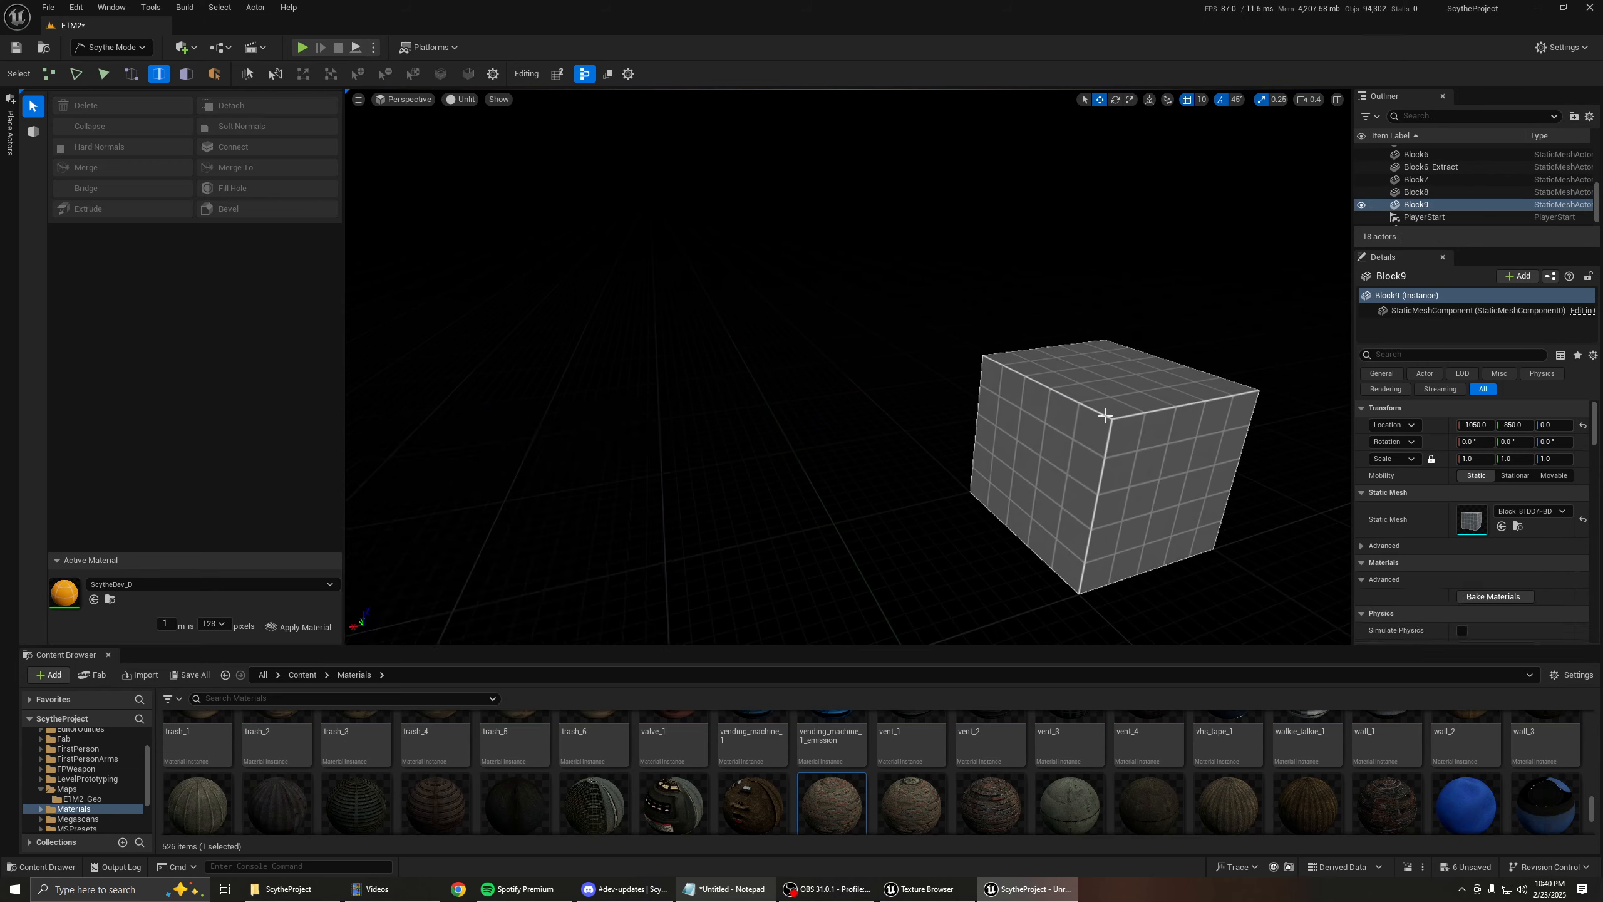
{"action": "key", "text": "w"}
{"action": "right_click_drag", "start_coordinate": [977, 469], "coordinate": [997, 512]}
{"action": "right_click_drag", "start_coordinate": [960, 424], "coordinate": [966, 434]}
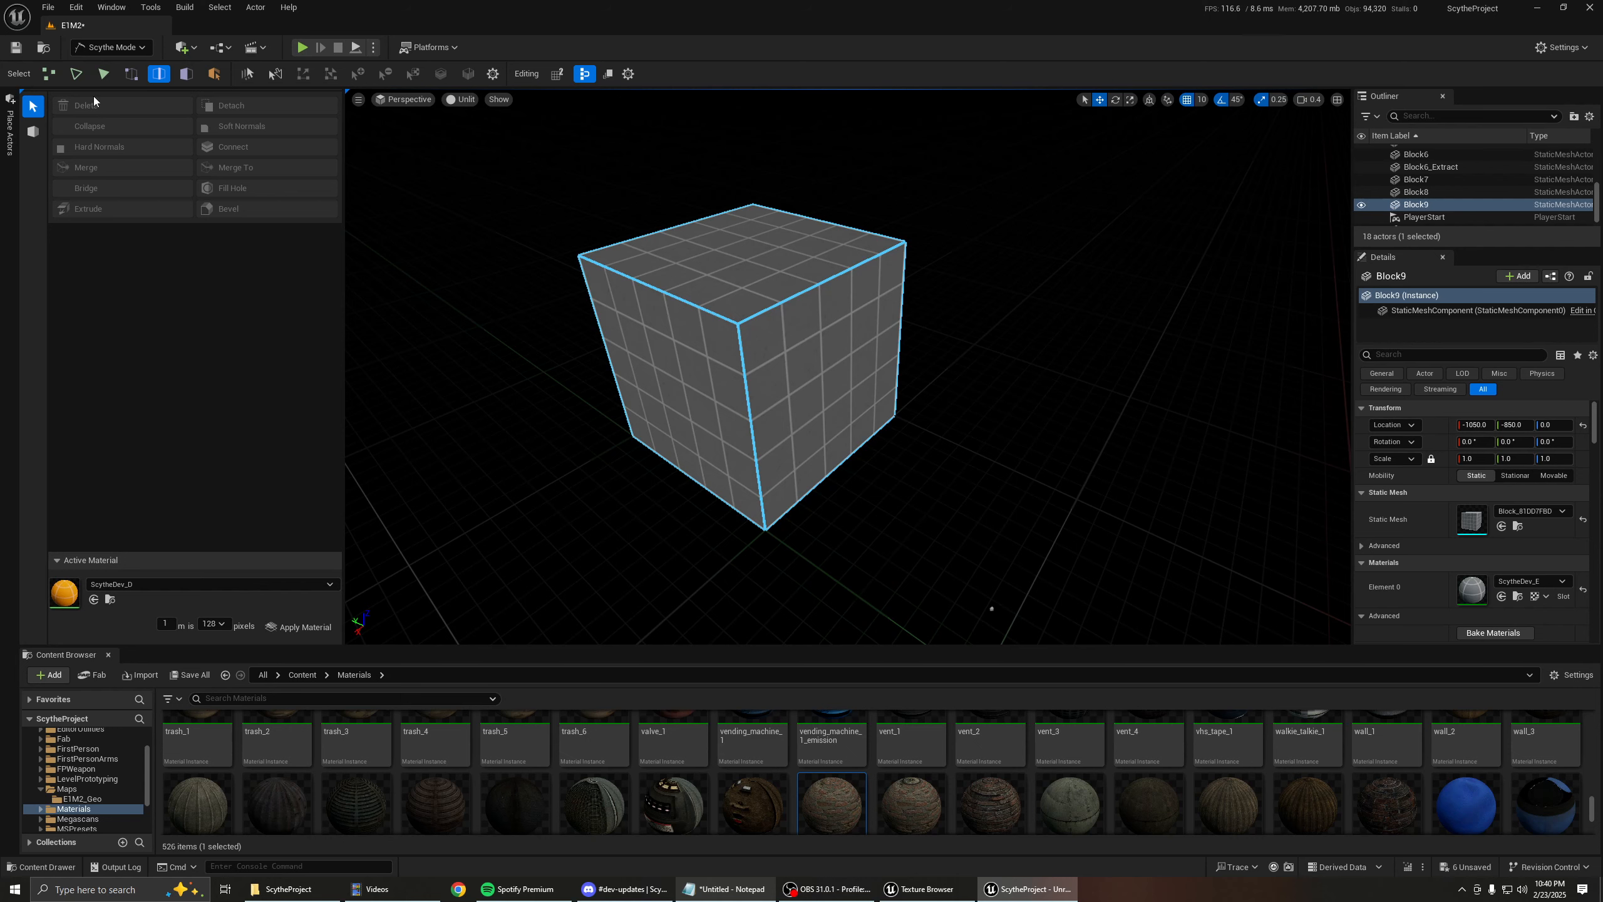
Start sphere creation, raise the grid snap to 100 and place a sphere one grid cell in size.
{"action": "left_click", "coordinate": [33, 131]}
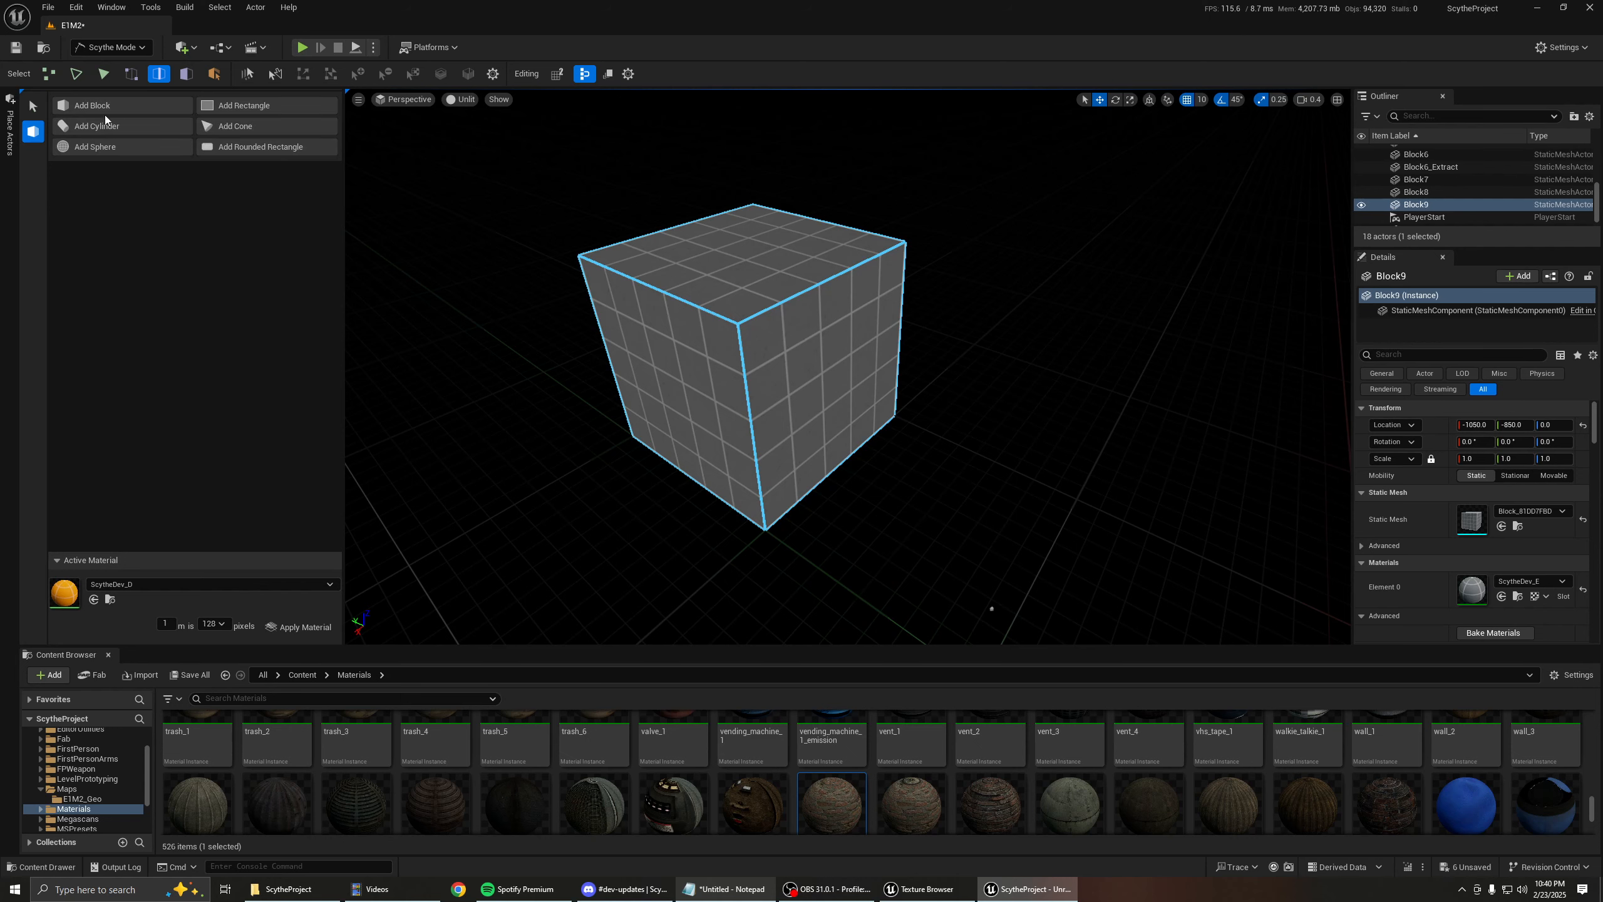
{"action": "left_click", "coordinate": [110, 151]}
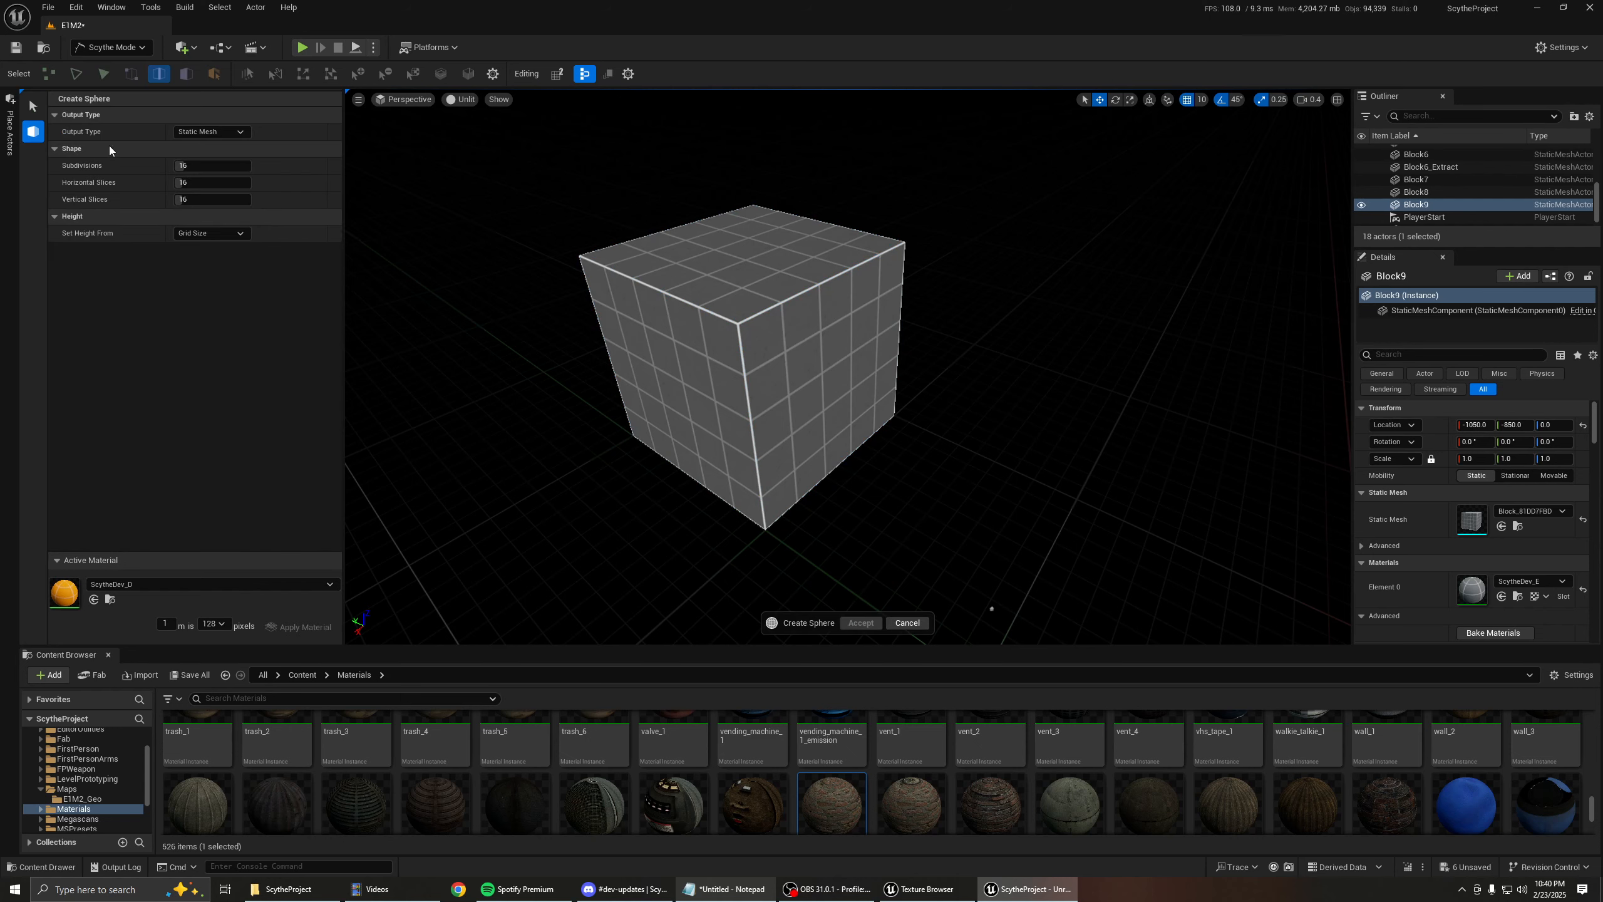
{"action": "key", "text": "d"}
{"action": "right_click_drag", "start_coordinate": [611, 353], "coordinate": [692, 355]}
{"action": "key", "text": "bracketright"}
{"action": "key", "text": "bracketright"}
{"action": "left_click", "coordinate": [898, 322]}
Draw a second, wide flattened sphere across several grid cells and accept it.
{"action": "key", "text": "d"}
{"action": "key", "text": "e"}
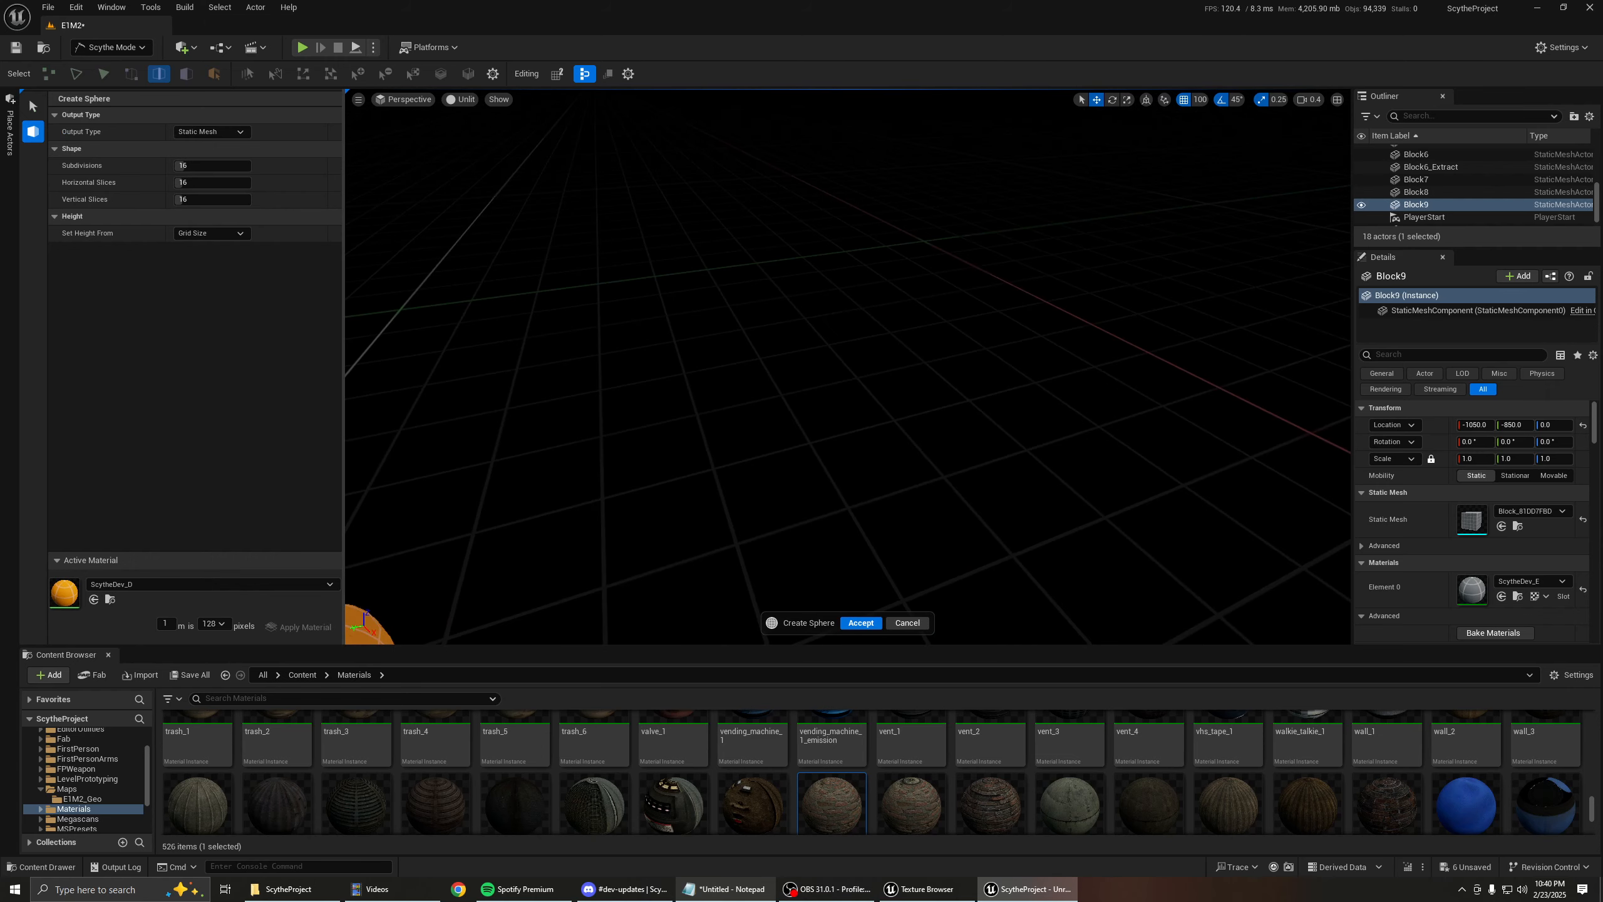
{"action": "left_click_drag", "start_coordinate": [669, 480], "coordinate": [890, 288]}
{"action": "right_click_drag", "start_coordinate": [548, 427], "coordinate": [457, 380]}
{"action": "key", "text": "q"}
{"action": "key", "text": "Return"}
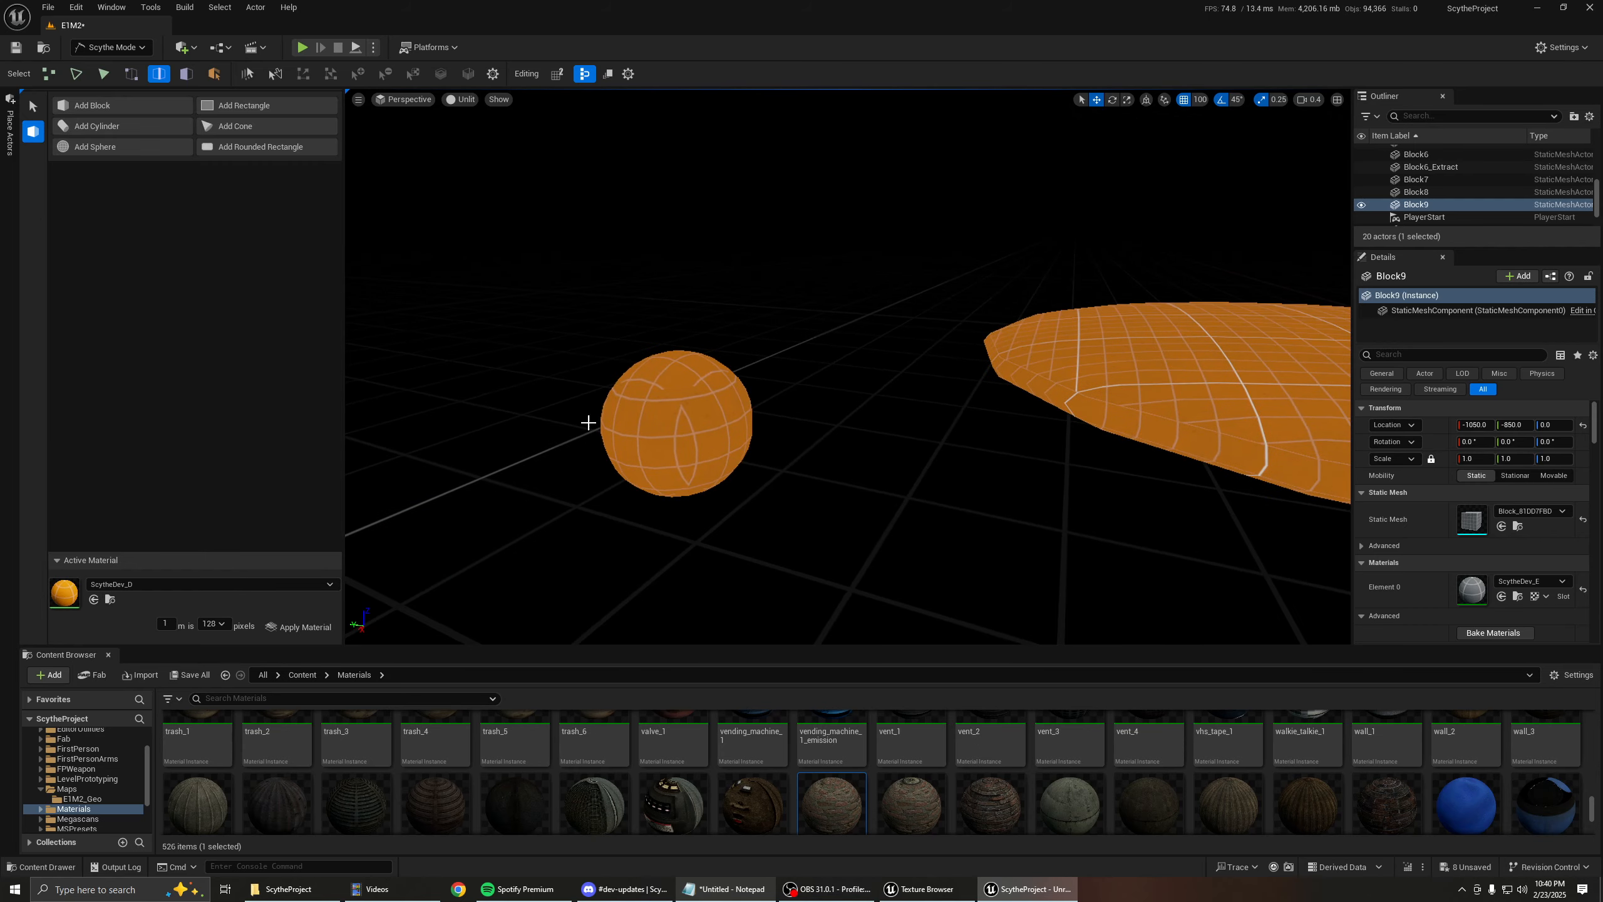
Draw two parallel long blocks on the floor grid, about 100 wide, with a gap between them.
{"action": "right_click_drag", "start_coordinate": [790, 384], "coordinate": [491, 277]}
{"action": "key", "text": "shift+b"}
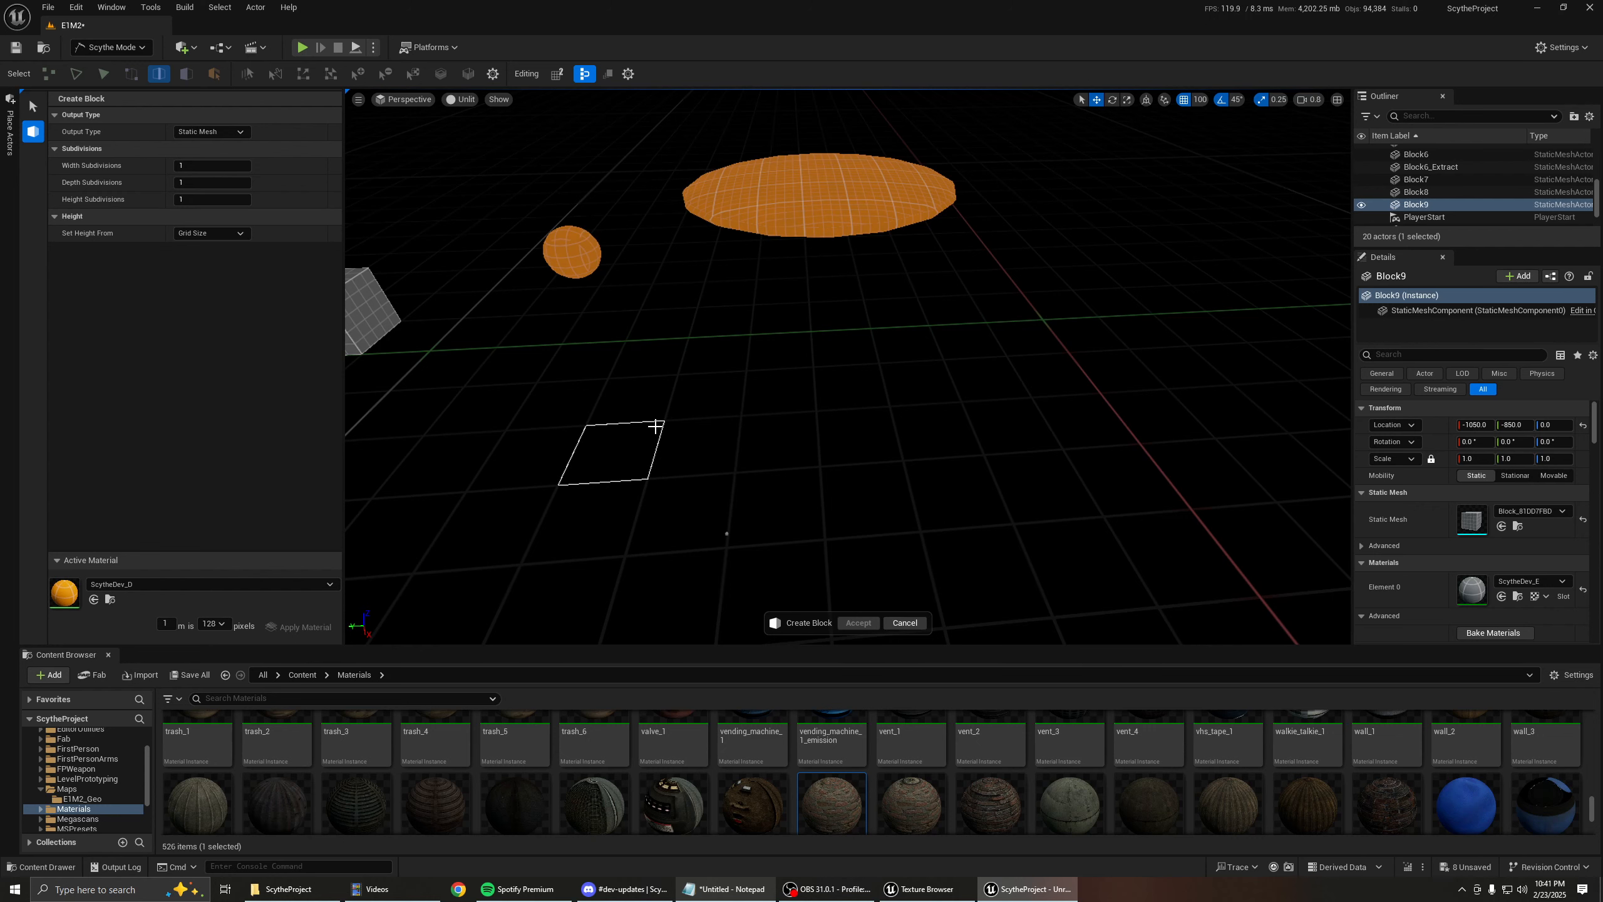
{"action": "right_click_drag", "start_coordinate": [730, 392], "coordinate": [767, 403]}
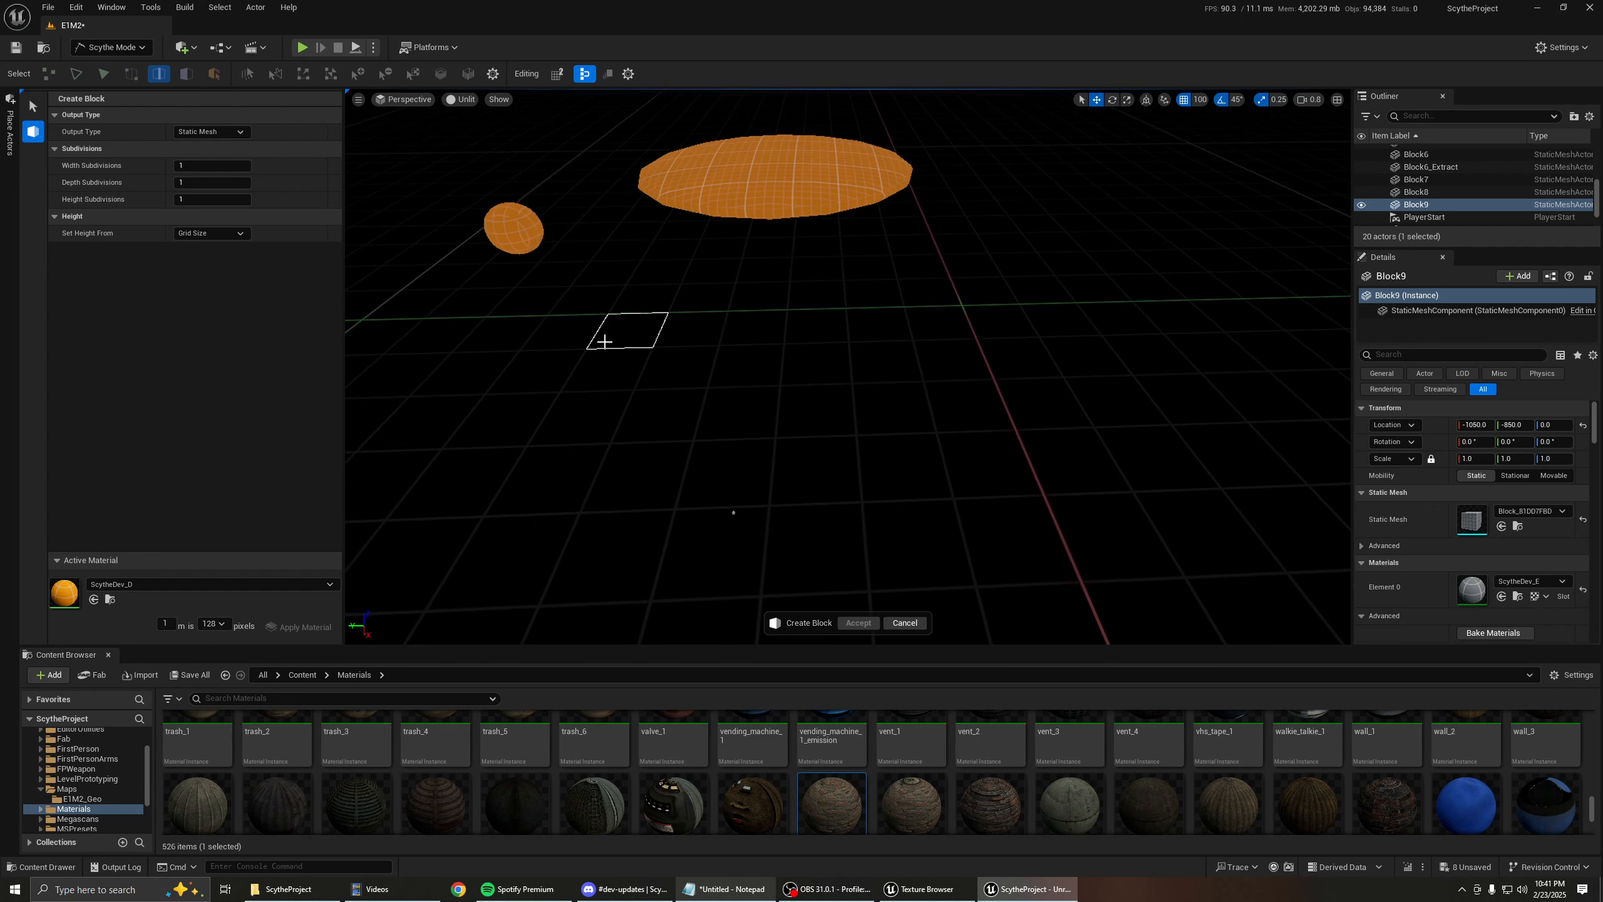
{"action": "left_click", "coordinate": [939, 323]}
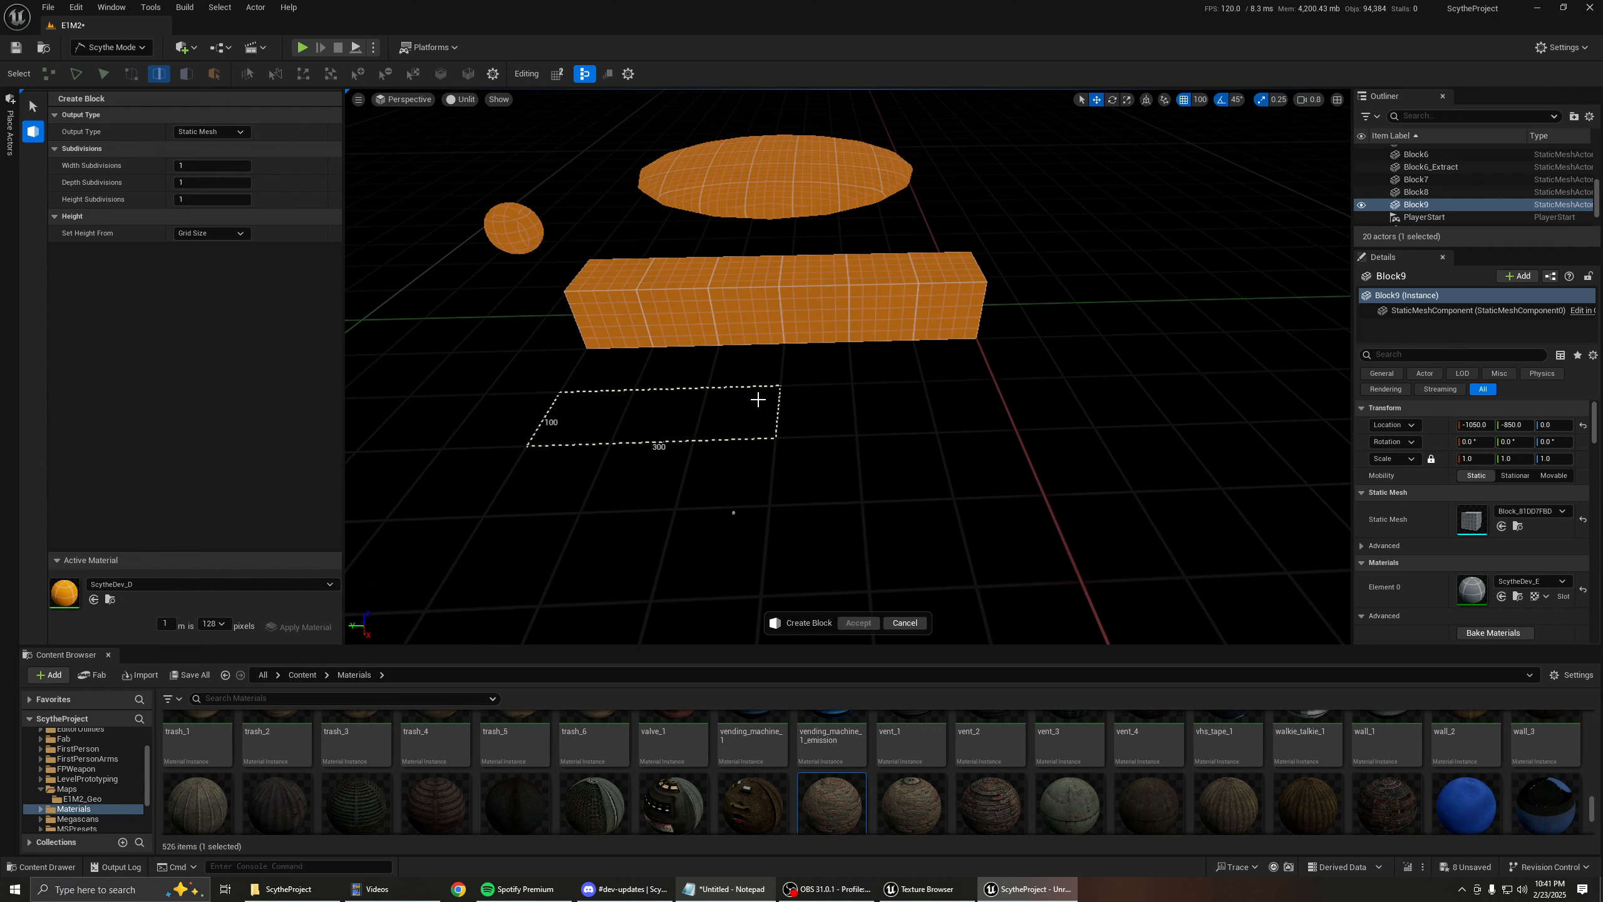
{"action": "left_click", "coordinate": [952, 406]}
Undo the two most recent block drawings and redo them.
{"action": "right_click_drag", "start_coordinate": [594, 497], "coordinate": [765, 456]}
{"action": "key", "text": "a"}
{"action": "key", "text": "ctrl+z"}
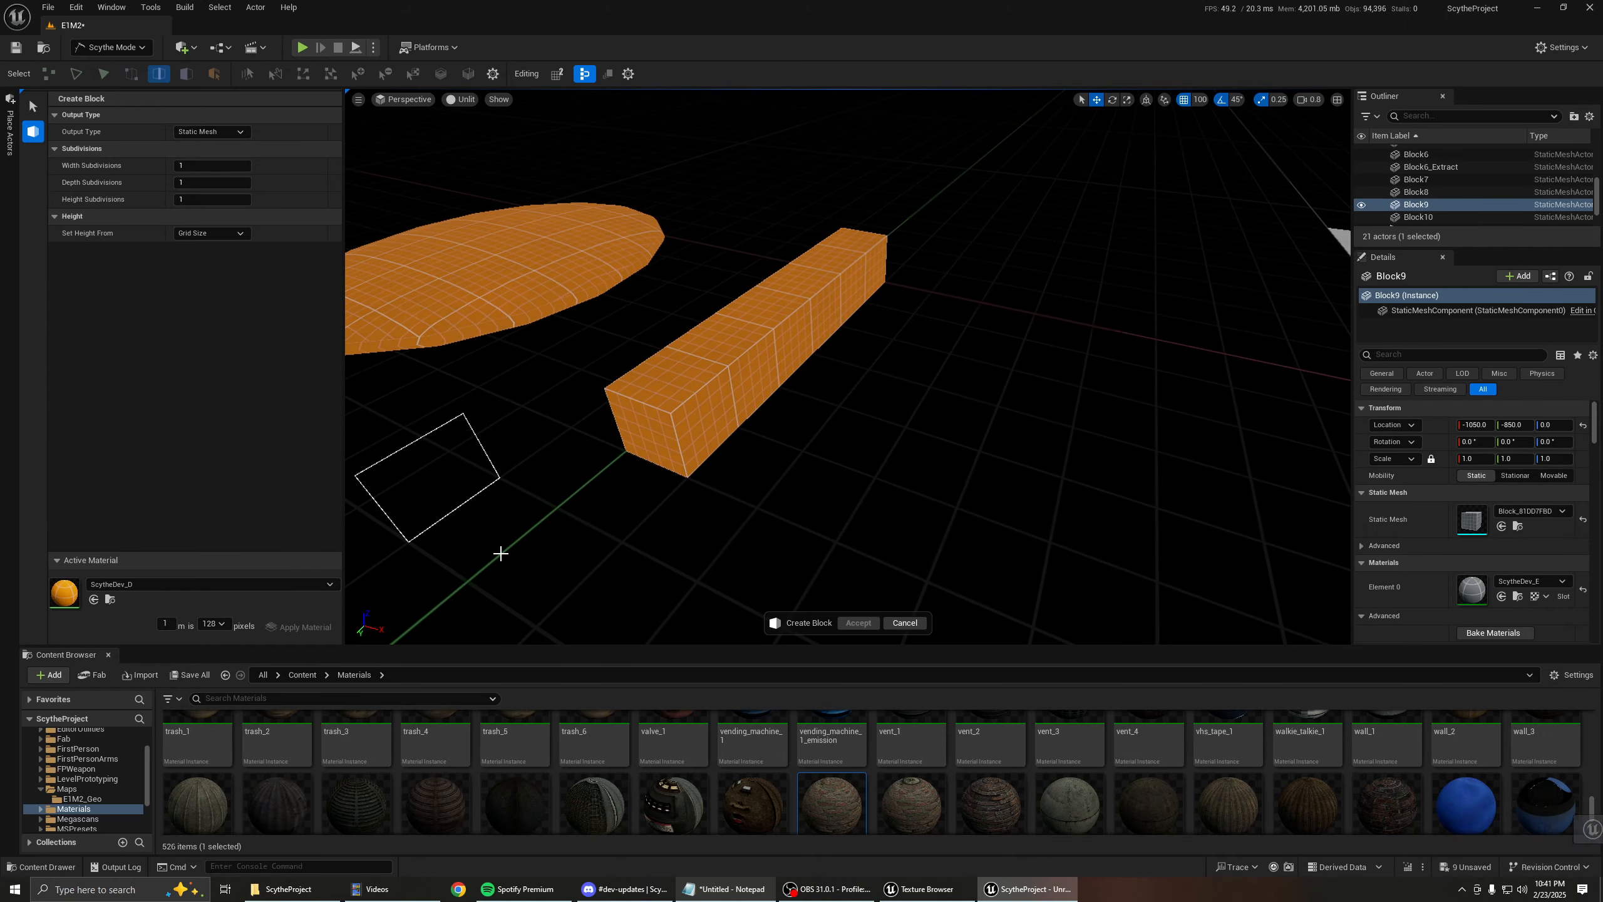
{"action": "key", "text": "ctrl+z"}
{"action": "key", "text": "ctrl+y"}
{"action": "key", "text": "ctrl+y"}
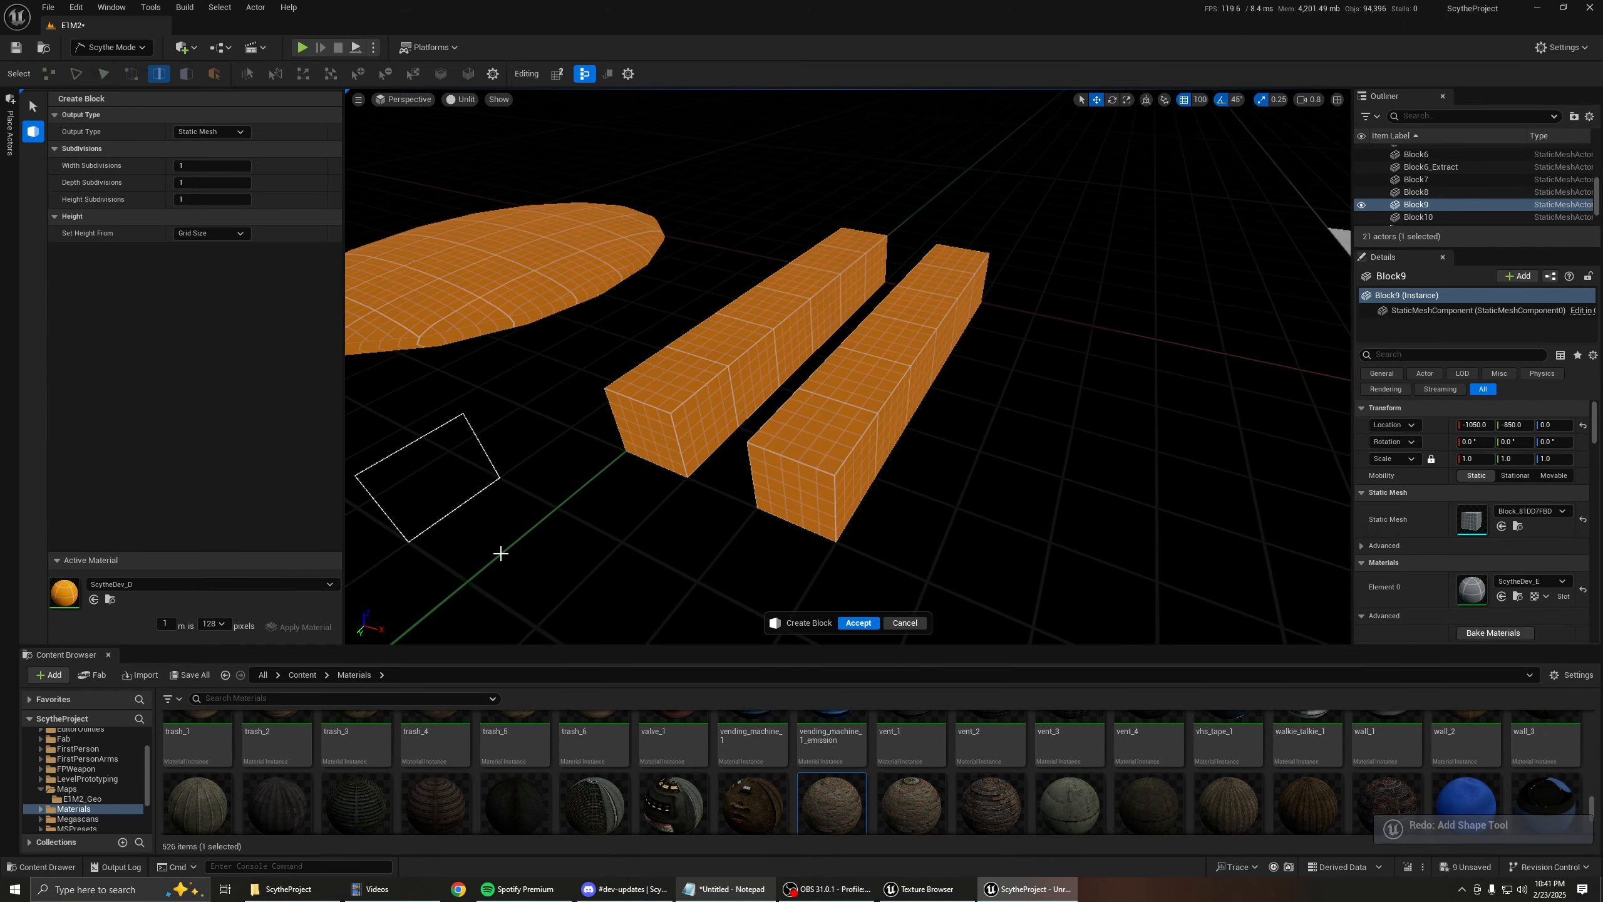
Draw a 600 by 200 block directly alongside the second long block.
{"action": "right_click_drag", "start_coordinate": [751, 534], "coordinate": [750, 548]}
{"action": "key", "text": "d"}
{"action": "left_click_drag", "start_coordinate": [702, 513], "coordinate": [724, 459]}
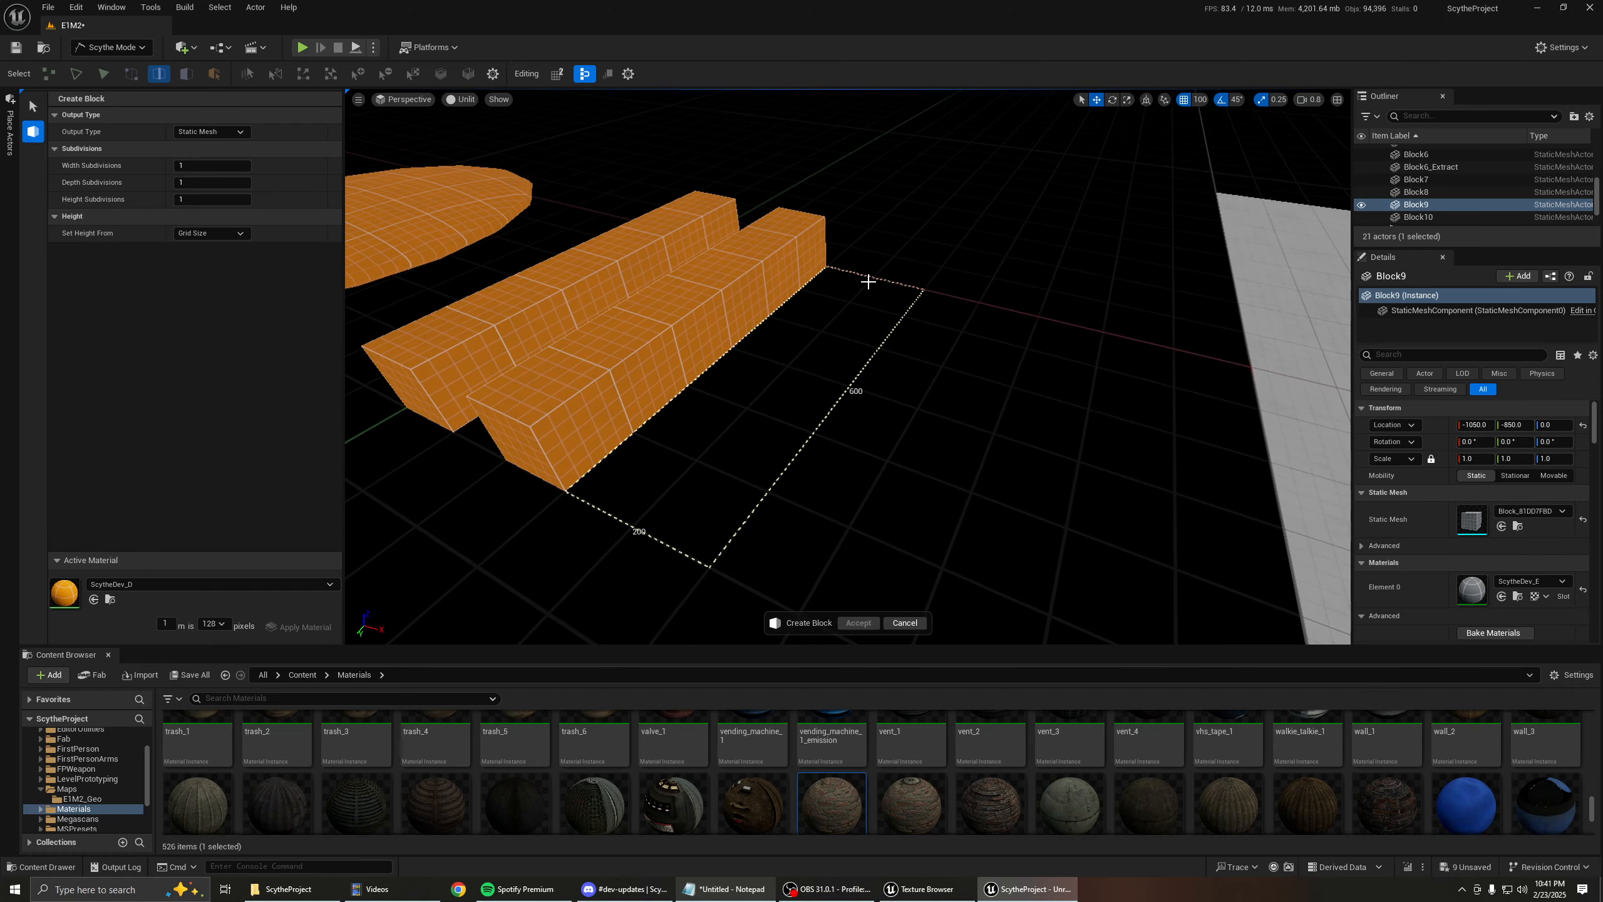
{"action": "left_click_drag", "start_coordinate": [868, 282], "coordinate": [871, 284]}
Draw another long, narrow block parallel to the wide one, leaving a gap between them.
{"action": "right_click_drag", "start_coordinate": [935, 388], "coordinate": [931, 386]}
{"action": "key", "text": "d"}
{"action": "right_click_drag", "start_coordinate": [802, 427], "coordinate": [798, 430]}
{"action": "left_click_drag", "start_coordinate": [814, 521], "coordinate": [1018, 329]}
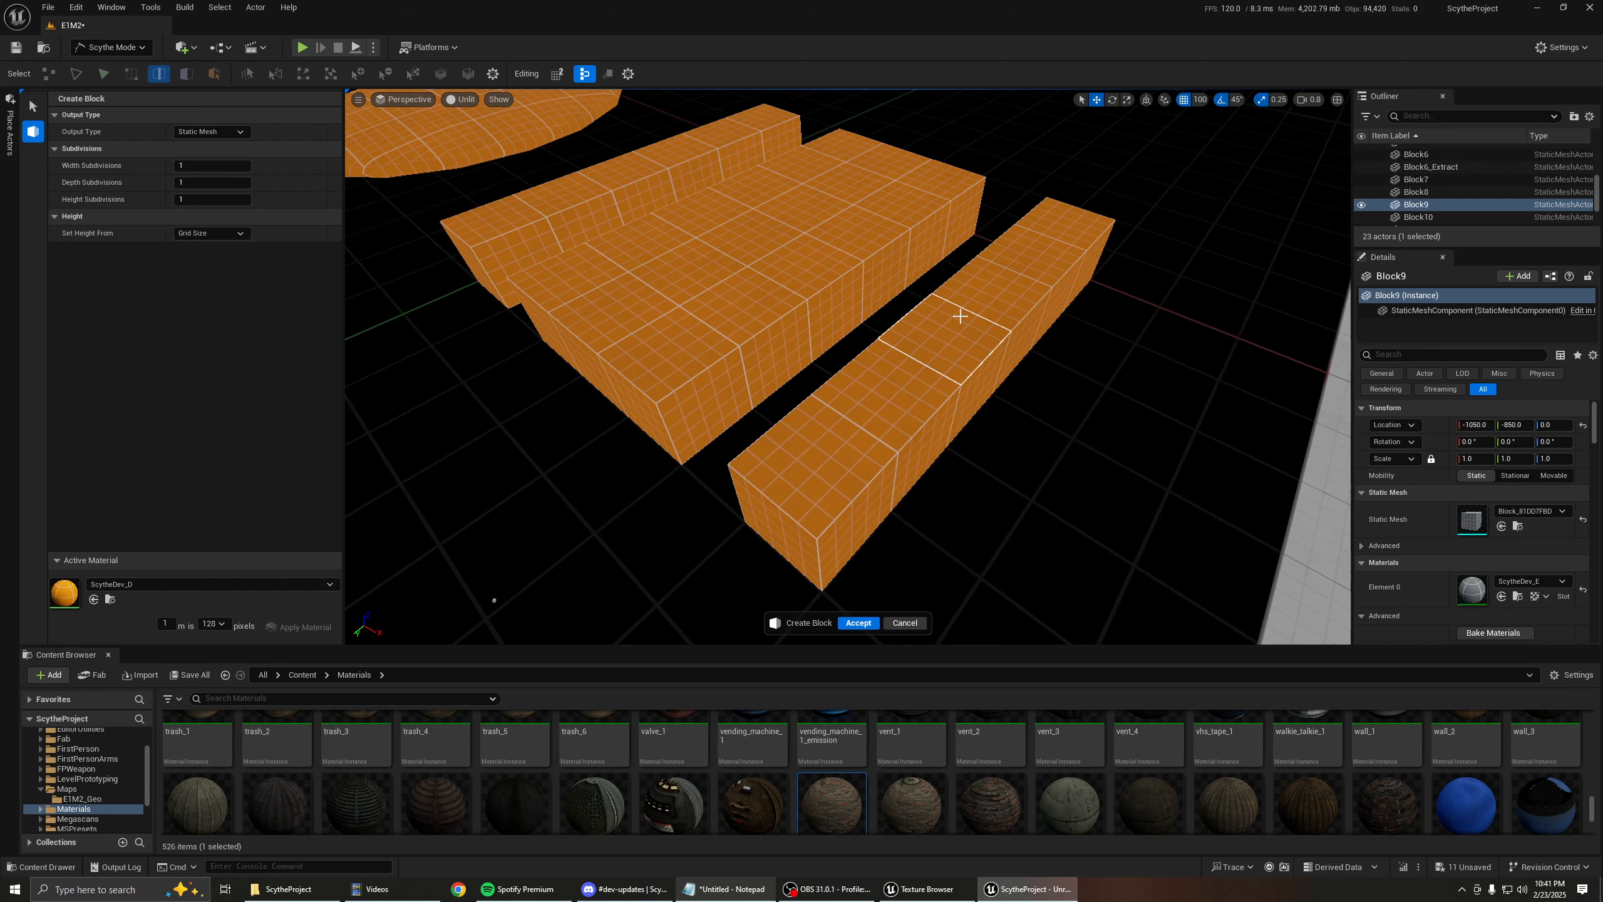
Undo the last three block drawings and redo all three.
{"action": "key", "text": "ctrl+z"}
{"action": "key", "text": "ctrl+z"}
{"action": "key", "text": "ctrl+z"}
{"action": "key", "text": "ctrl+y"}
{"action": "key", "text": "ctrl+y"}
{"action": "key", "text": "ctrl+y"}
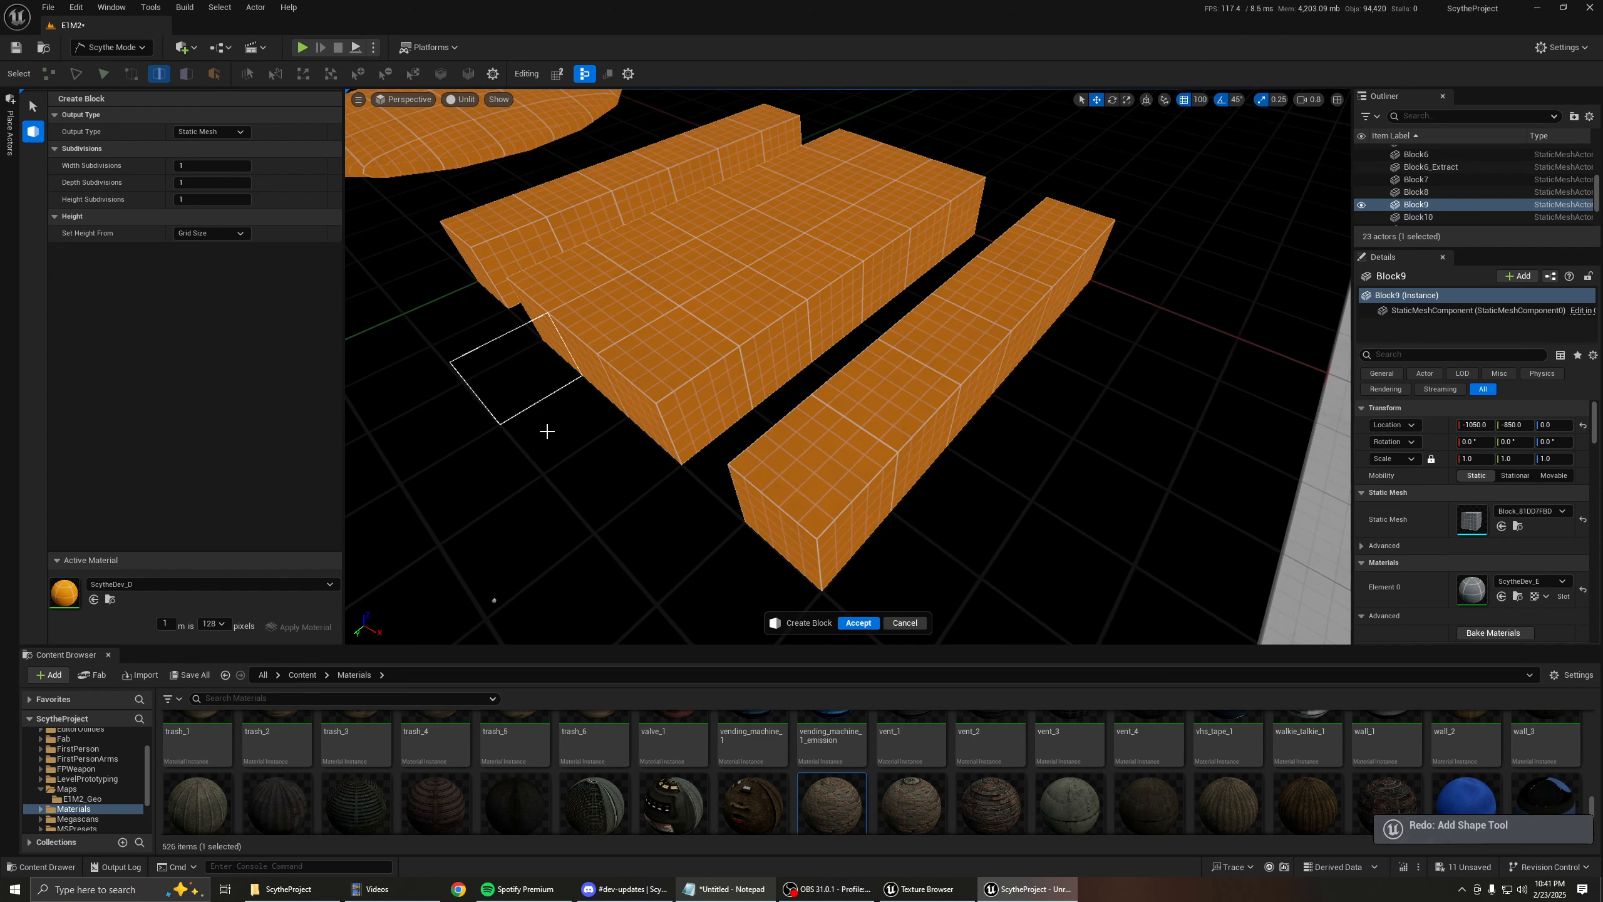
Leave block creation, select the top face of the outlined gray cube, and convert the selection to its edges.
{"action": "left_click", "coordinate": [916, 623]}
{"action": "right_click_drag", "start_coordinate": [826, 447], "coordinate": [707, 367]}
{"action": "key", "text": "w"}
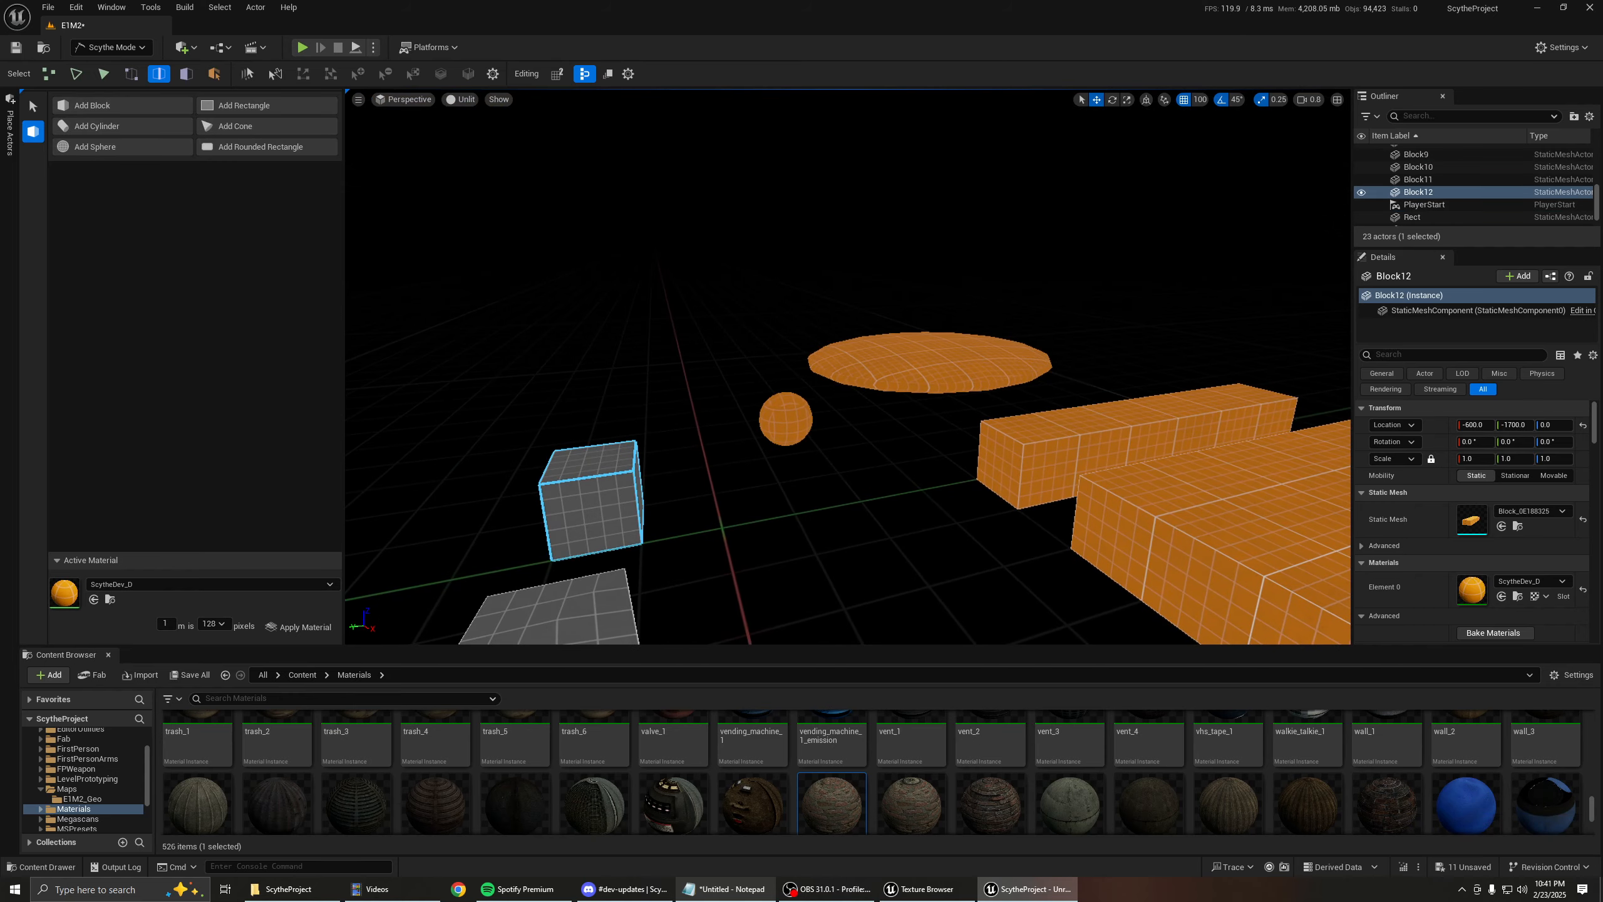
{"action": "left_click", "coordinate": [725, 890]}
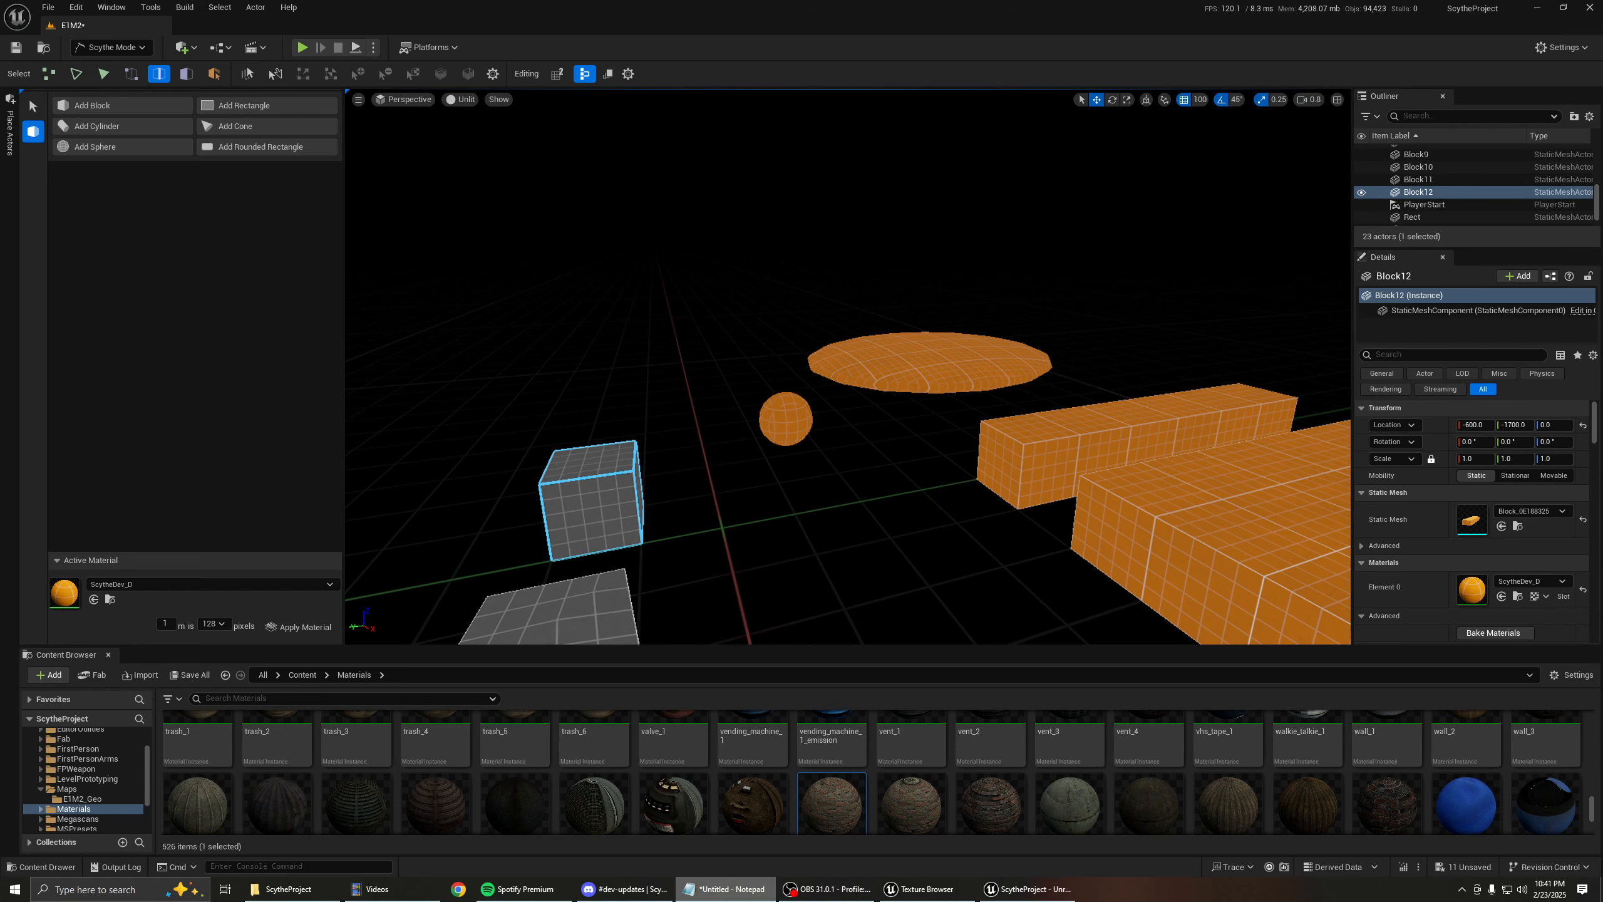
{"action": "left_click", "coordinate": [186, 73]}
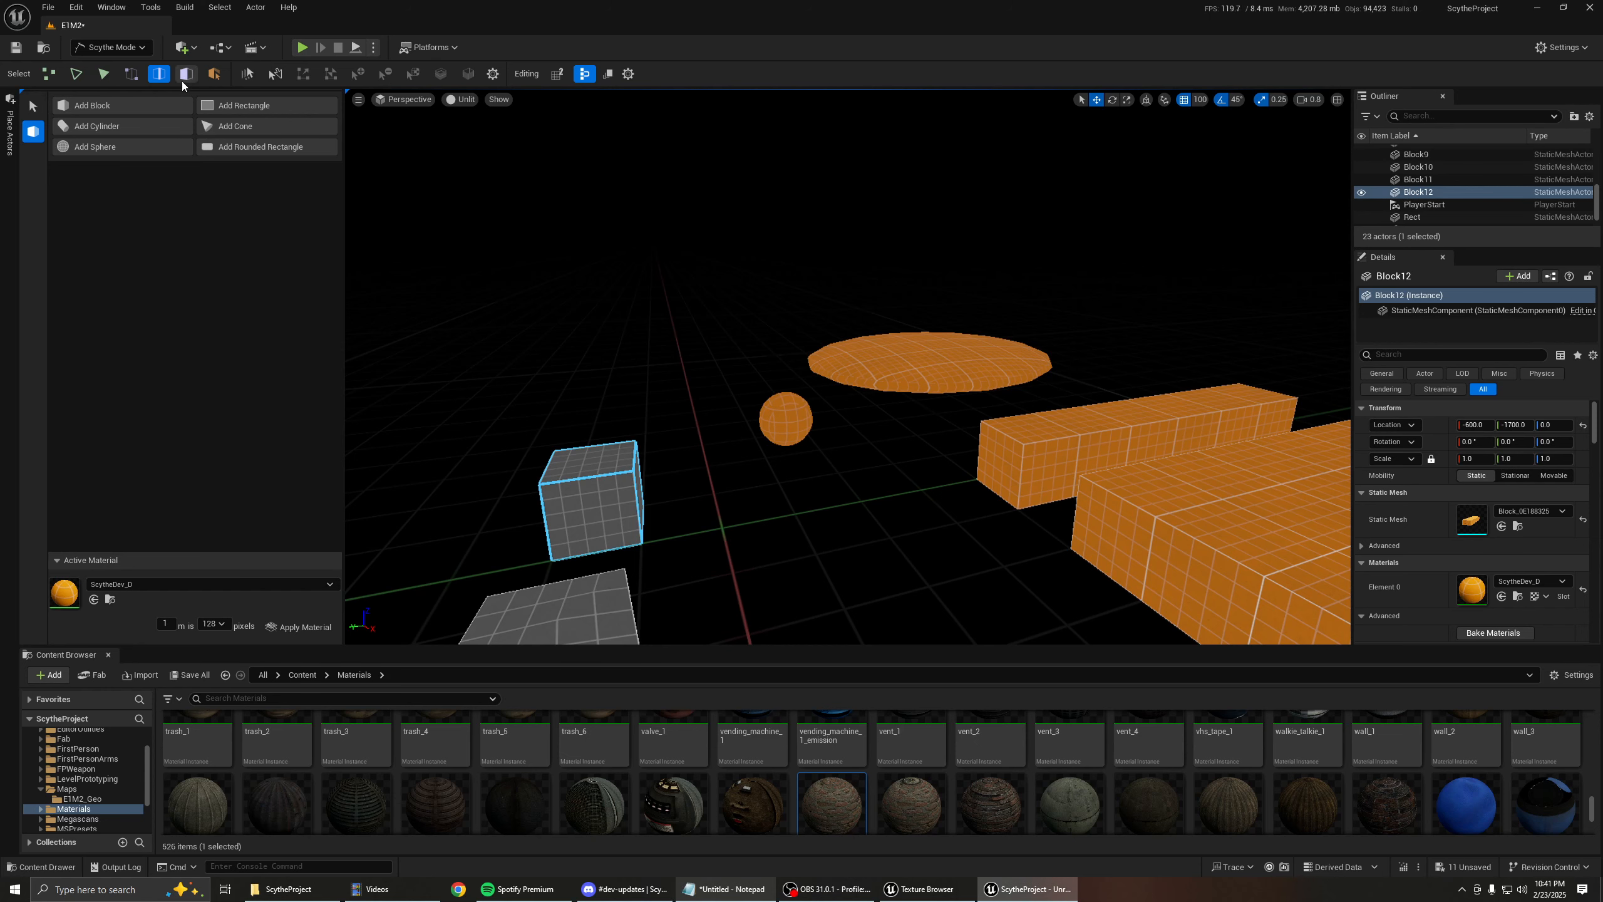
{"action": "left_click", "coordinate": [33, 106]}
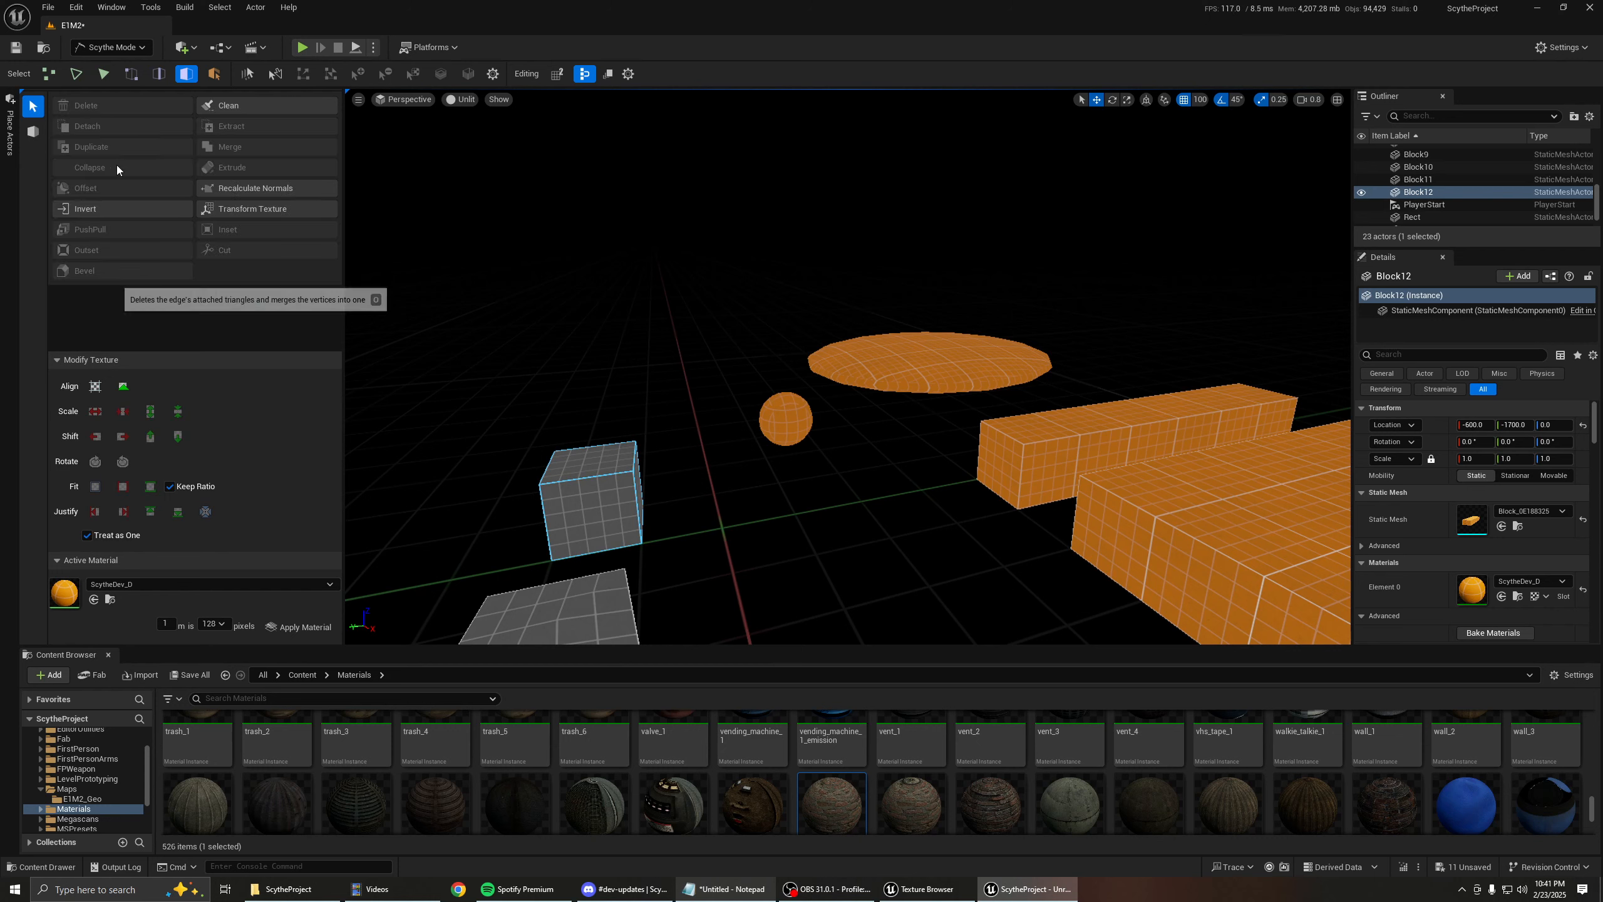
{"action": "left_click", "coordinate": [622, 463]}
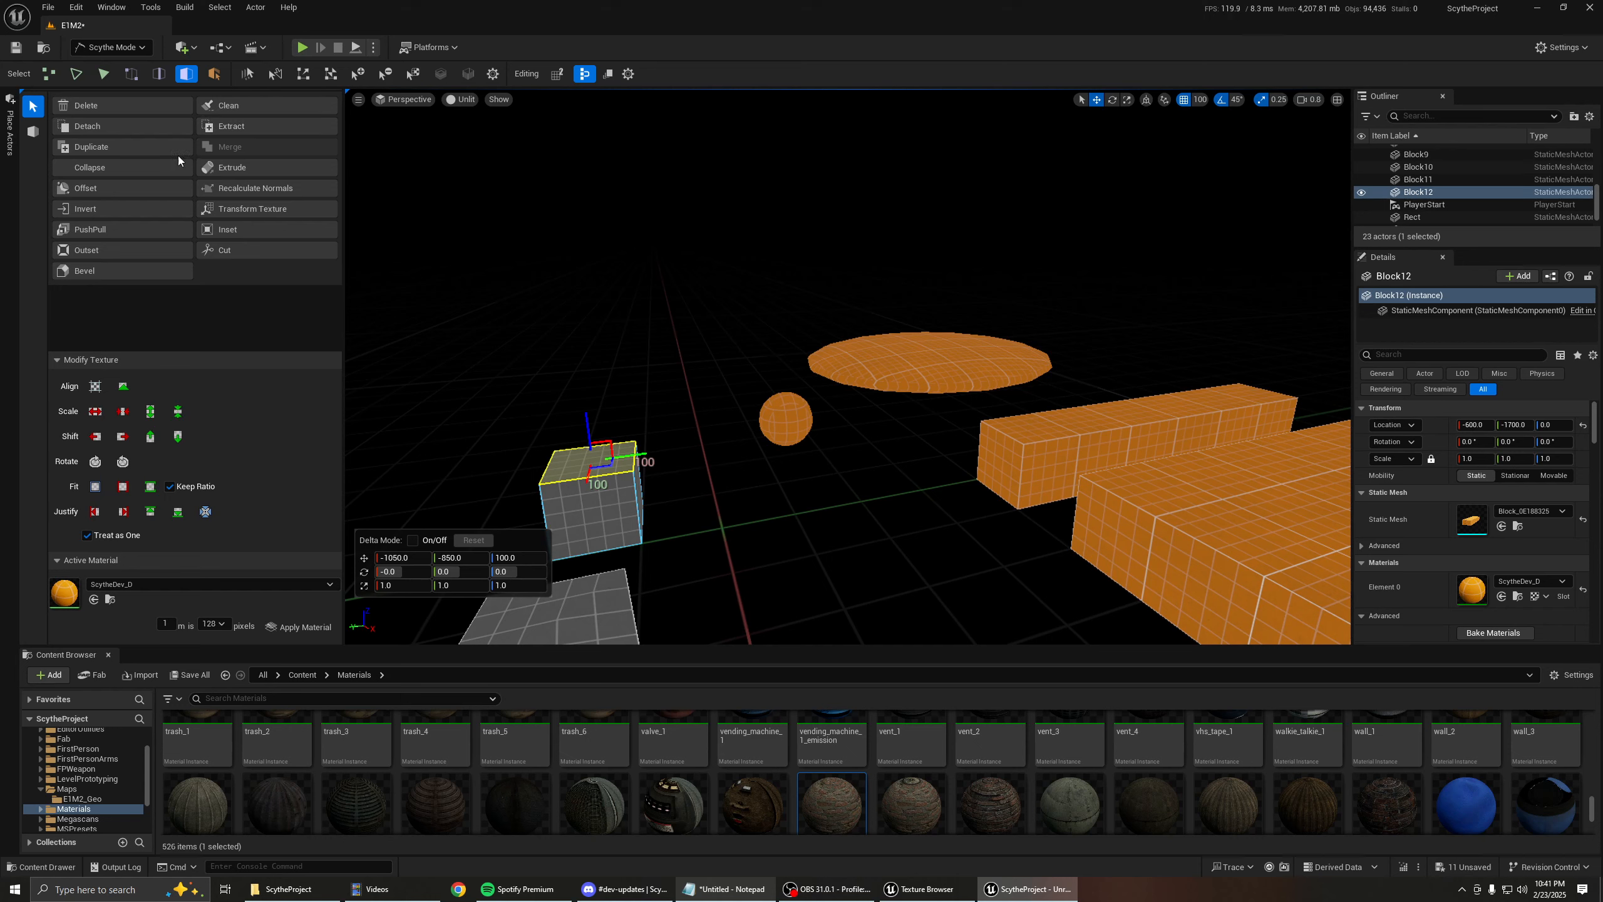
{"action": "right_click_drag", "start_coordinate": [748, 293], "coordinate": [884, 315]}
{"action": "left_click", "coordinate": [158, 73]}
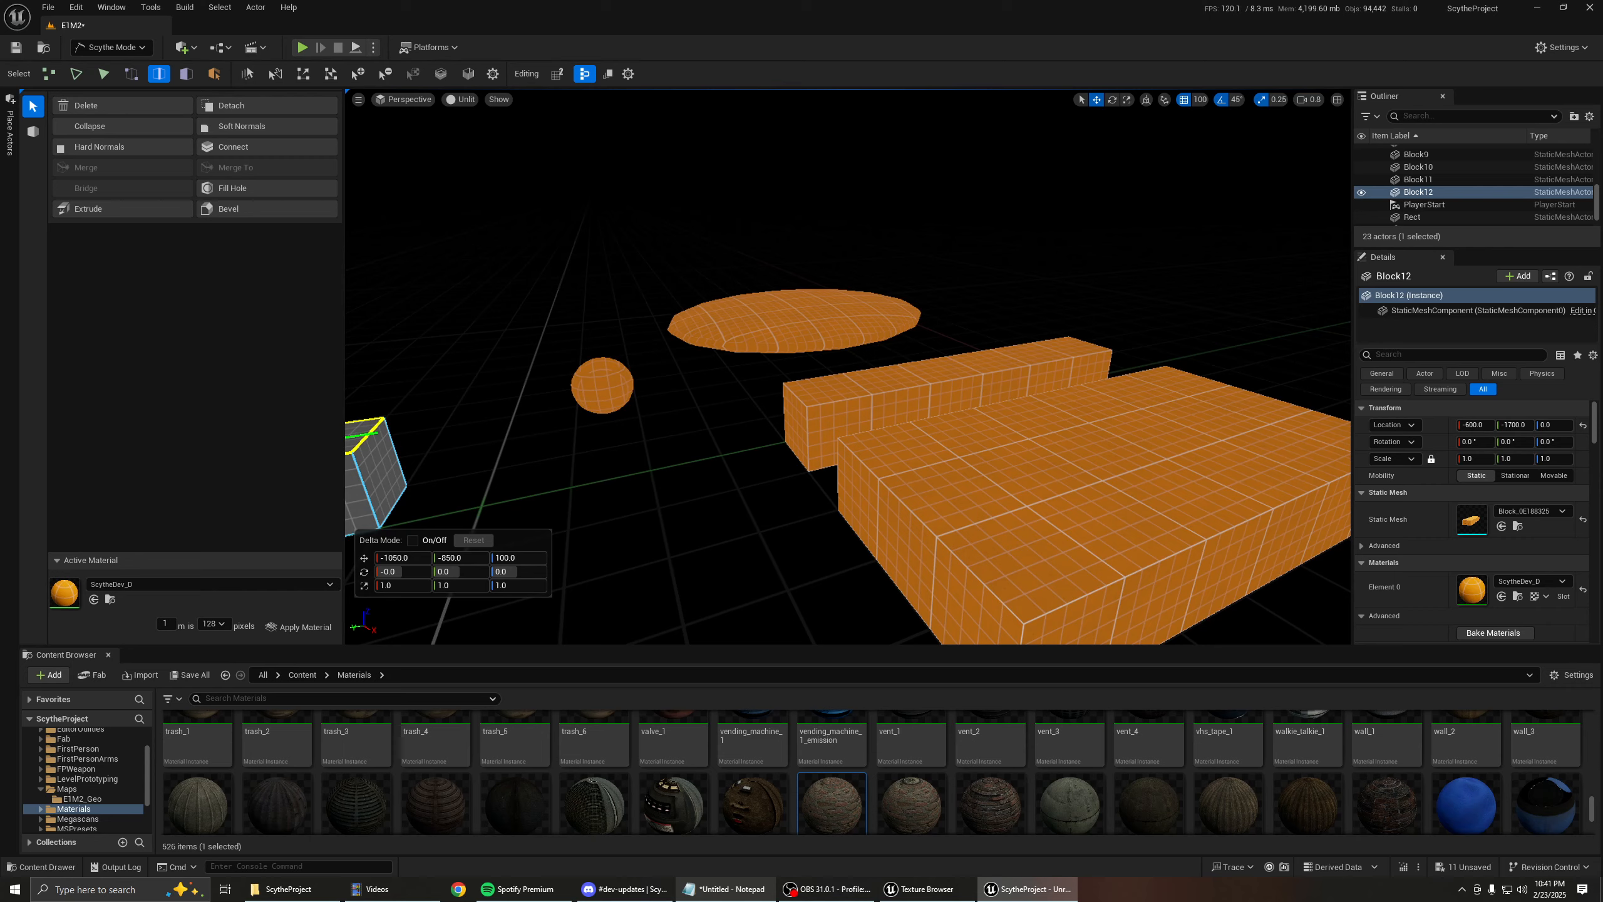
Select the cube with orange and gray faces, and pick its top face in face mode.
{"action": "mouse_move", "coordinate": [833, 321]}
{"action": "right_mouse_down"}
{"action": "mouse_move", "coordinate": [960, 326]}
{"action": "mouse_move", "coordinate": [379, 322]}
{"action": "mouse_move", "coordinate": [834, 321]}
{"action": "right_mouse_up"}
{"action": "left_click", "coordinate": [772, 367]}
{"action": "key", "text": "3"}
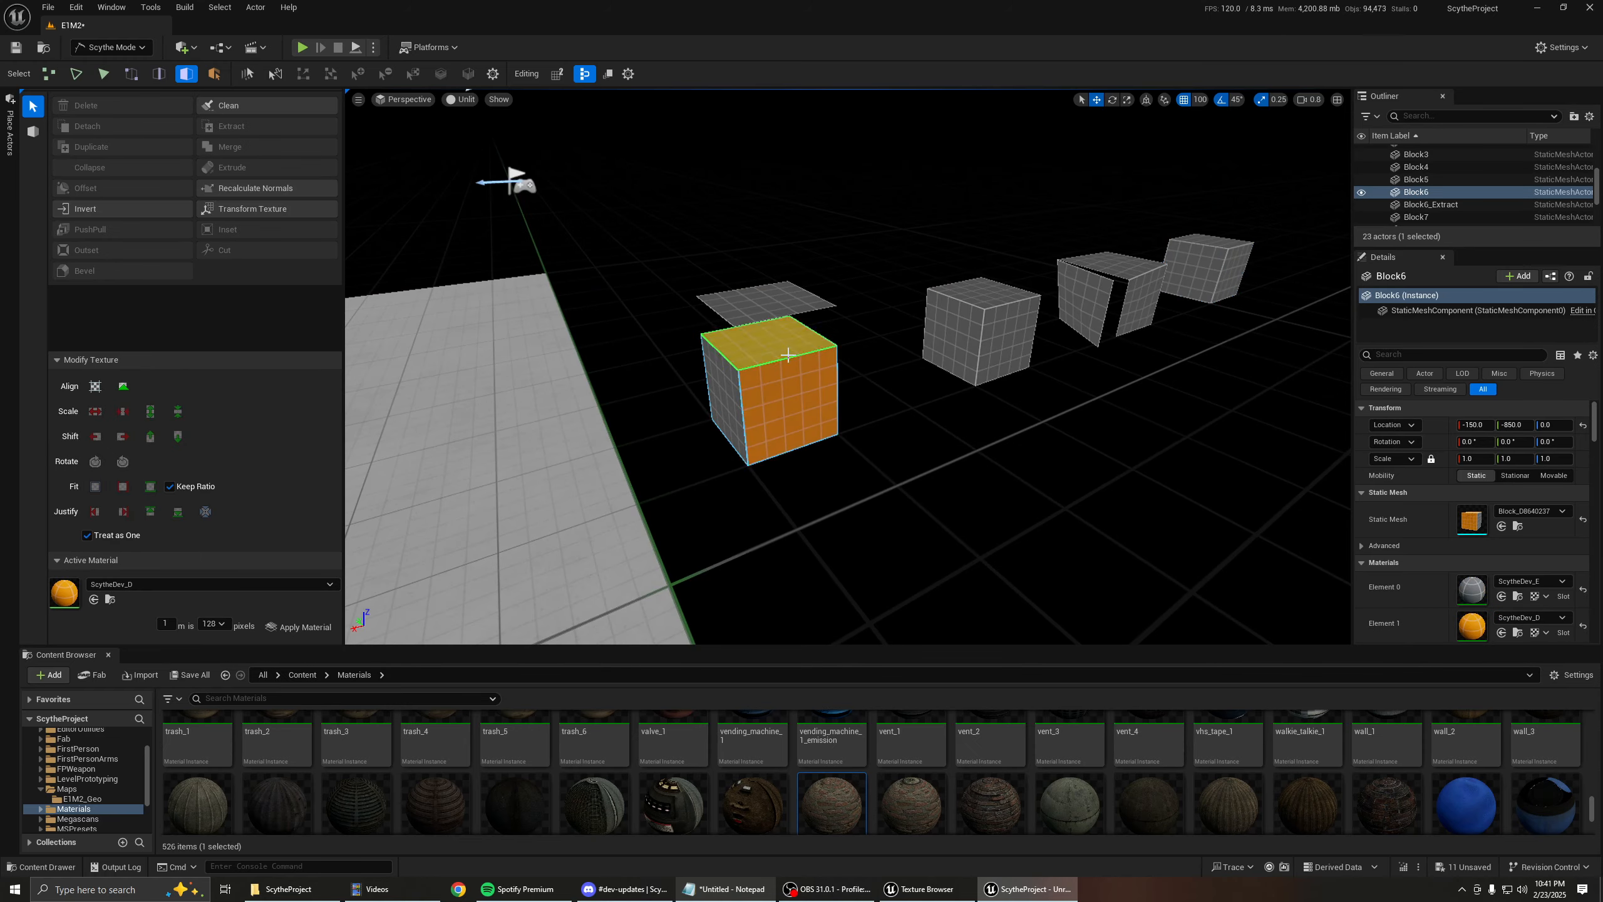
{"action": "left_click", "coordinate": [772, 355]}
{"action": "right_click_drag", "start_coordinate": [839, 390], "coordinate": [947, 373]}
Select every face of the gray cube next to the orange-and-gray one and Clean its mesh.
{"action": "left_click", "coordinate": [744, 395]}
{"action": "left_click", "coordinate": [745, 394]}
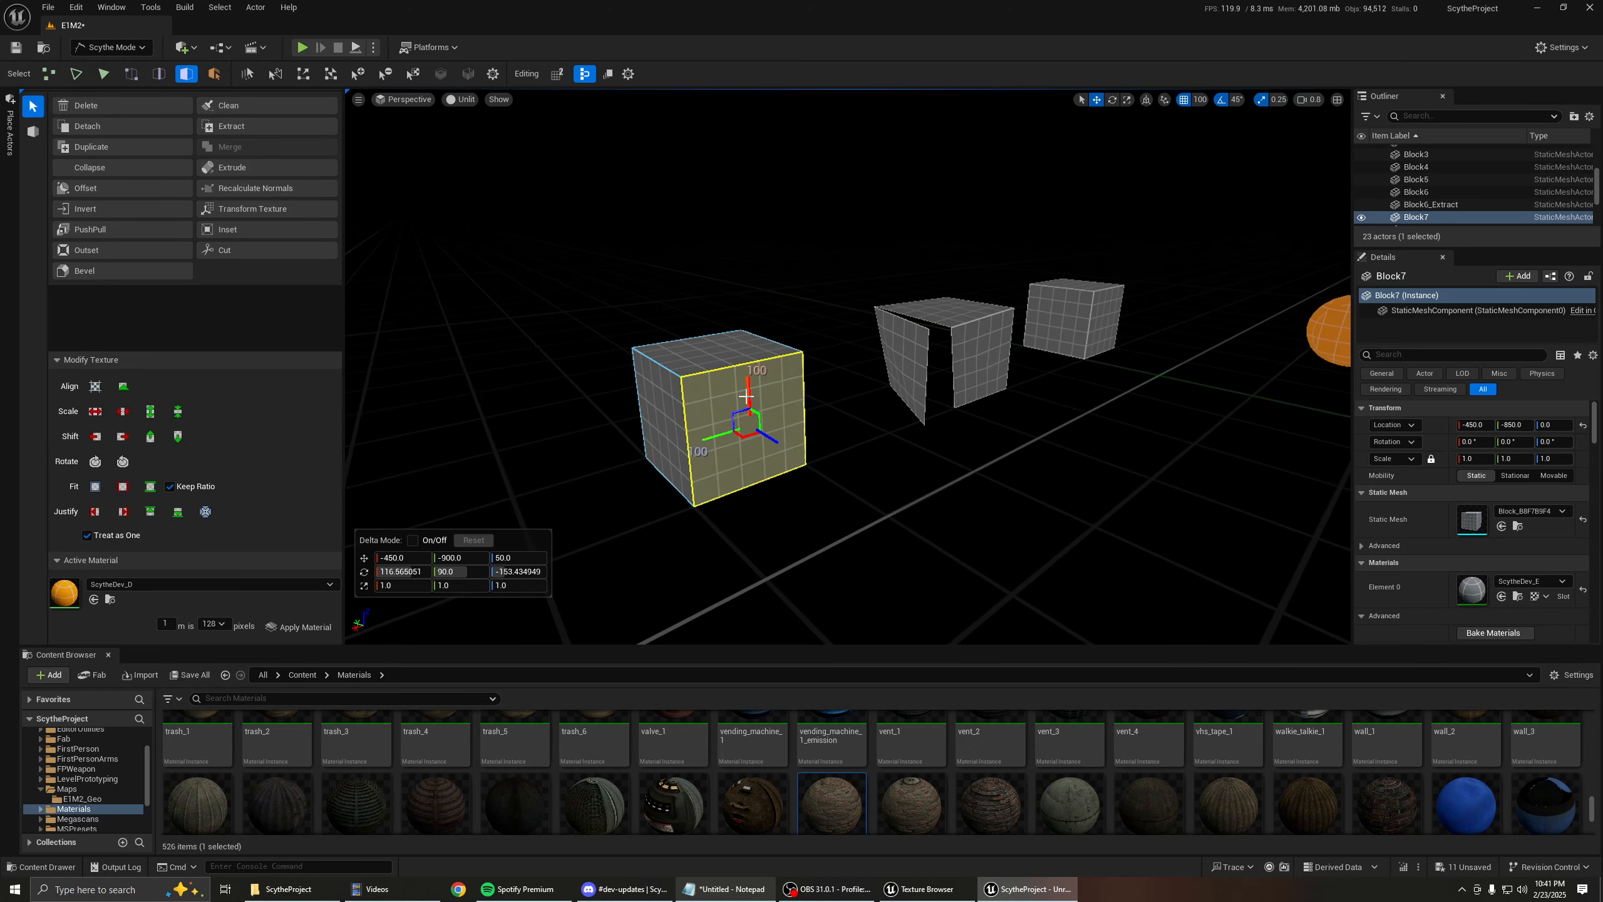
{"action": "key", "text": "ctrl+a"}
{"action": "right_click_drag", "start_coordinate": [745, 395], "coordinate": [874, 415]}
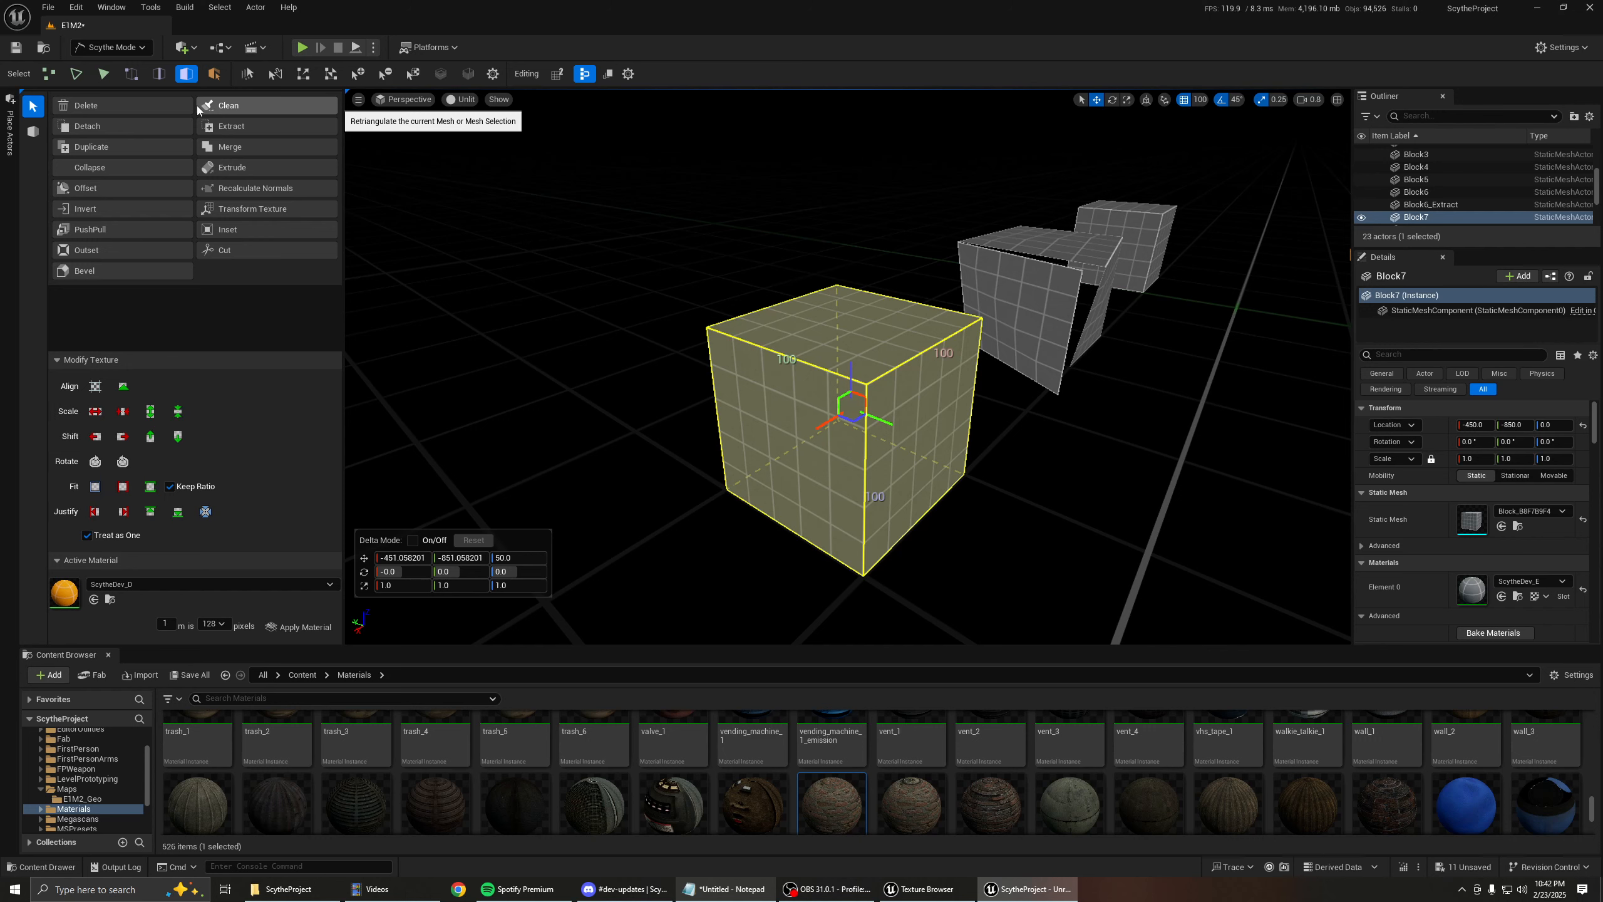
{"action": "left_click", "coordinate": [238, 104]}
Connect a ring of parallel edges on the cleaned gray cube to add an edge loop through its middle.
{"action": "key", "text": "2"}
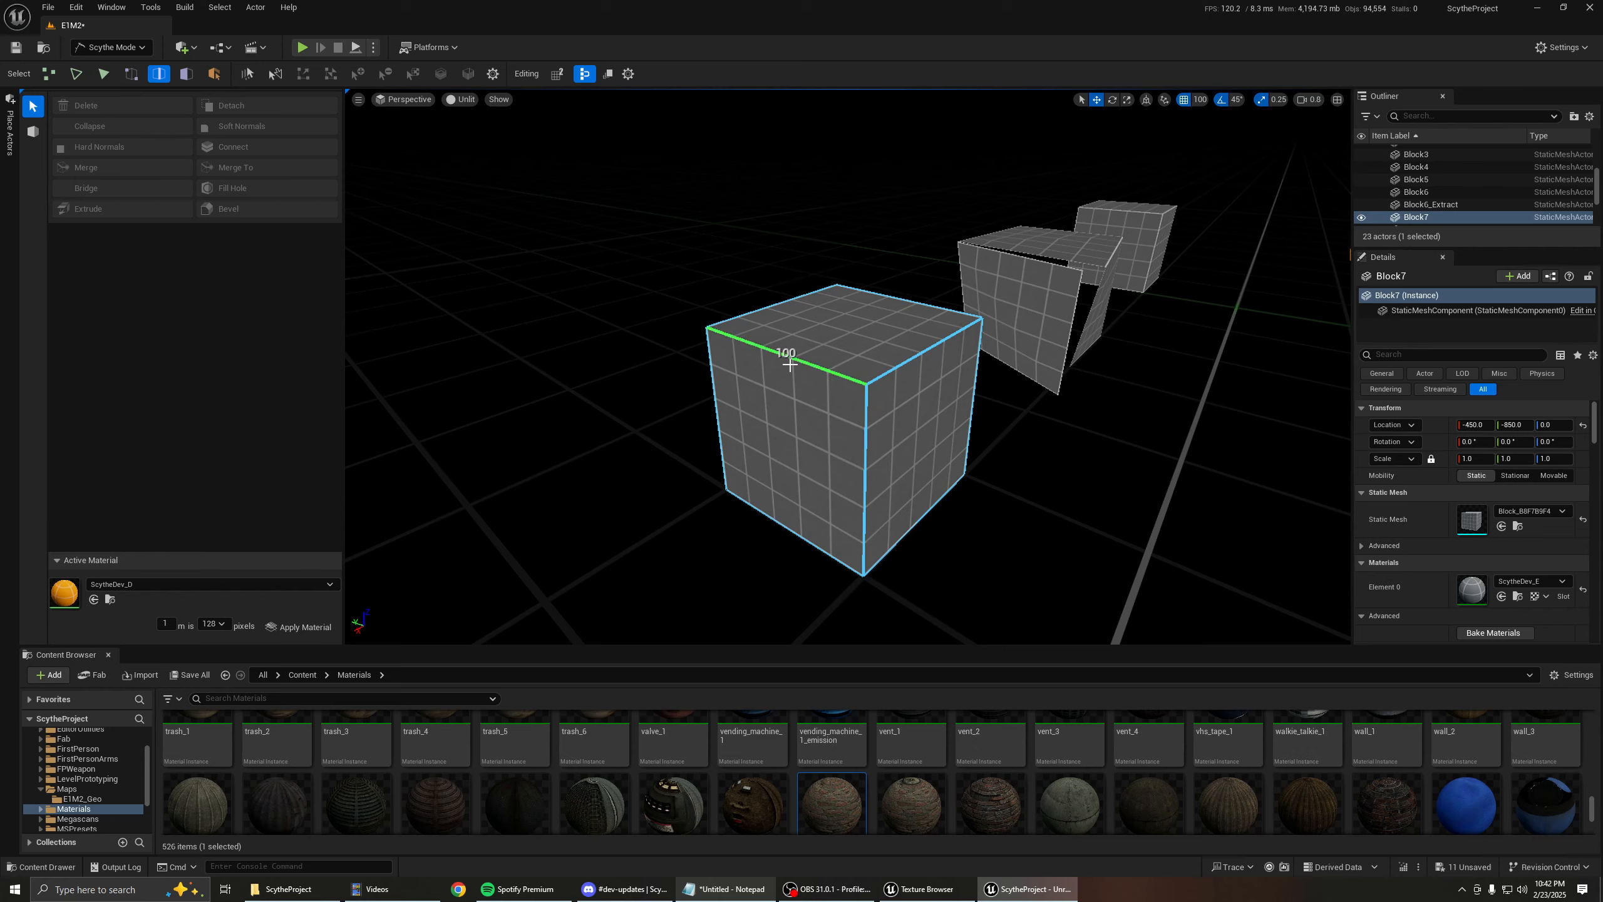
{"action": "left_click", "coordinate": [790, 364]}
{"action": "right_click_drag", "start_coordinate": [684, 300], "coordinate": [626, 256]}
{"action": "key", "text": "g"}
{"action": "key", "text": "v"}
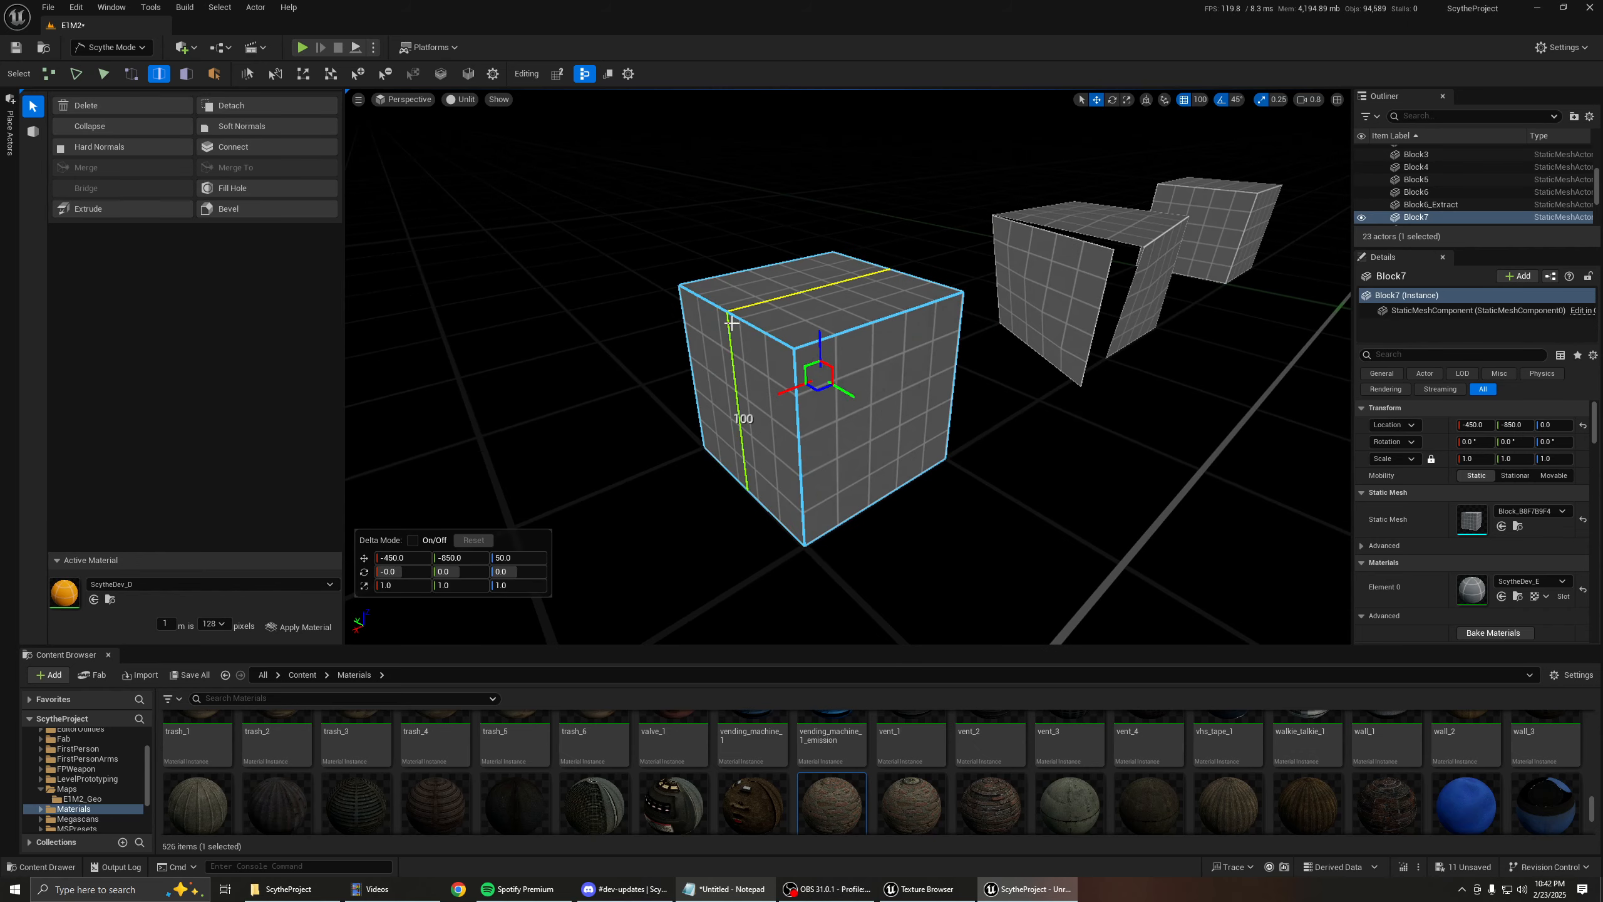
Connect more edge rings on the gray cube to split both halves and add one perpendicular loop across the middle.
{"action": "left_click", "coordinate": [731, 323]}
{"action": "left_click", "coordinate": [762, 329]}
{"action": "key", "text": "g"}
{"action": "key", "text": "v"}
{"action": "left_click", "coordinate": [703, 296]}
{"action": "key", "text": "g"}
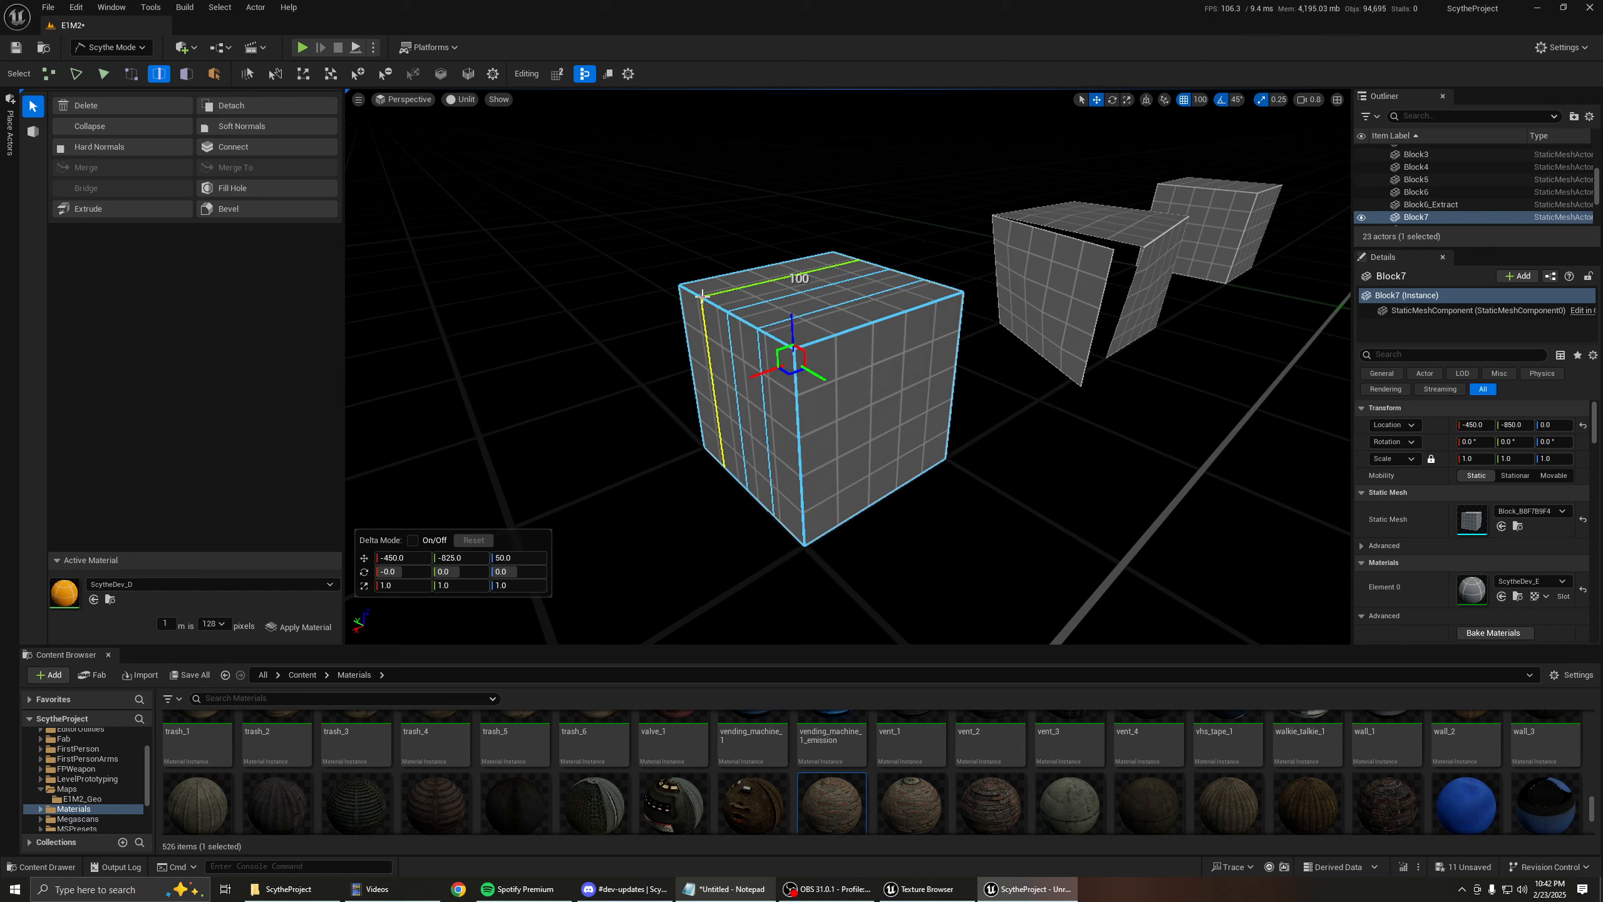
{"action": "key", "text": "v"}
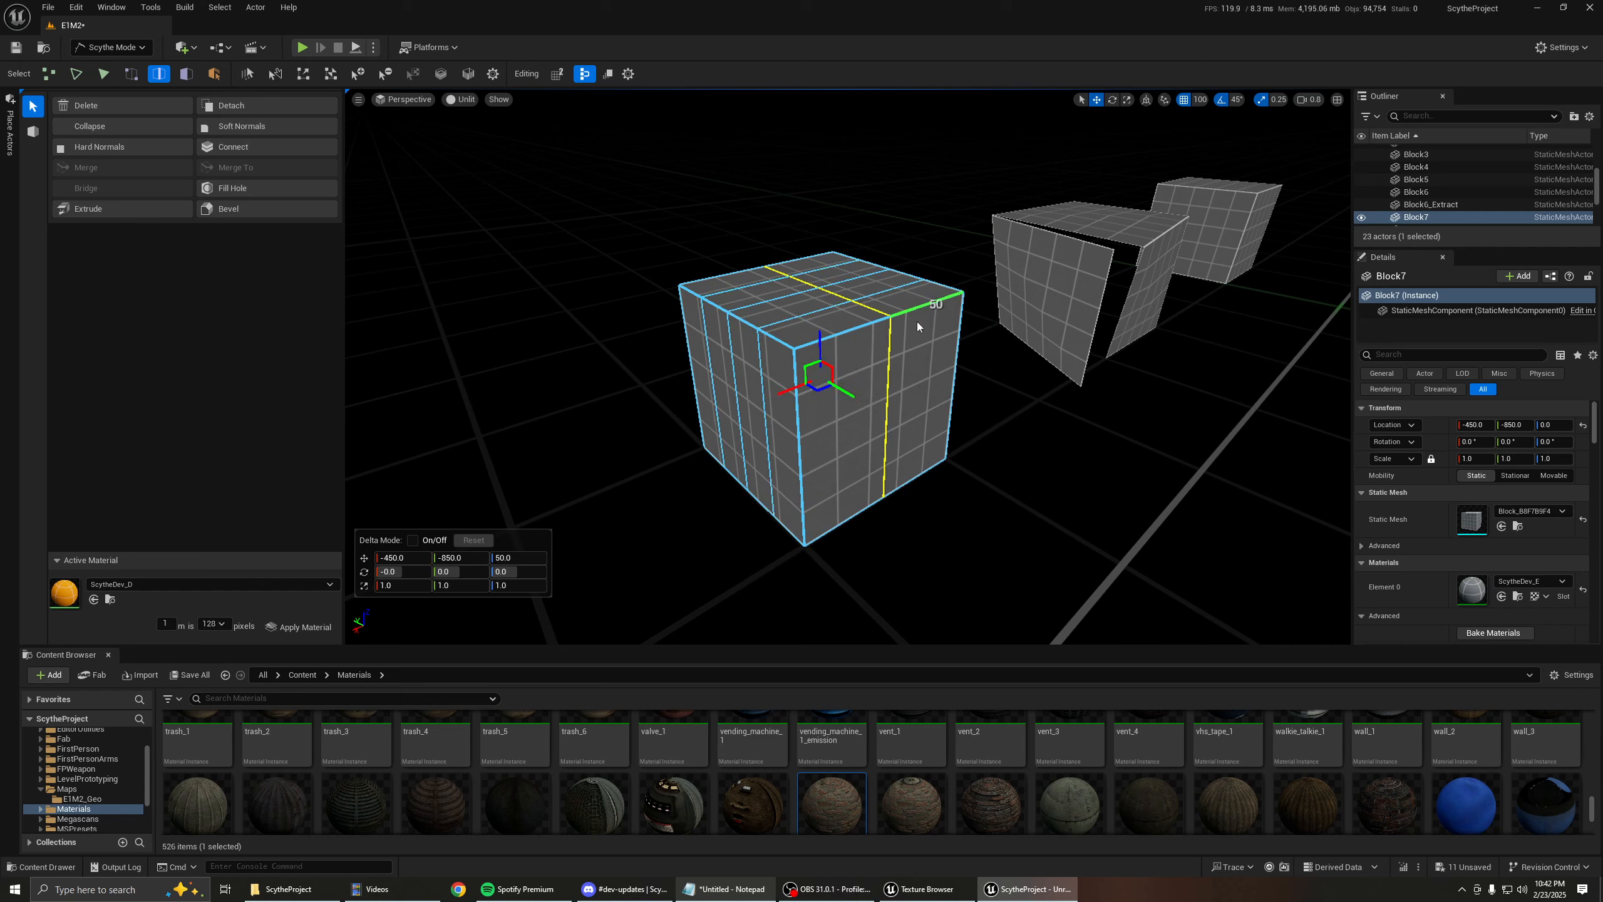
Select half of the subdivided cube's side in face mode and convert the selection to its boundary edges.
{"action": "left_click", "coordinate": [797, 473]}
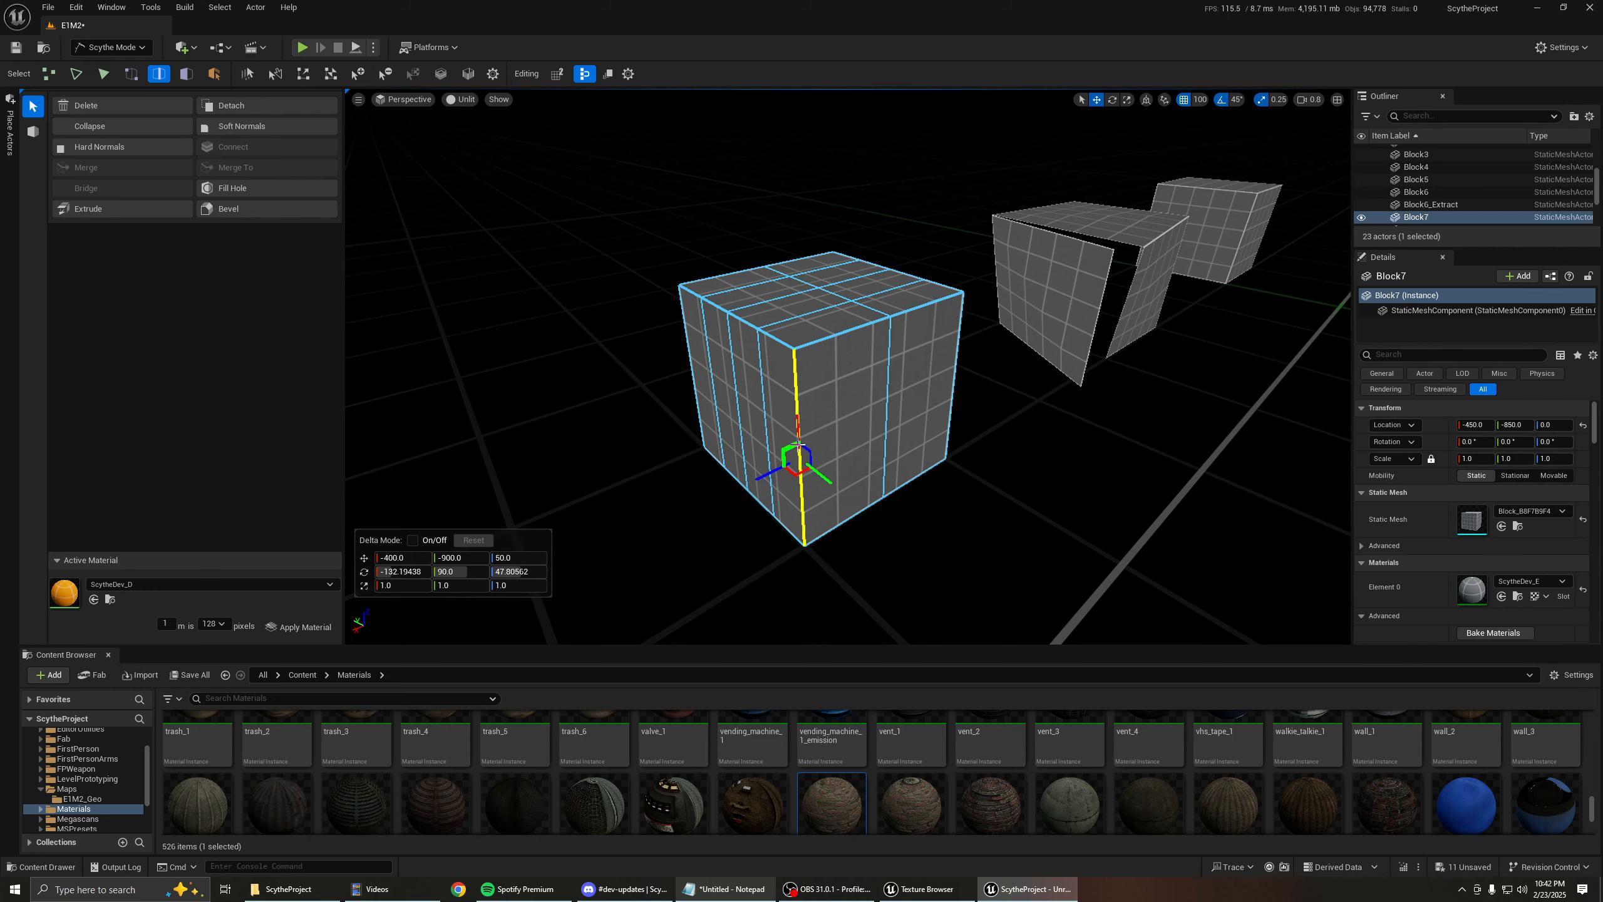
{"action": "left_click", "coordinate": [887, 378]}
{"action": "left_click", "coordinate": [851, 329]}
{"action": "key", "text": "3"}
{"action": "key", "text": "d"}
{"action": "right_click_drag", "start_coordinate": [657, 377], "coordinate": [657, 377]}
{"action": "left_click", "coordinate": [657, 377]}
{"action": "key", "text": "a"}
{"action": "key", "text": "2"}
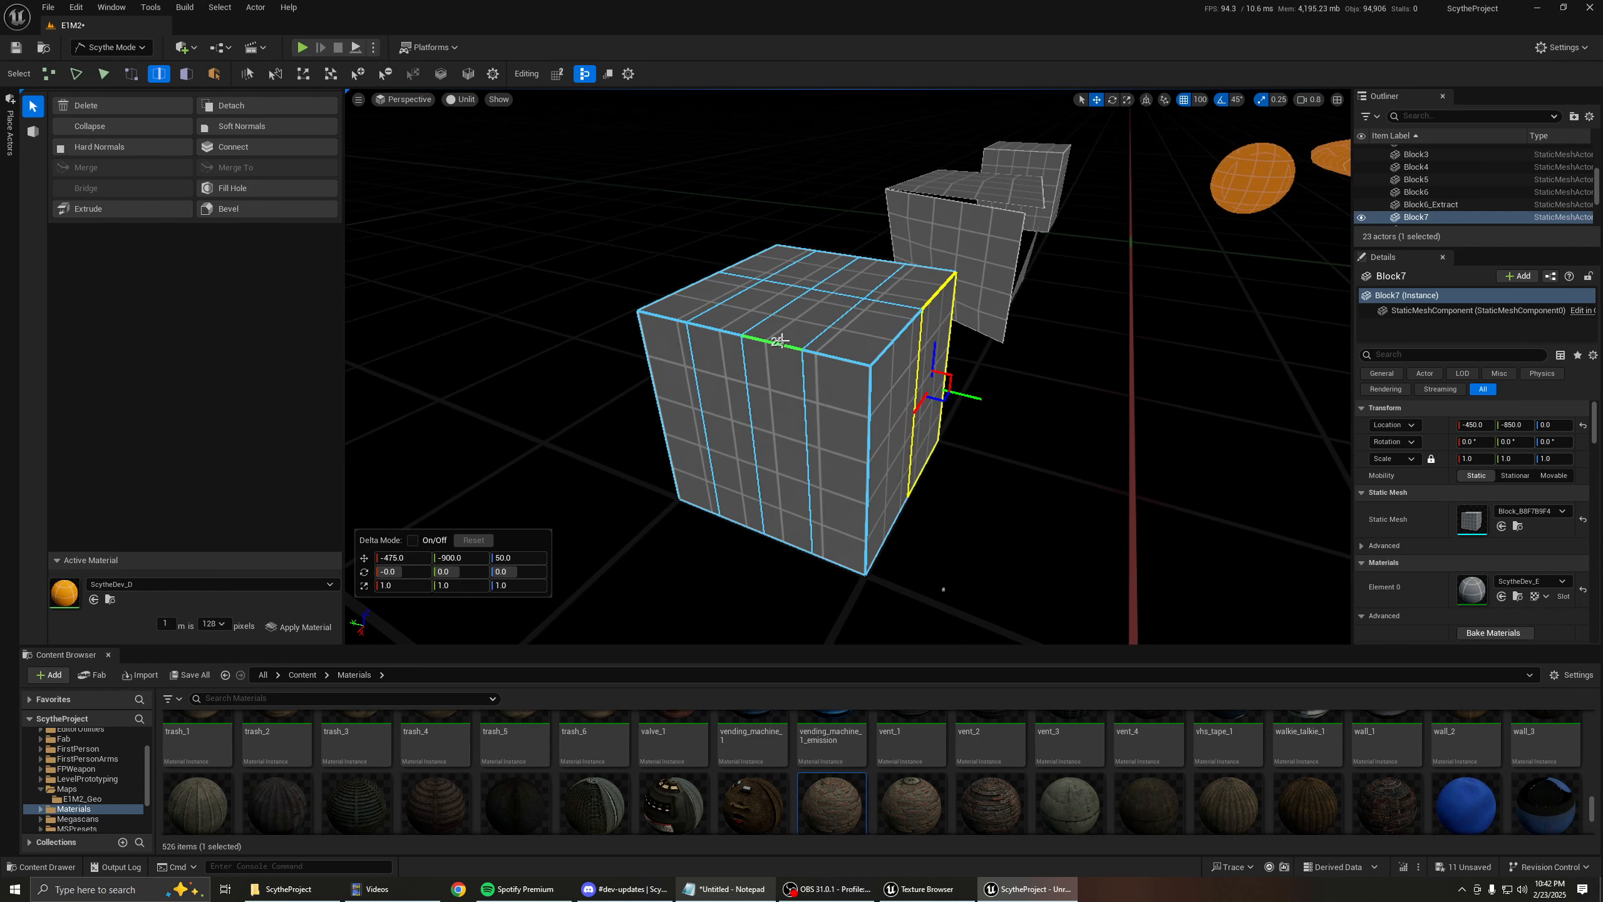
Select all faces of the subdivided gray cube and Clean the mesh.
{"action": "left_click", "coordinate": [811, 424]}
{"action": "key", "text": "3"}
{"action": "left_click", "coordinate": [826, 387]}
{"action": "double_click", "coordinate": [782, 386]}
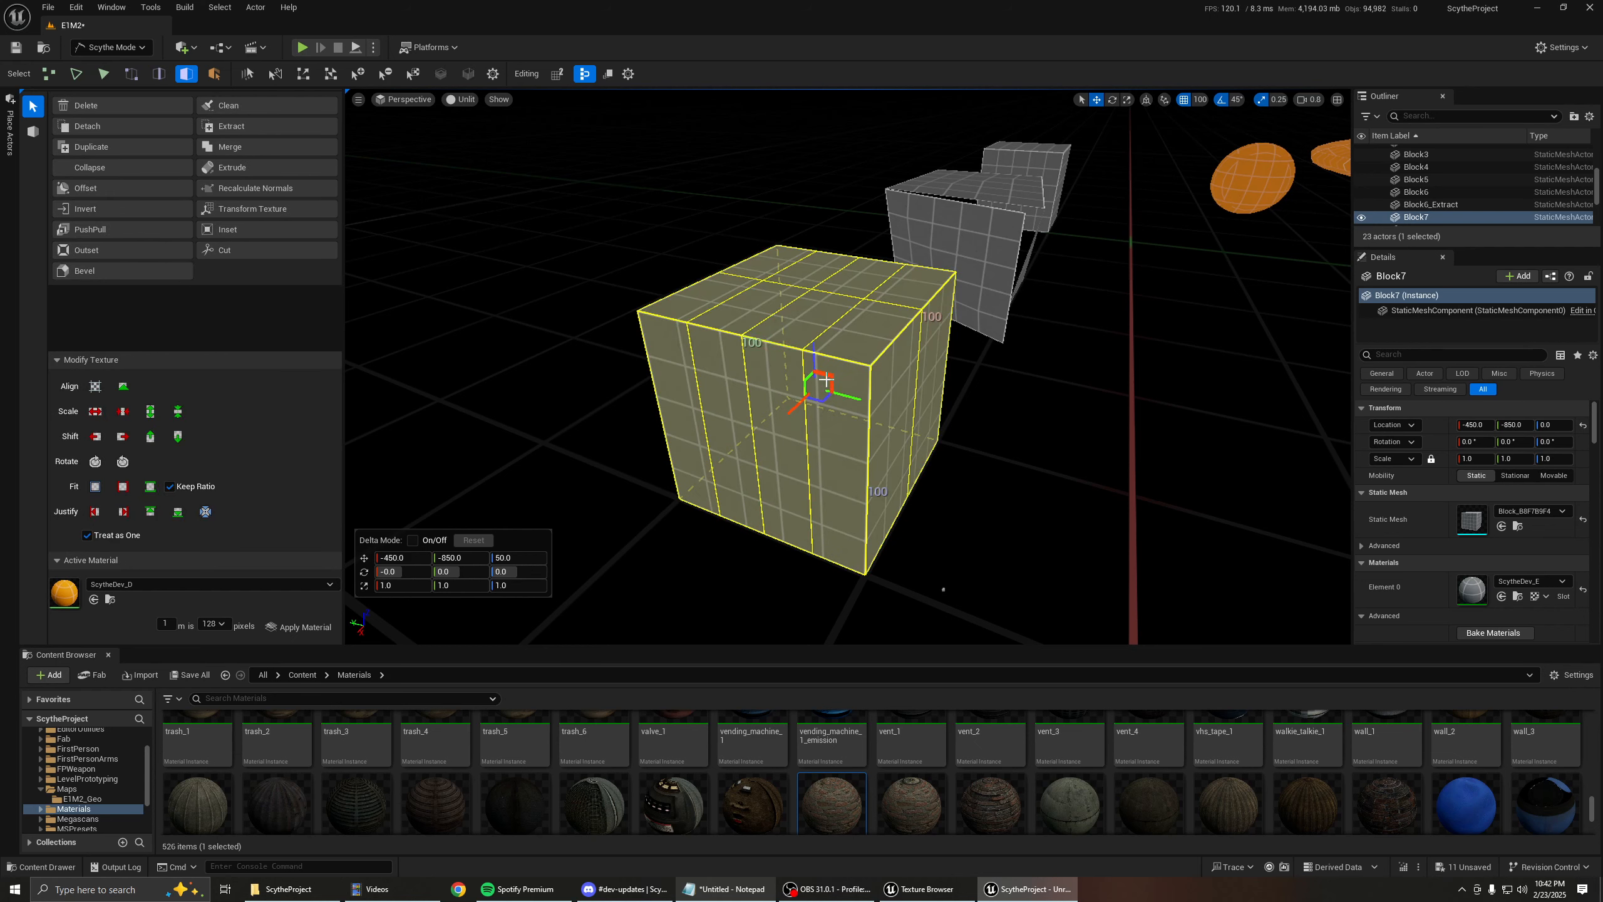
{"action": "left_click", "coordinate": [227, 107]}
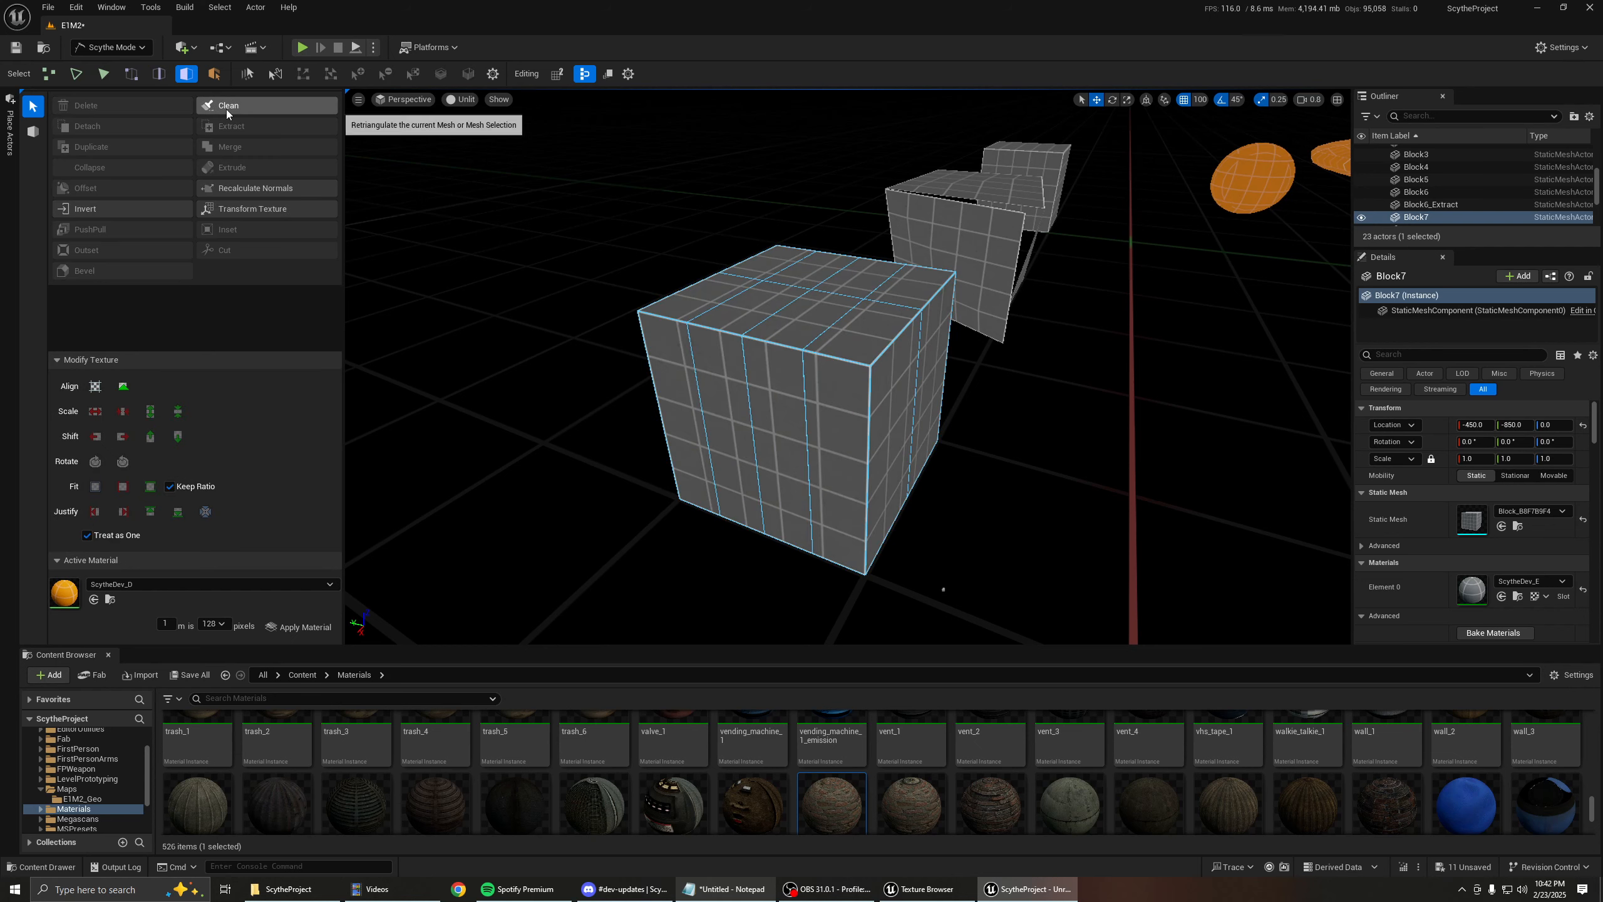
Reselect every face of the subdivided cube and run Clean on it once more.
{"action": "left_click", "coordinate": [735, 410]}
{"action": "double_click", "coordinate": [741, 403]}
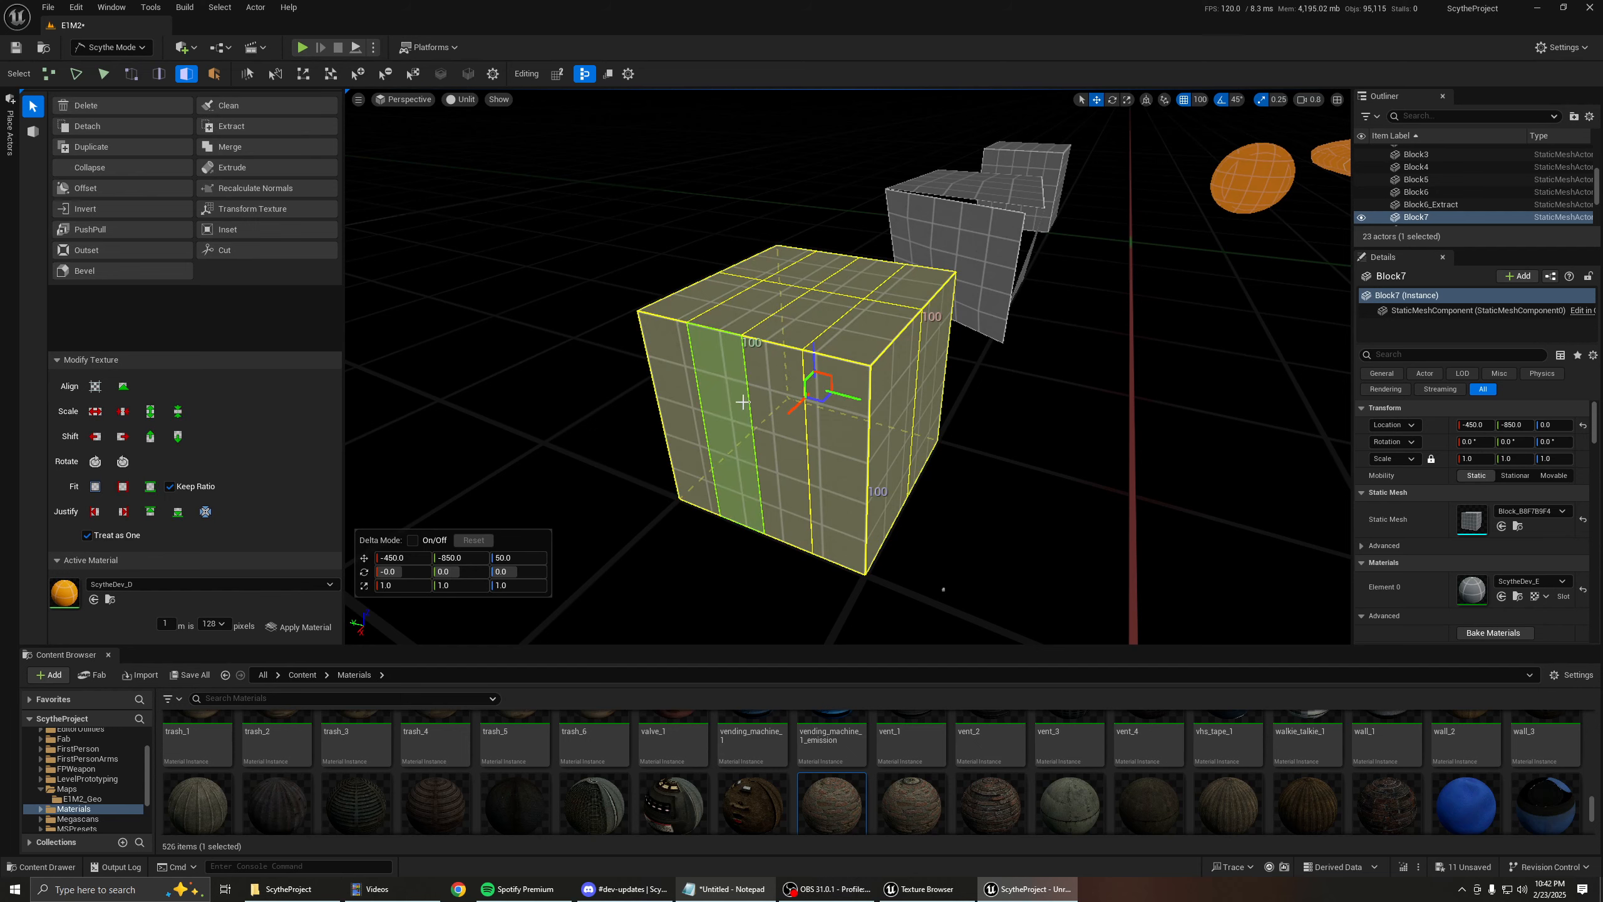
{"action": "right_click_drag", "start_coordinate": [781, 392], "coordinate": [765, 398]}
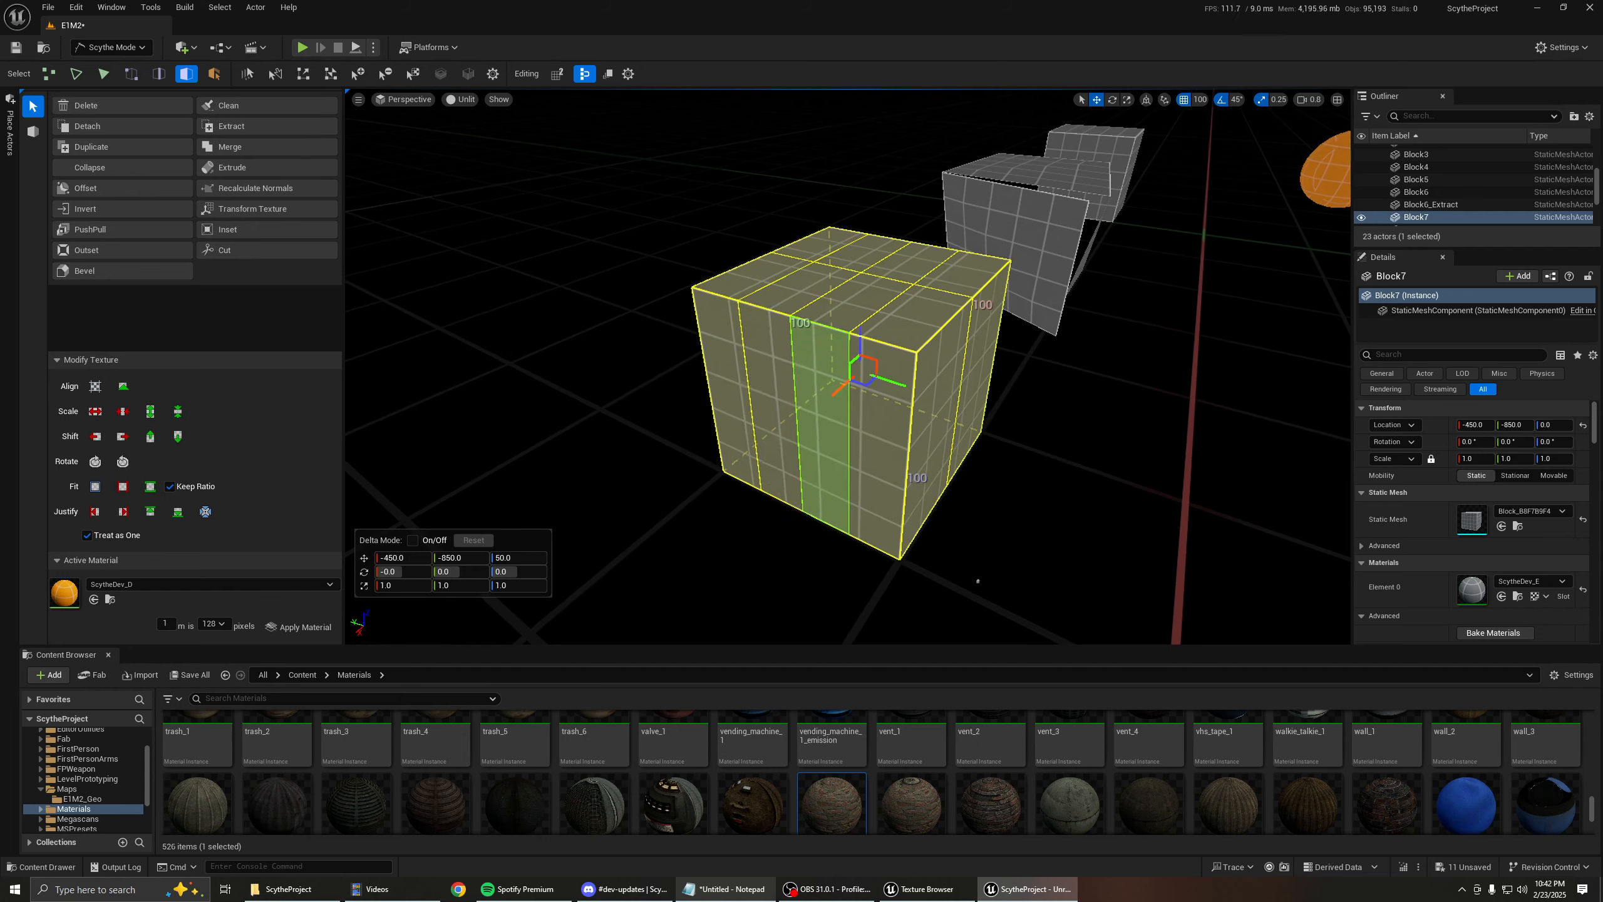
{"action": "left_click", "coordinate": [774, 354]}
{"action": "key", "text": "ctrl+a"}
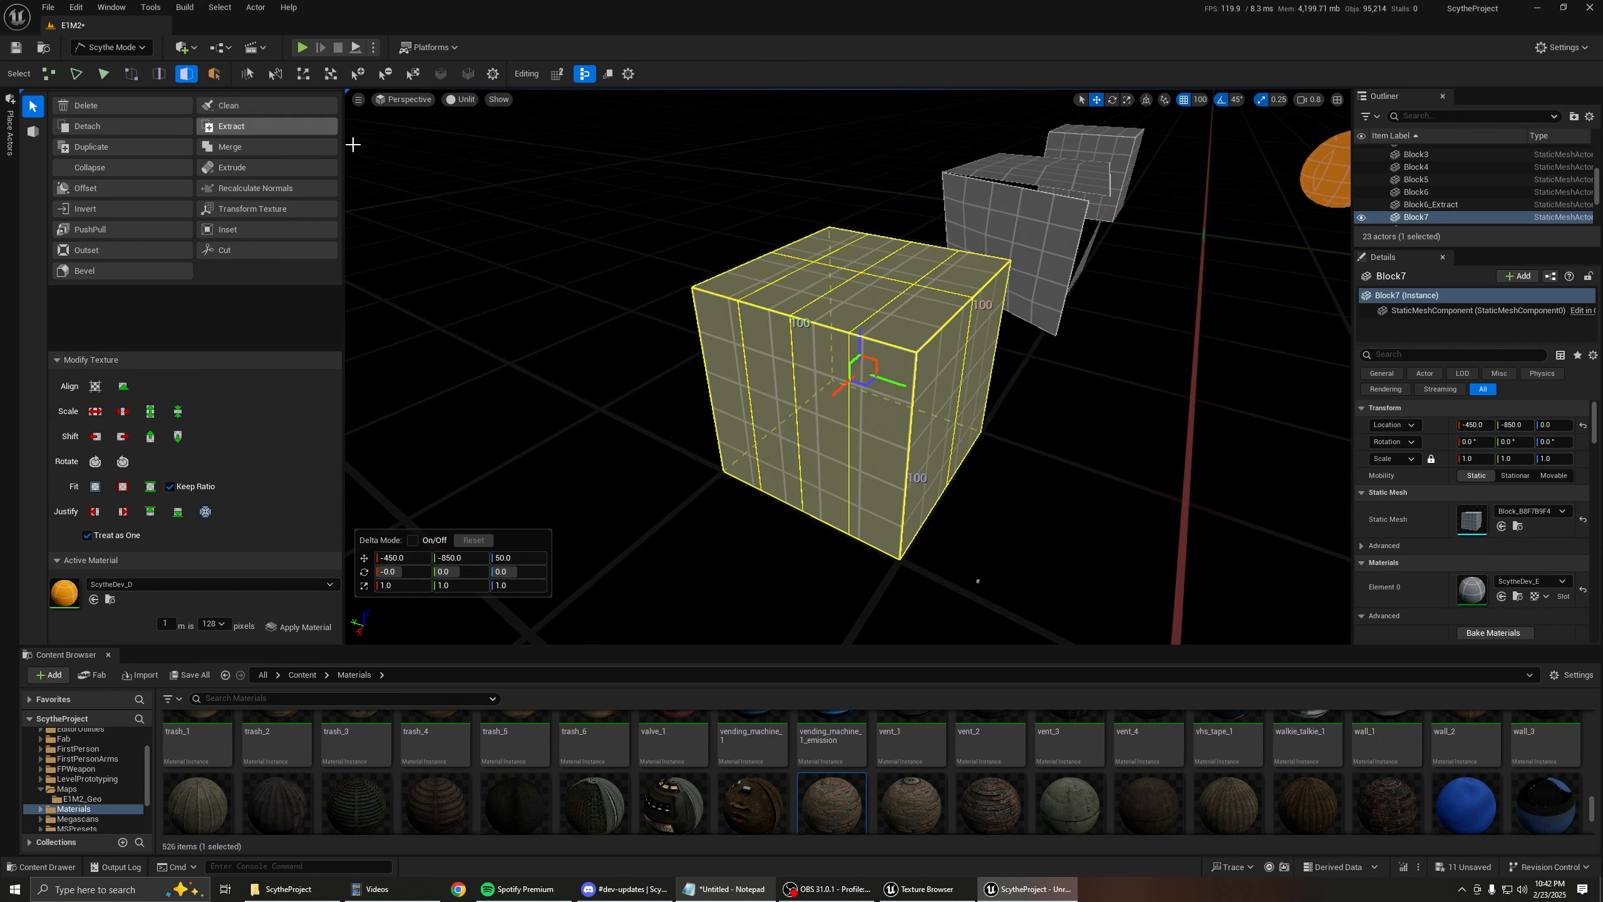
{"action": "mouse_move", "coordinate": [721, 345]}
{"action": "left_mouse_down"}
{"action": "mouse_move", "coordinate": [871, 376]}
{"action": "mouse_move", "coordinate": [857, 345]}
{"action": "left_mouse_up"}
{"action": "left_click", "coordinate": [241, 105]}
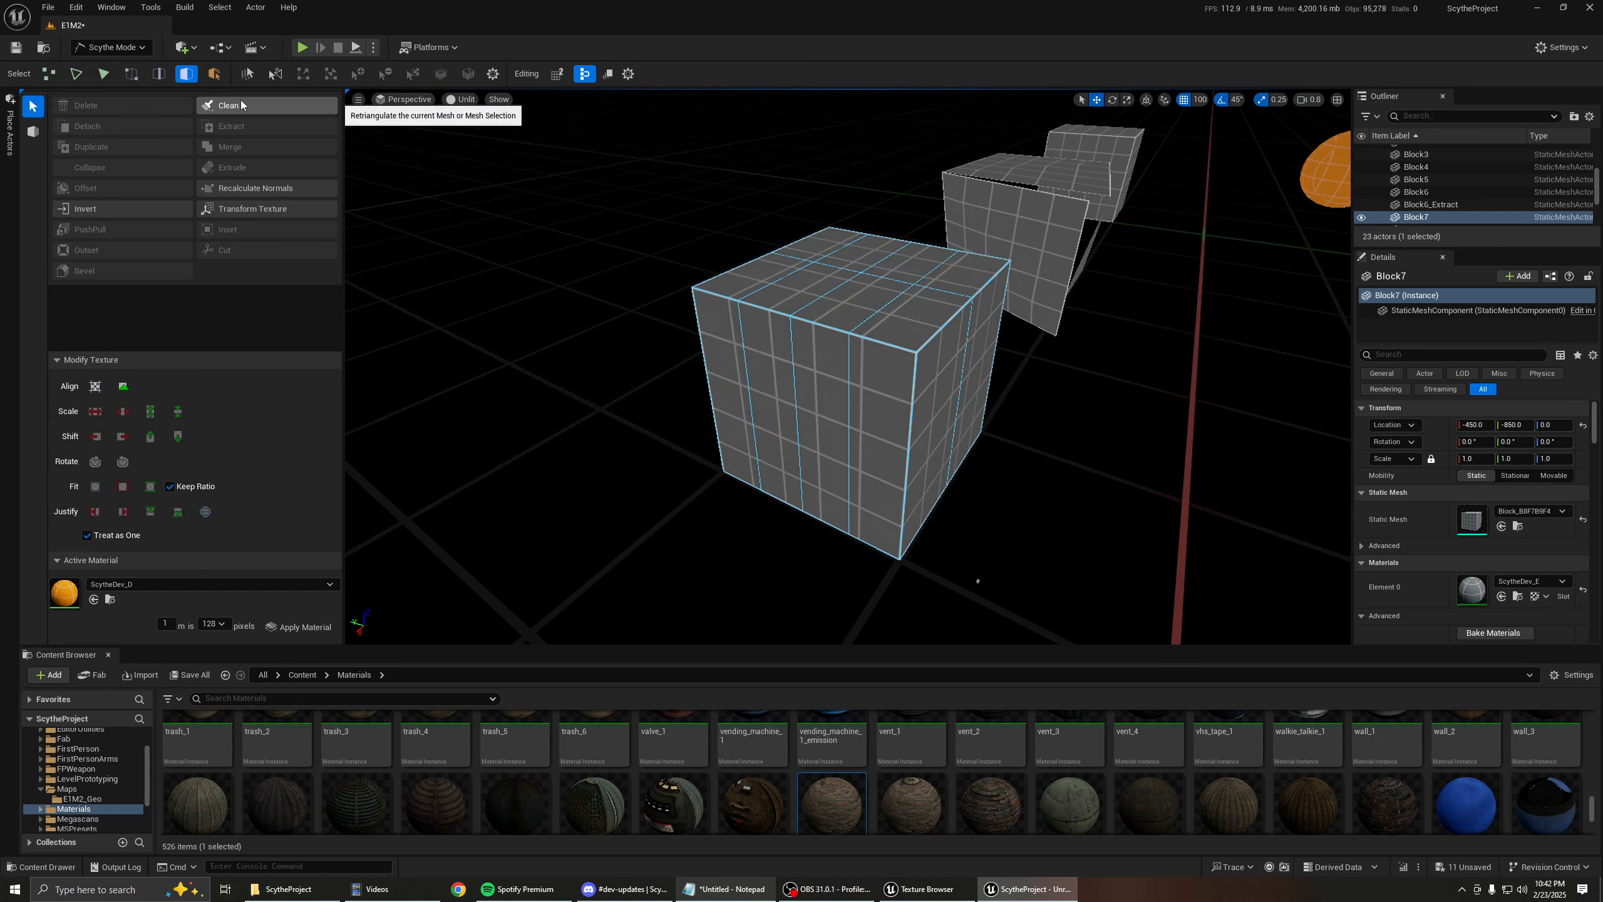
Switch to edge selection and select one half of the subdivided cube's upper side edge.
{"action": "key", "text": "2"}
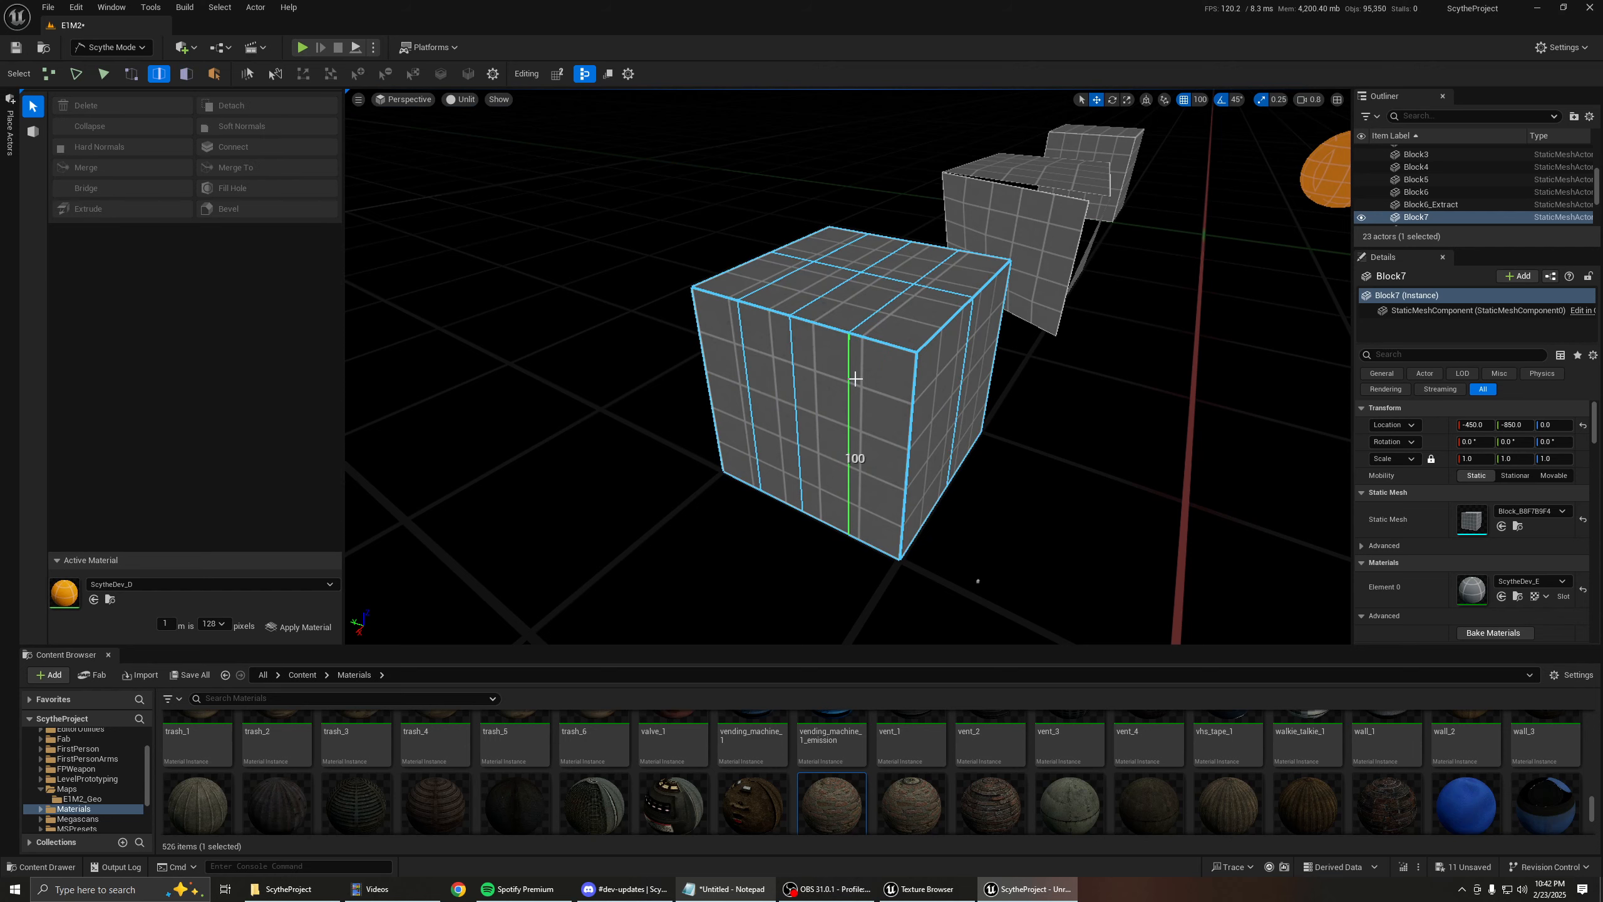
{"action": "key", "text": "d"}
{"action": "right_click_drag", "start_coordinate": [821, 292], "coordinate": [665, 364]}
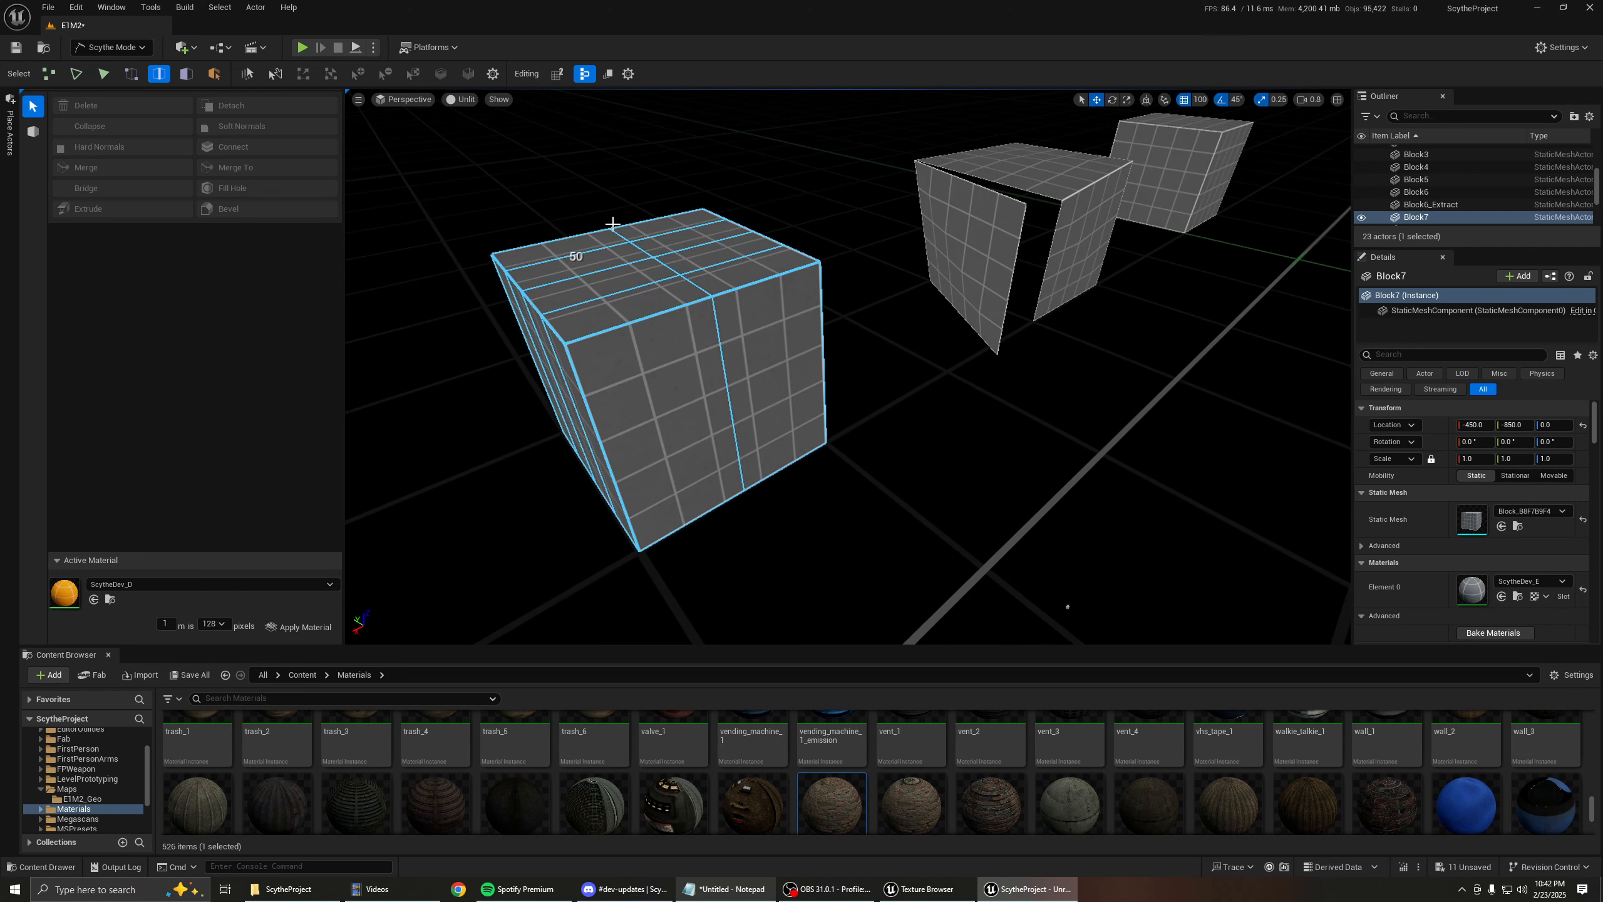
{"action": "left_click", "coordinate": [682, 248]}
{"action": "left_click", "coordinate": [642, 311]}
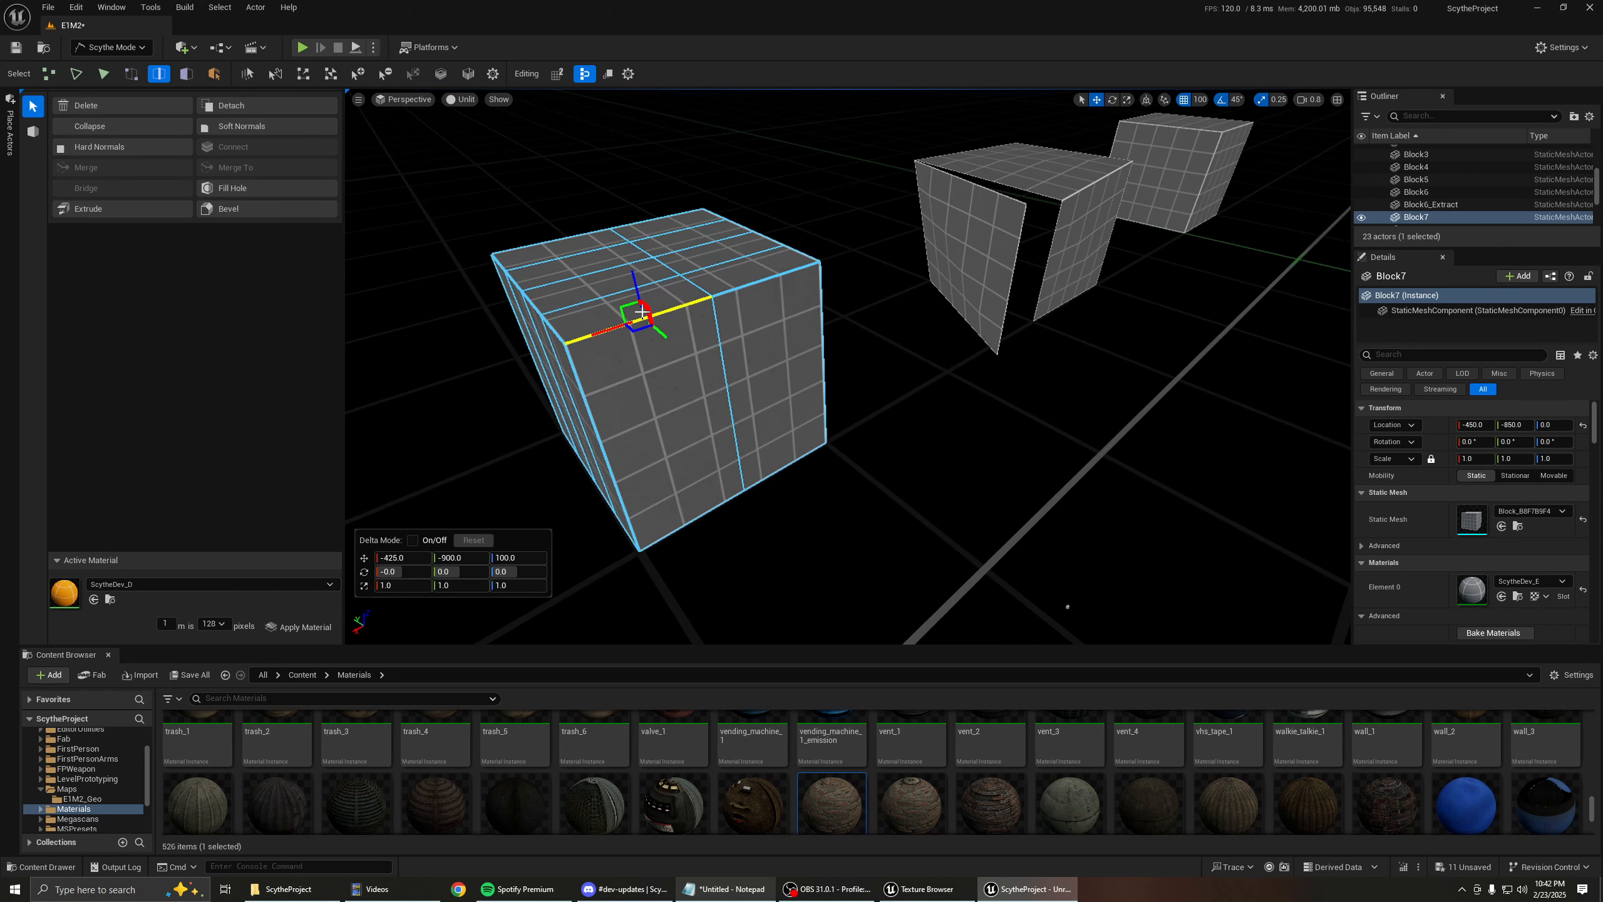
Select the orange-and-gray cube and bring its assigned materials into view in its details.
{"action": "key", "text": "a"}
{"action": "right_click_drag", "start_coordinate": [883, 292], "coordinate": [1041, 382]}
{"action": "key", "text": "w"}
{"action": "key", "text": "w"}
{"action": "key", "text": "a"}
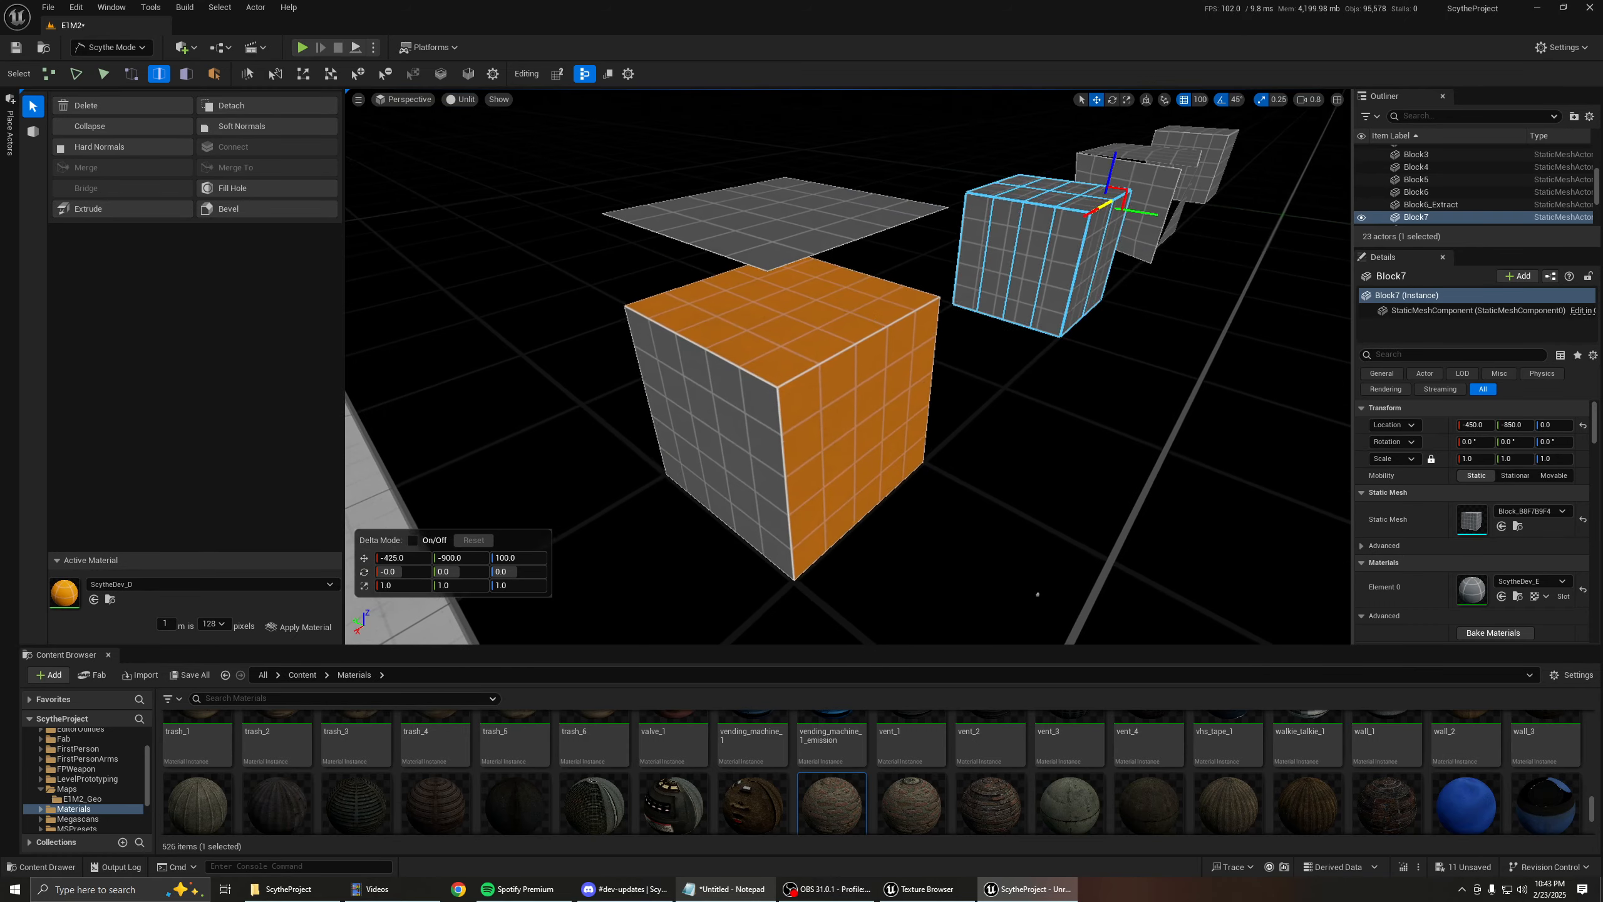
{"action": "left_click", "coordinate": [941, 386]}
{"action": "scroll", "coordinate": [1515, 544], "scroll_direction": "down", "scroll_amount": 3}
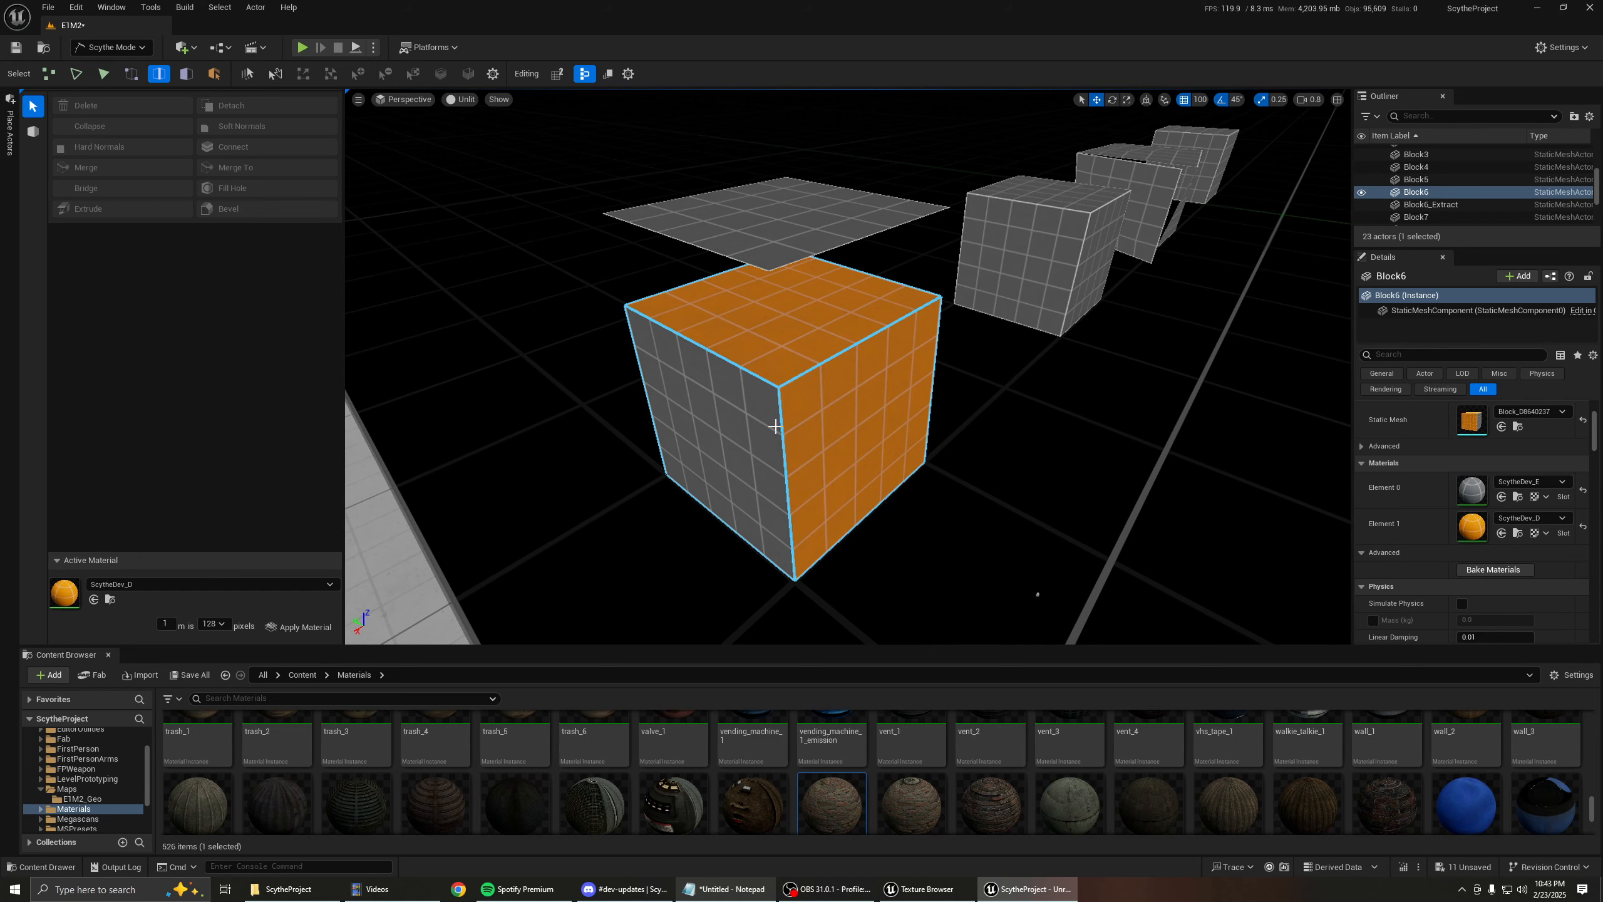
In face mode, select the orange-and-gray cube's top face, followed by its orange side face.
{"action": "key", "text": "d"}
{"action": "mouse_move", "coordinate": [778, 347]}
{"action": "right_mouse_down"}
{"action": "mouse_move", "coordinate": [708, 347]}
{"action": "mouse_move", "coordinate": [778, 347]}
{"action": "right_mouse_up"}
{"action": "key", "text": "a"}
{"action": "key", "text": "d"}
{"action": "key", "text": "3"}
{"action": "left_click", "coordinate": [778, 346]}
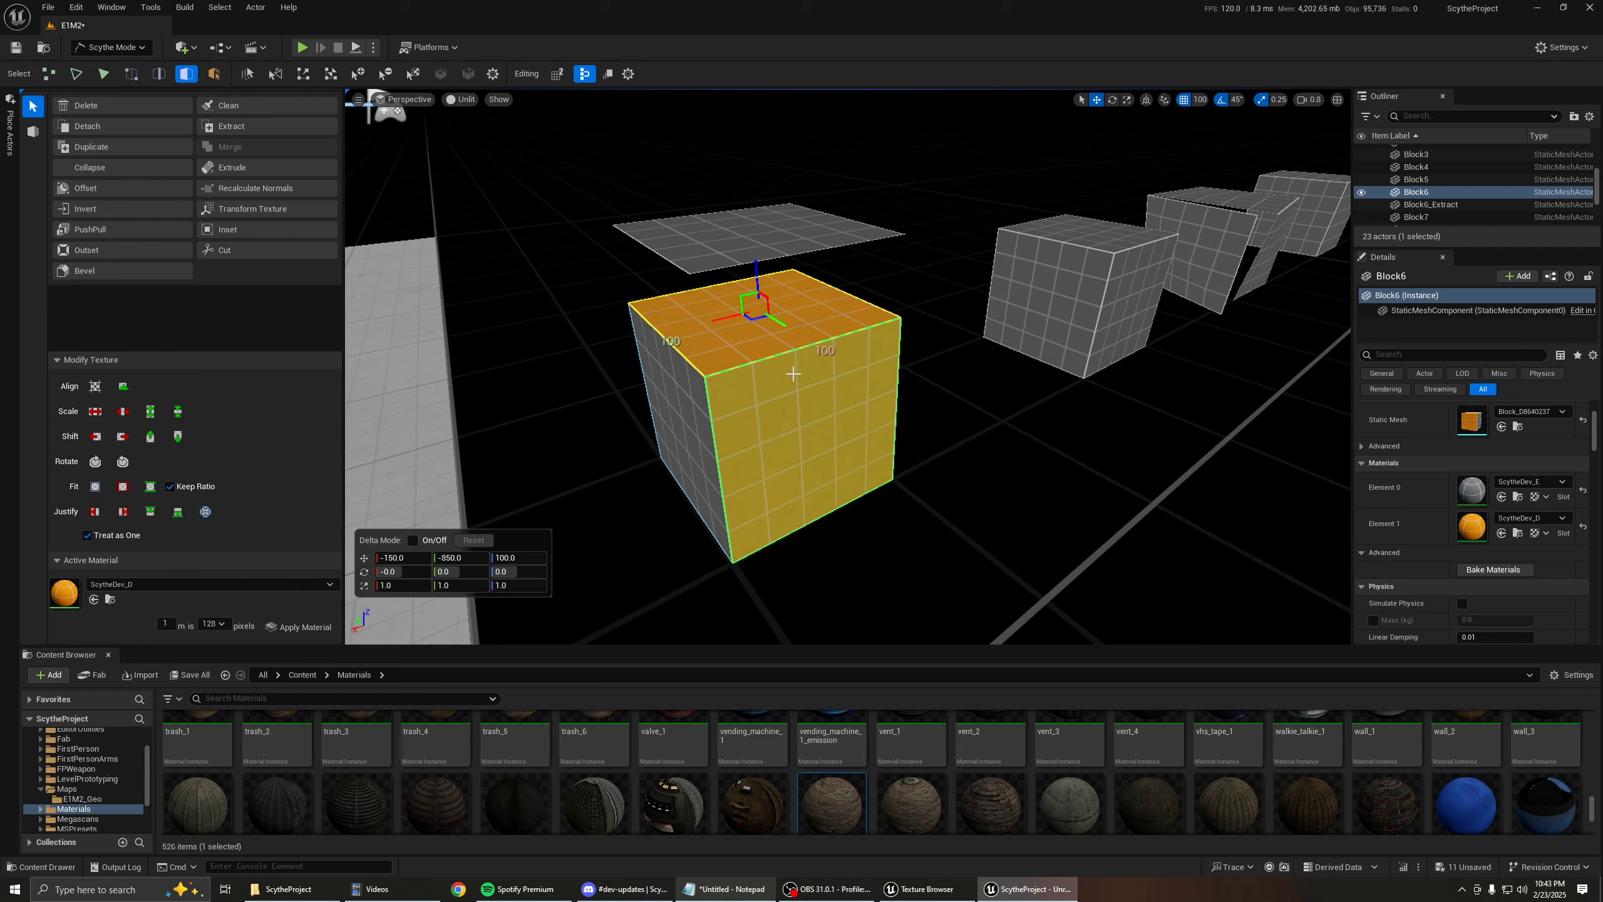
{"action": "left_click", "coordinate": [771, 399]}
Examine the orange side face and its neighbouring faces from different angles.
{"action": "key", "text": "a"}
{"action": "right_click_drag", "start_coordinate": [772, 399], "coordinate": [744, 376]}
{"action": "key", "text": "s"}
{"action": "key", "text": "w"}
{"action": "right_click_drag", "start_coordinate": [907, 365], "coordinate": [907, 364]}
{"action": "key", "text": "w"}
{"action": "key", "text": "s"}
{"action": "scroll", "coordinate": [907, 365], "scroll_direction": "down", "scroll_amount": 4}
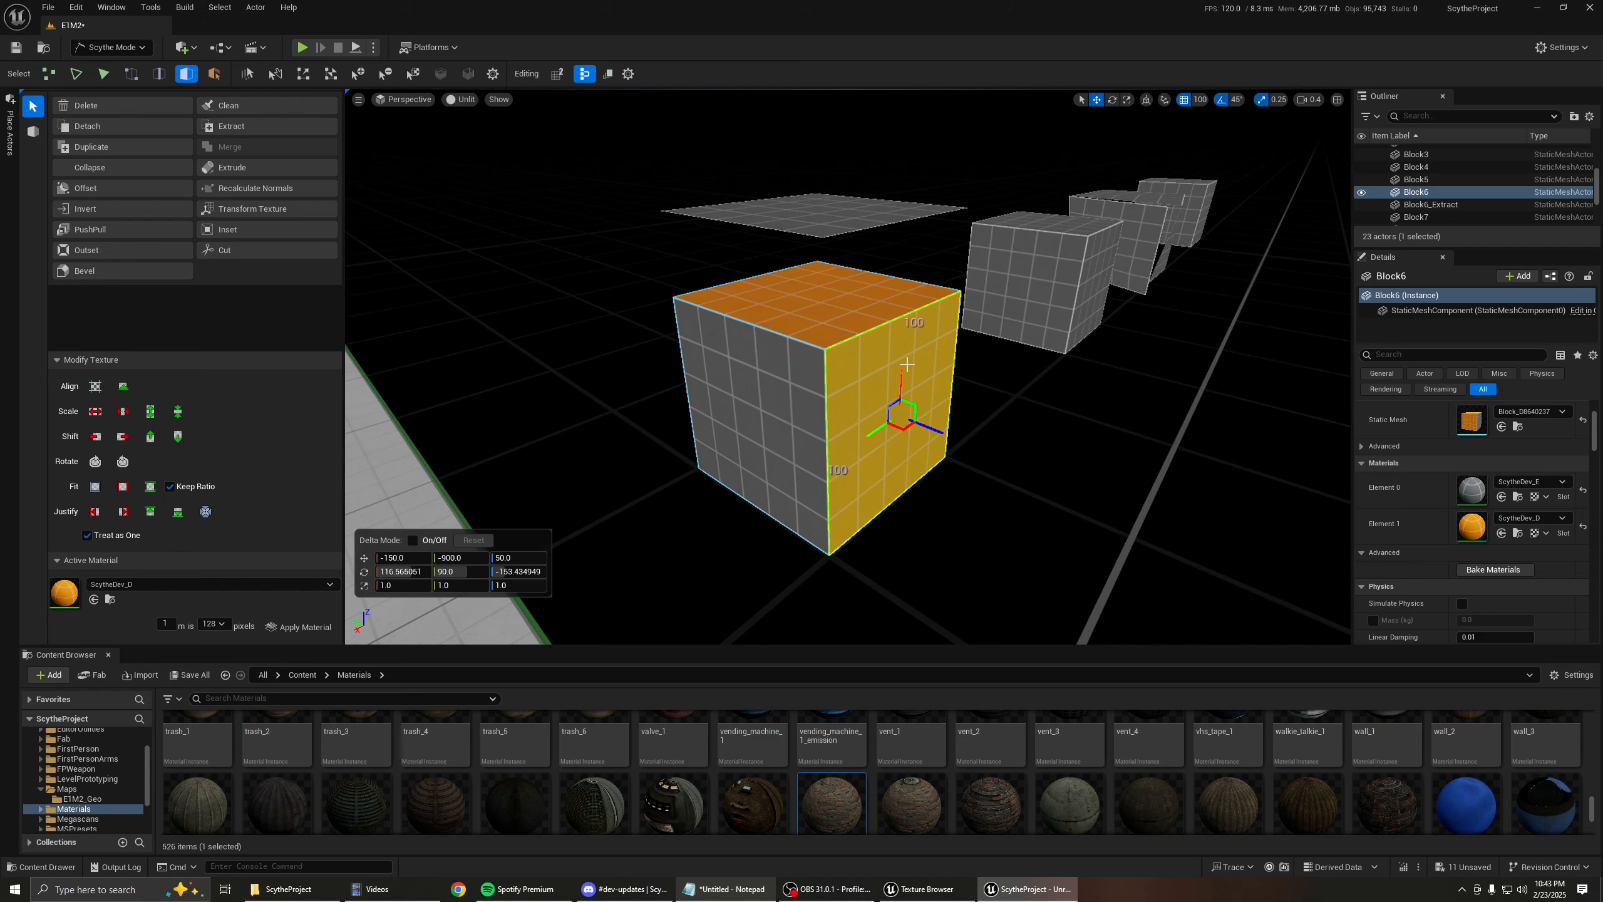
{"action": "right_click_drag", "start_coordinate": [907, 358], "coordinate": [948, 364]}
{"action": "key", "text": "w"}
{"action": "key", "text": "s"}
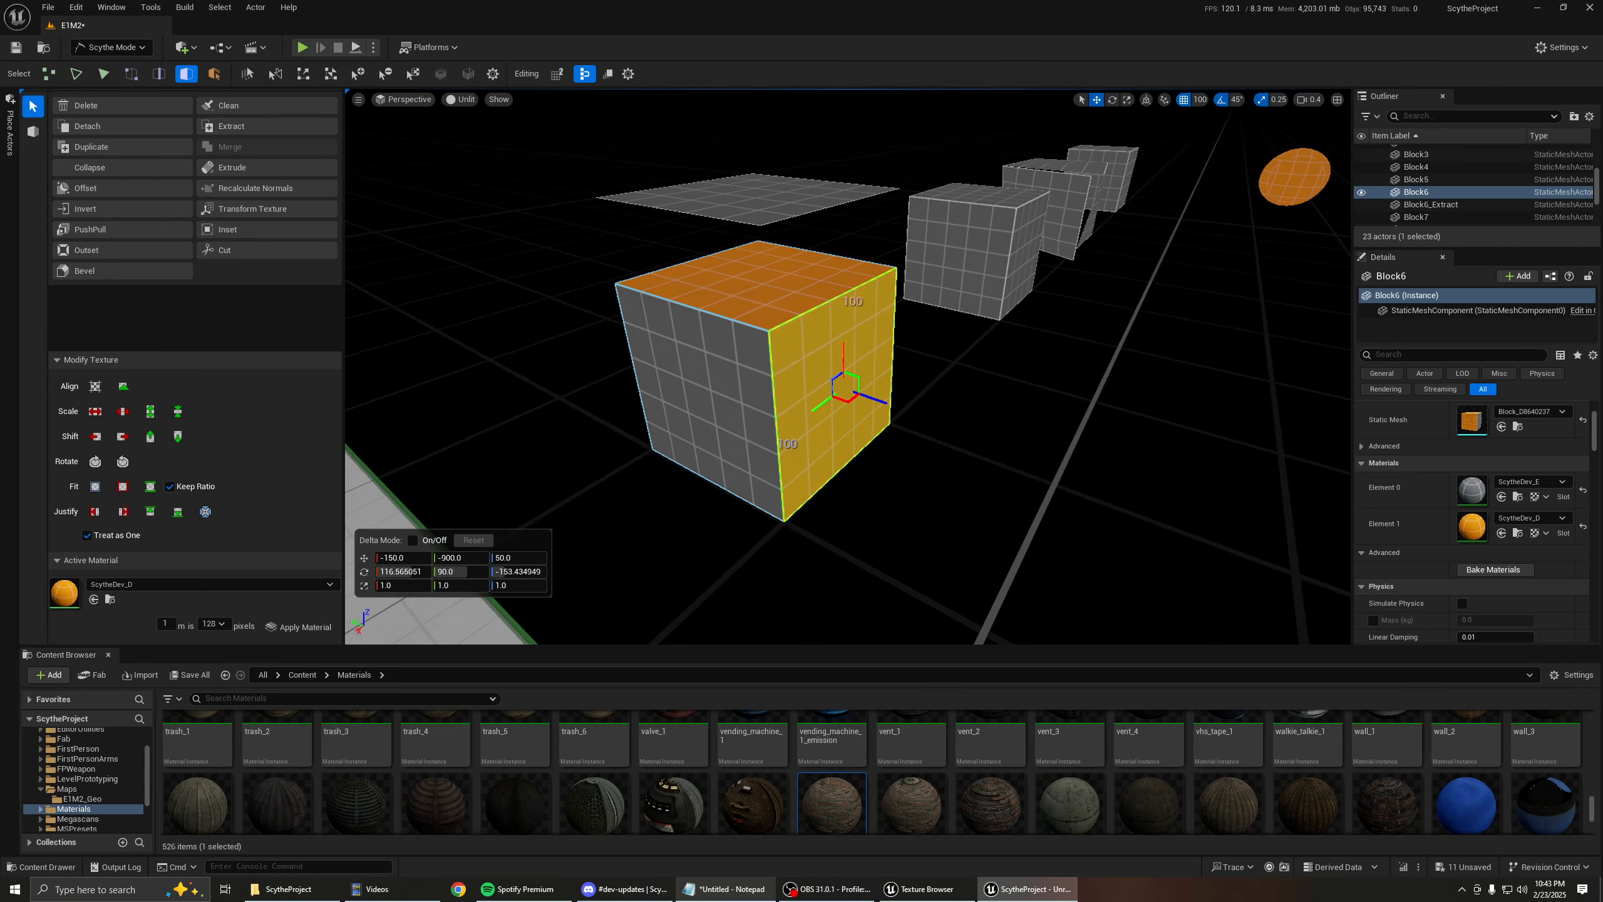
Select individual faces of the orange-and-gray cube, ending with only its gray side face selected.
{"action": "left_click", "coordinate": [716, 297]}
{"action": "left_click", "coordinate": [688, 326]}
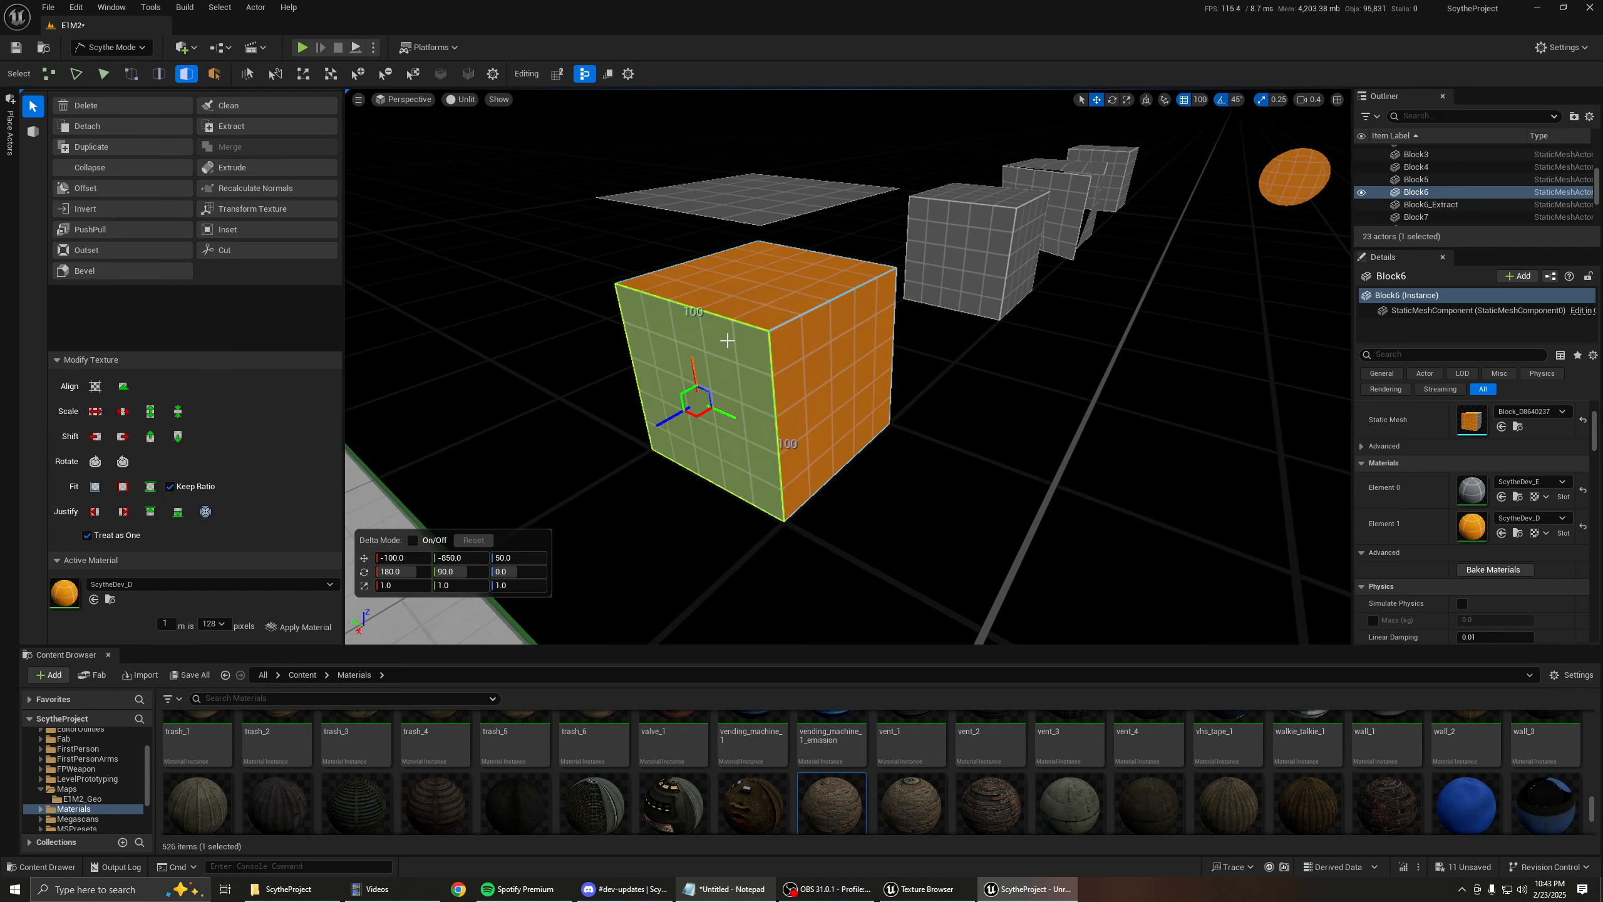
{"action": "left_click", "coordinate": [785, 378]}
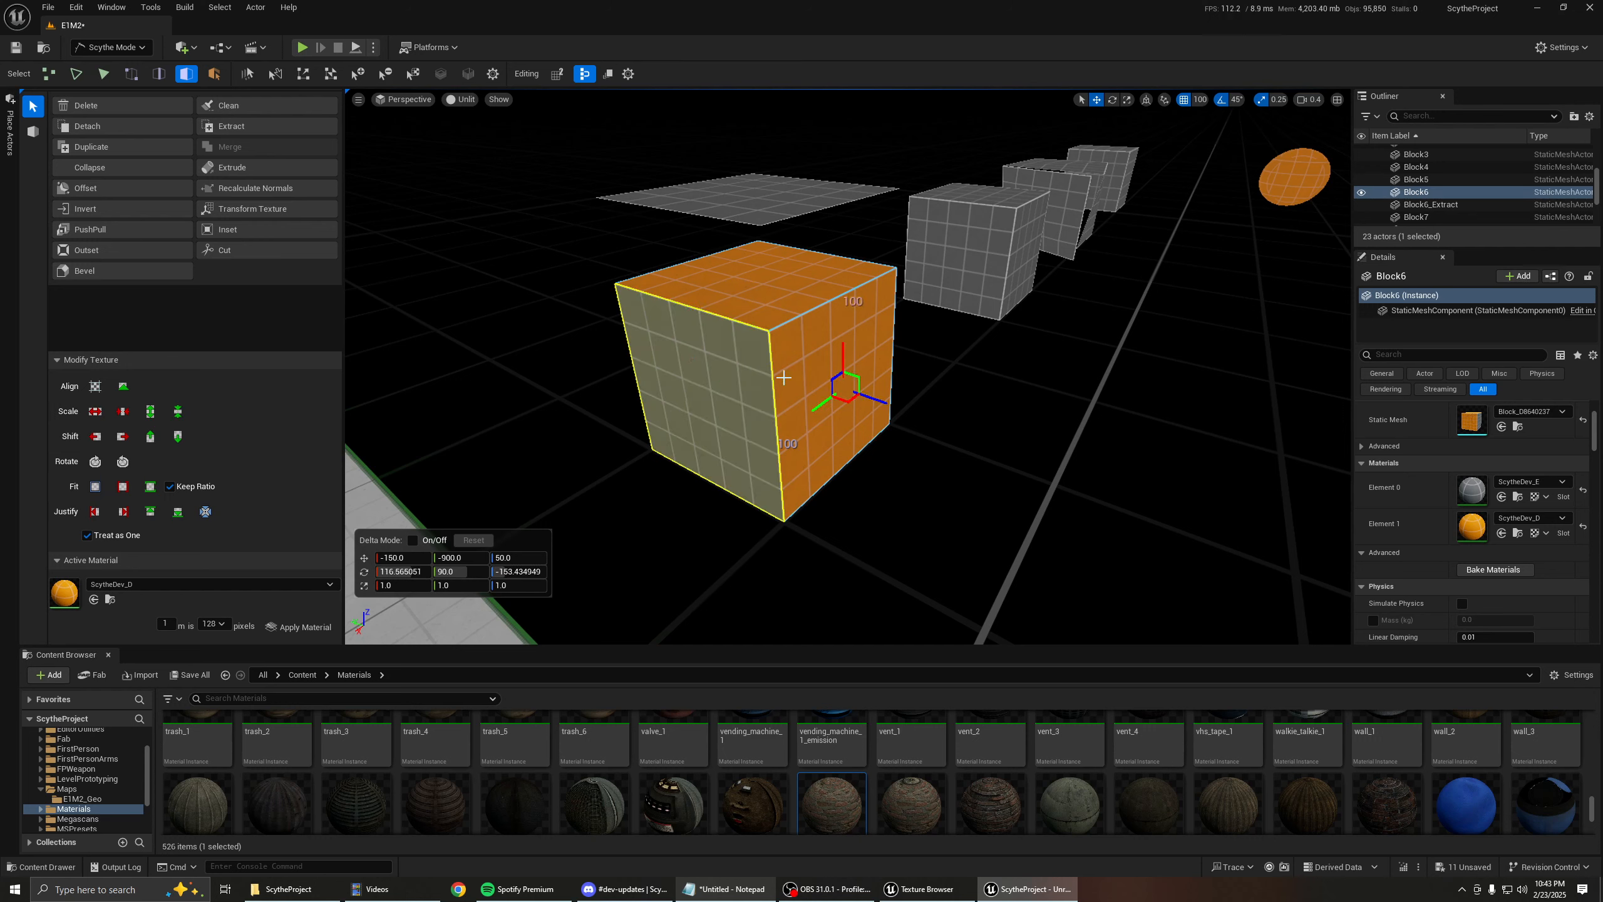
{"action": "left_click", "coordinate": [751, 377]}
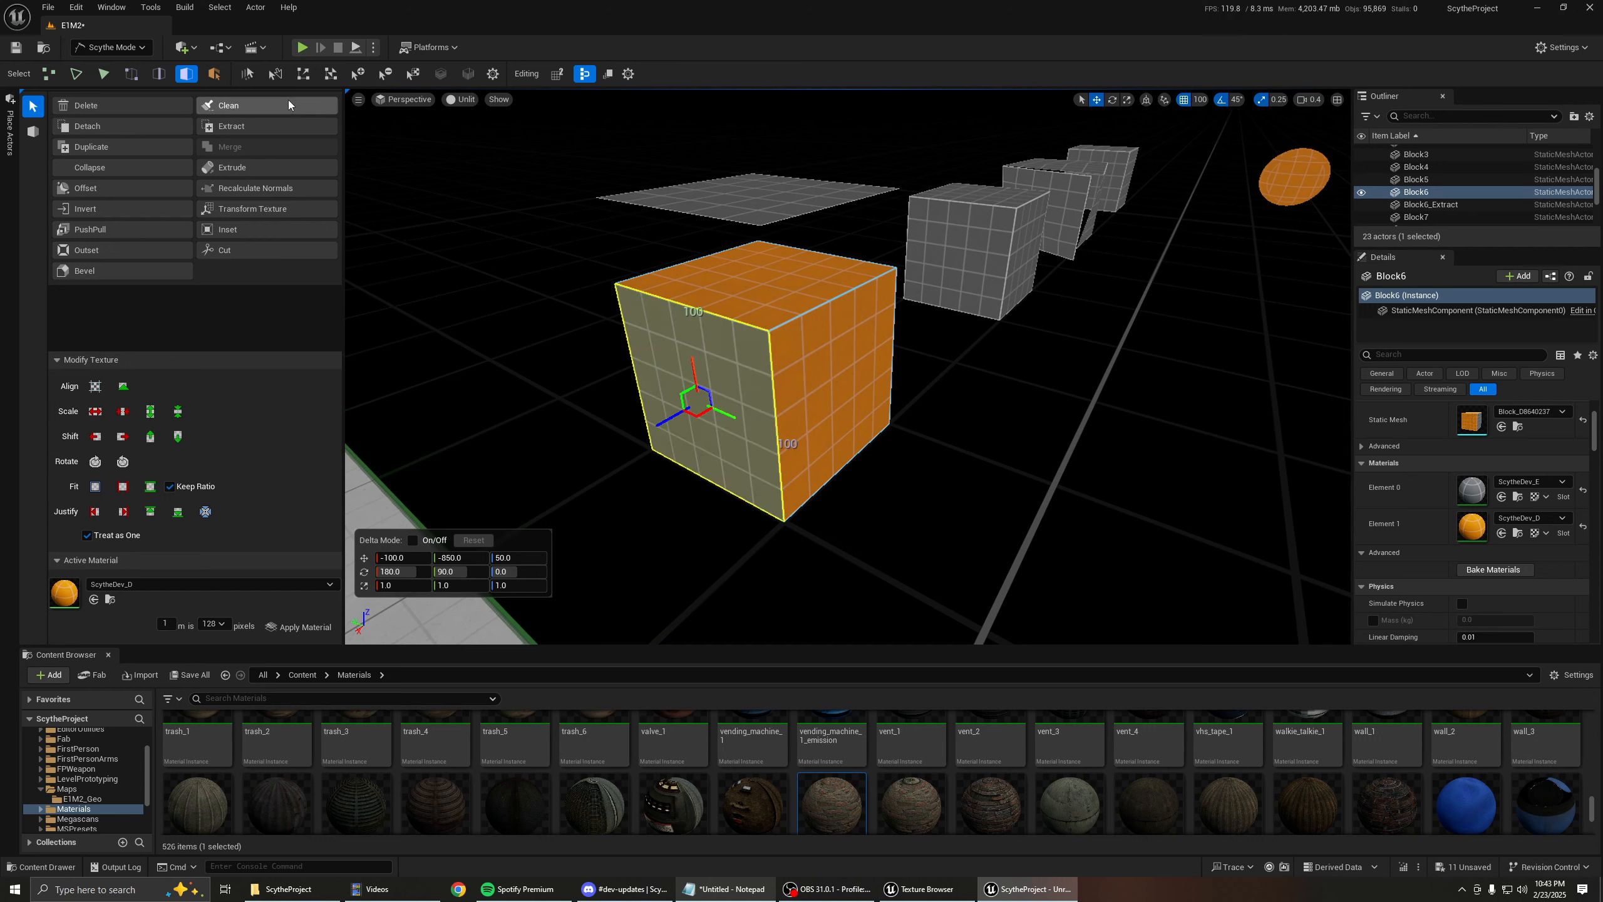
Select all faces of the orange-and-gray cube, and undo the three most recent operations.
{"action": "double_click", "coordinate": [739, 346]}
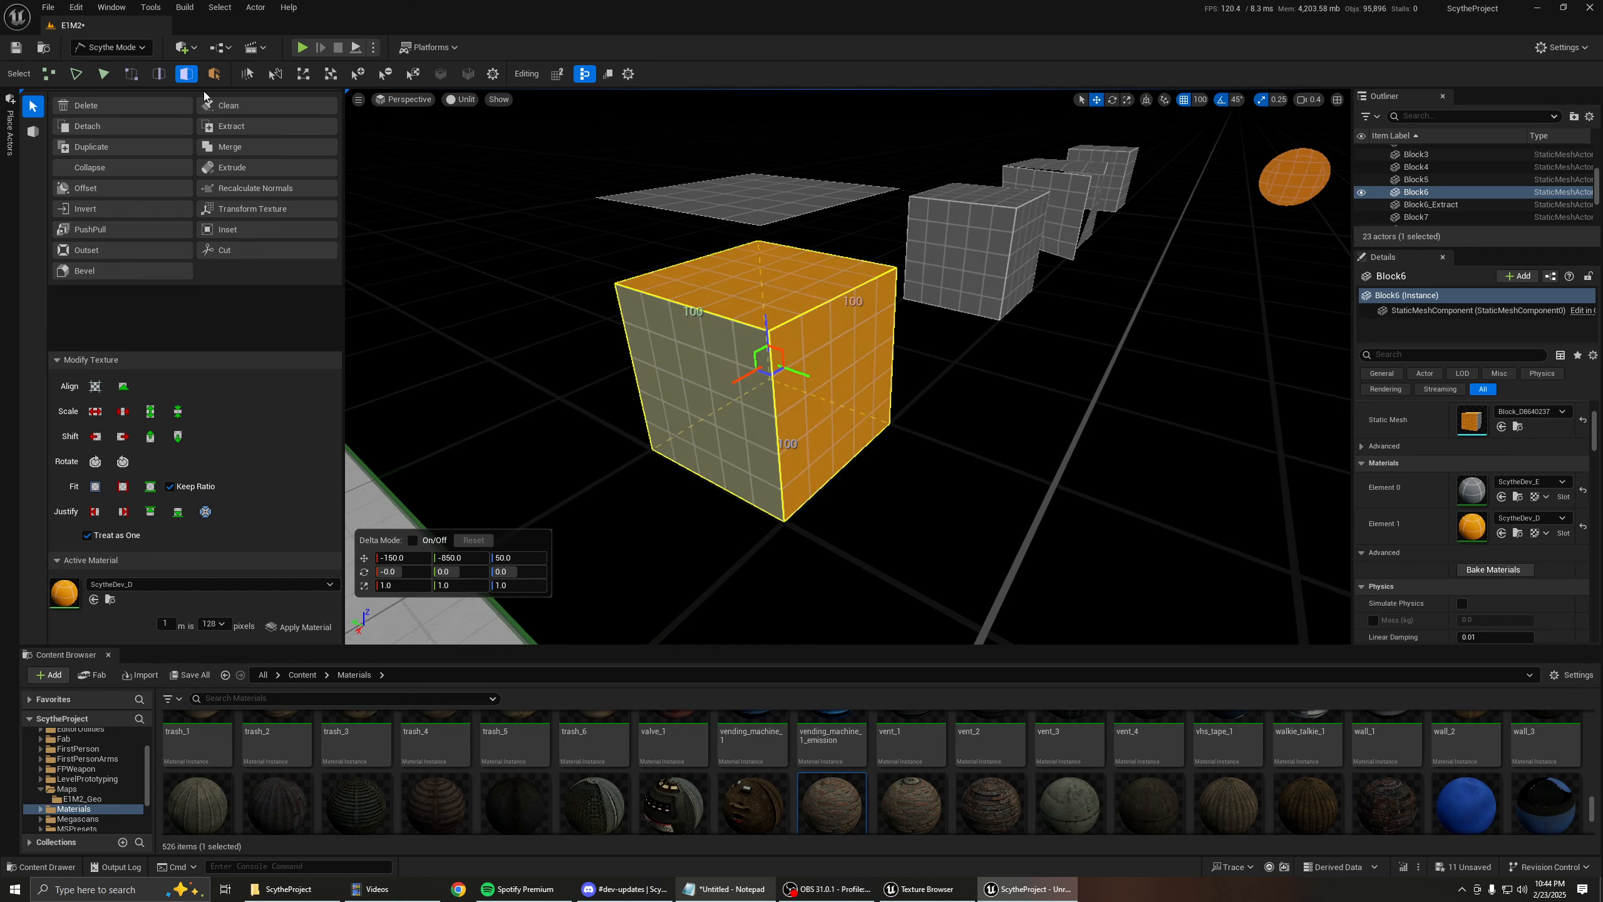
{"action": "key", "text": "Escape"}
{"action": "key", "text": "d"}
{"action": "right_click_drag", "start_coordinate": [877, 390], "coordinate": [773, 390]}
{"action": "key", "text": "ctrl+z"}
{"action": "key", "text": "ctrl+z"}
{"action": "key", "text": "ctrl+z"}
Select every face of the orange-and-gray cube and Clean the mesh.
{"action": "left_click", "coordinate": [828, 385]}
{"action": "double_click", "coordinate": [788, 288]}
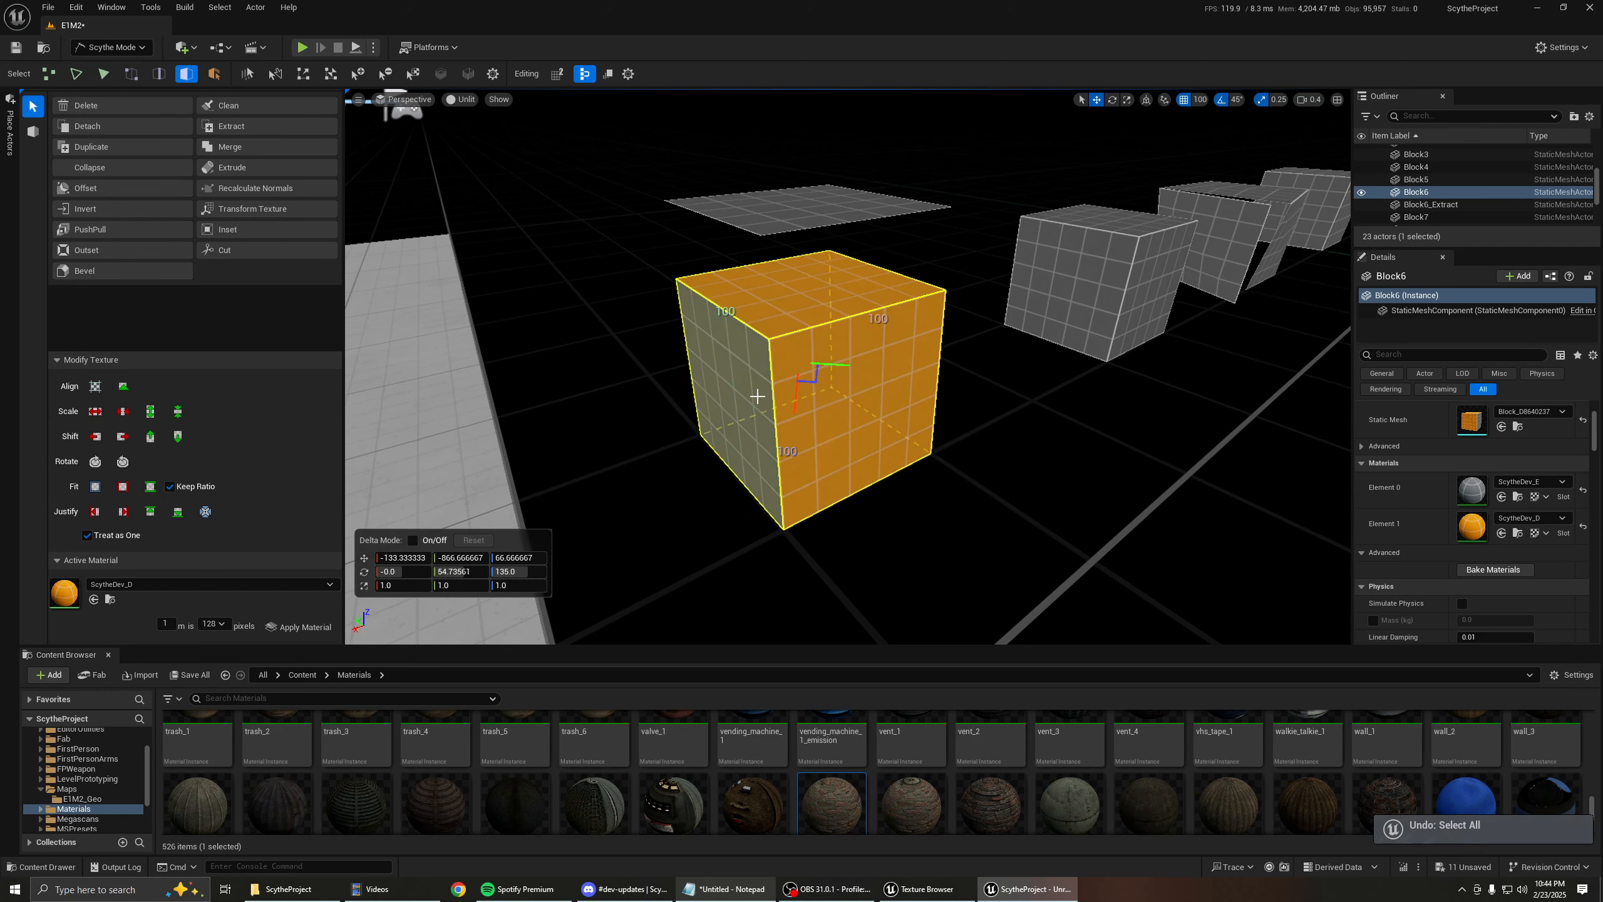
{"action": "left_click", "coordinate": [262, 102]}
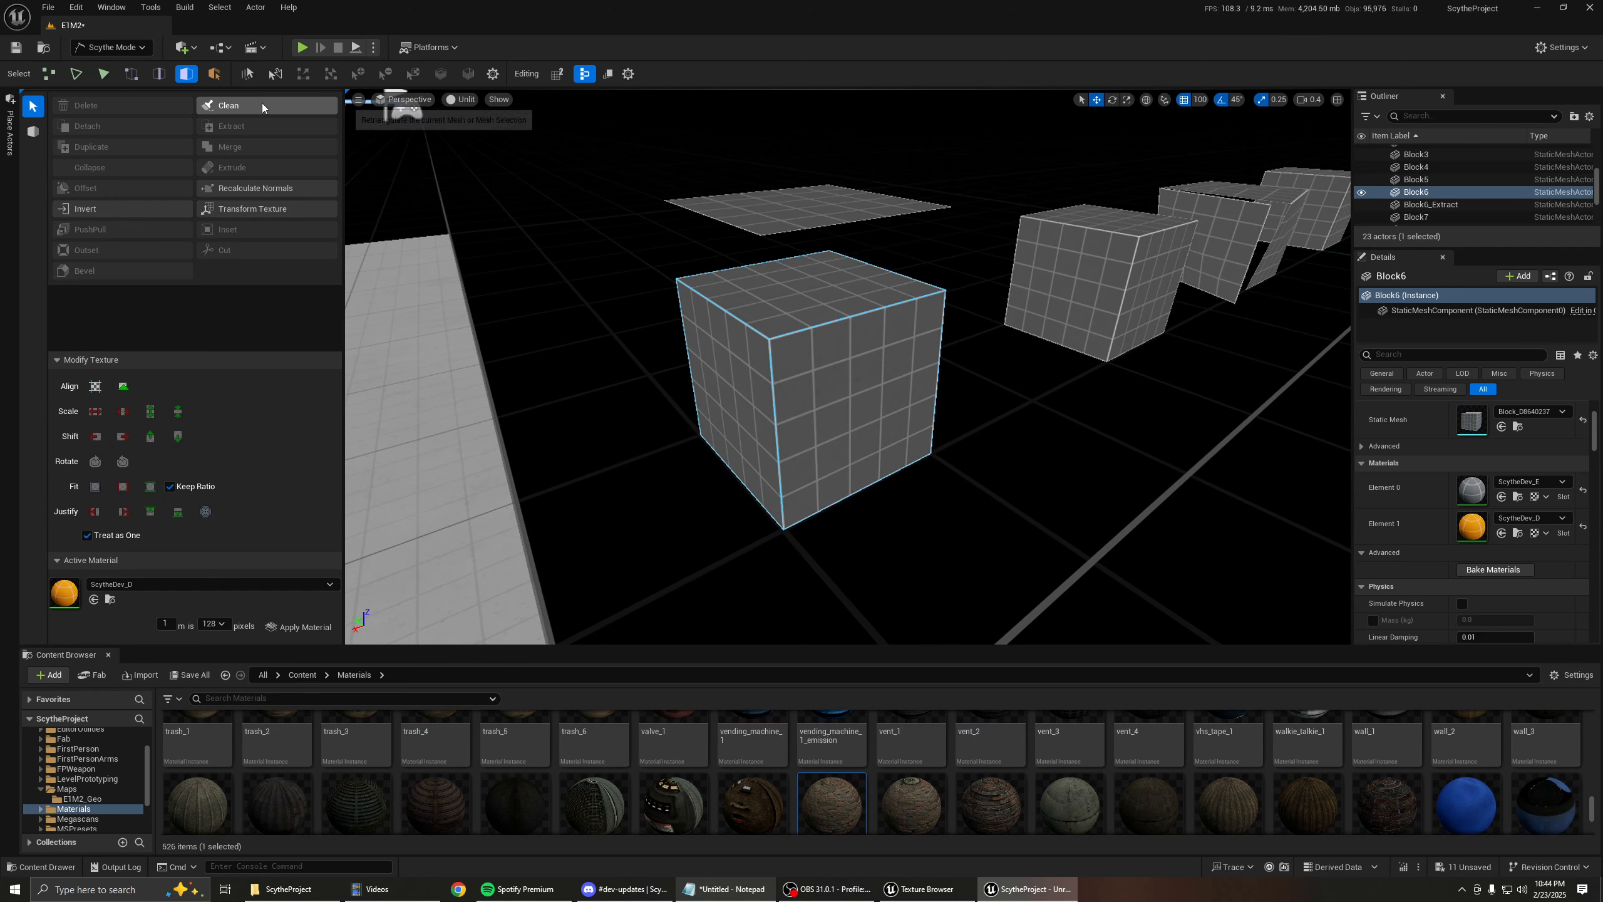
Undo the last Clean operation on the cube and select its orange side face.
{"action": "key", "text": "ctrl+z"}
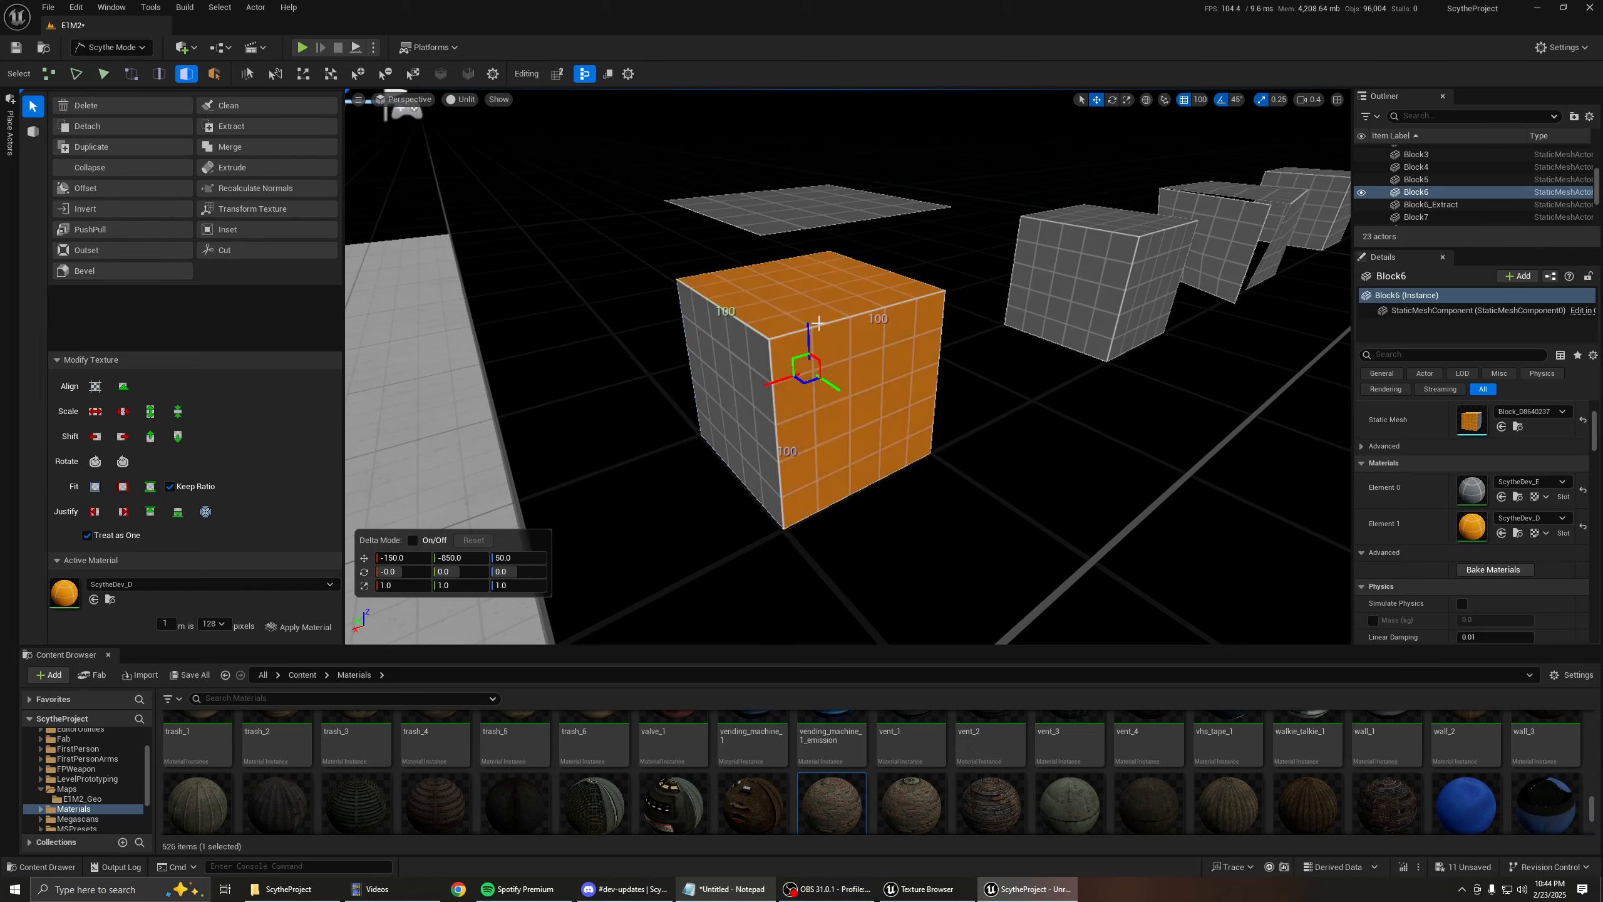
{"action": "key", "text": "a"}
{"action": "right_click_drag", "start_coordinate": [712, 358], "coordinate": [783, 358]}
{"action": "left_click", "coordinate": [761, 393]}
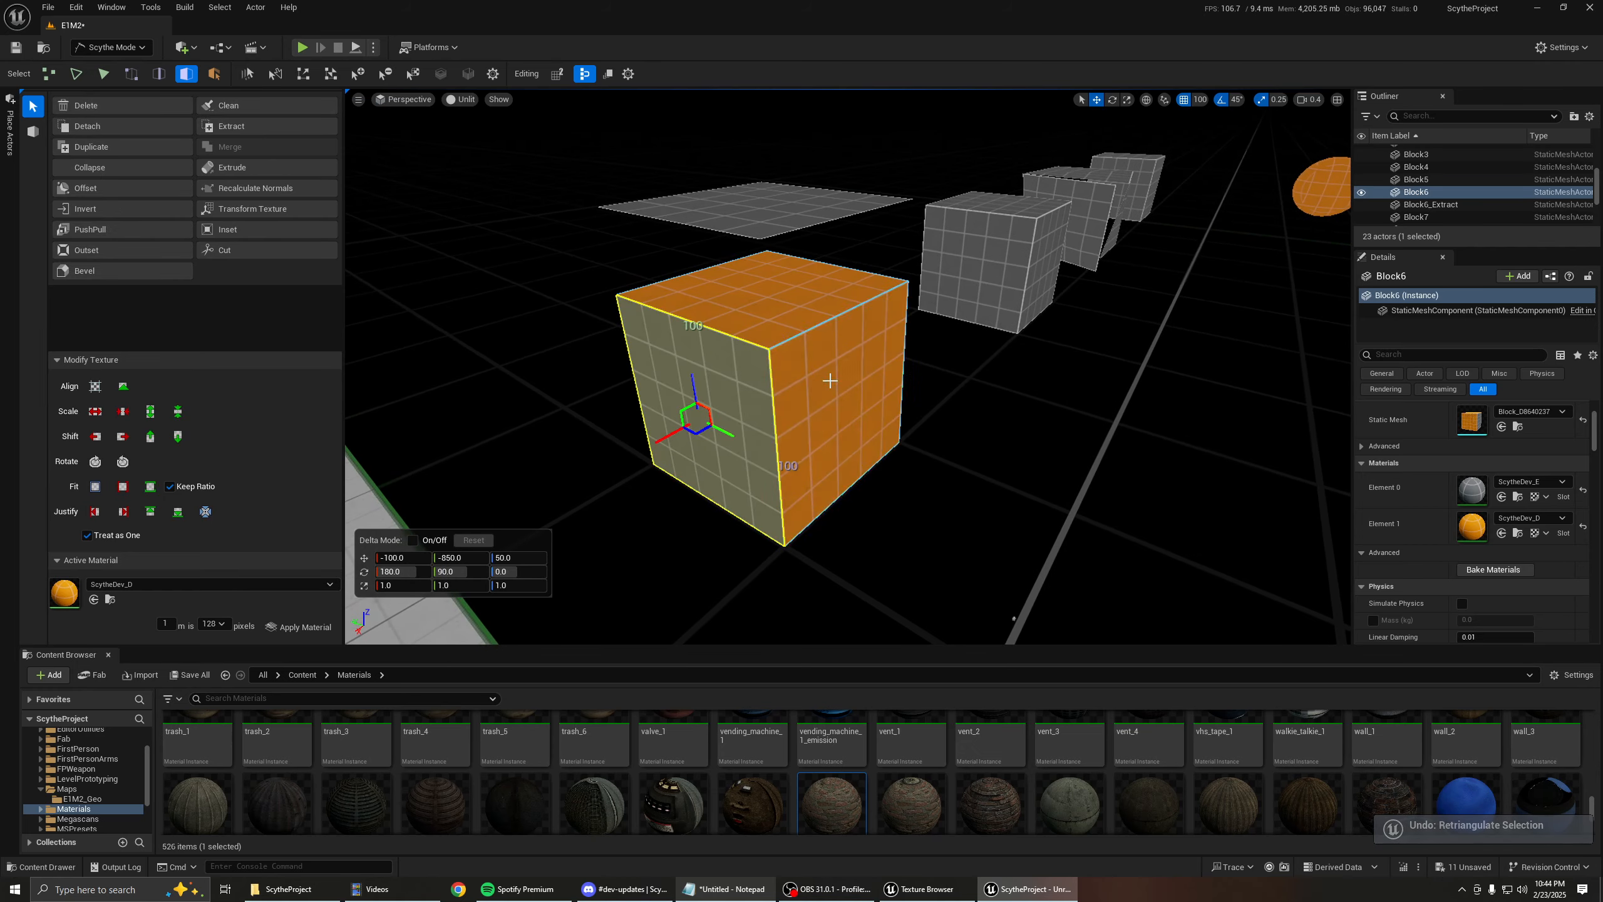
{"action": "left_click", "coordinate": [777, 392]}
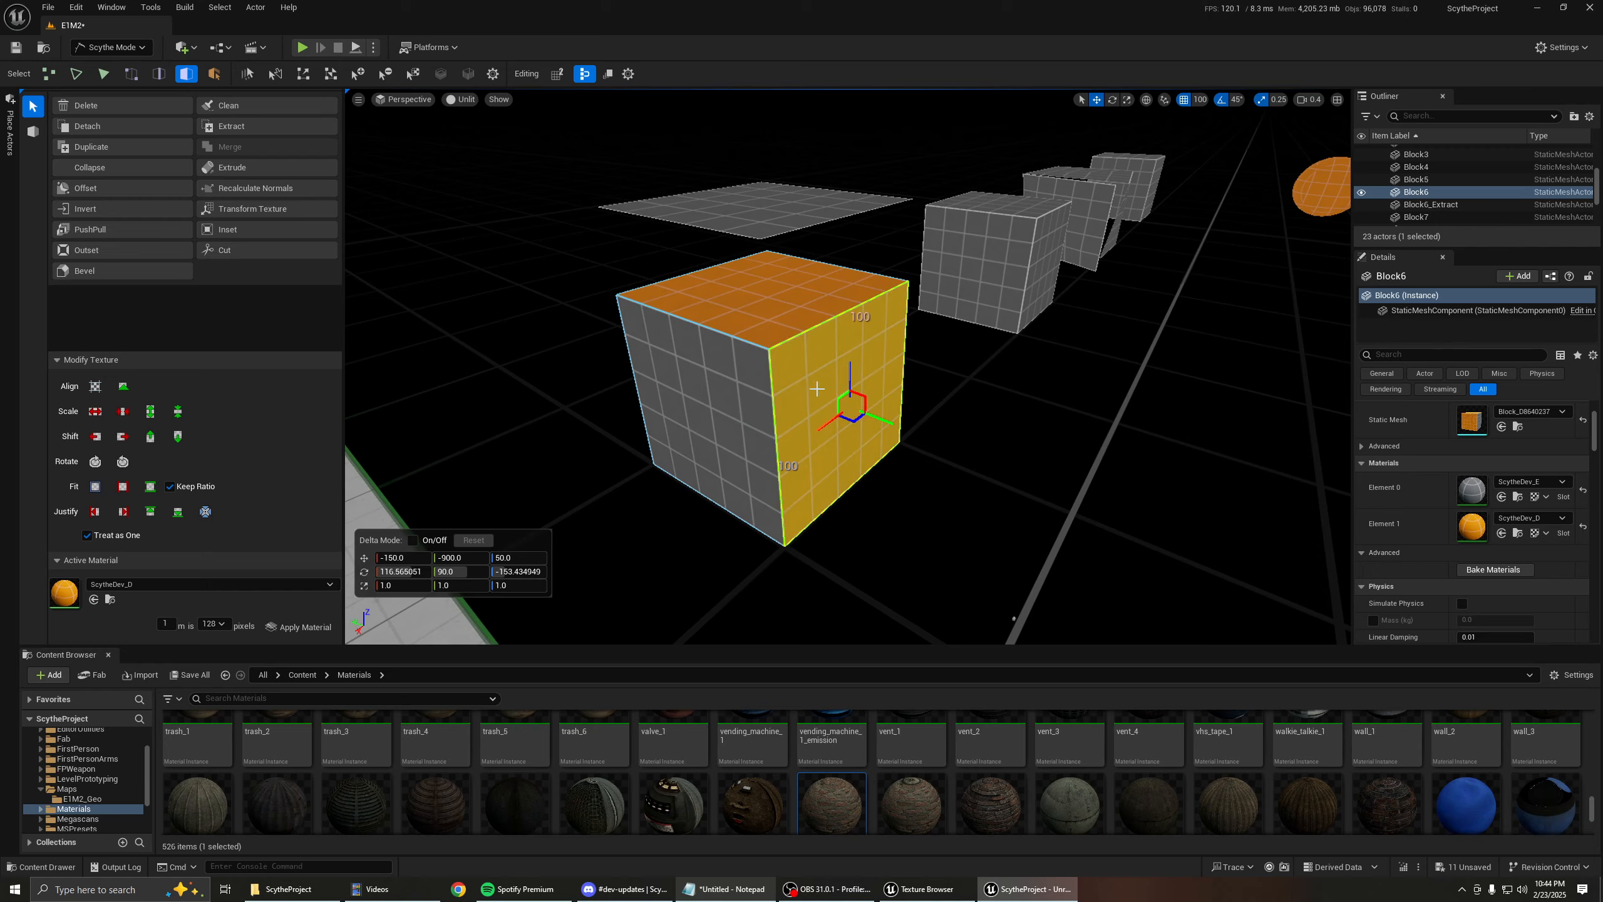
Connect the two vertical edges of the orange side face with a horizontal edge across its middle.
{"action": "key", "text": "f"}
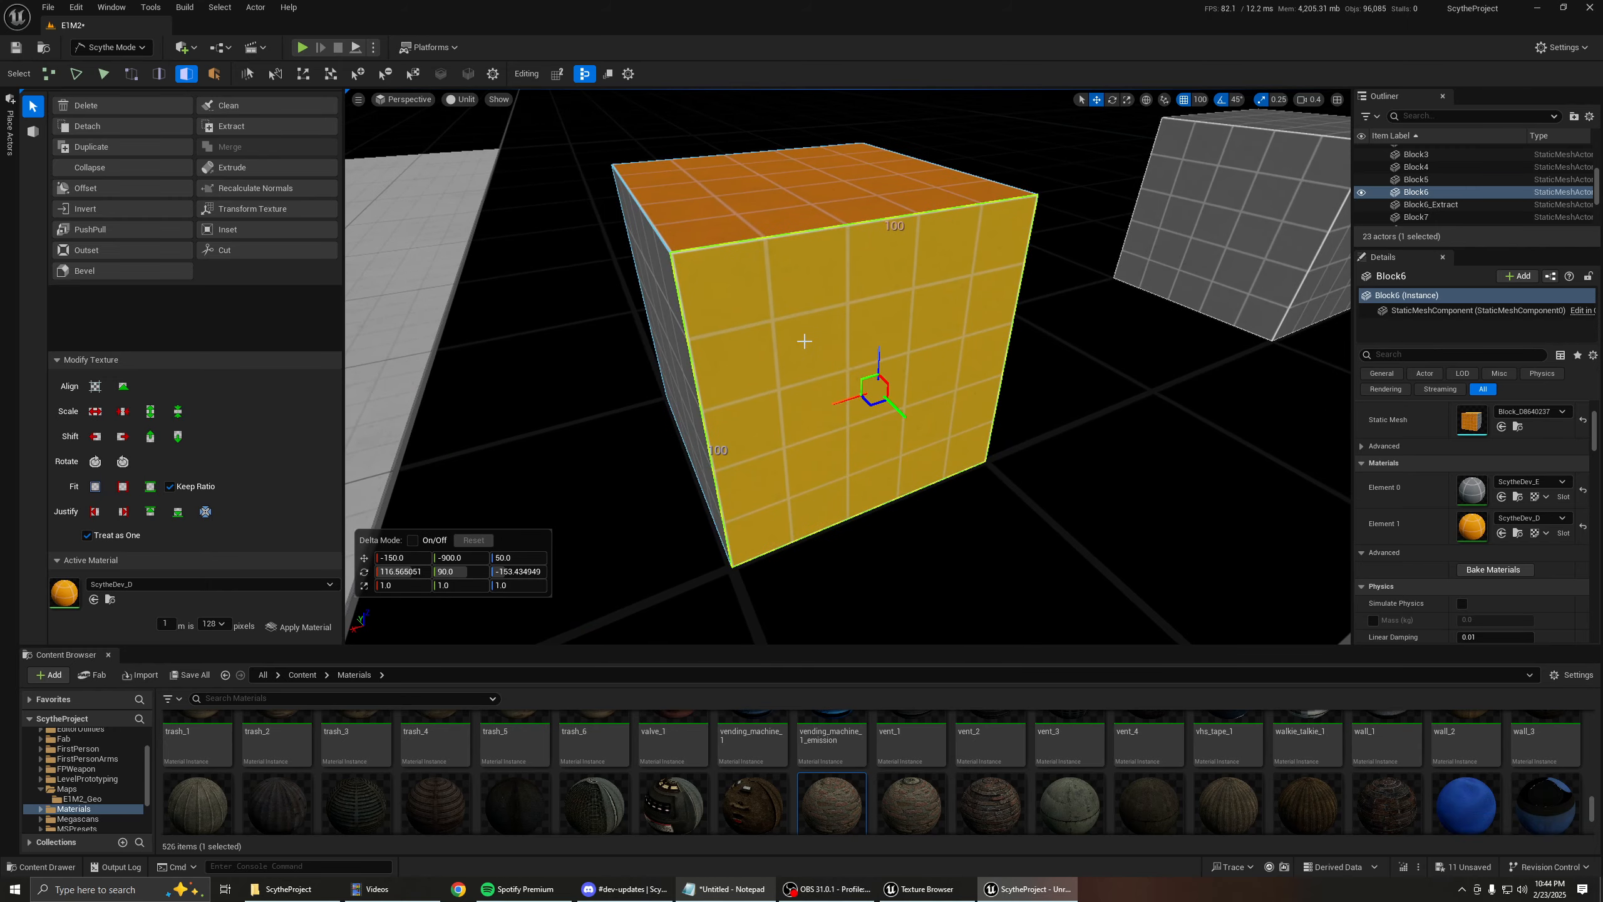
{"action": "right_click_drag", "start_coordinate": [806, 342], "coordinate": [803, 343]}
{"action": "key", "text": "d"}
{"action": "key", "text": "2"}
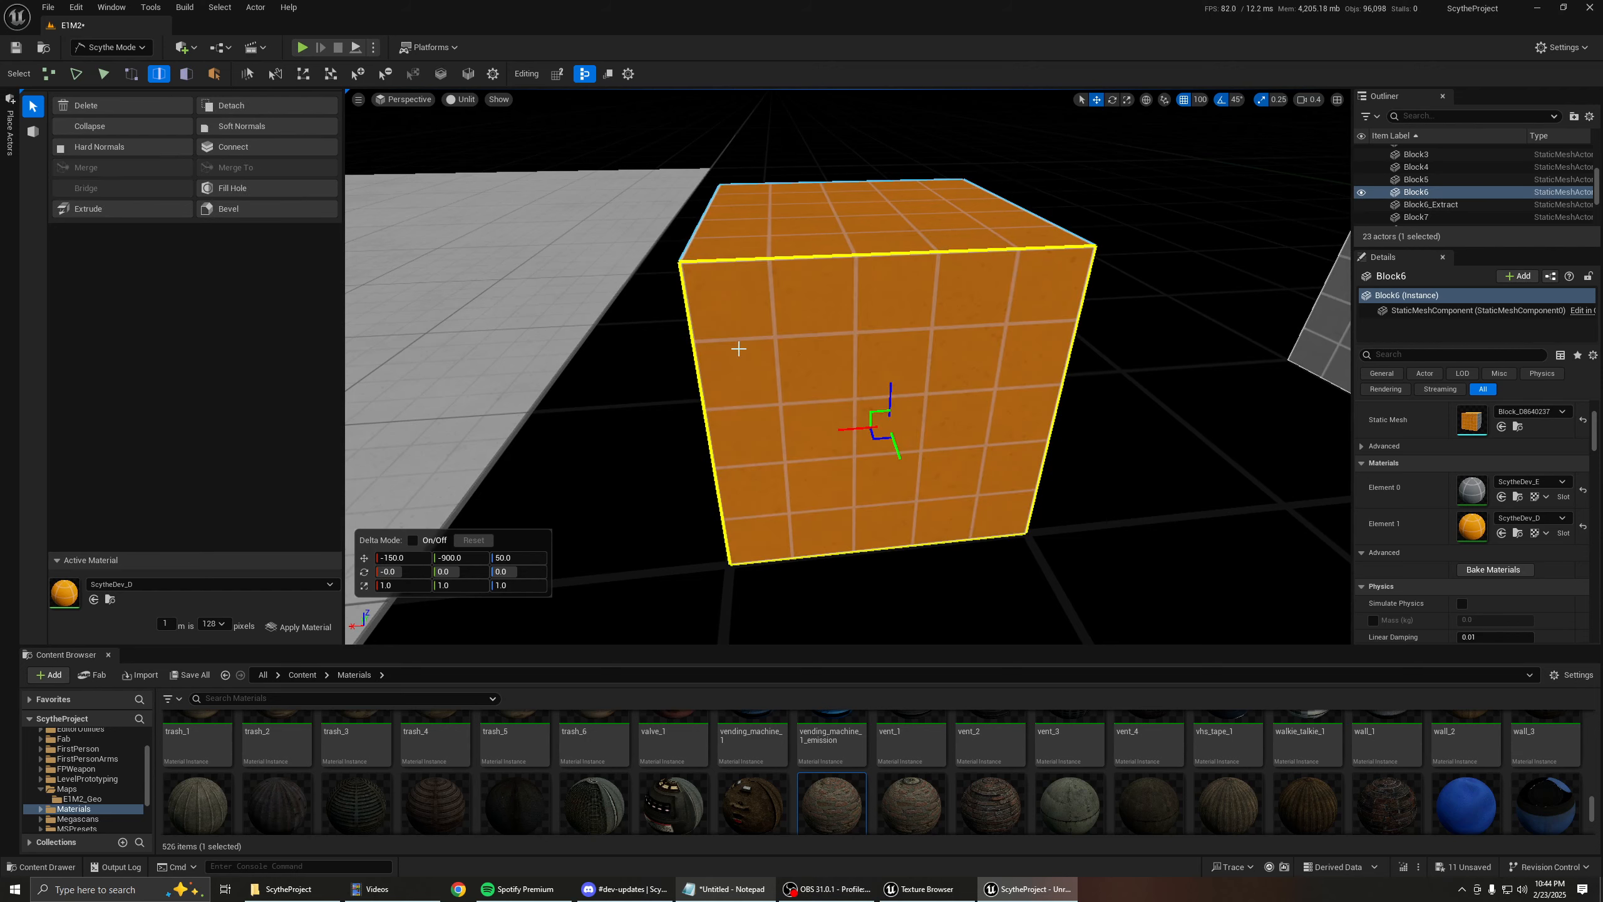
{"action": "left_click", "coordinate": [698, 345]}
{"action": "right_click_drag", "start_coordinate": [698, 346], "coordinate": [960, 407]}
{"action": "key", "text": "a"}
{"action": "left_click", "coordinate": [1023, 329], "text": "ctrl"}
{"action": "key", "text": "a"}
{"action": "key", "text": "d"}
{"action": "right_click_drag", "start_coordinate": [808, 291], "coordinate": [757, 307]}
{"action": "left_click", "coordinate": [234, 150]}
Select the upper half of the orange side face and reduce the grid snap size to 5.
{"action": "key", "text": "d"}
{"action": "key", "text": "3"}
{"action": "left_click", "coordinate": [769, 291]}
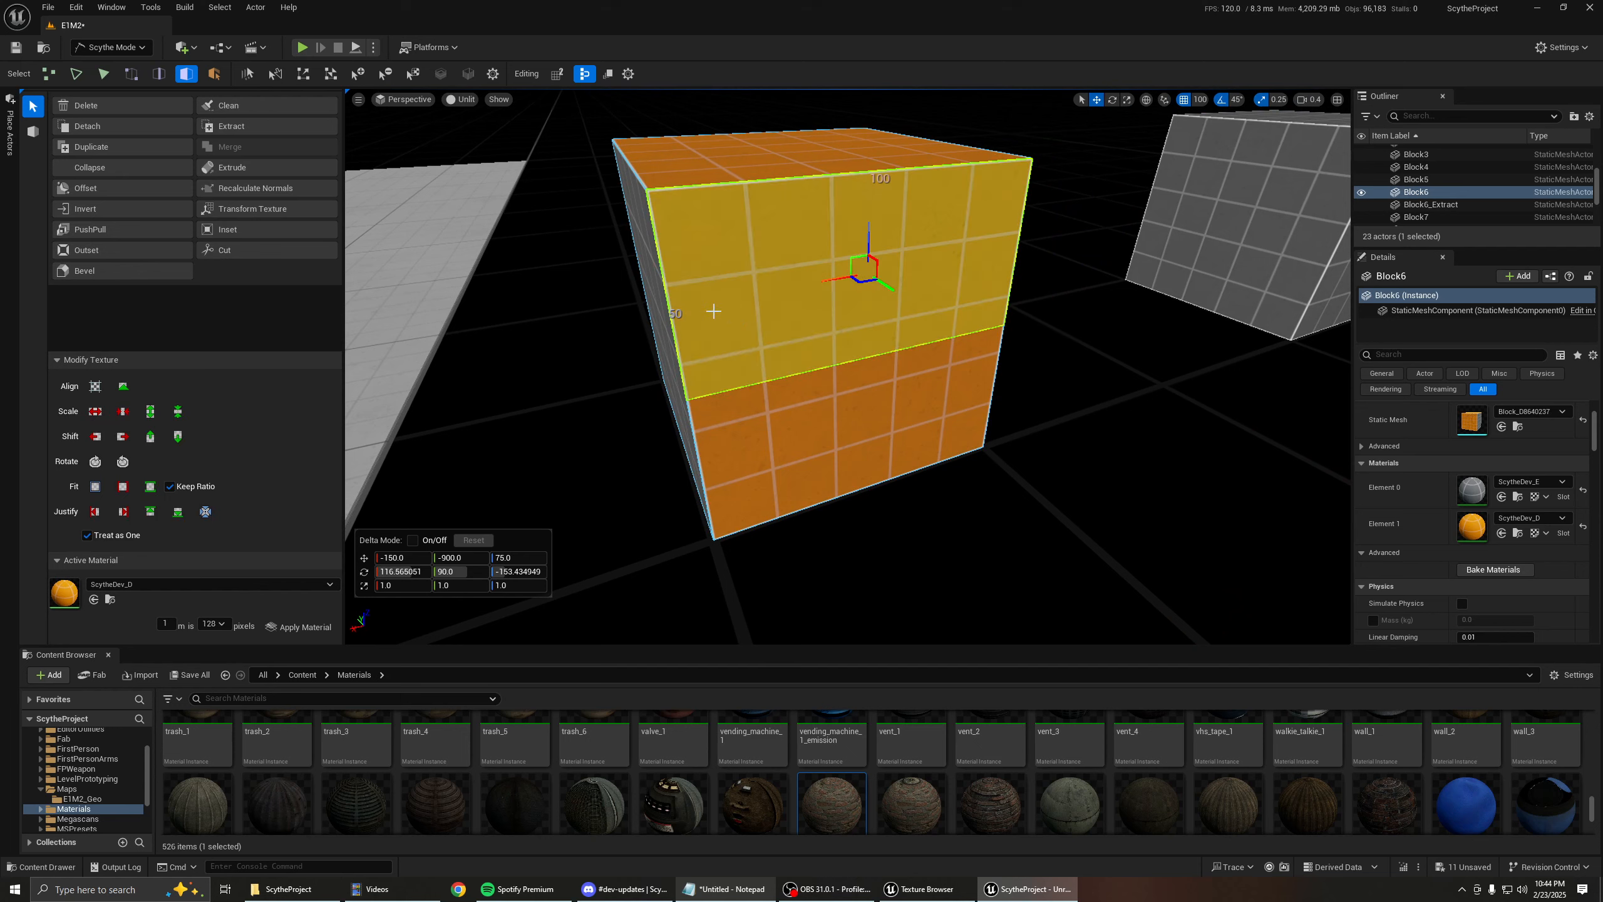
{"action": "key", "text": "bracketleft"}
{"action": "key", "text": "bracketleft"}
{"action": "key", "text": "bracketleft"}
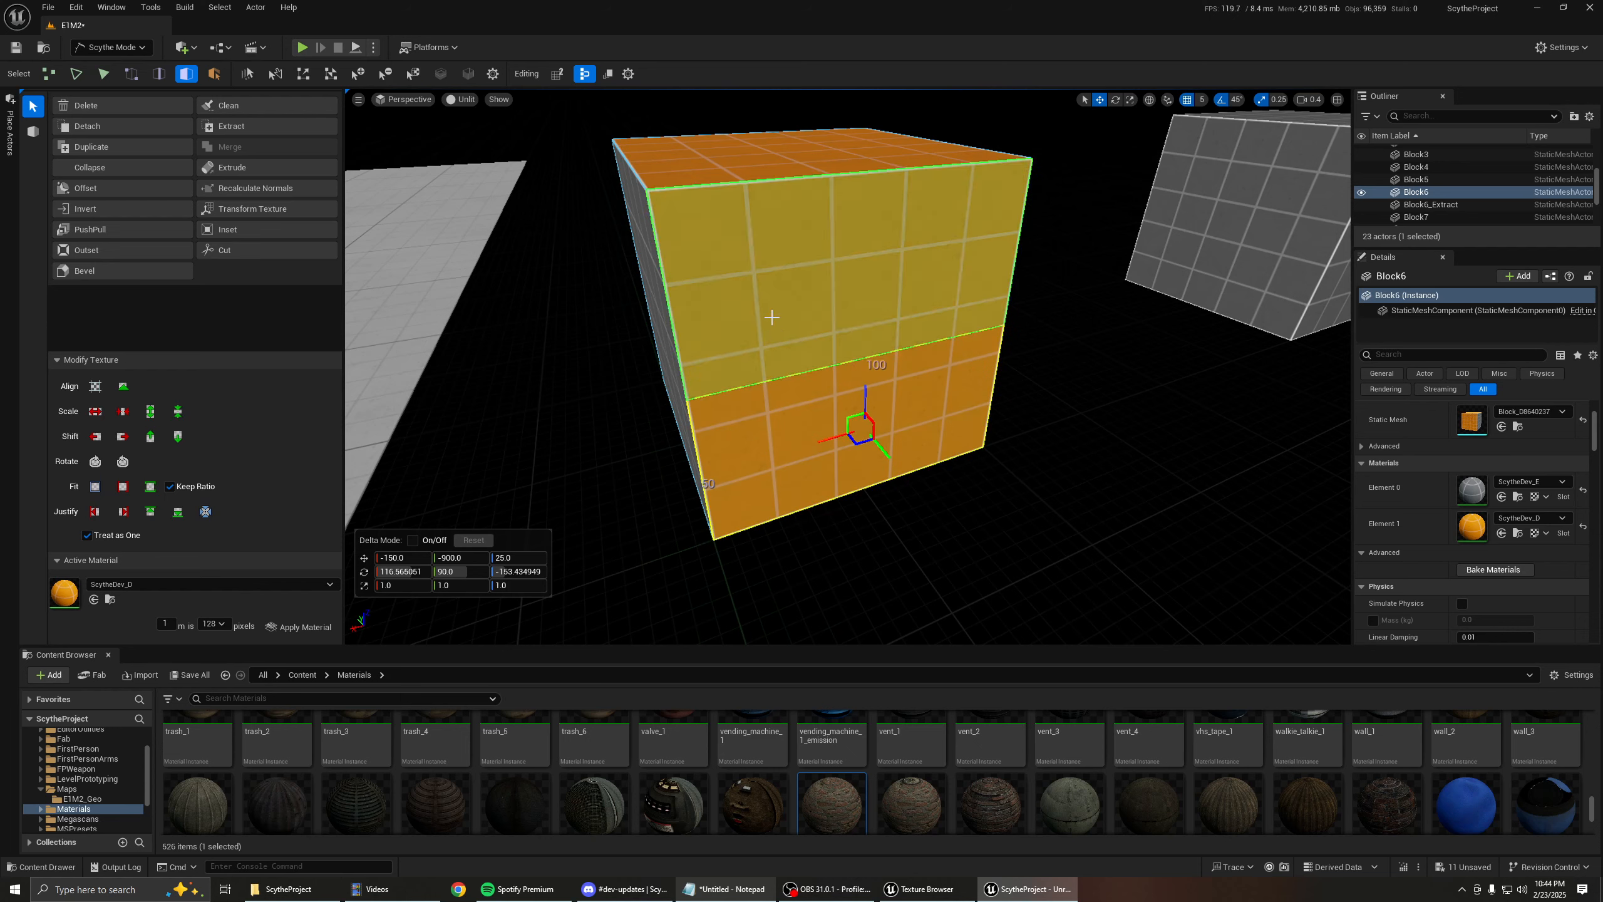
Select the gray side face and Cut it horizontally across the middle.
{"action": "key", "text": "a"}
{"action": "right_click_drag", "start_coordinate": [736, 330], "coordinate": [827, 316]}
{"action": "key", "text": "a"}
{"action": "left_click", "coordinate": [728, 347]}
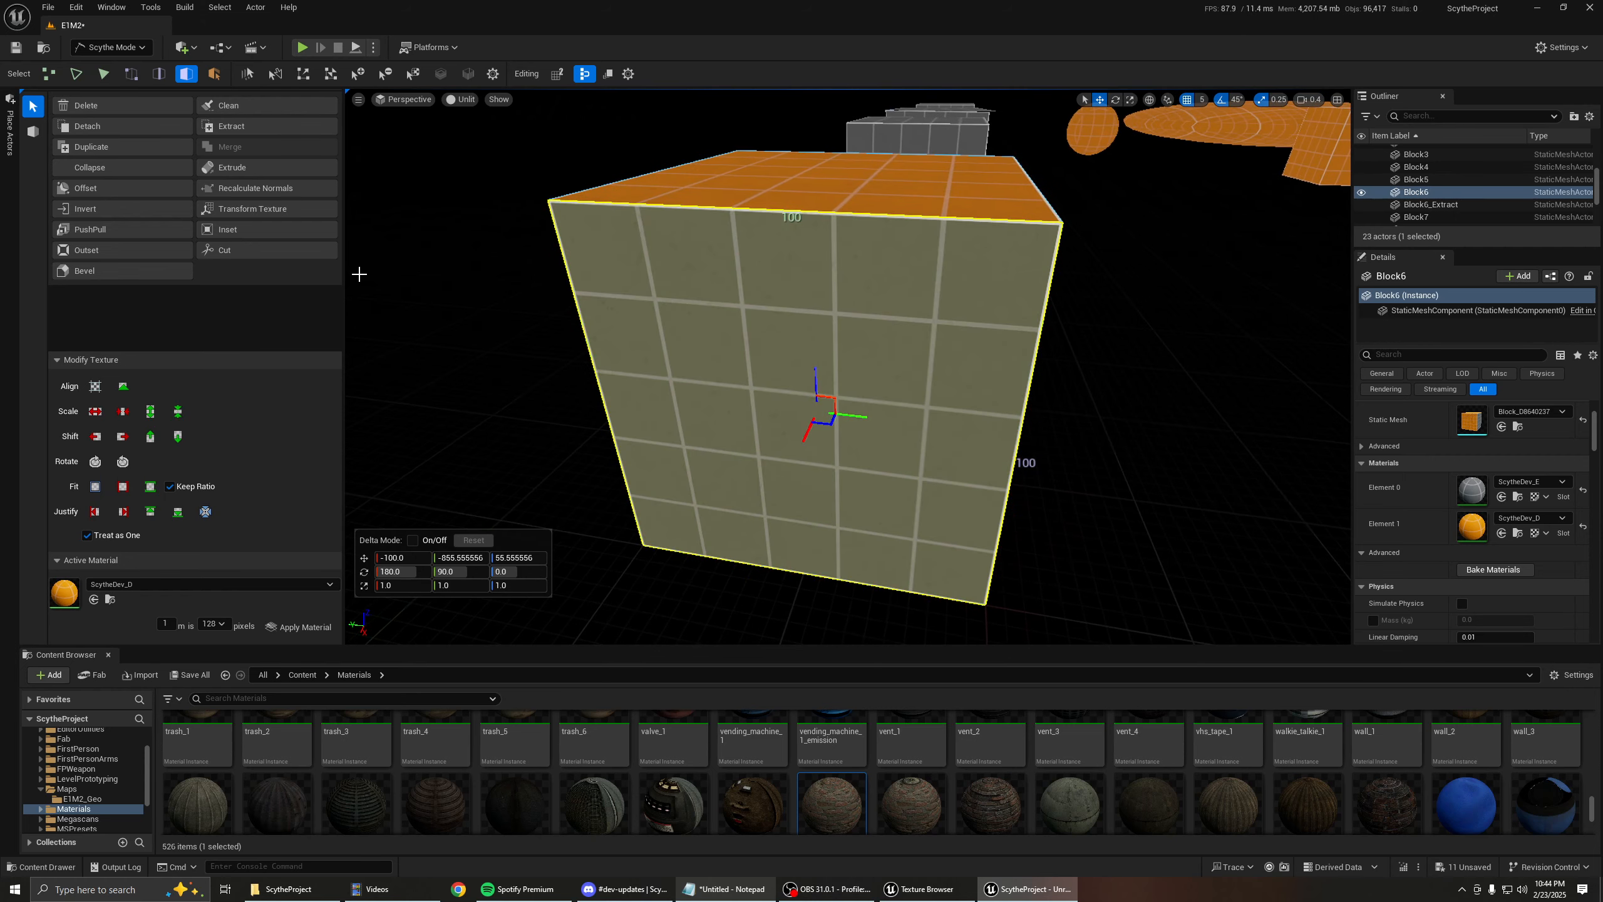
{"action": "left_click", "coordinate": [225, 250]}
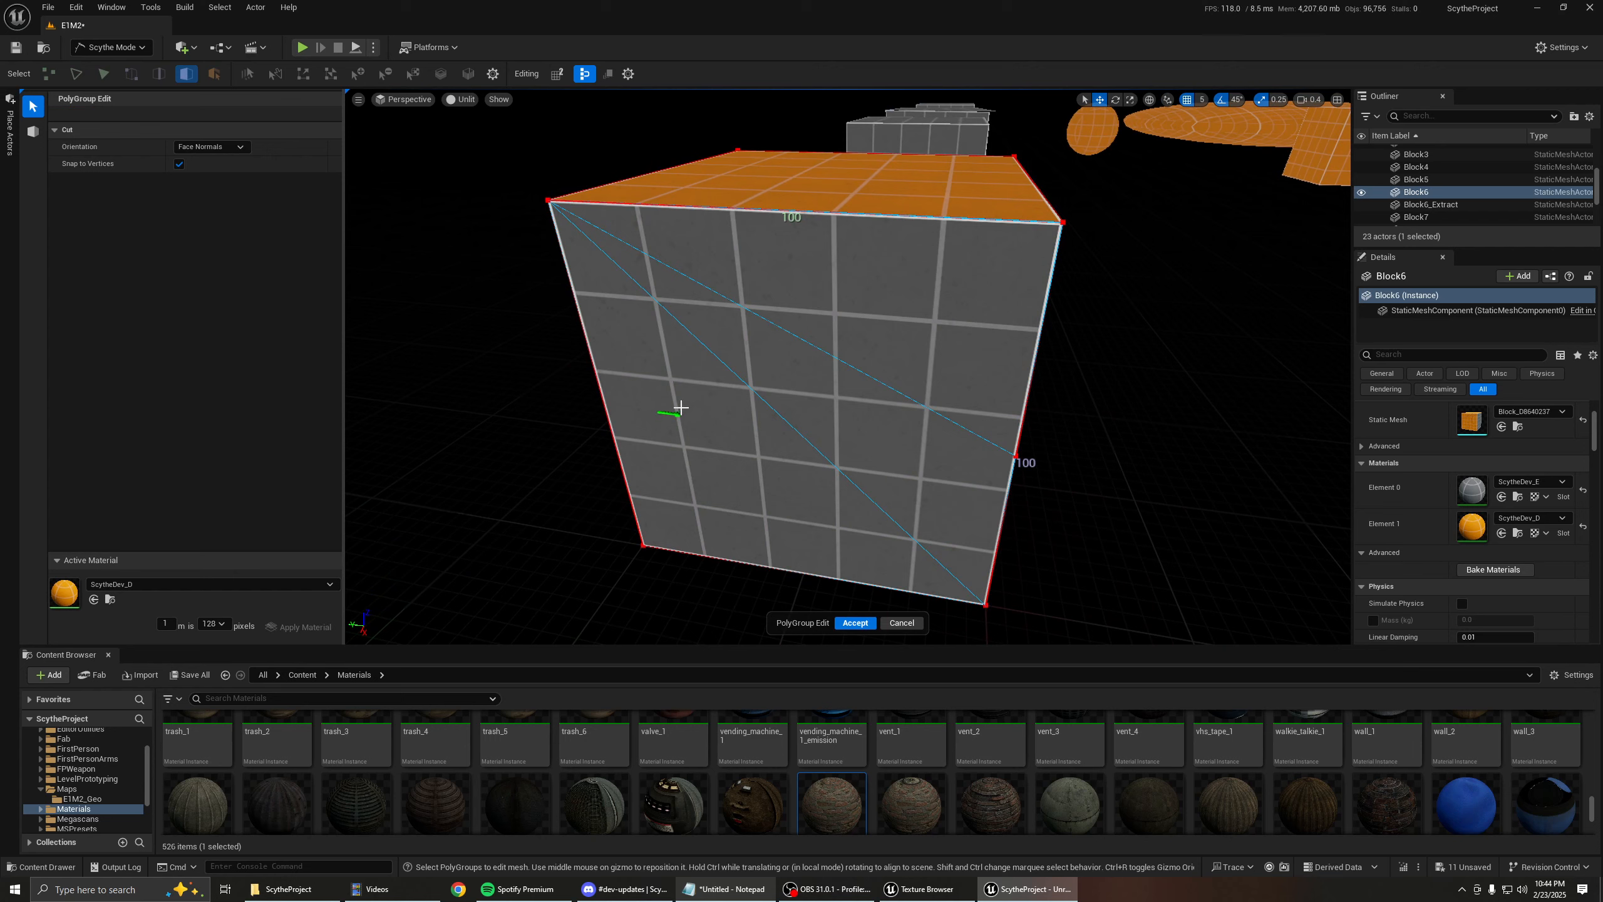
{"action": "left_click", "coordinate": [680, 407]}
Select the upper half of the gray side face and shift its texture sideways four times.
{"action": "left_click", "coordinate": [741, 369]}
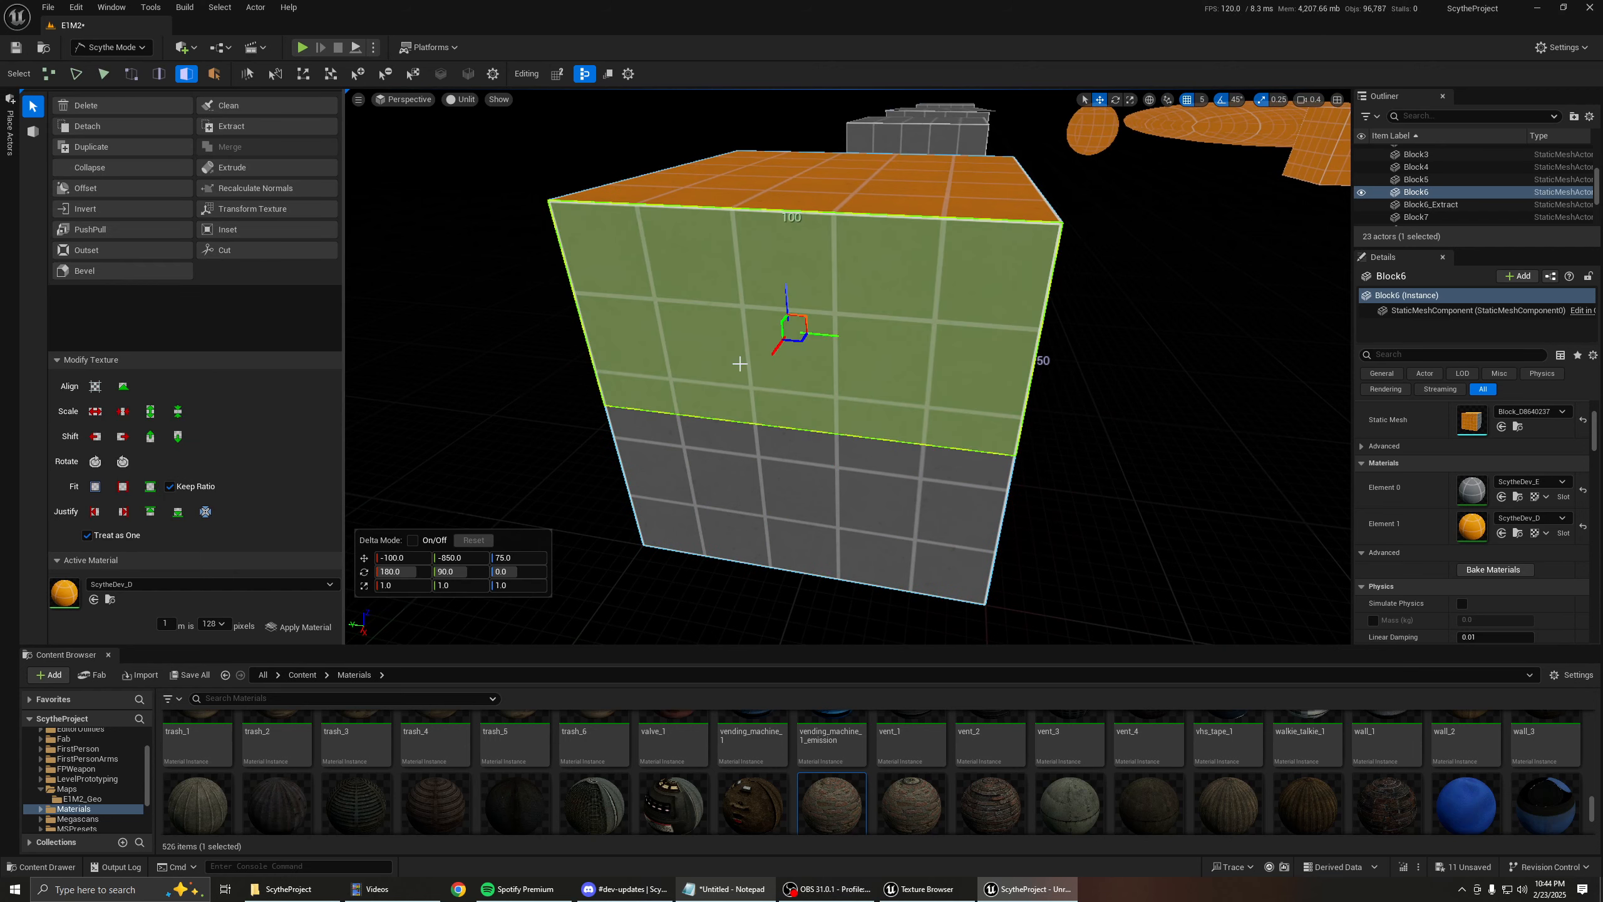
{"action": "key", "text": "Right"}
{"action": "key", "text": "Right"}
{"action": "key", "text": "Right"}
{"action": "key", "text": "Right"}
Align the texture on all of the cube's faces with Keep Ratio and Treat as One turned off, and clear the selection.
{"action": "key", "text": "d"}
{"action": "right_click_drag", "start_coordinate": [739, 363], "coordinate": [631, 360]}
{"action": "left_click", "coordinate": [894, 351]}
{"action": "right_click_drag", "start_coordinate": [895, 351], "coordinate": [880, 383]}
{"action": "key", "text": "ctrl+a"}
{"action": "key", "text": "a"}
{"action": "left_click", "coordinate": [95, 386]}
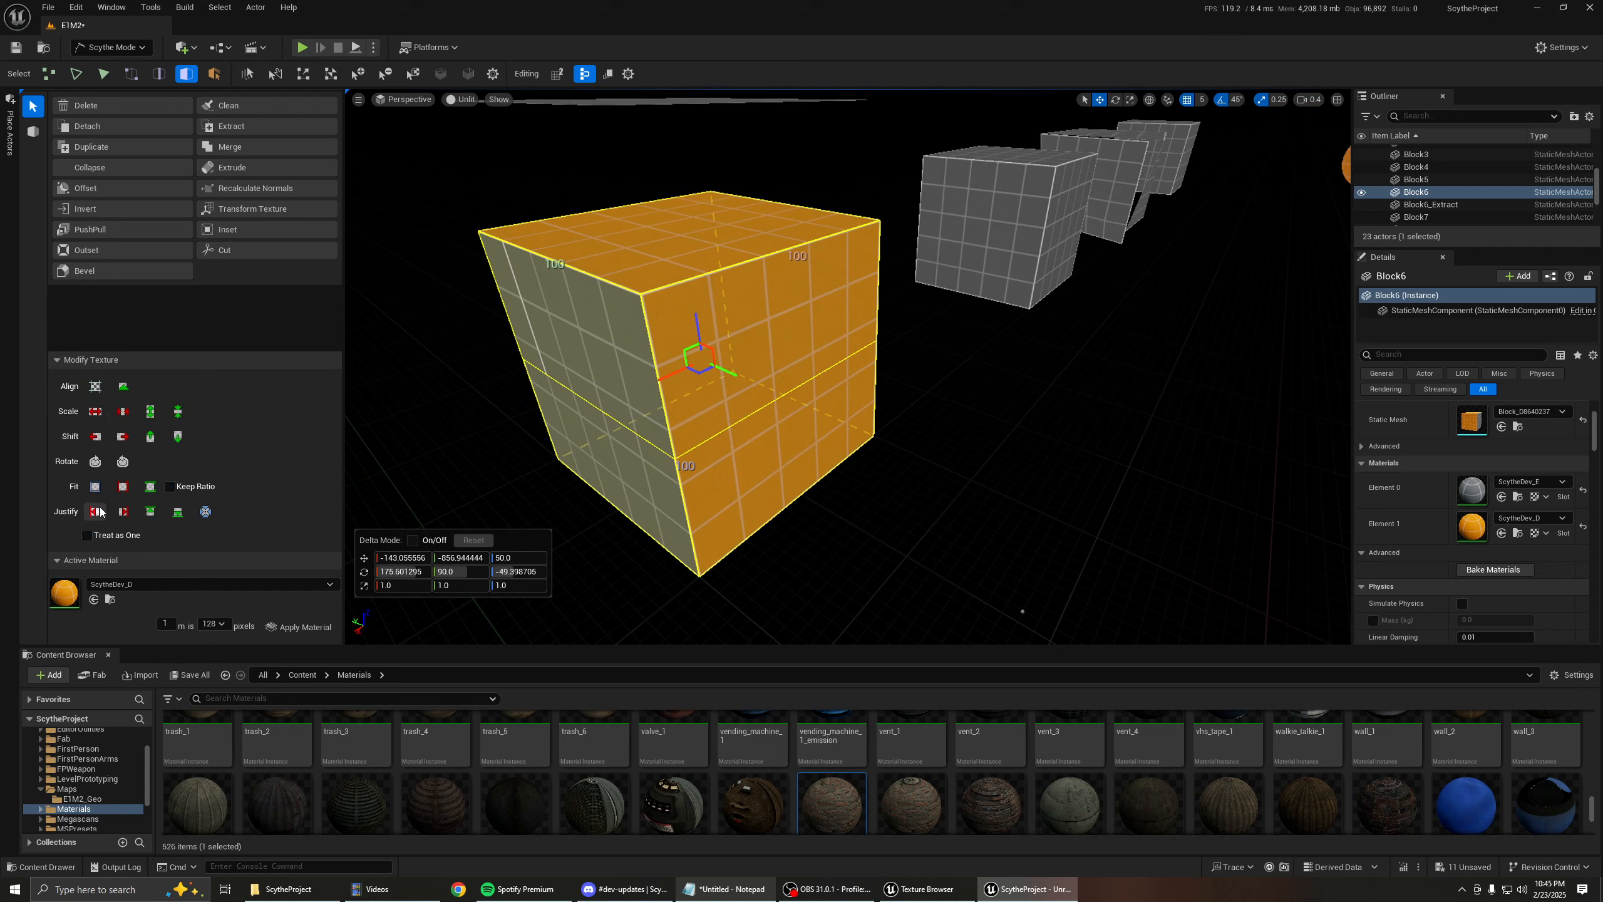
{"action": "left_click", "coordinate": [1024, 359]}
Connect the two upper vertical edges of the cube's orange side, and undo that connection.
{"action": "right_click_drag", "start_coordinate": [849, 366], "coordinate": [814, 362]}
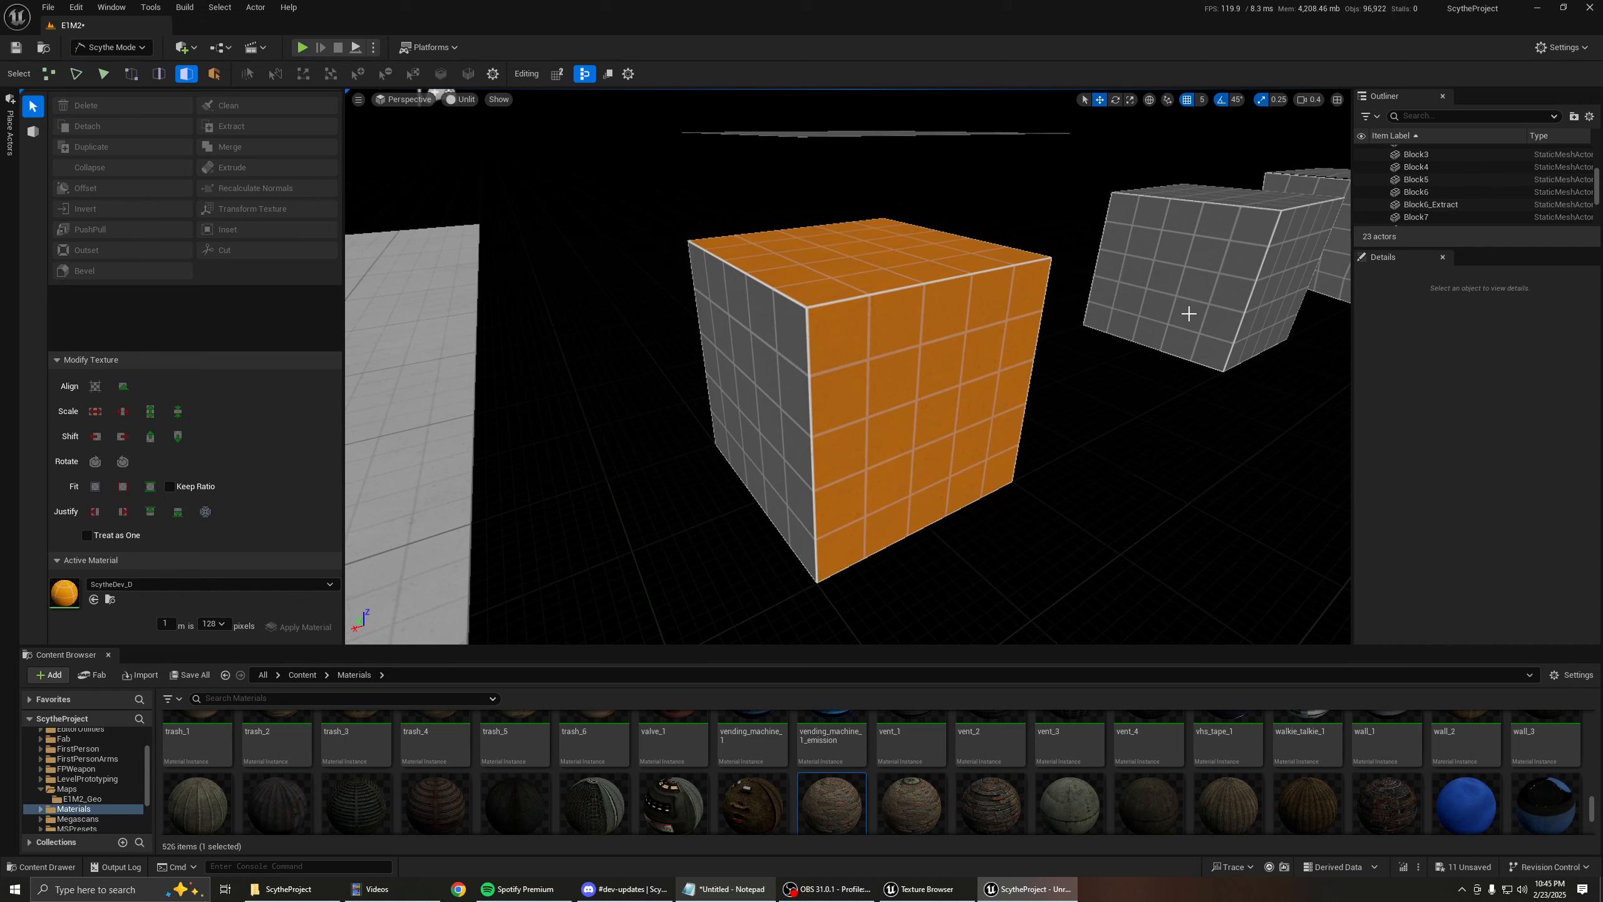
{"action": "right_click_drag", "start_coordinate": [1189, 314], "coordinate": [1156, 371]}
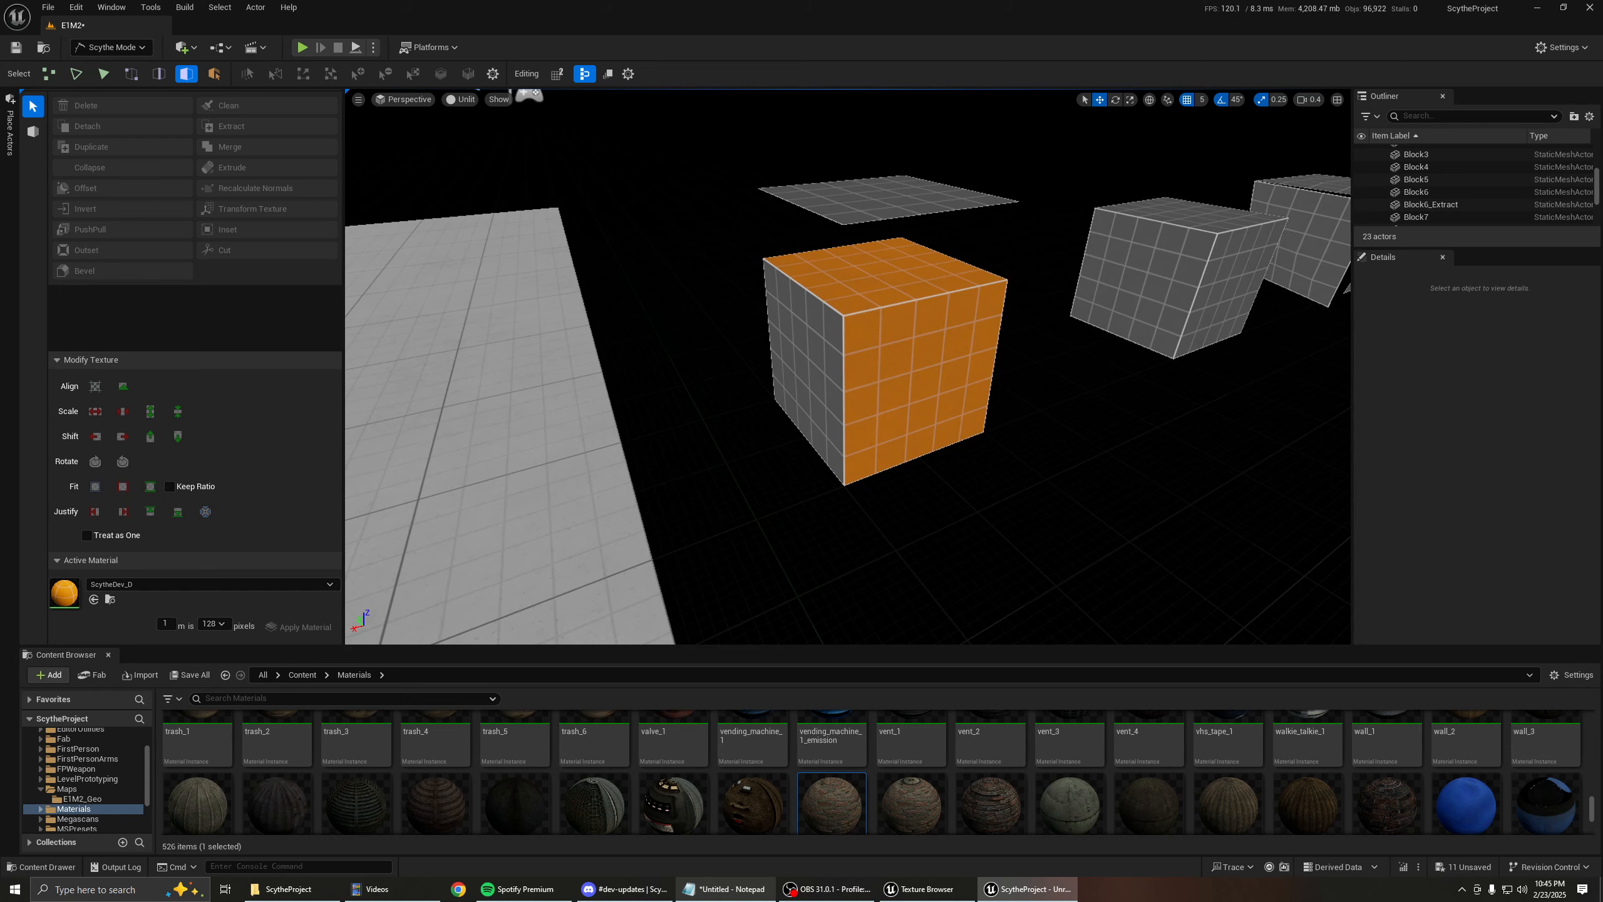
{"action": "key", "text": "w"}
{"action": "left_click", "coordinate": [845, 357]}
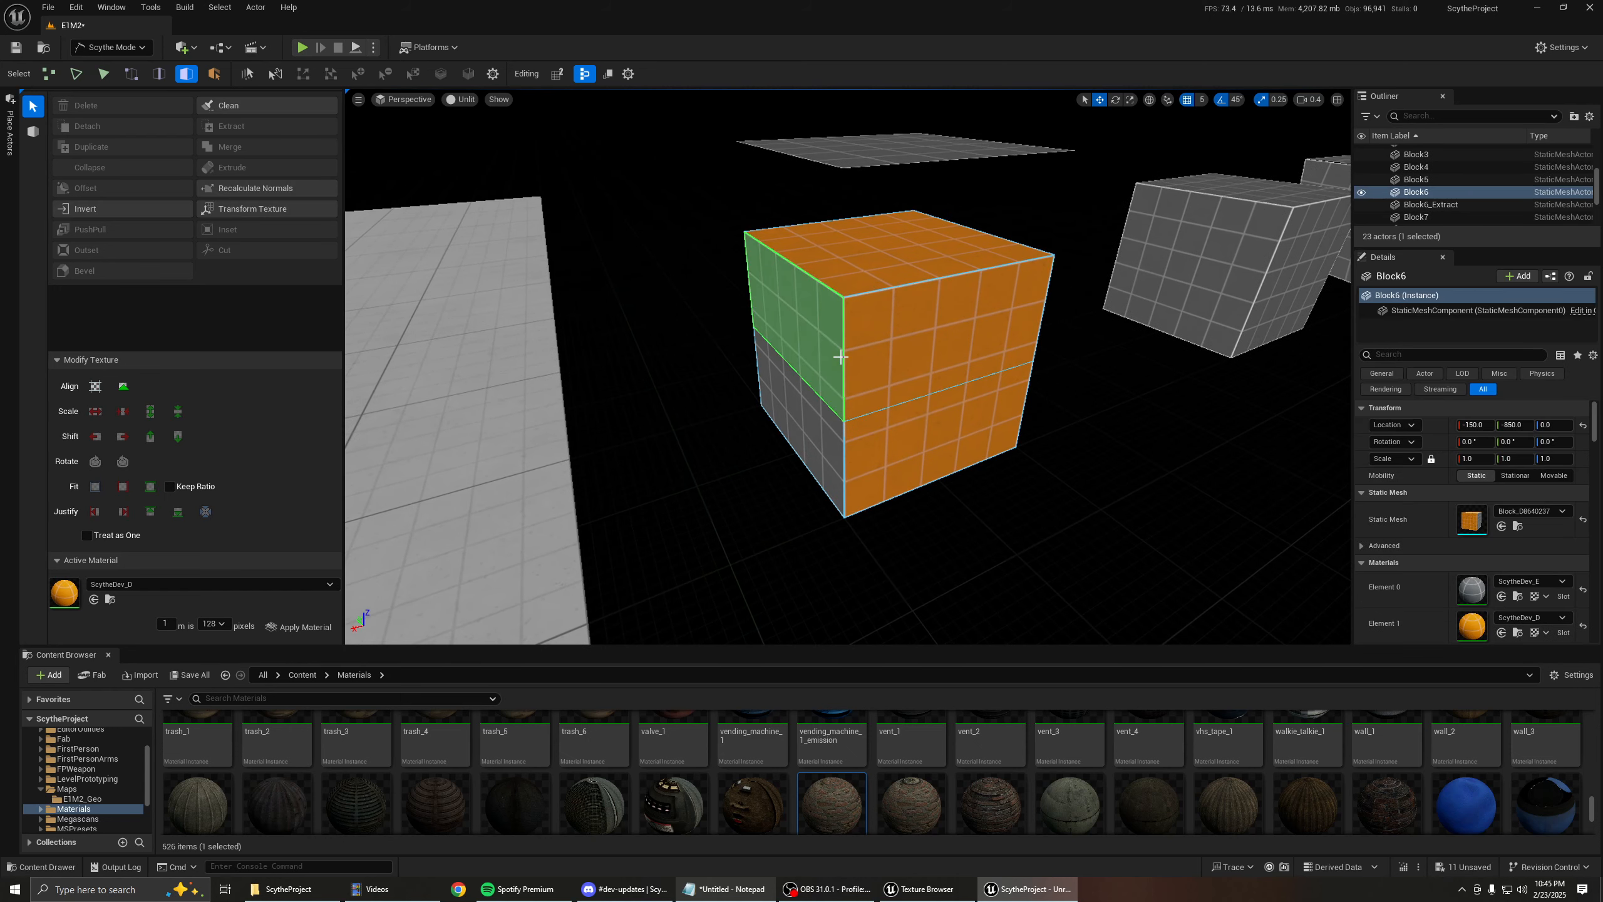
{"action": "key", "text": "2"}
{"action": "left_click", "coordinate": [845, 330]}
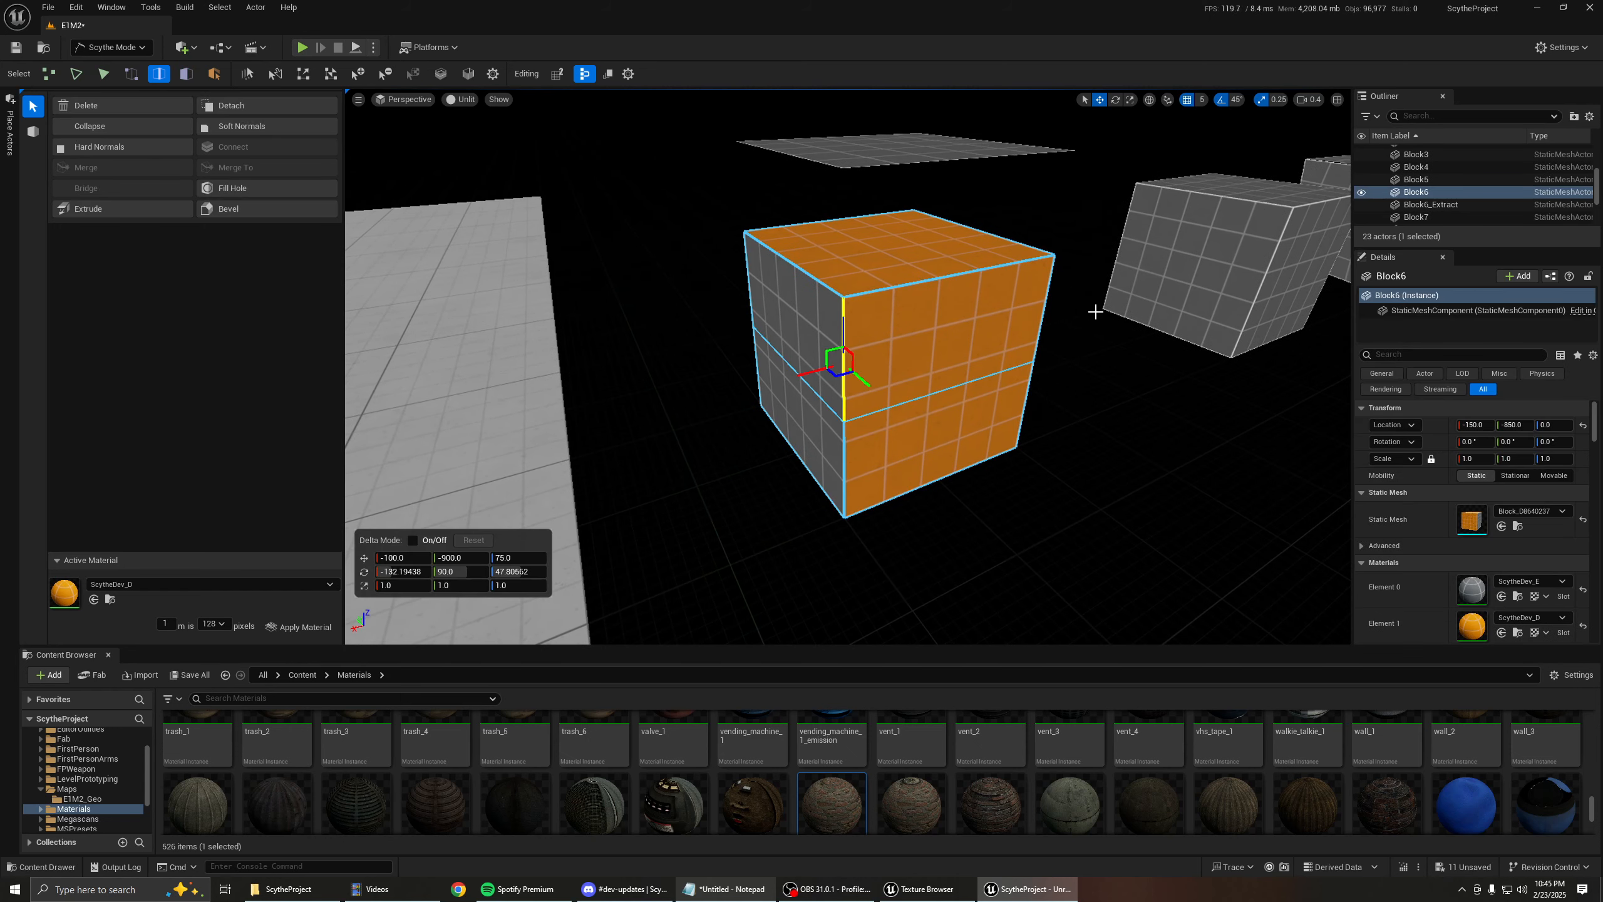
{"action": "left_click", "coordinate": [1044, 310], "text": "shift"}
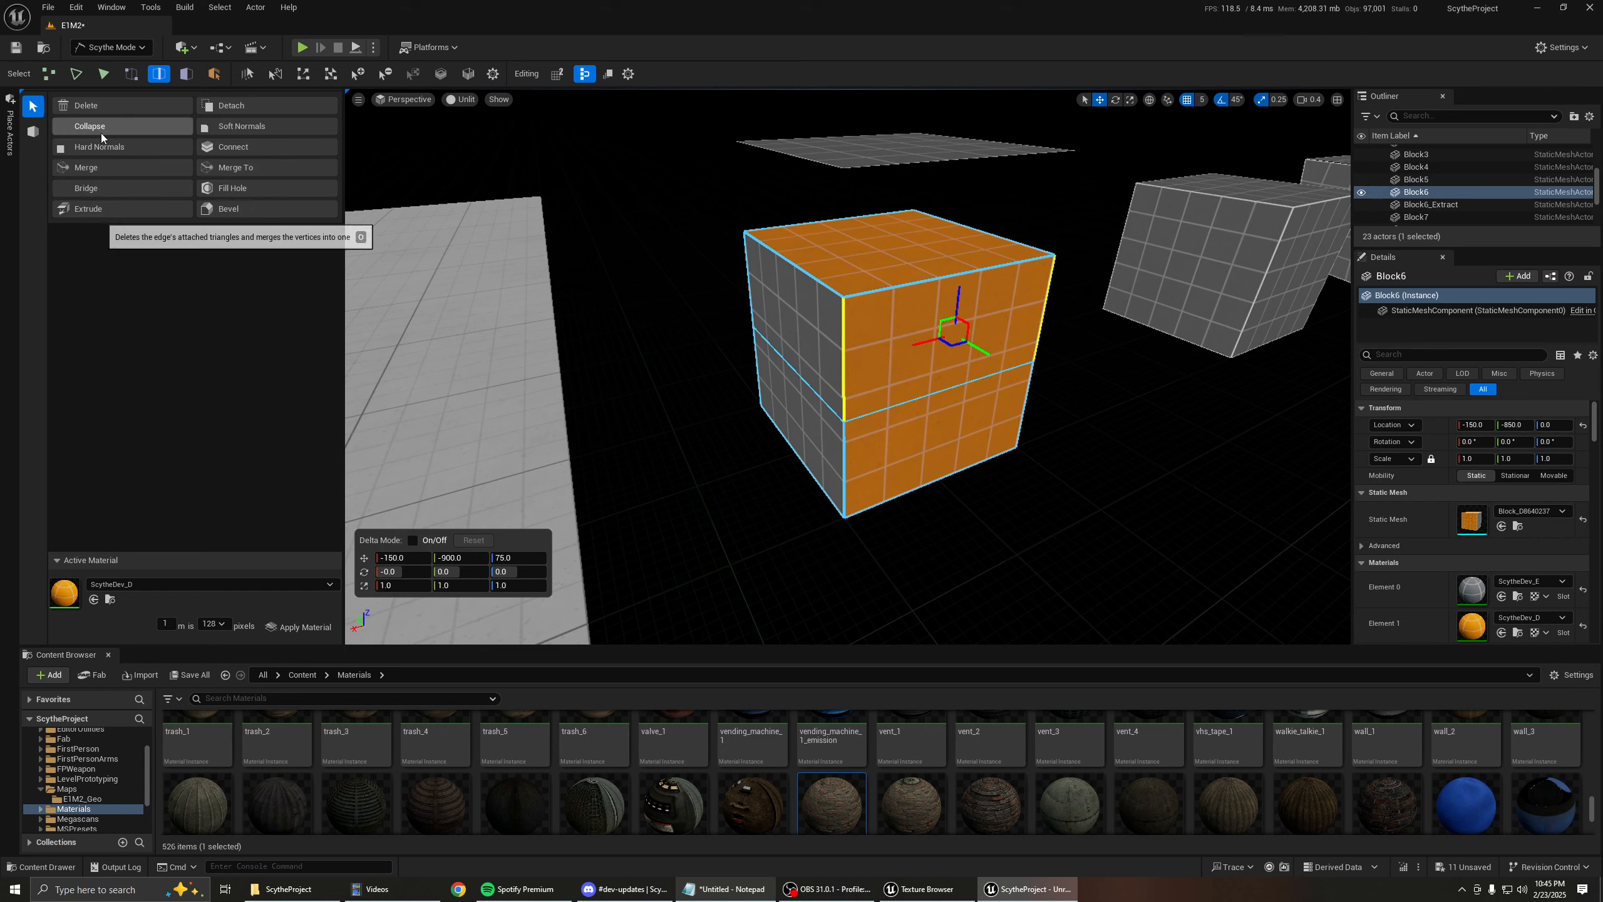
{"action": "left_click", "coordinate": [227, 146]}
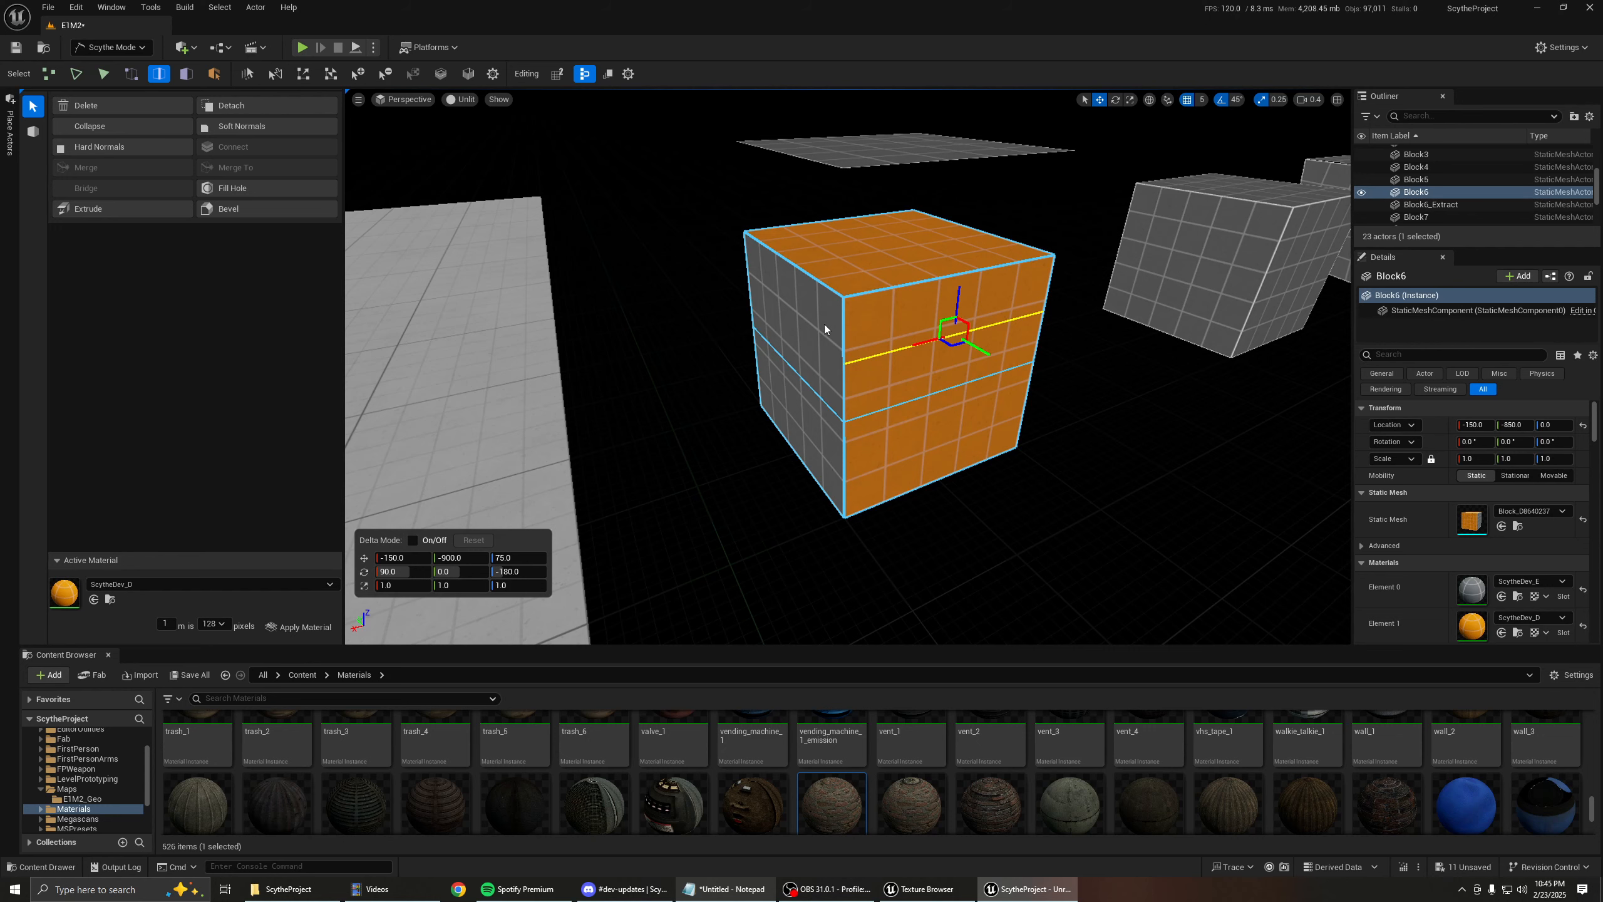
{"action": "key", "text": "f"}
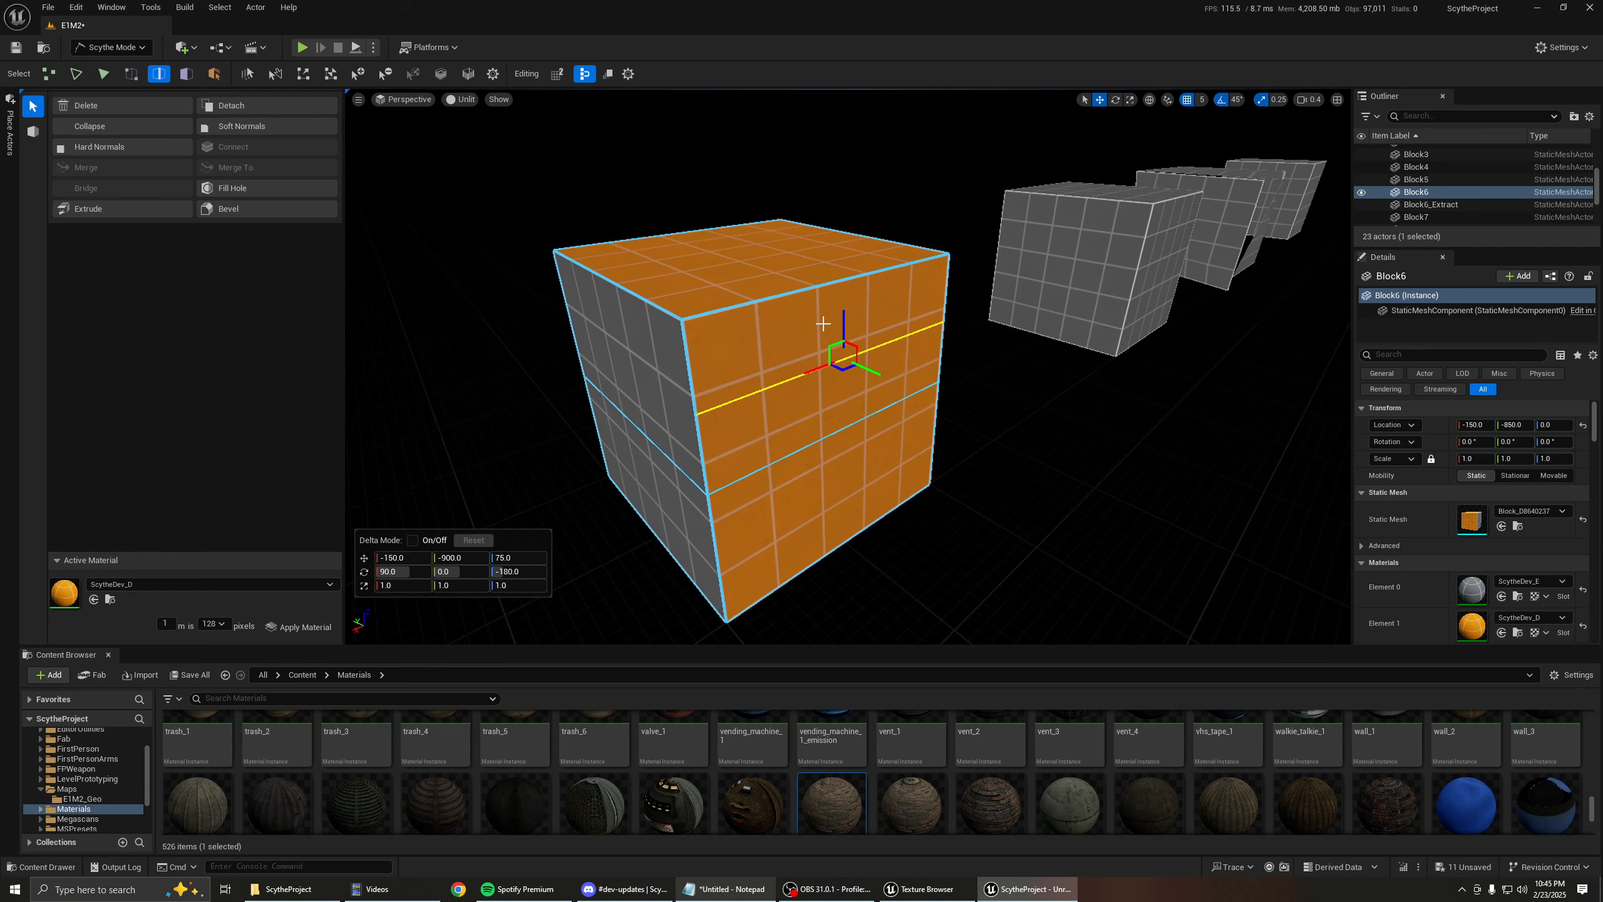
{"action": "key", "text": "ctrl+z"}
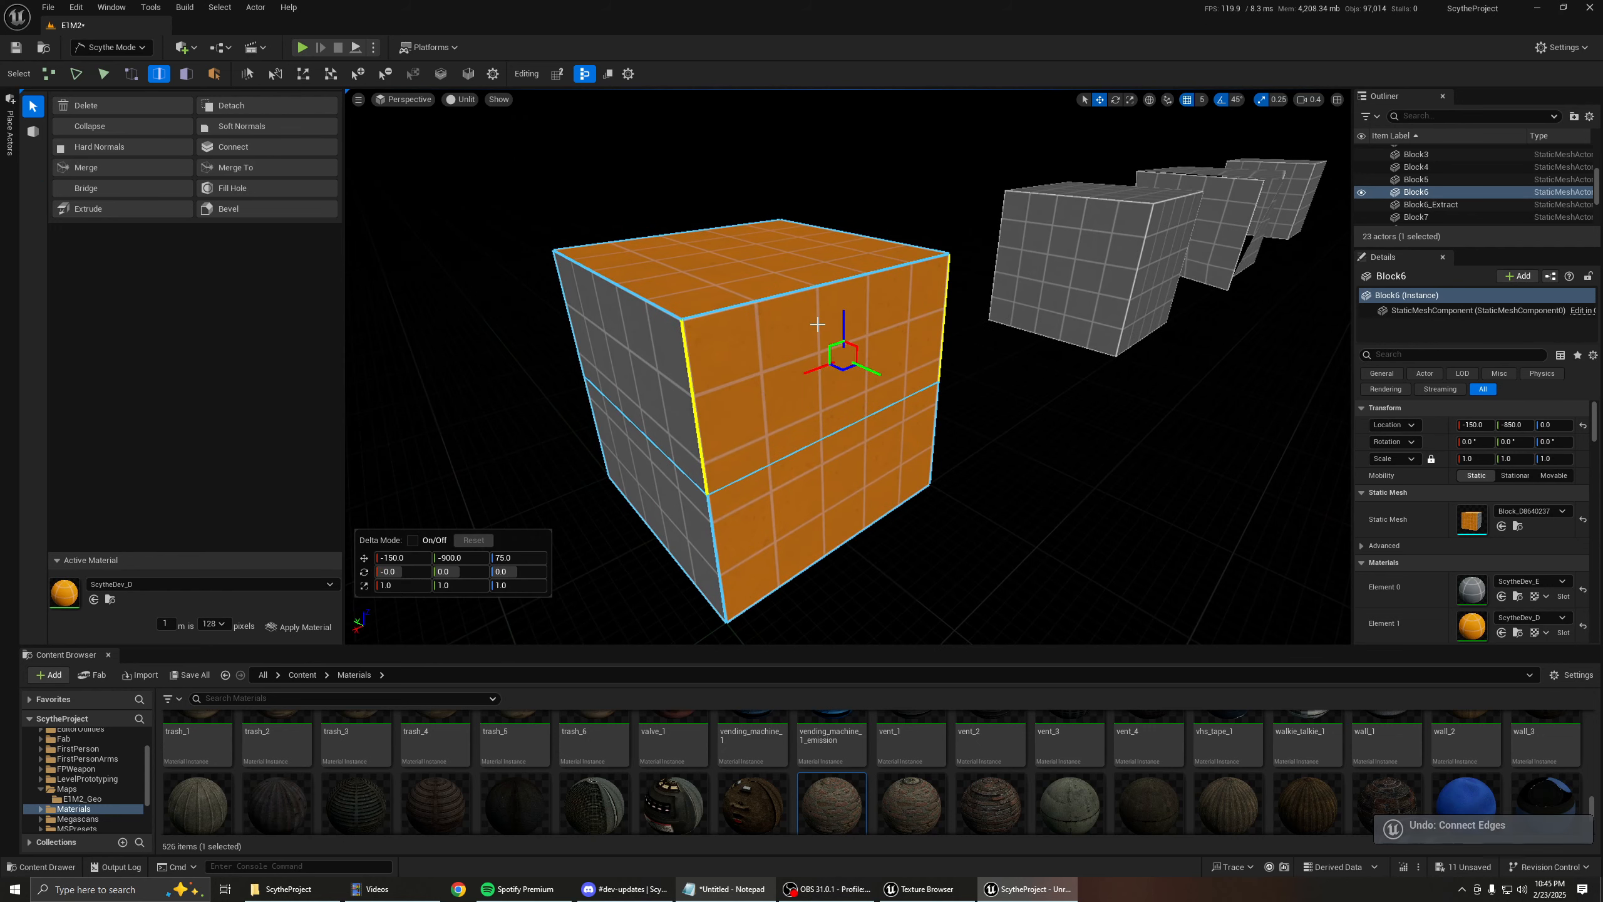
Return to face selection and select only the upper half of the cube's gray side.
{"action": "right_click_drag", "start_coordinate": [798, 360], "coordinate": [757, 377]}
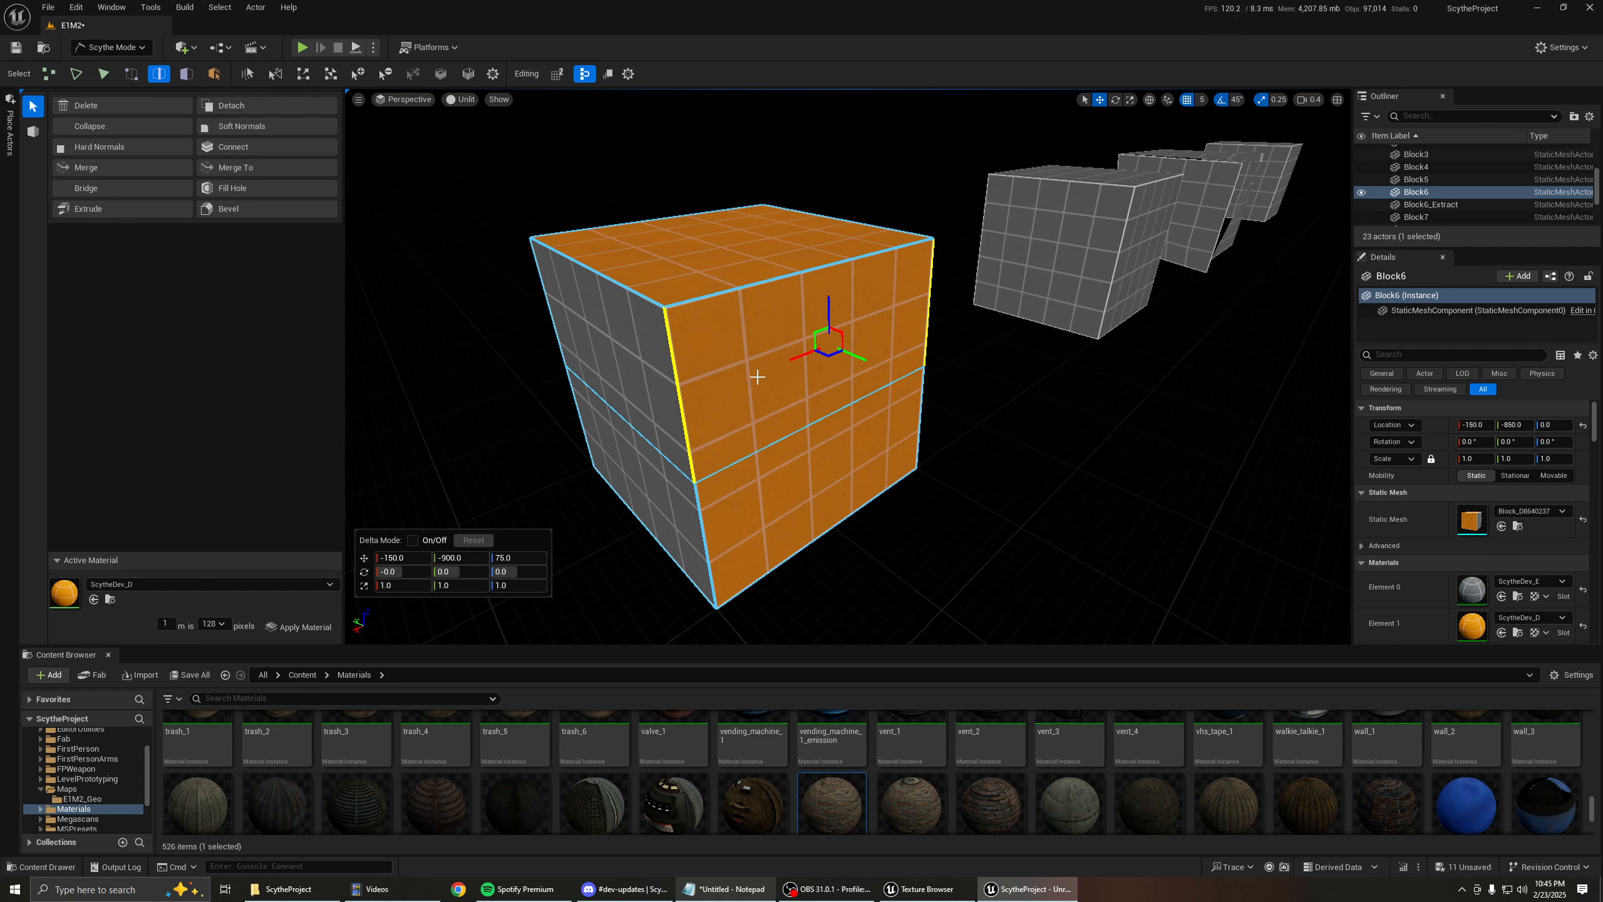
{"action": "key", "text": "3"}
{"action": "left_click", "coordinate": [745, 369]}
{"action": "key", "text": "d"}
{"action": "right_click_drag", "start_coordinate": [838, 377], "coordinate": [742, 393]}
{"action": "key", "text": "a"}
{"action": "left_click", "coordinate": [734, 401]}
{"action": "key", "text": "w"}
{"action": "key", "text": "d"}
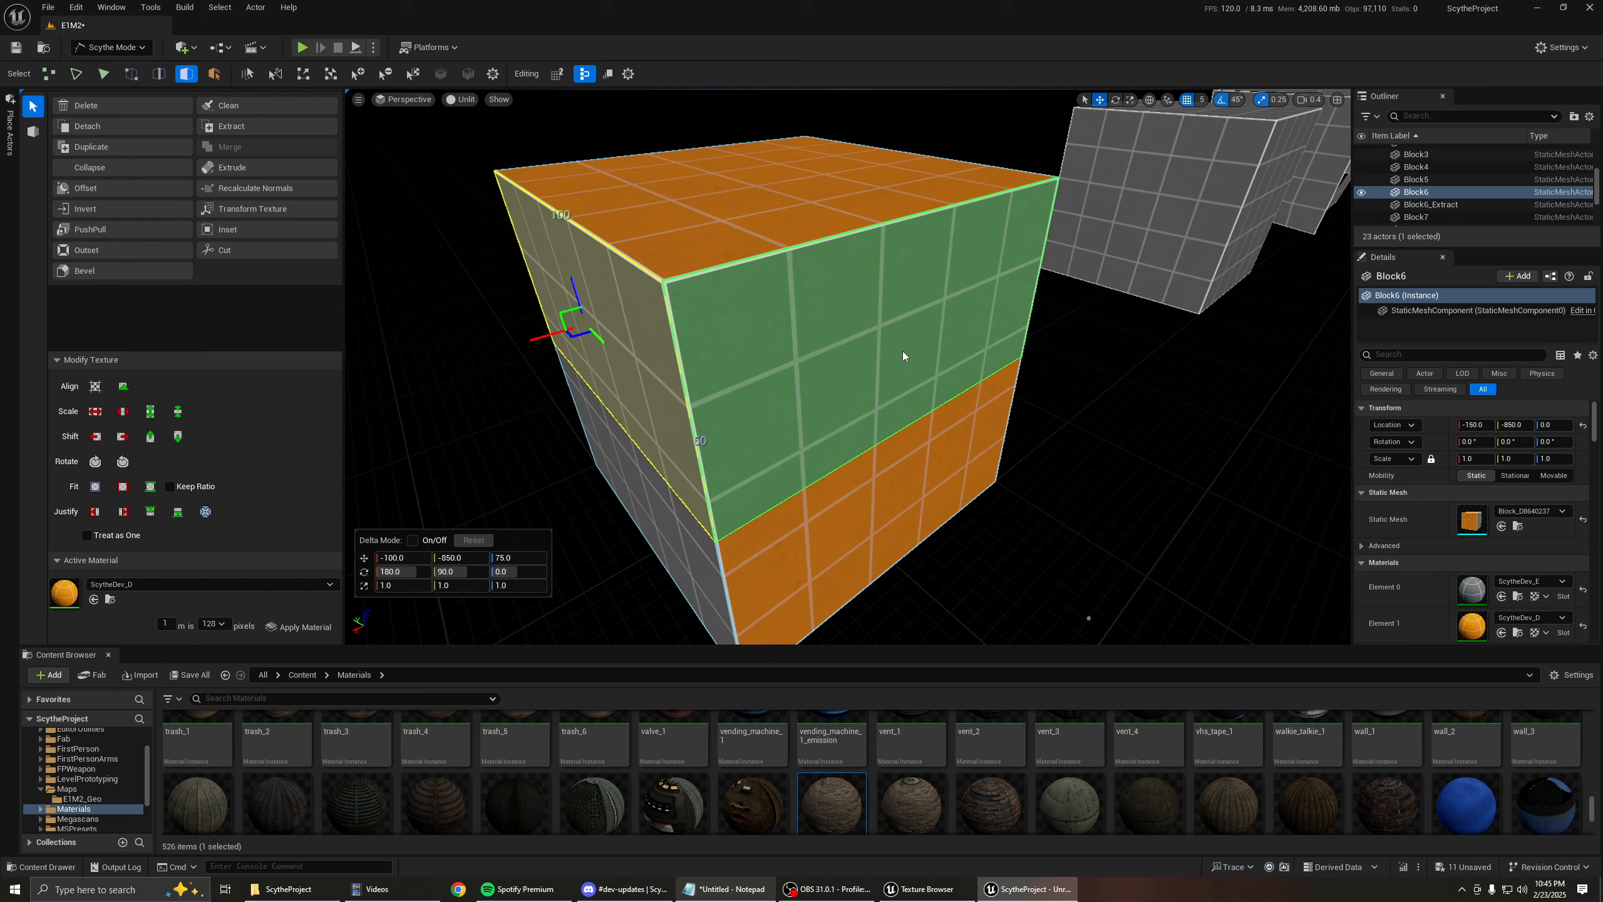
Wrap the selected gray face's material and texture onto the upper orange side, the top face and the lower orange side.
{"action": "right_click_drag", "start_coordinate": [794, 329], "coordinate": [931, 320]}
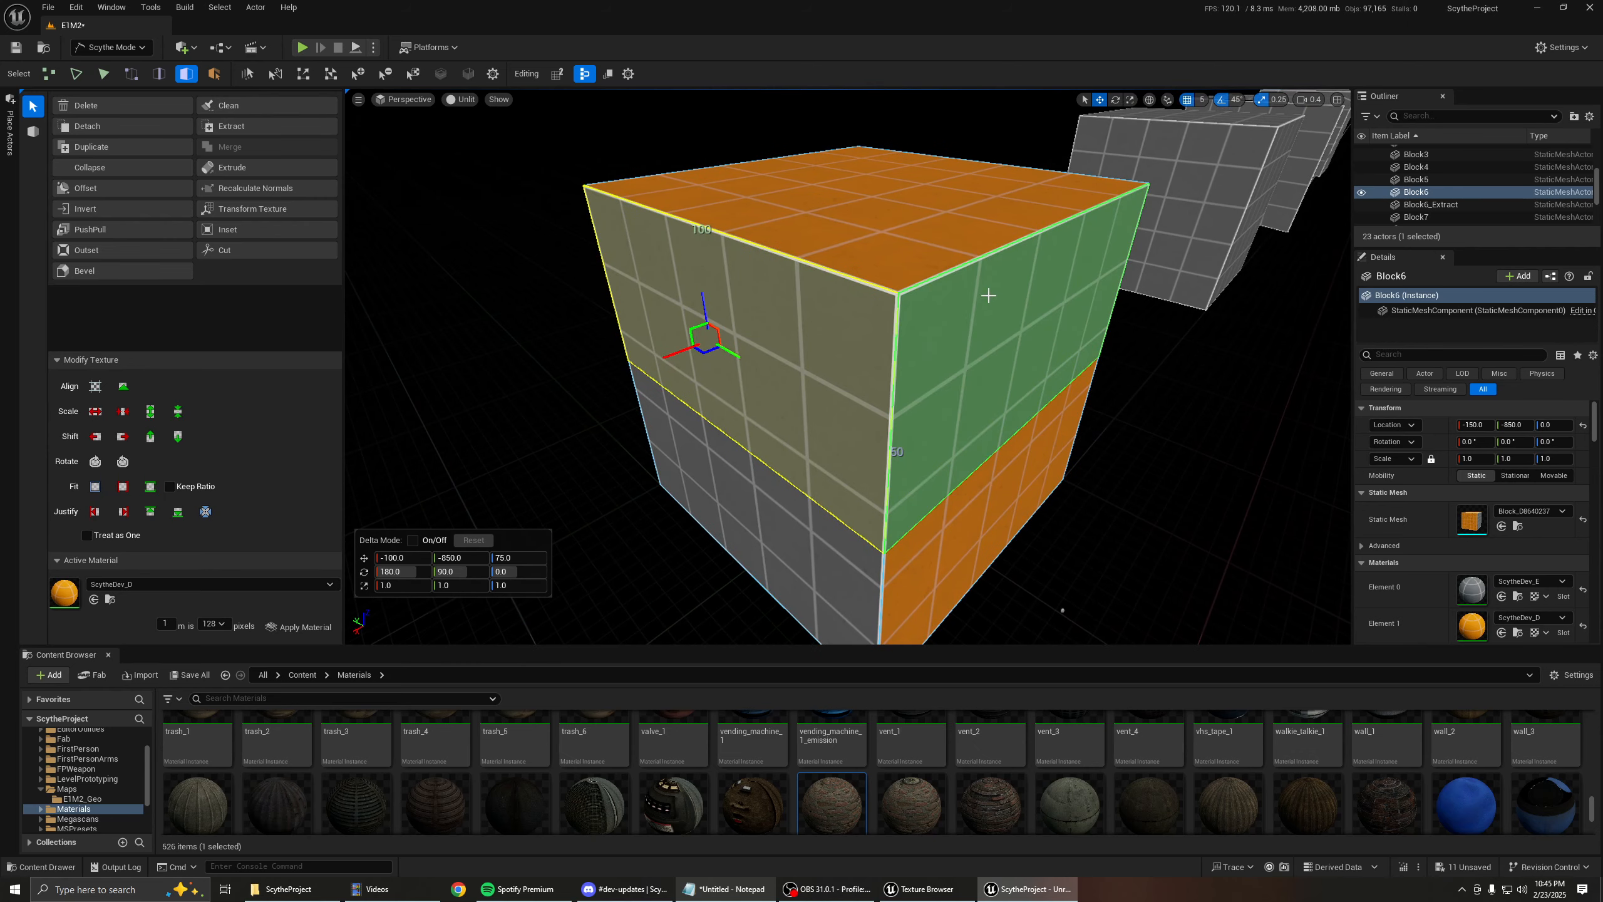
{"action": "right_click_drag", "start_coordinate": [985, 296], "coordinate": [1009, 296]}
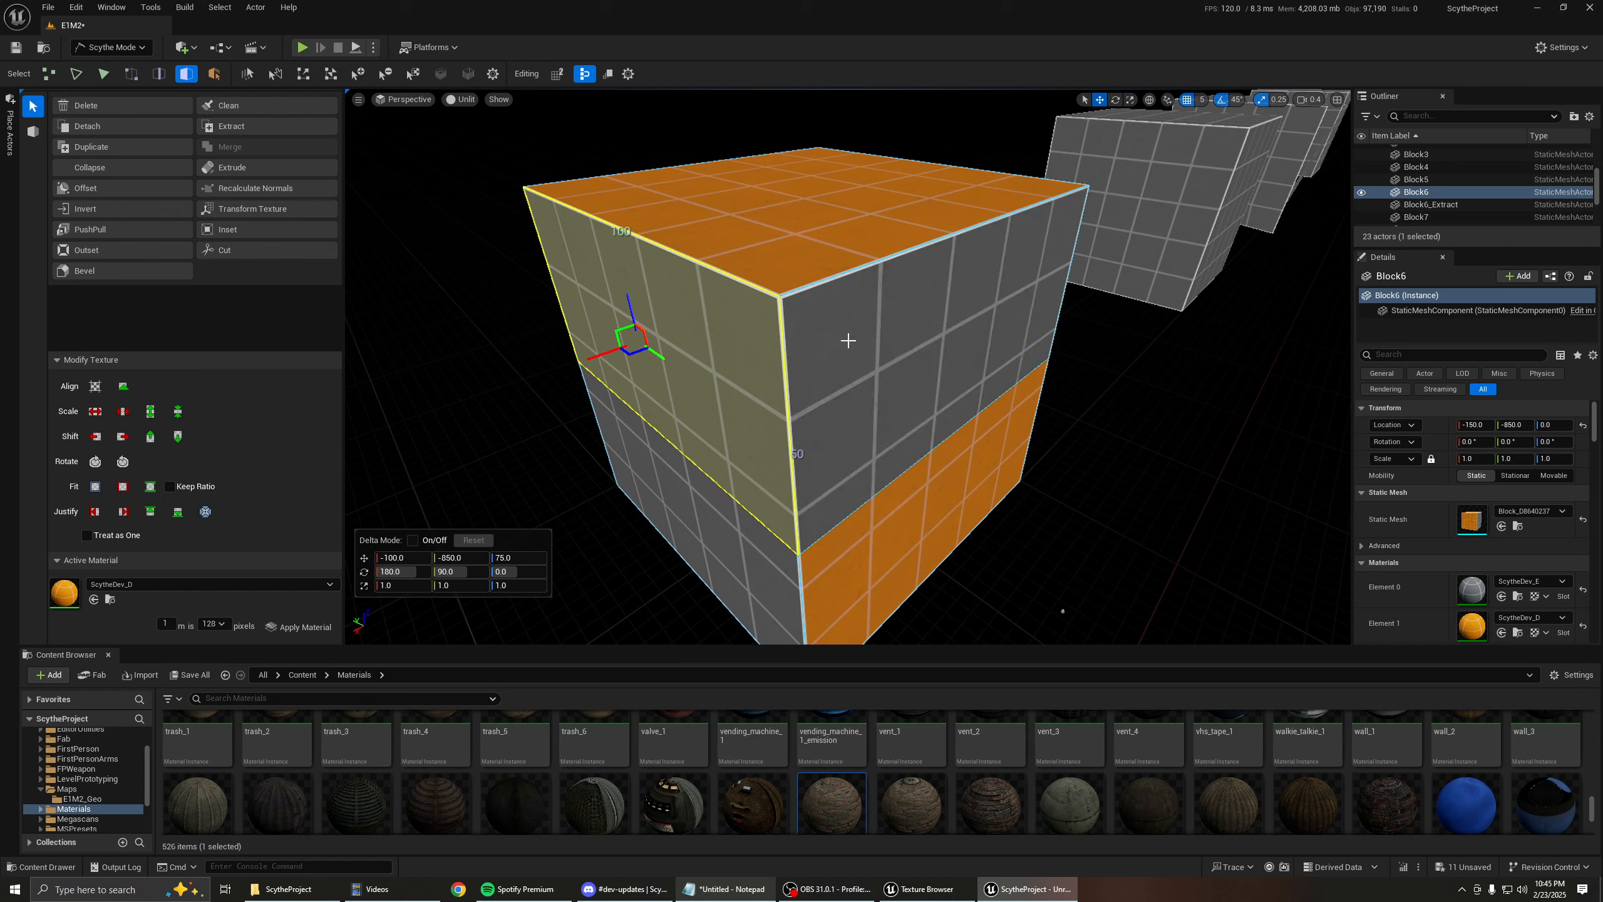
{"action": "right_click", "coordinate": [878, 230], "text": "alt"}
{"action": "right_click", "coordinate": [924, 485], "text": "alt"}
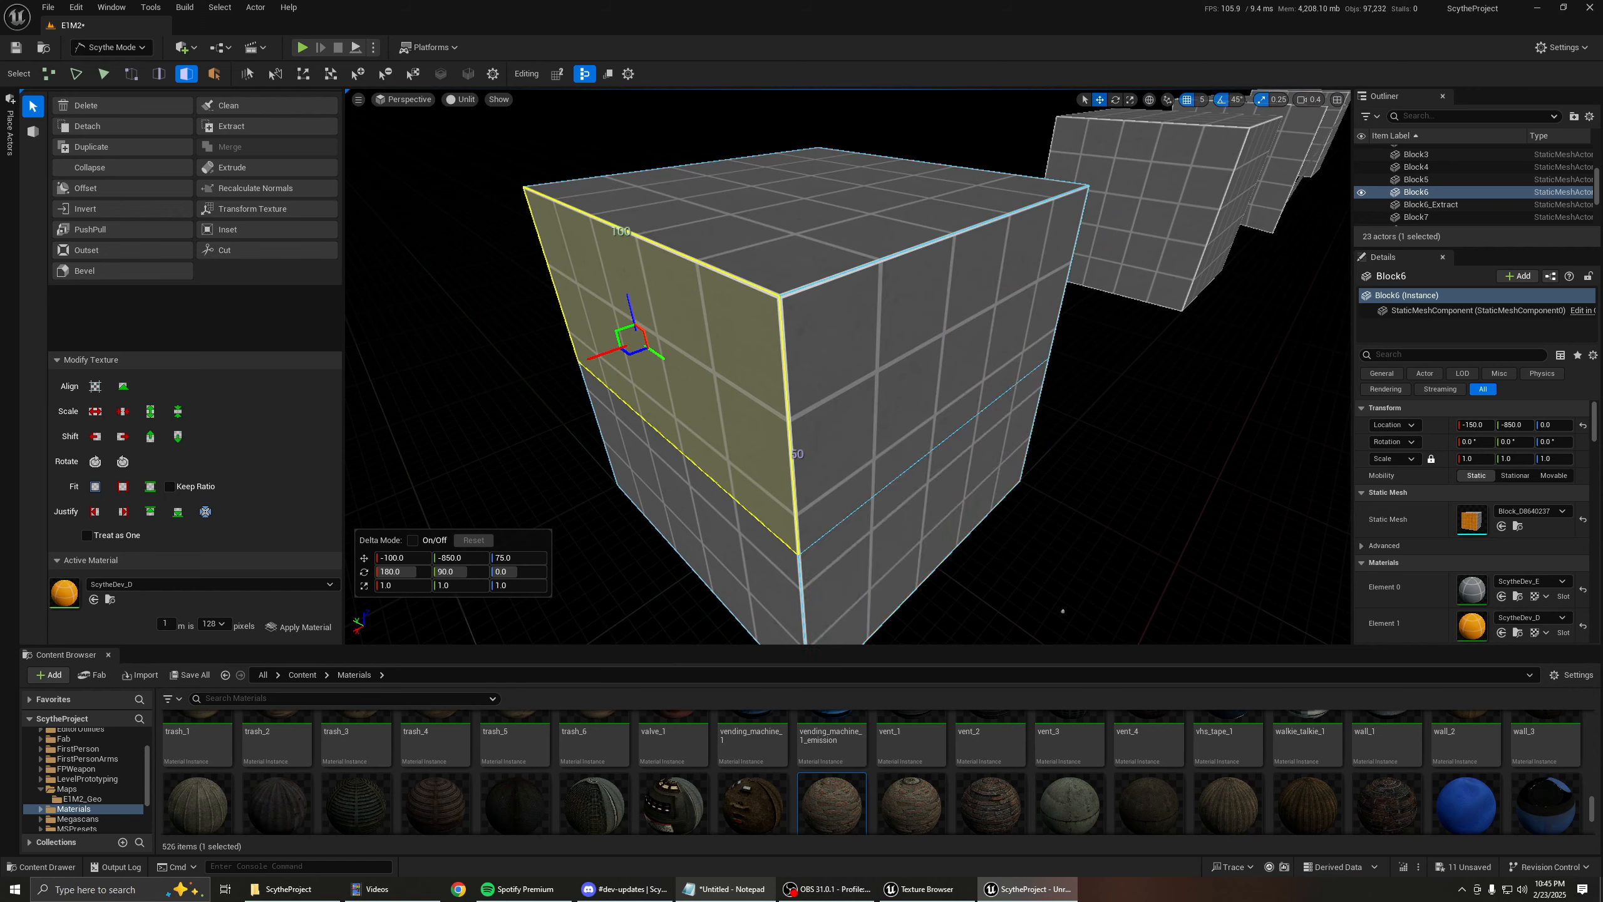
Select the upper face beside the remaining orange side and wrap its gray texture onto that orange side.
{"action": "key", "text": "d"}
{"action": "right_click_drag", "start_coordinate": [934, 373], "coordinate": [719, 355]}
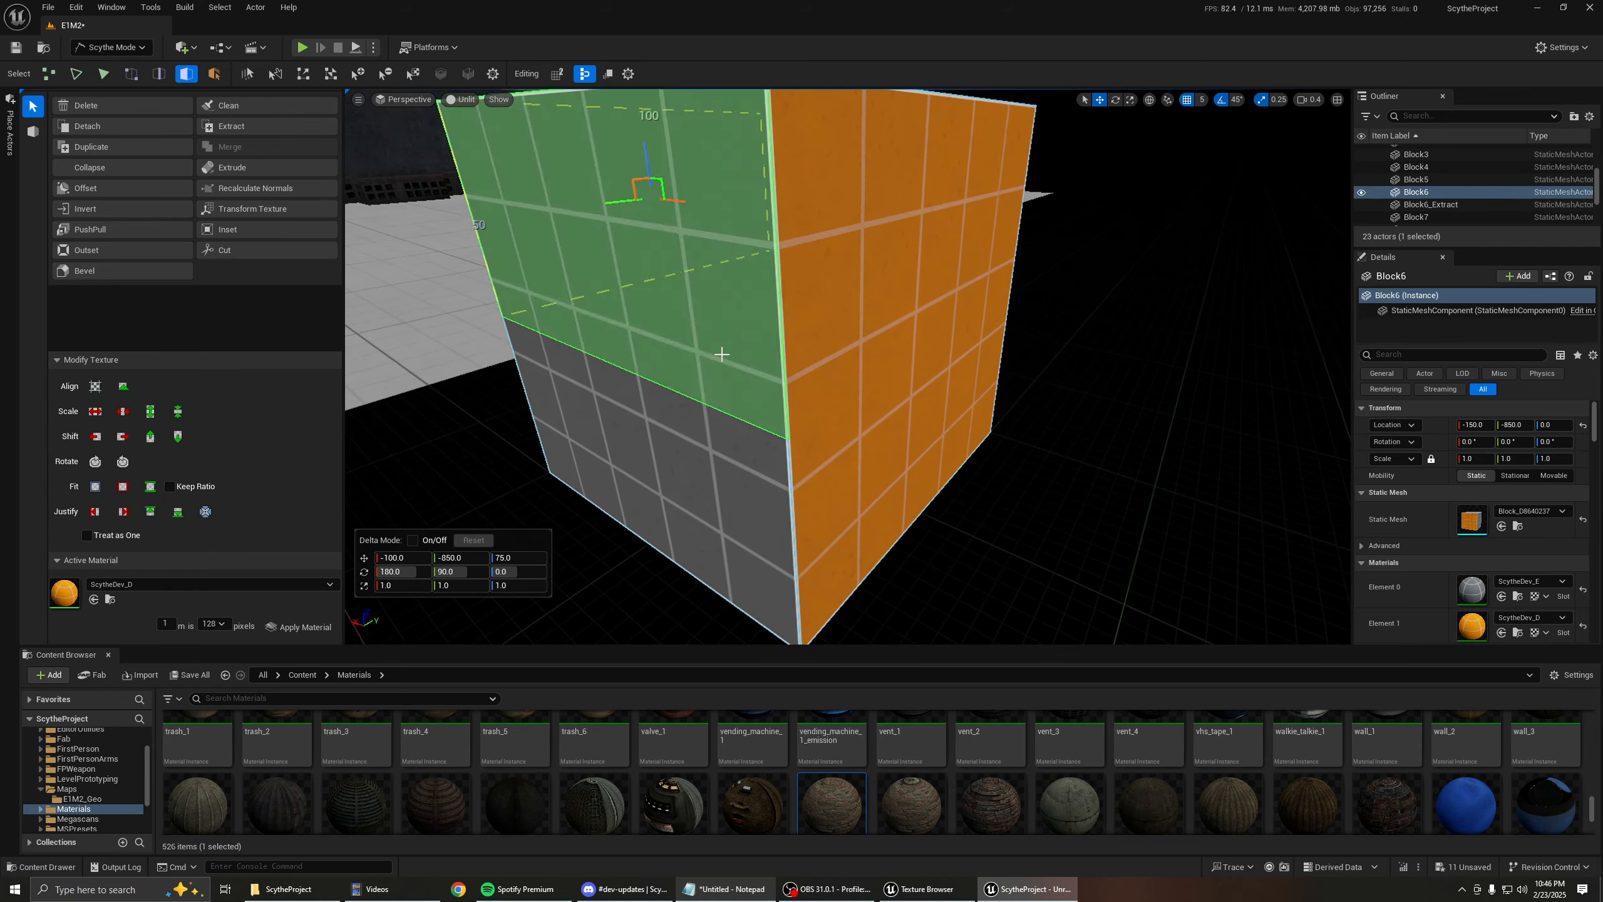
{"action": "left_click", "coordinate": [695, 314]}
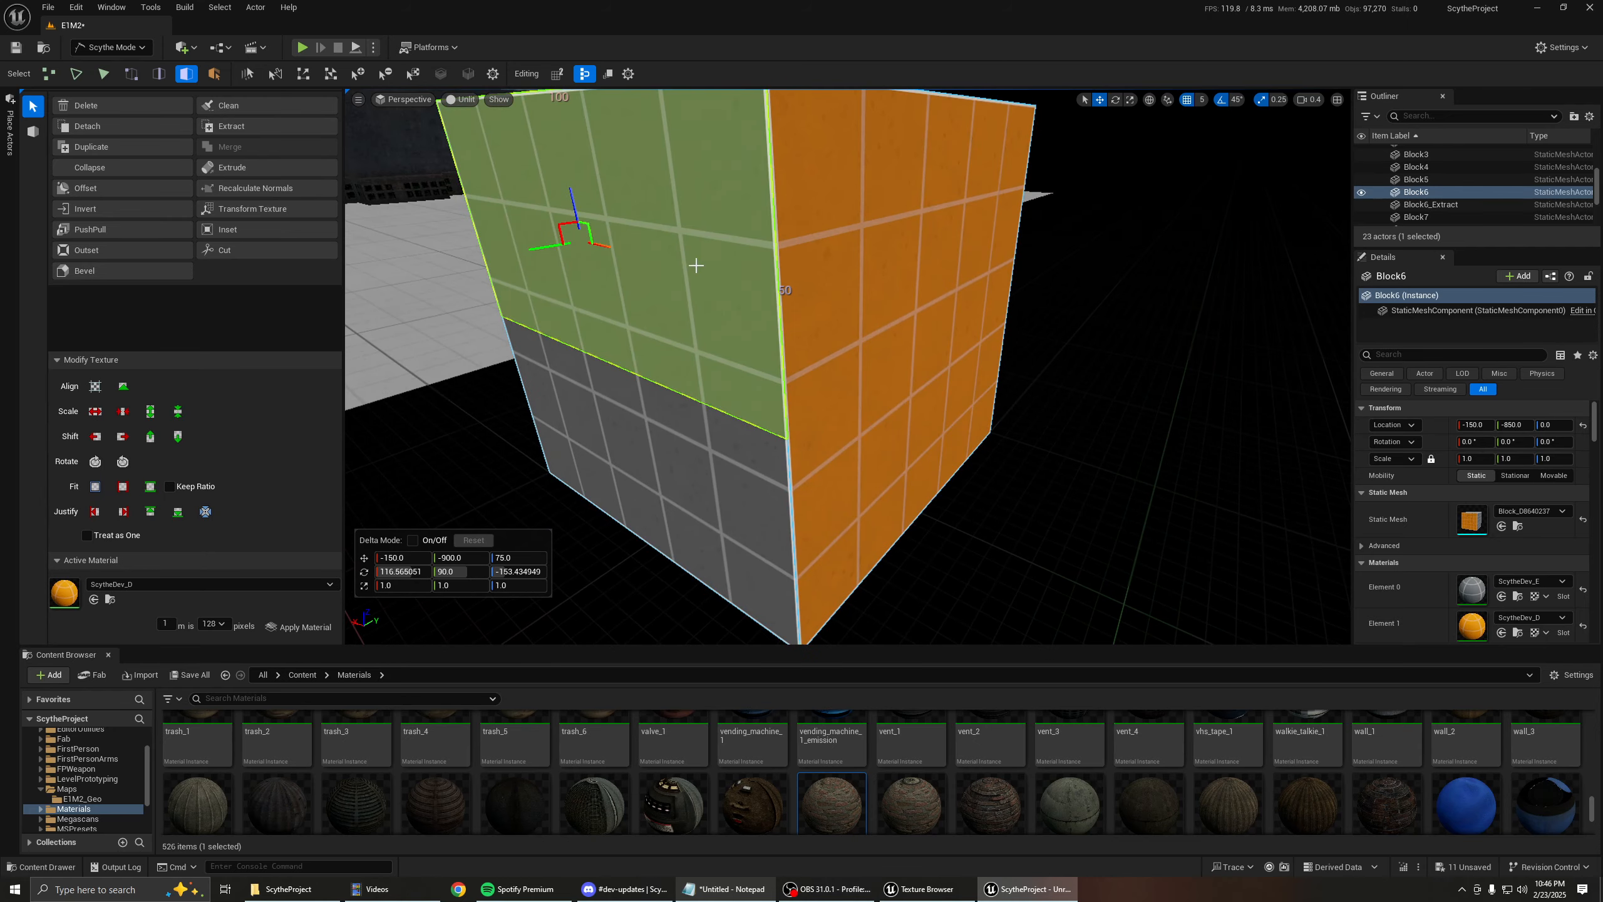
{"action": "right_click", "coordinate": [814, 324], "text": "alt"}
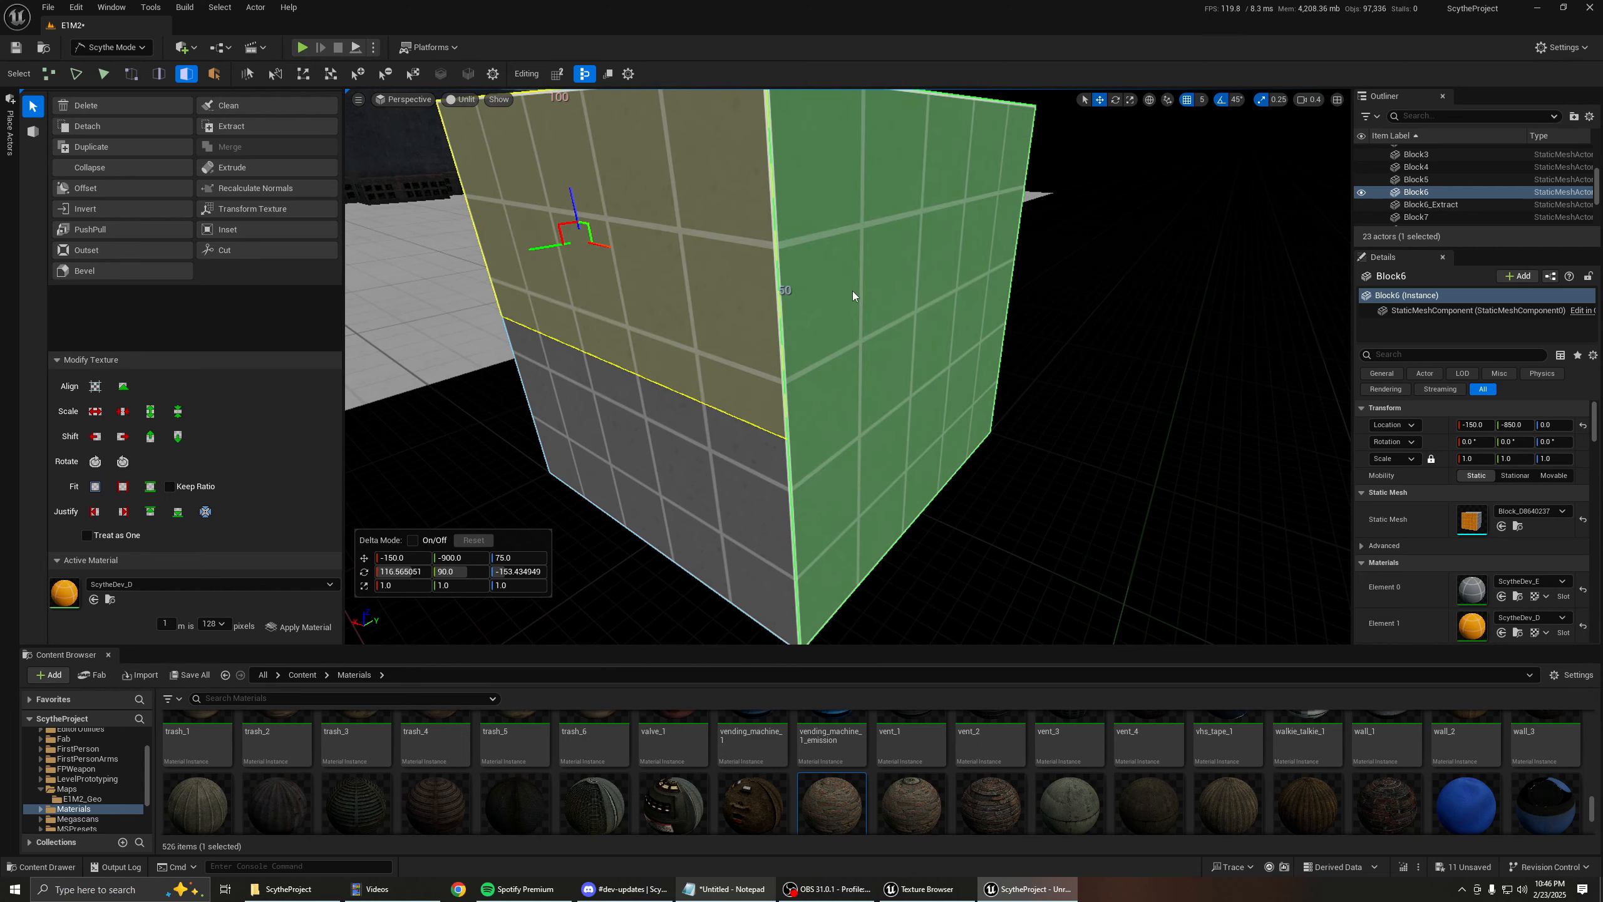
Select the neighbouring gray cube, Block7.
{"action": "mouse_move", "coordinate": [828, 321]}
{"action": "right_mouse_down"}
{"action": "mouse_move", "coordinate": [845, 327]}
{"action": "mouse_move", "coordinate": [829, 328]}
{"action": "right_mouse_up"}
{"action": "key", "text": "s"}
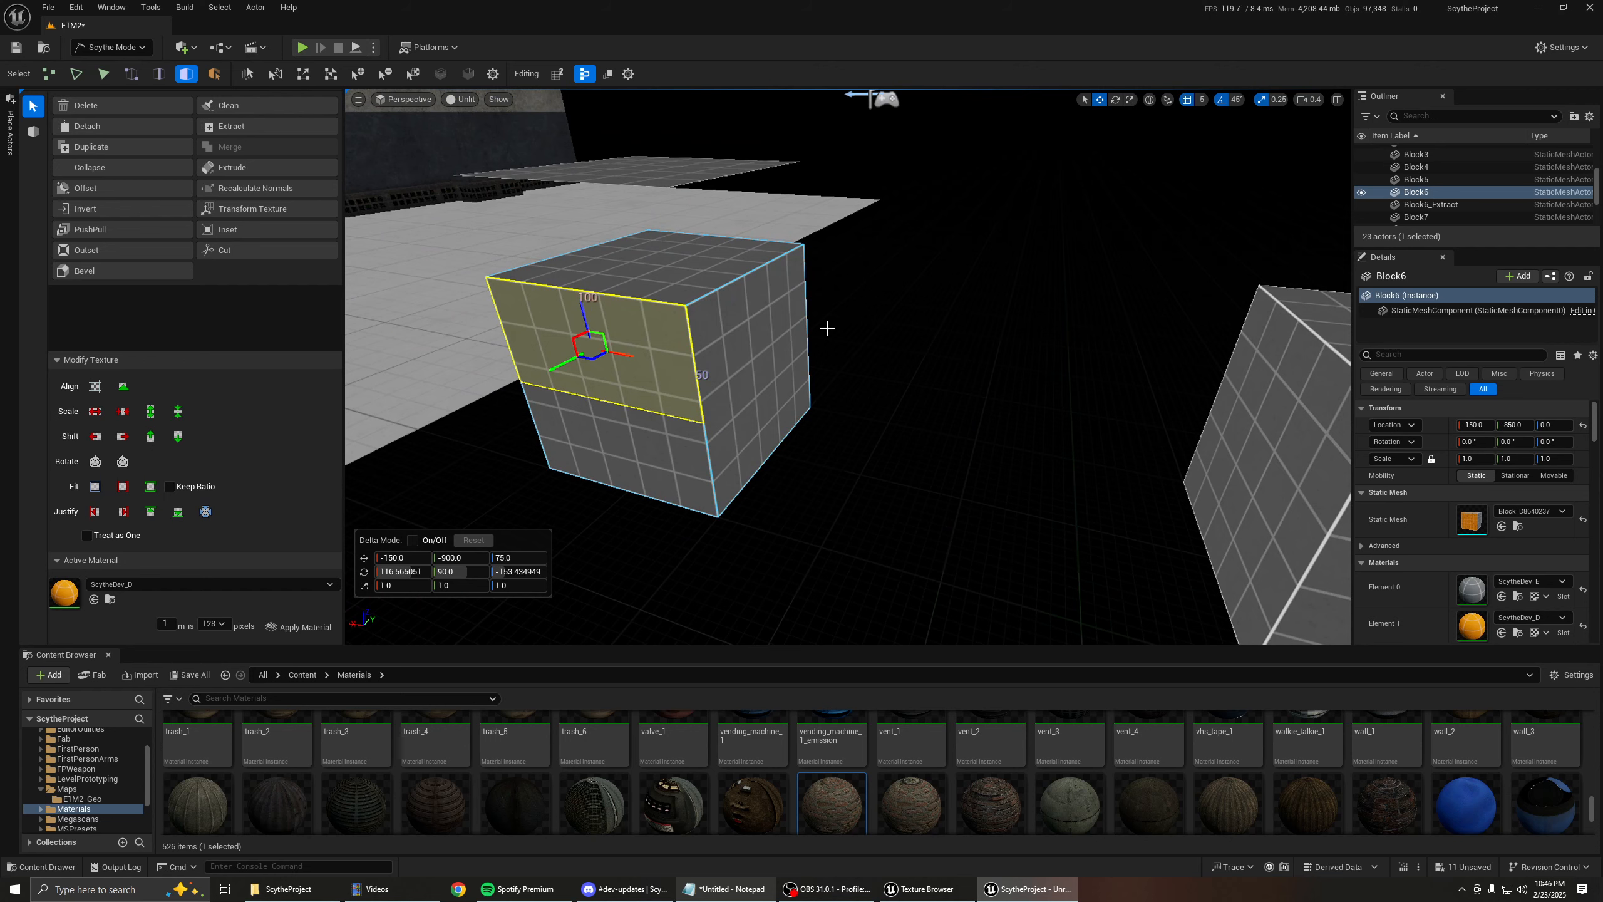
{"action": "mouse_move", "coordinate": [833, 366]}
{"action": "right_mouse_down"}
{"action": "mouse_move", "coordinate": [874, 366]}
{"action": "mouse_move", "coordinate": [808, 373]}
{"action": "mouse_move", "coordinate": [831, 373]}
{"action": "right_mouse_up"}
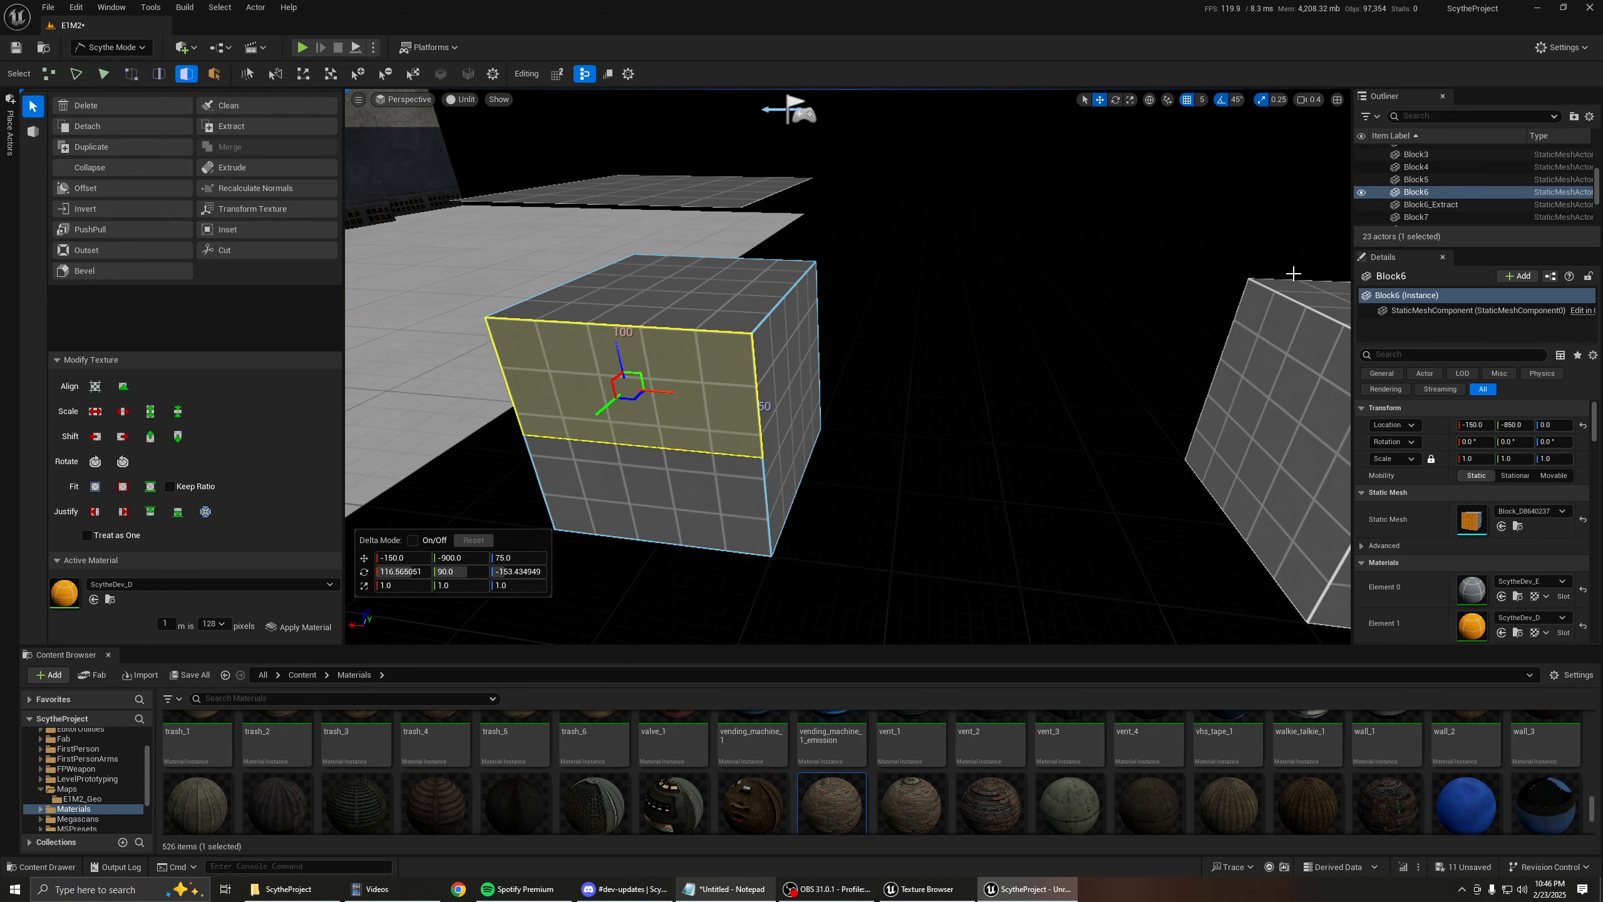
{"action": "right_click_drag", "start_coordinate": [1020, 369], "coordinate": [1073, 369]}
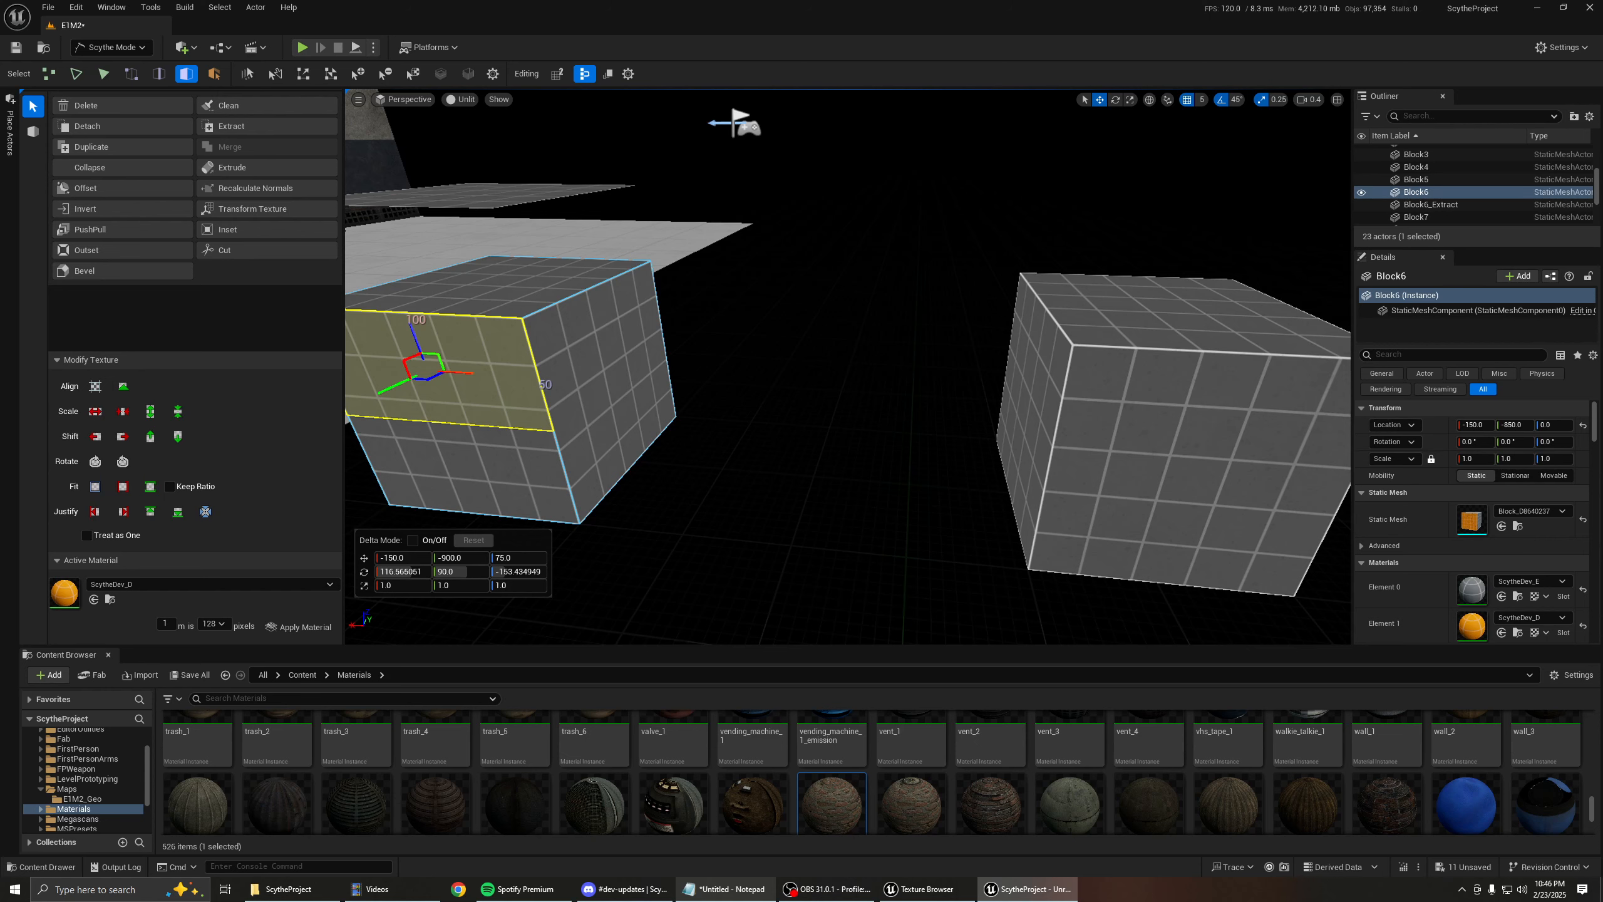
{"action": "left_click", "coordinate": [1121, 322]}
Switch the viewport to Lit shading and examine the concrete pillar and the textured walls from different angles.
{"action": "right_click_drag", "start_coordinate": [1121, 322], "coordinate": [1187, 404]}
{"action": "scroll", "coordinate": [1010, 329], "scroll_direction": "up", "scroll_amount": 2}
{"action": "key", "text": "w"}
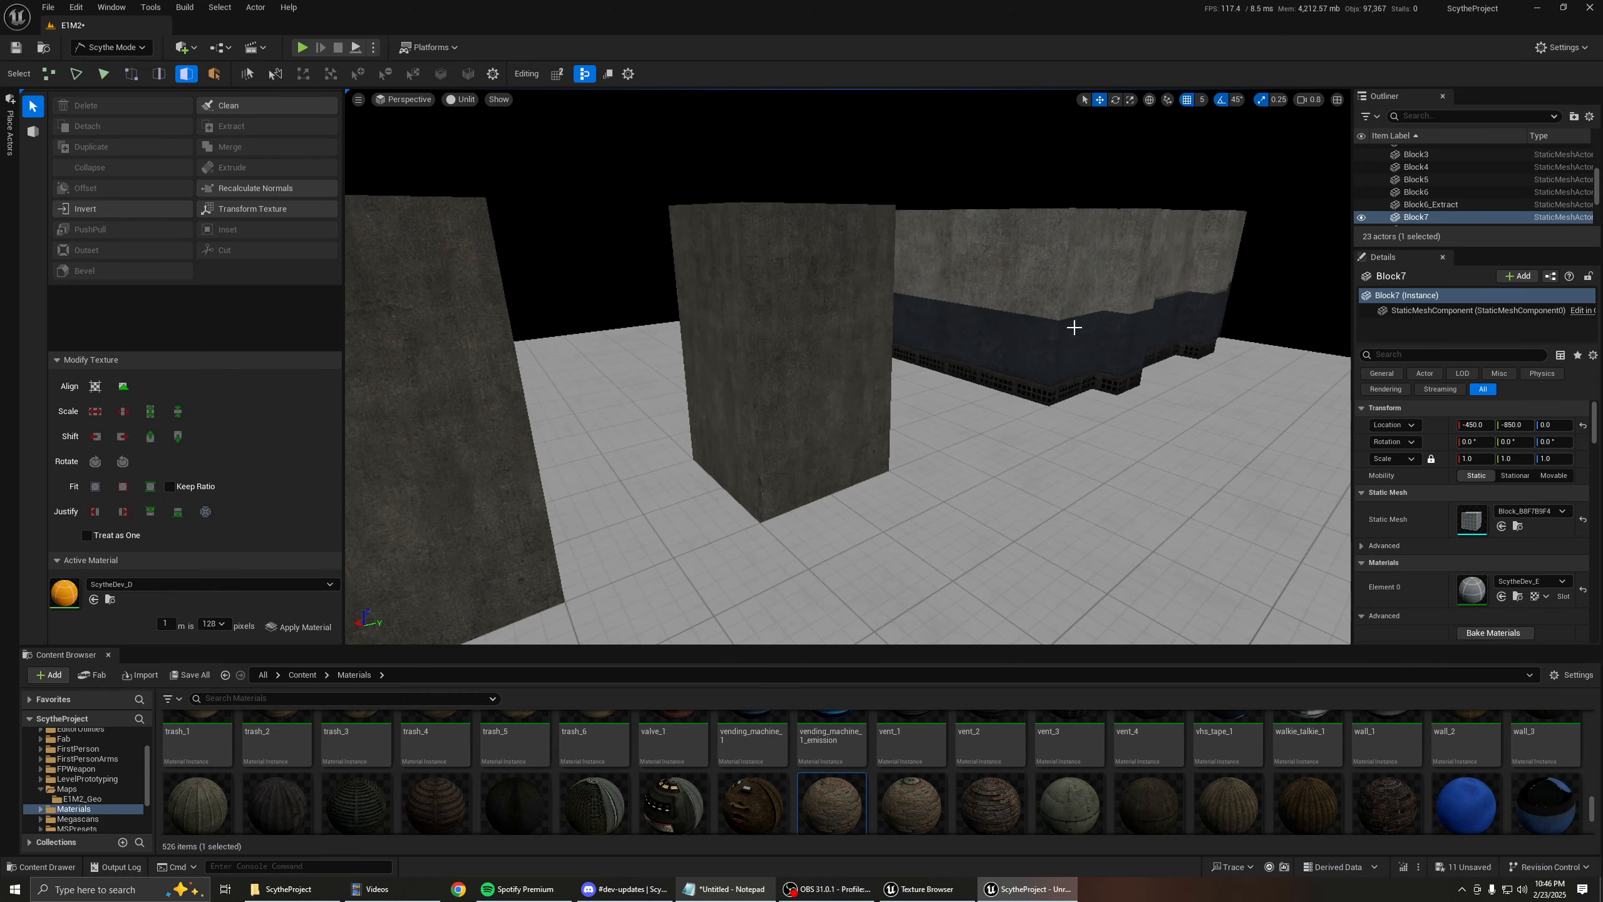
{"action": "key", "text": "alt+4"}
{"action": "right_click_drag", "start_coordinate": [945, 344], "coordinate": [869, 368]}
{"action": "key", "text": "s"}
{"action": "key", "text": "w"}
{"action": "scroll", "coordinate": [878, 372], "scroll_direction": "down", "scroll_amount": 2}
{"action": "key", "text": "s"}
{"action": "key", "text": "w"}
{"action": "key", "text": "d"}
{"action": "key", "text": "w"}
{"action": "key", "text": "d"}
{"action": "key", "text": "w"}
{"action": "key", "text": "s"}
{"action": "key", "text": "s"}
{"action": "key", "text": "a"}
{"action": "scroll", "coordinate": [941, 347], "scroll_direction": "up", "scroll_amount": 3}
{"action": "key", "text": "w"}
{"action": "key", "text": "w"}
{"action": "key", "text": "d"}
{"action": "key", "text": "s"}
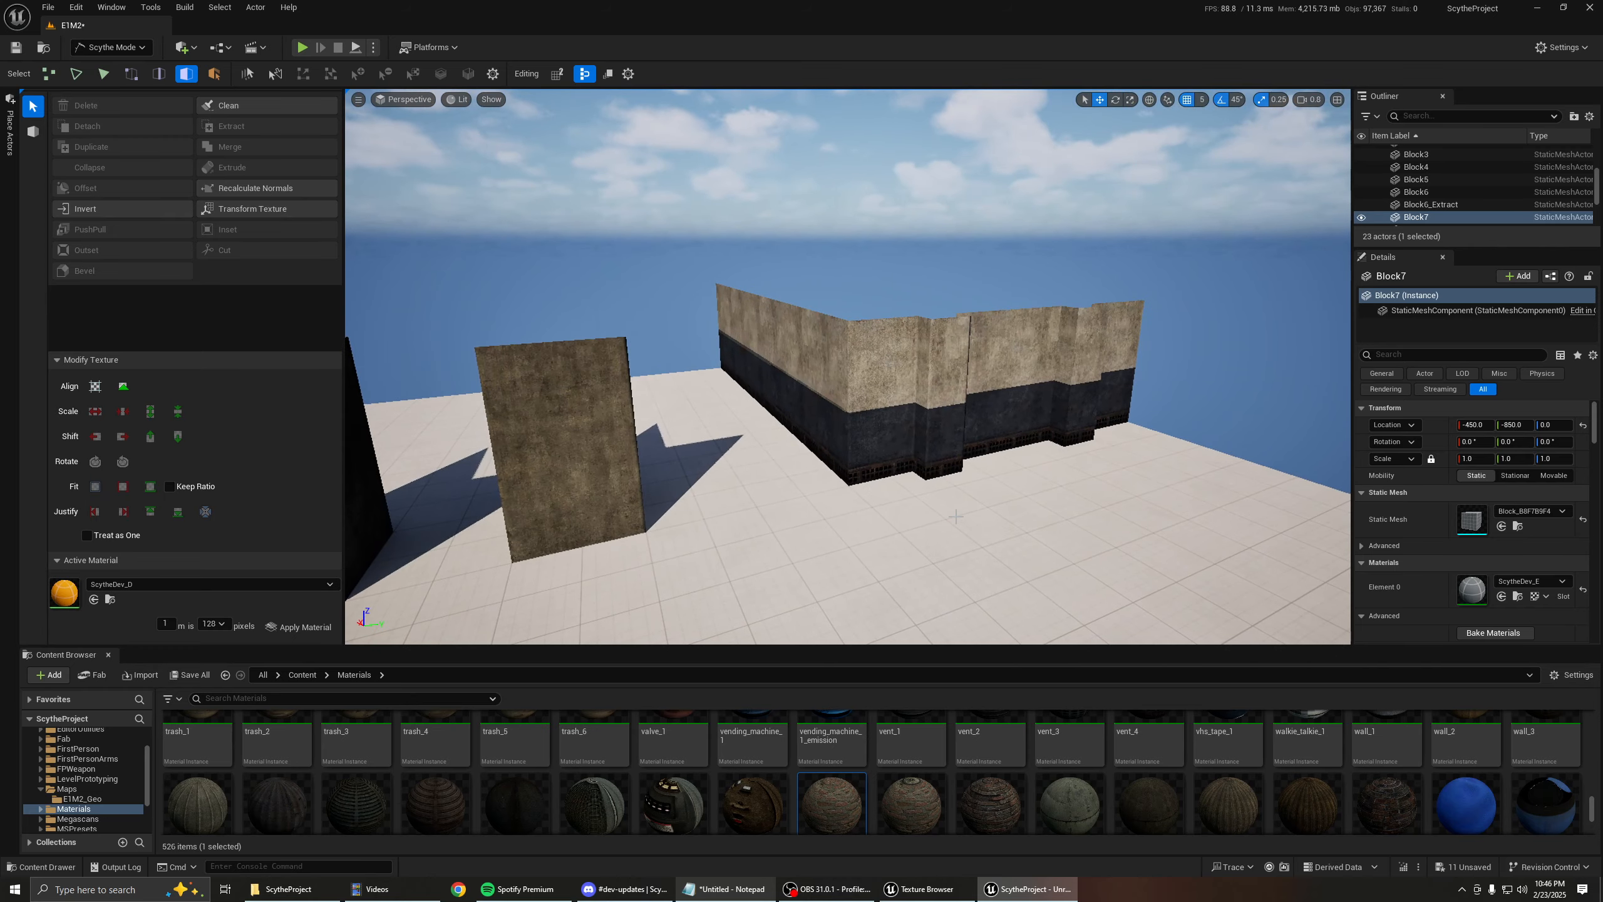